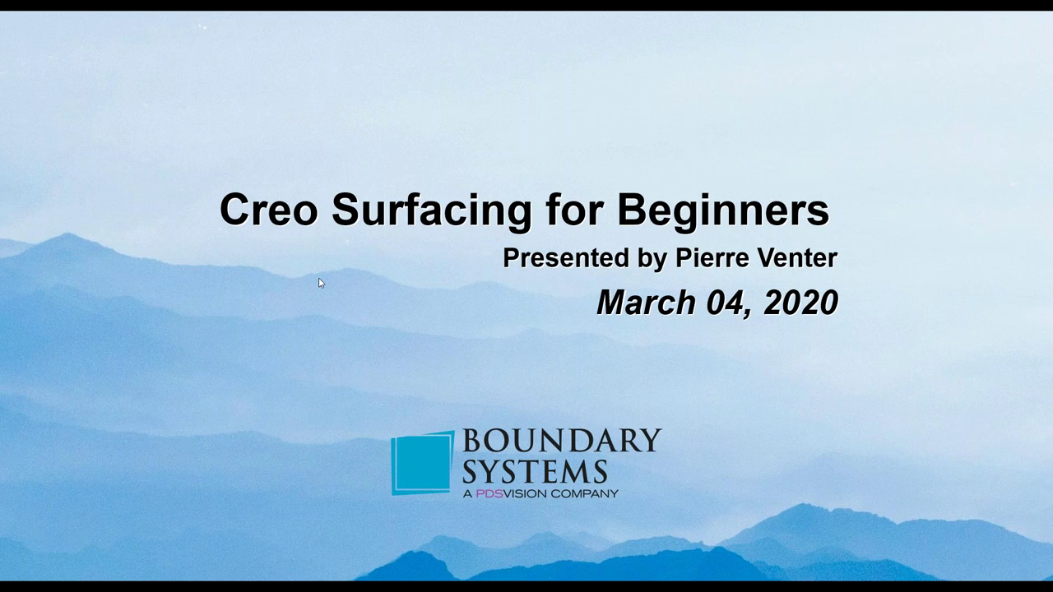
- Advance the slideshow from the title slide to the Webinar Agenda slide
click(369, 282)
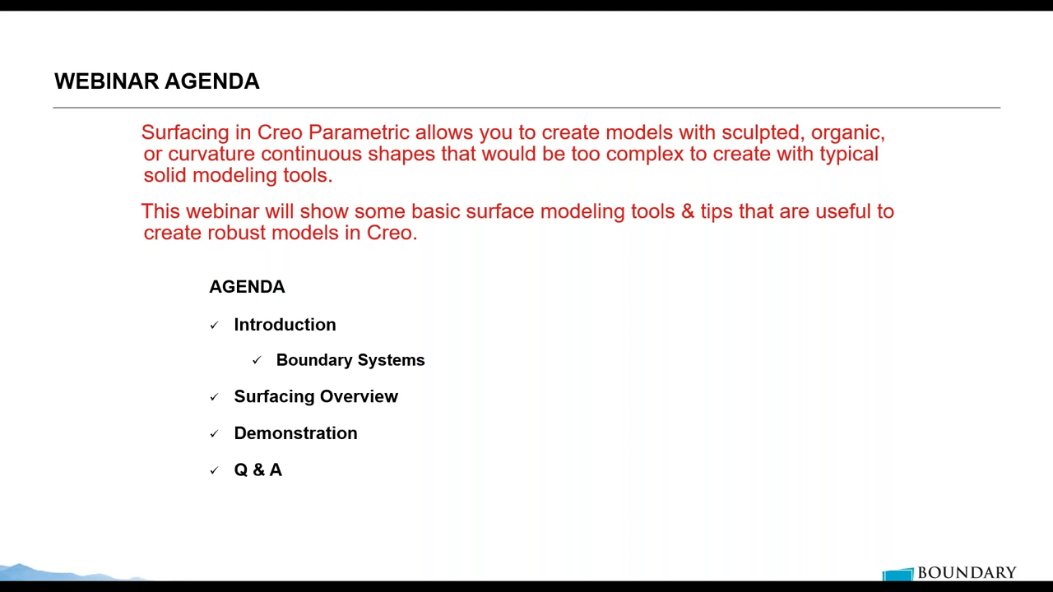
- Step through the About Boundary Systems slide to the partner solutions logos slide
key(Right)
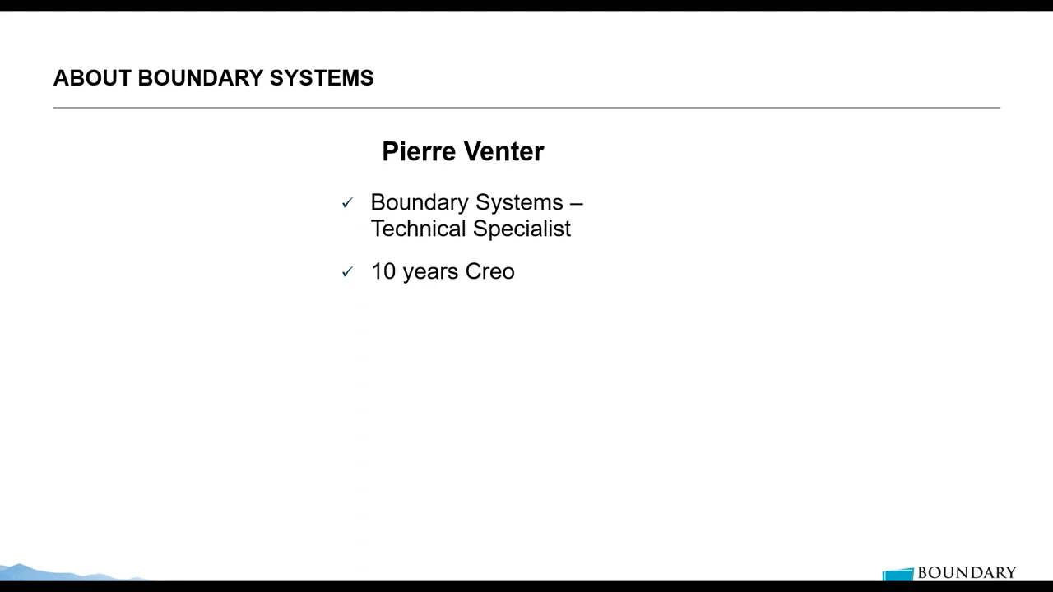
key(Right)
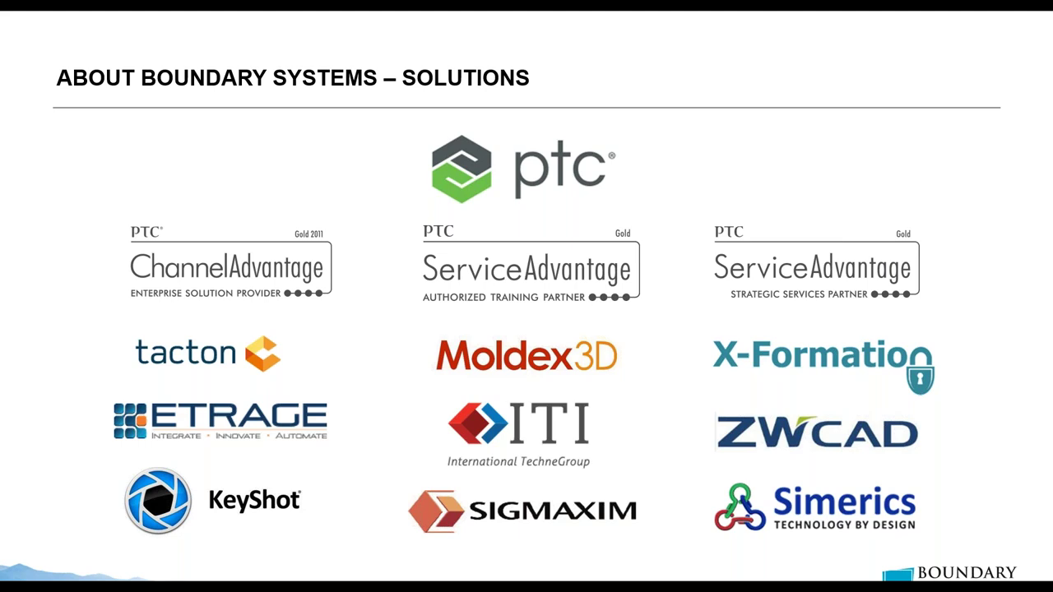
- Advance from the Solutions logos slide to the surface modelling overview slide
key(Right)
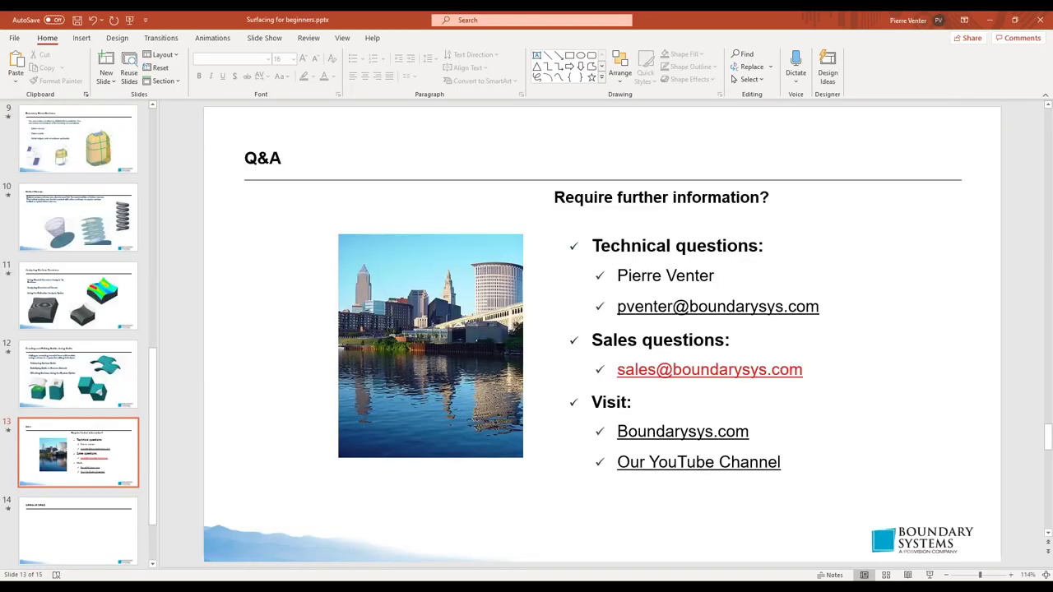
- Leave the slideshow and bring up Creo's File Open dialog on the Data folder parts
mouse_move(389, 585)
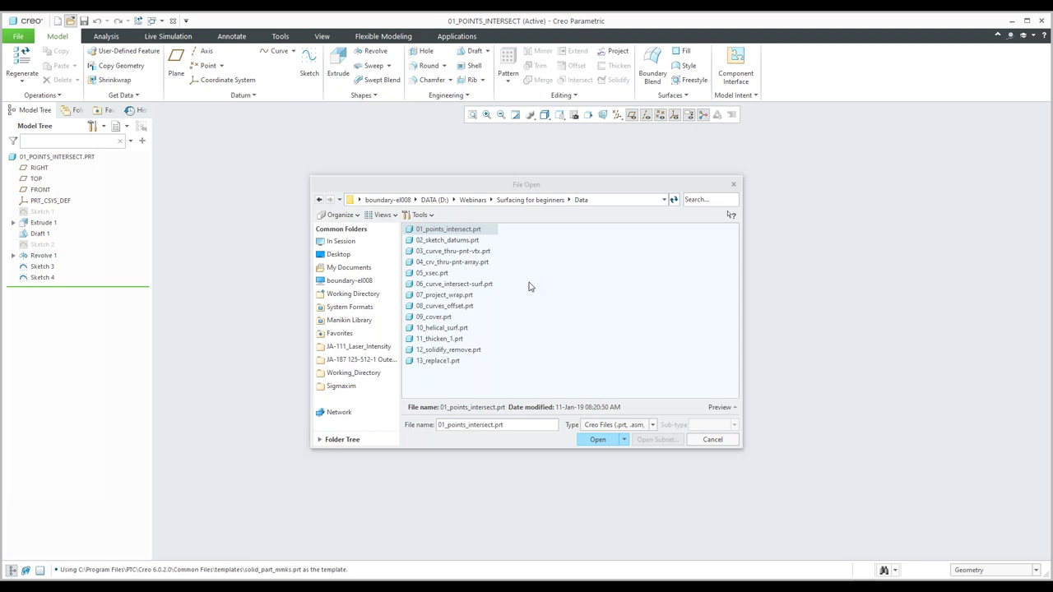
- Open 01_points_intersect.prt from the File Open dialog
double_click(456, 235)
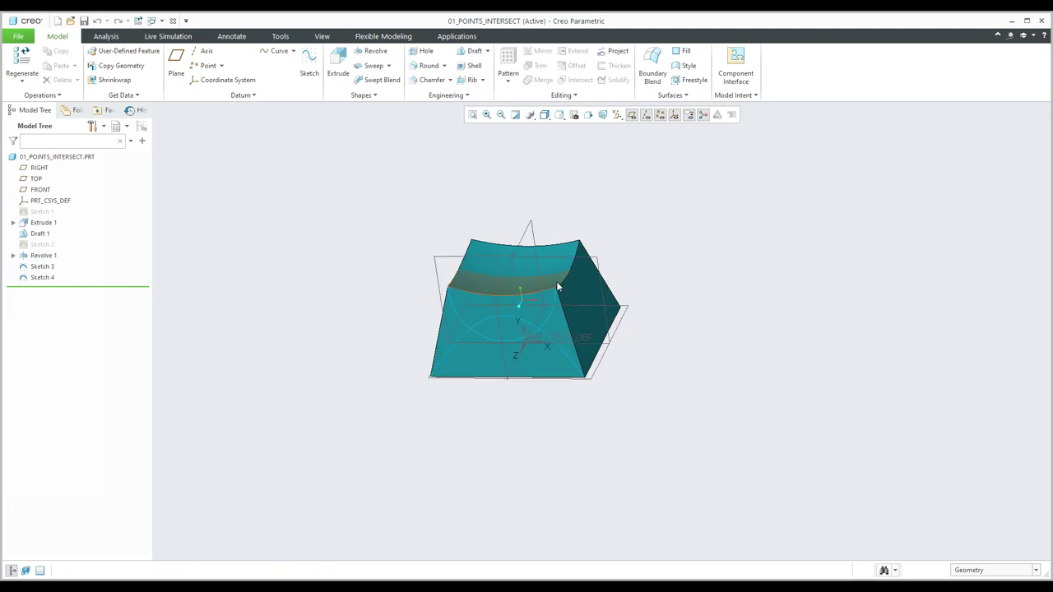
- Zoom in and start a new datum point from Model > Datum > Point
scroll(556, 281, down, 4)
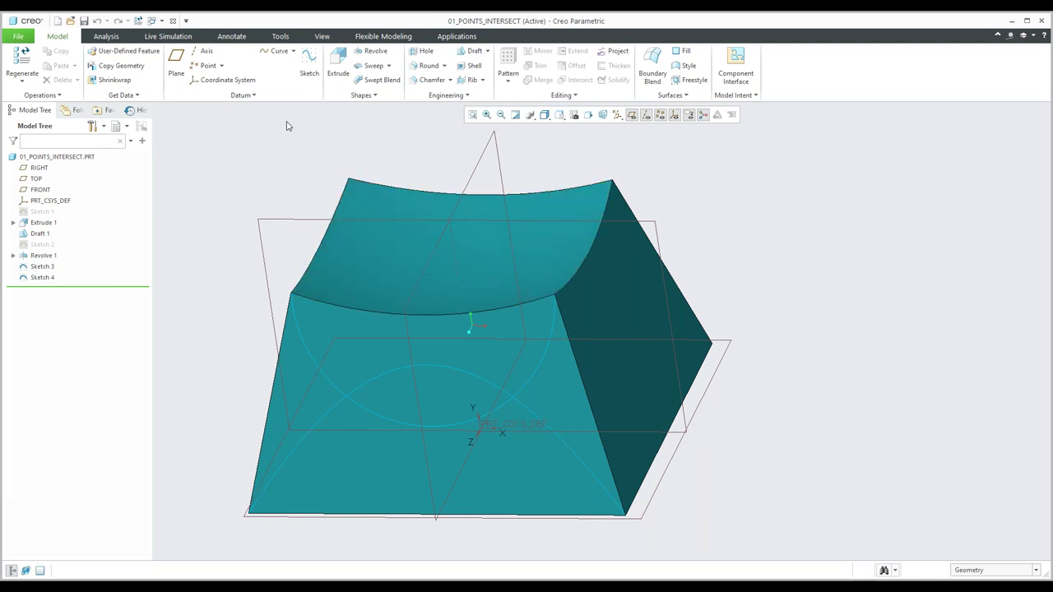
click(203, 70)
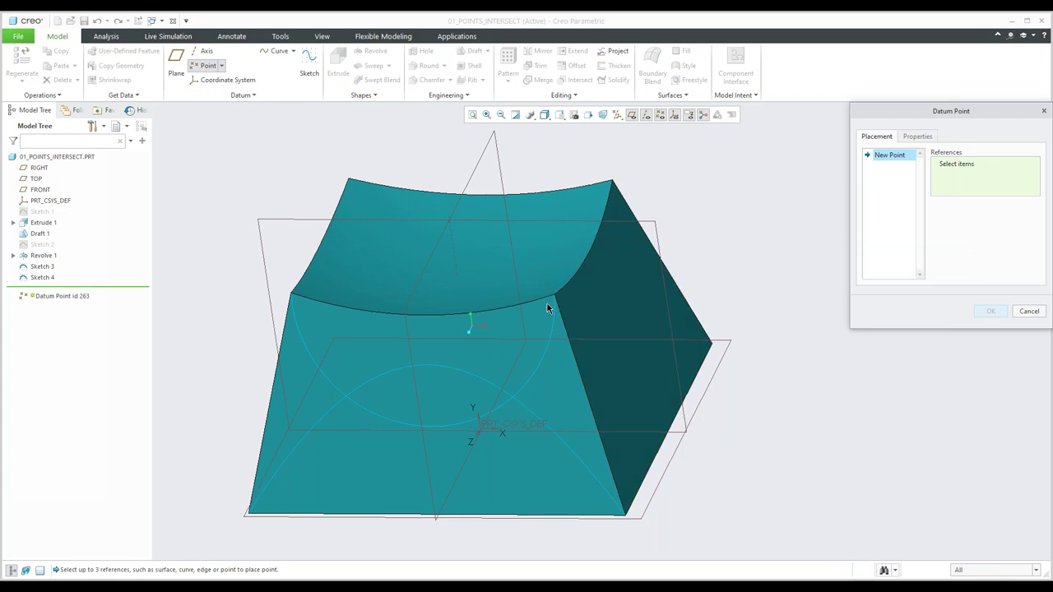
- Place datum points where the revolve edge meets RIGHT and where Sketch 3 first crosses Sketch 4
click(445, 320)
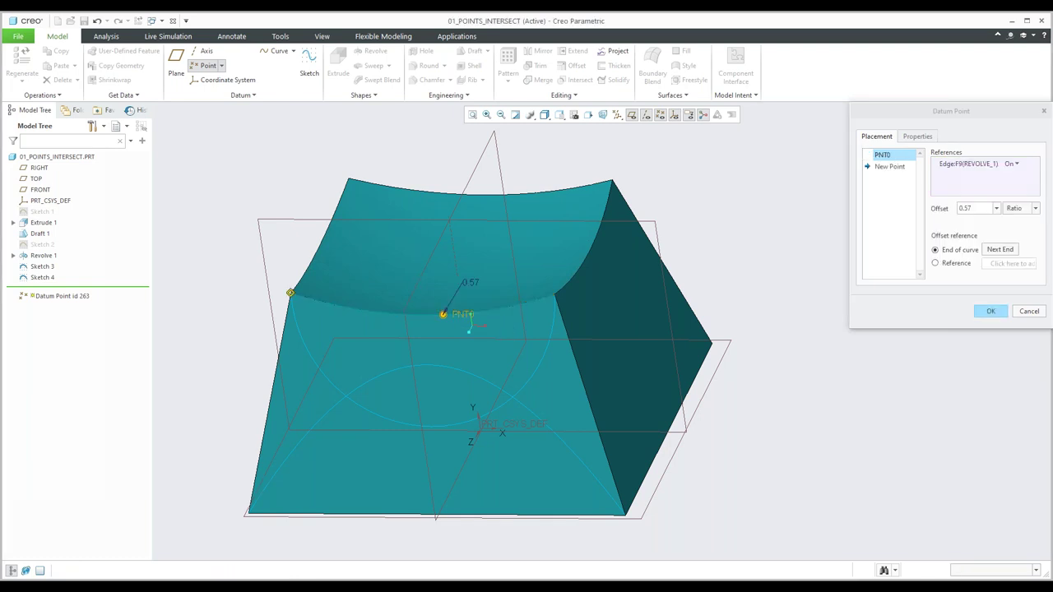
ctrl+click(420, 283)
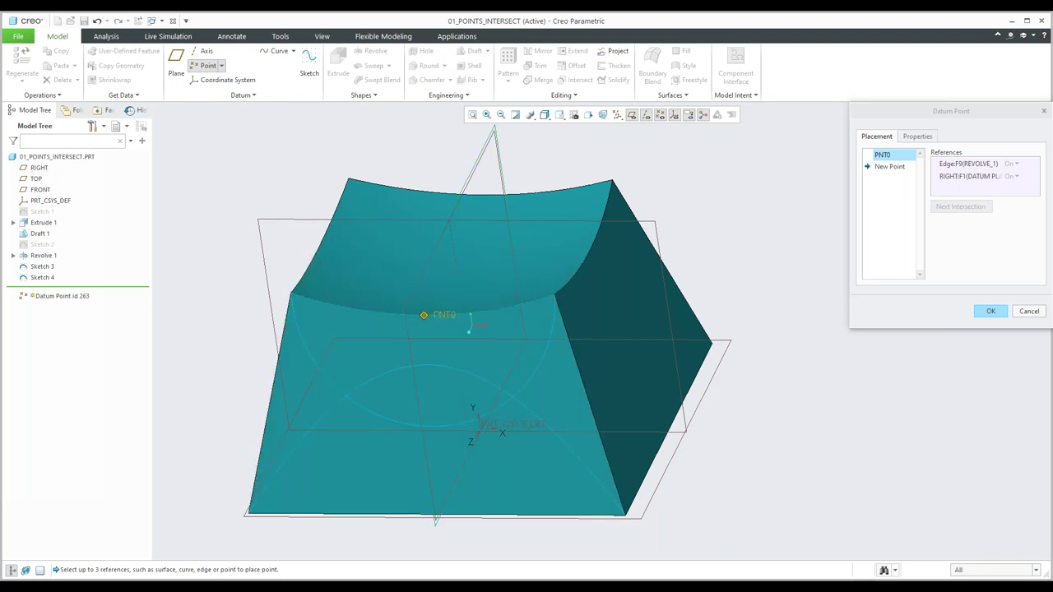
click(363, 383)
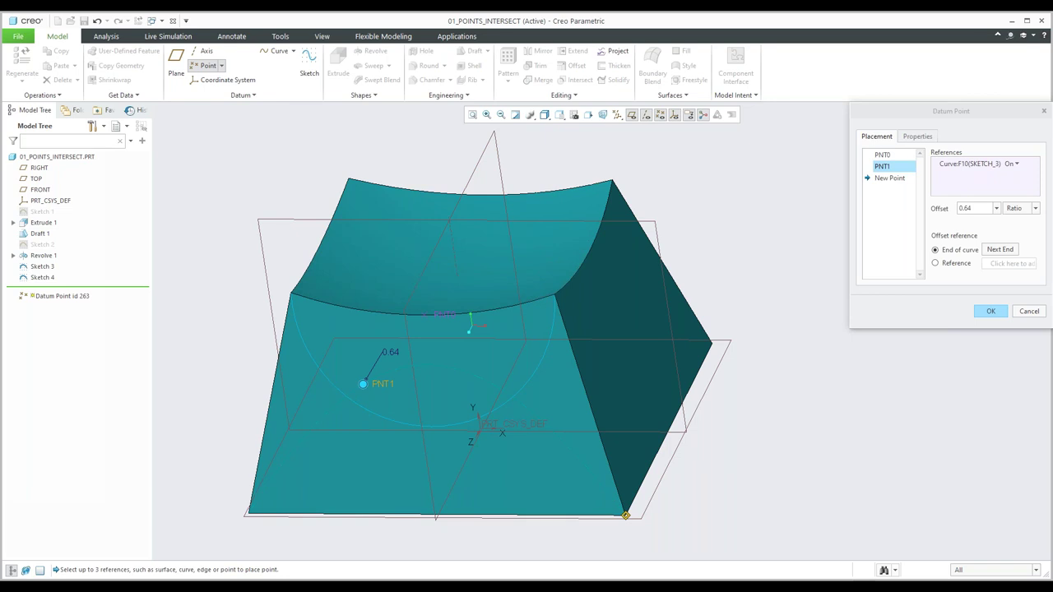
click(363, 384)
ctrl+click(346, 400)
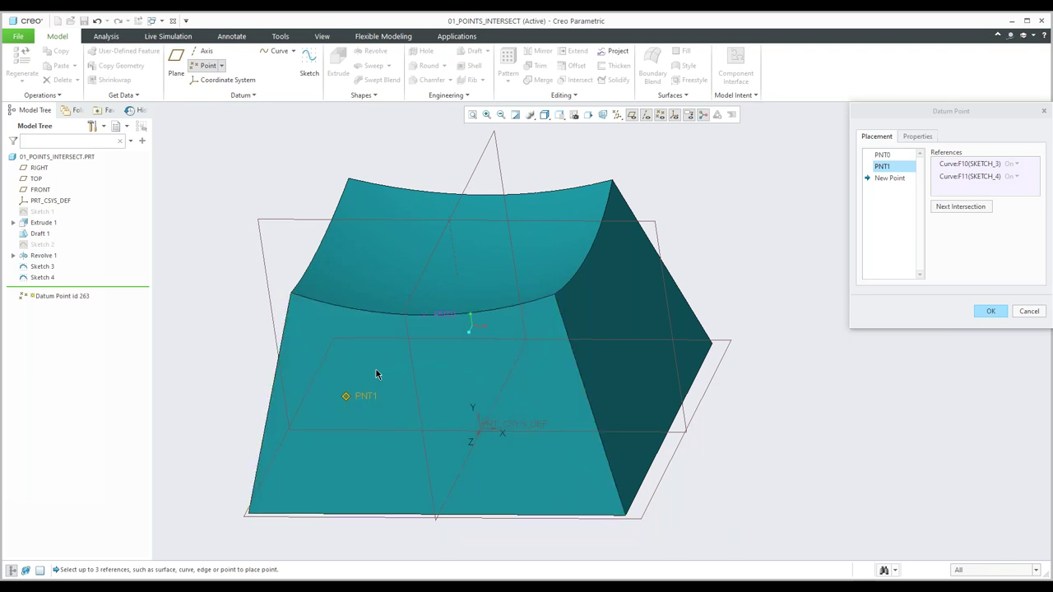
- Add a point at the second Sketch 3/Sketch 4 crossing and begin one on the revolve surface
click(503, 404)
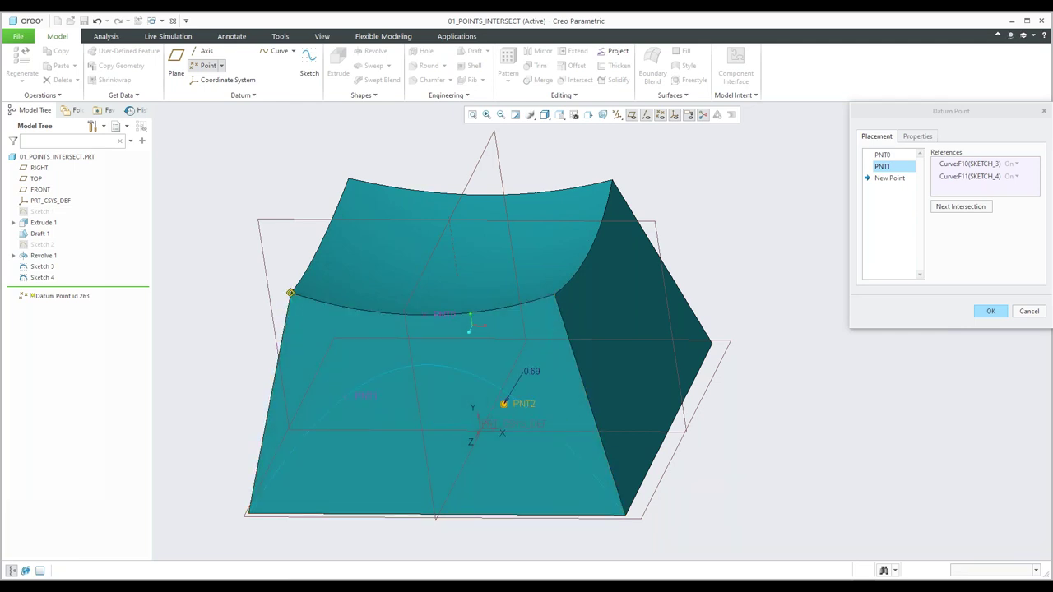
ctrl+click(506, 399)
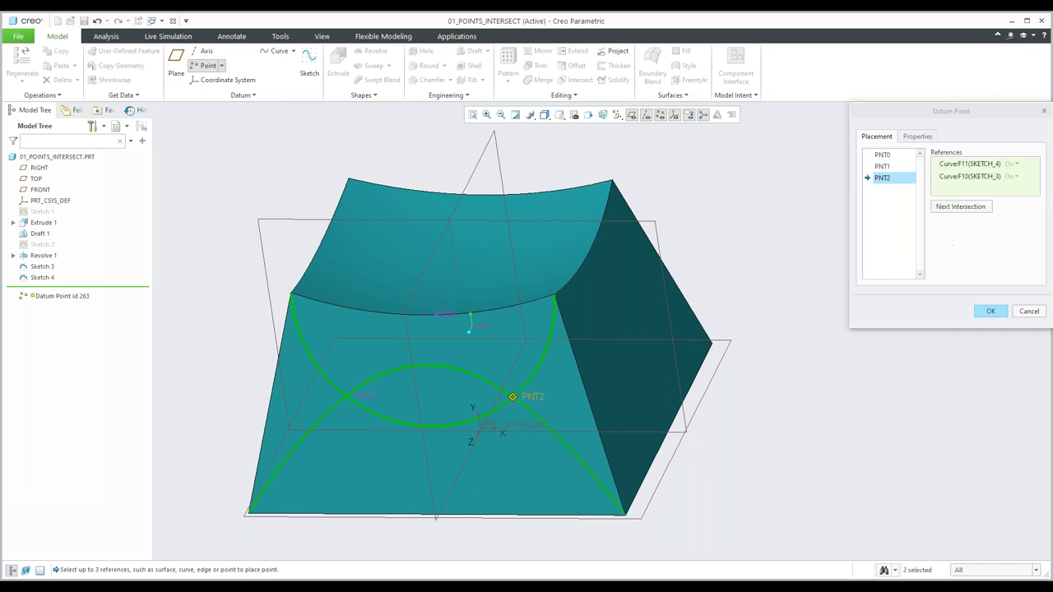
click(496, 287)
drag(491, 284, 453, 293)
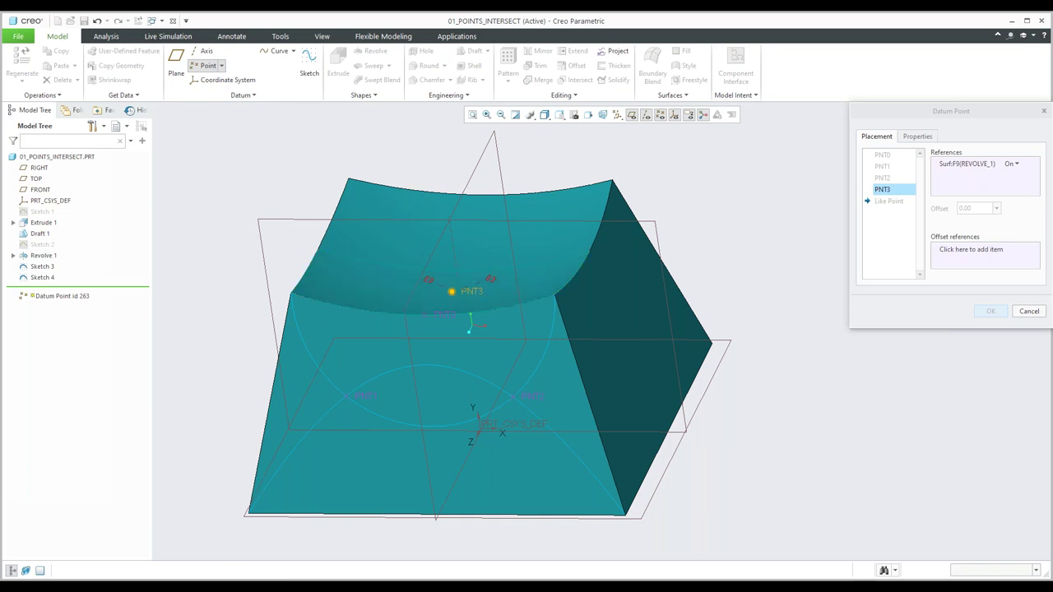
- Place PNT3 where the revolve surface meets axis A_1 and orbit to inspect it
click(465, 281)
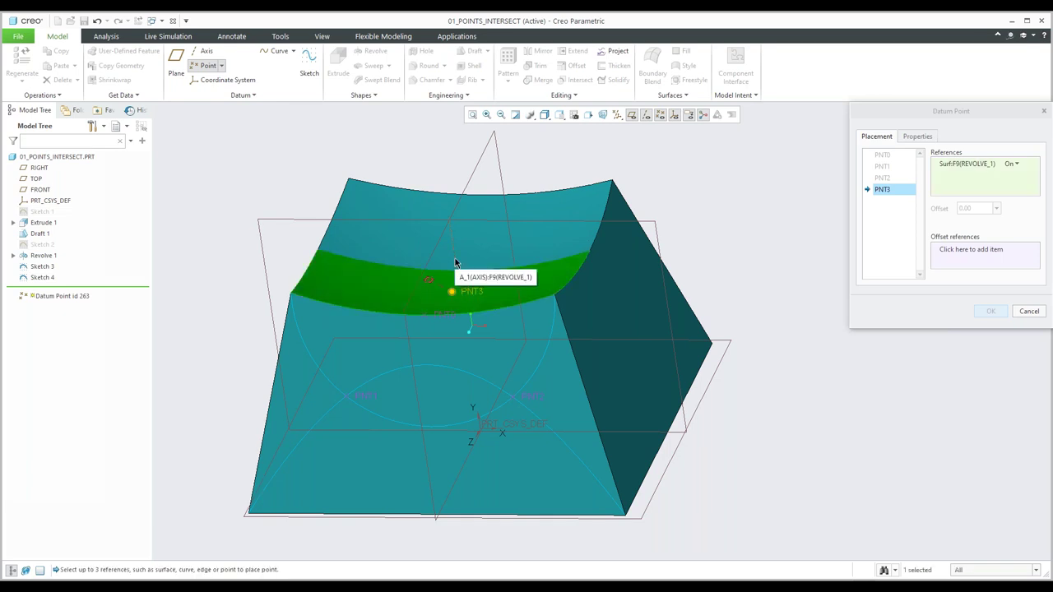
ctrl+click(457, 262)
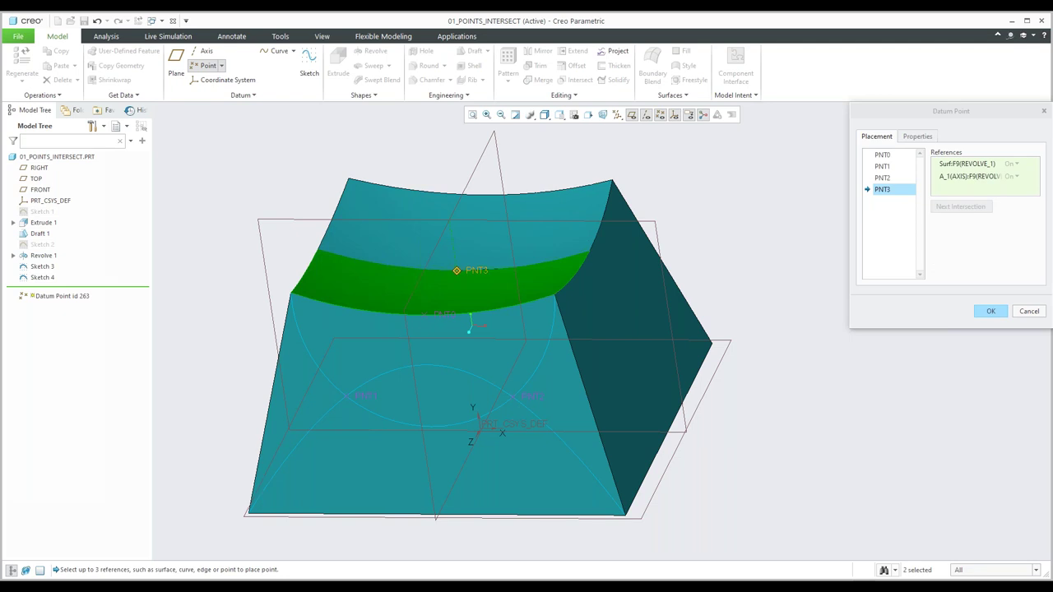
scroll(461, 282, up, 2)
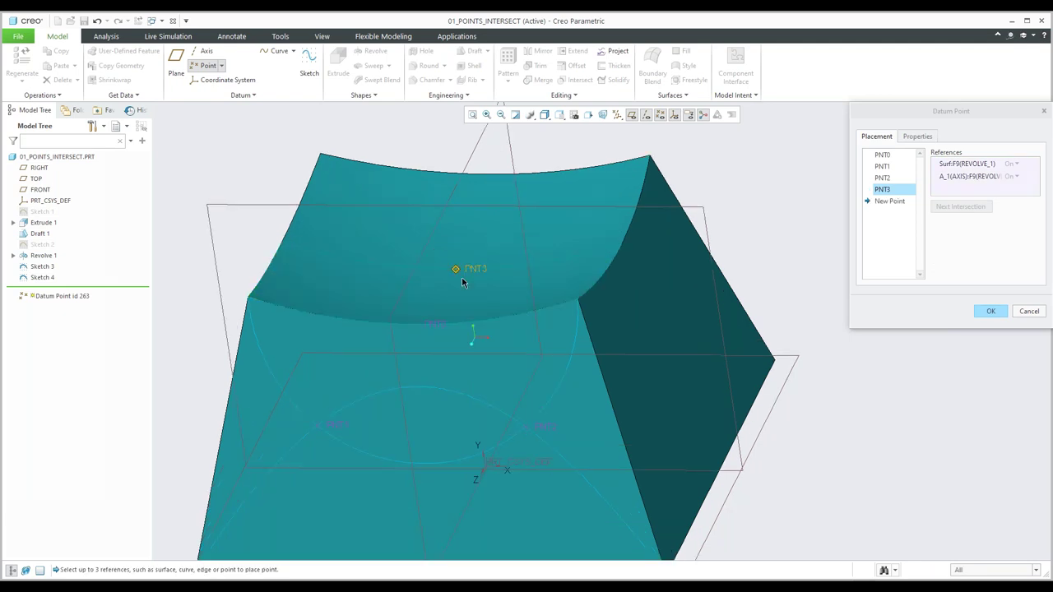
scroll(461, 282, up, 3)
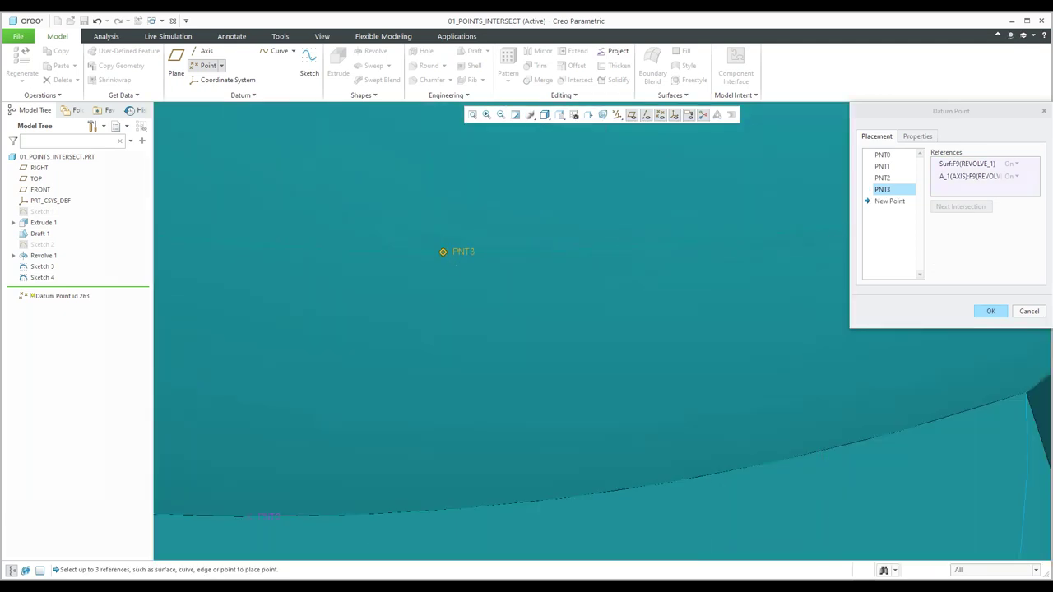
middle_drag(450, 263, 475, 335)
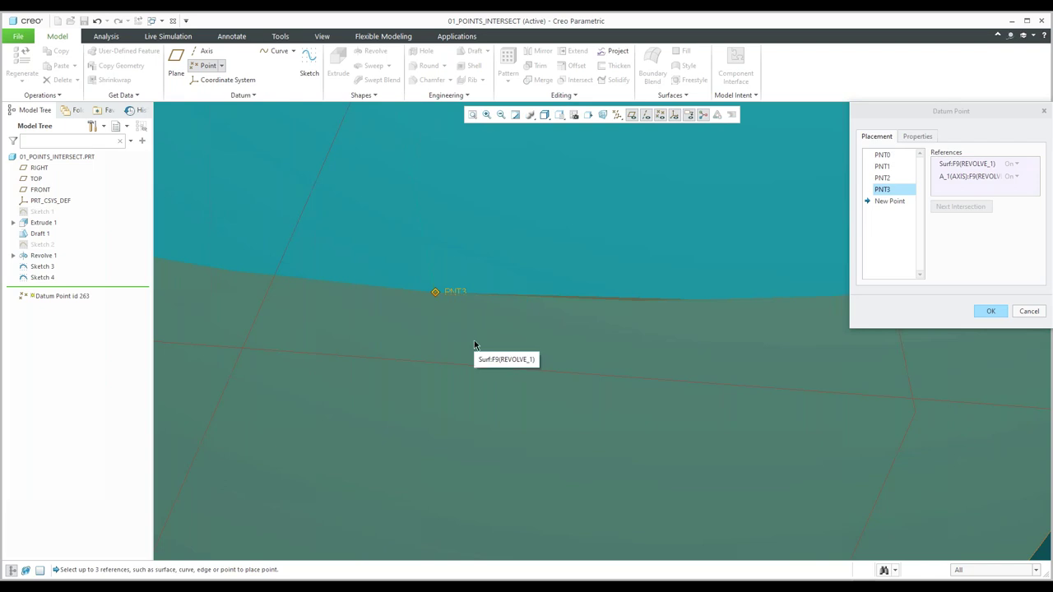
middle_drag(474, 343, 473, 342)
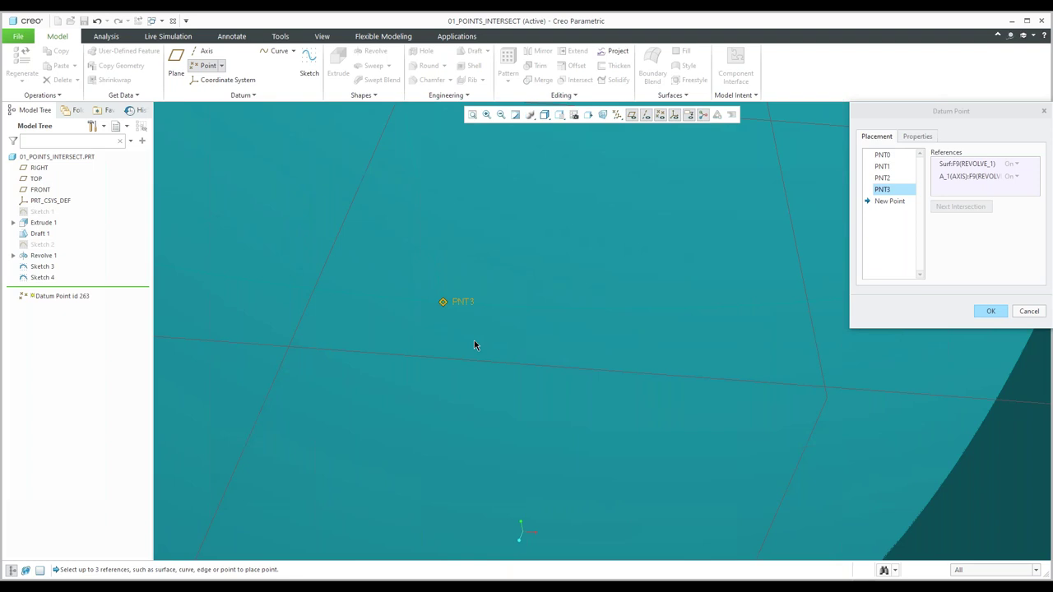
scroll(473, 343, down, 5)
middle_drag(475, 344, 482, 380)
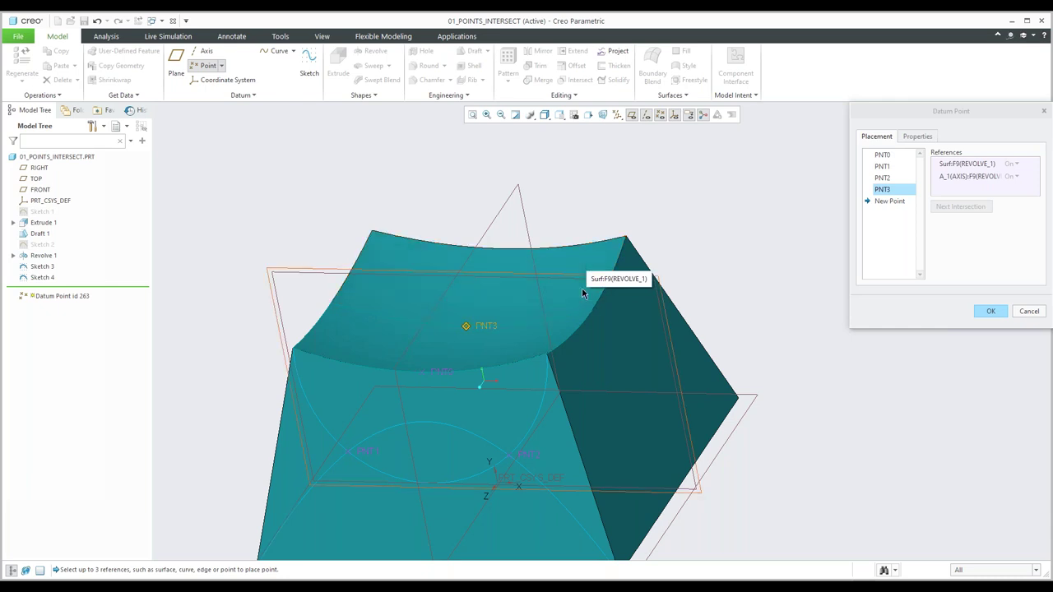
- Finish the datum point feature with OK and check the list of open Creo windows
click(984, 313)
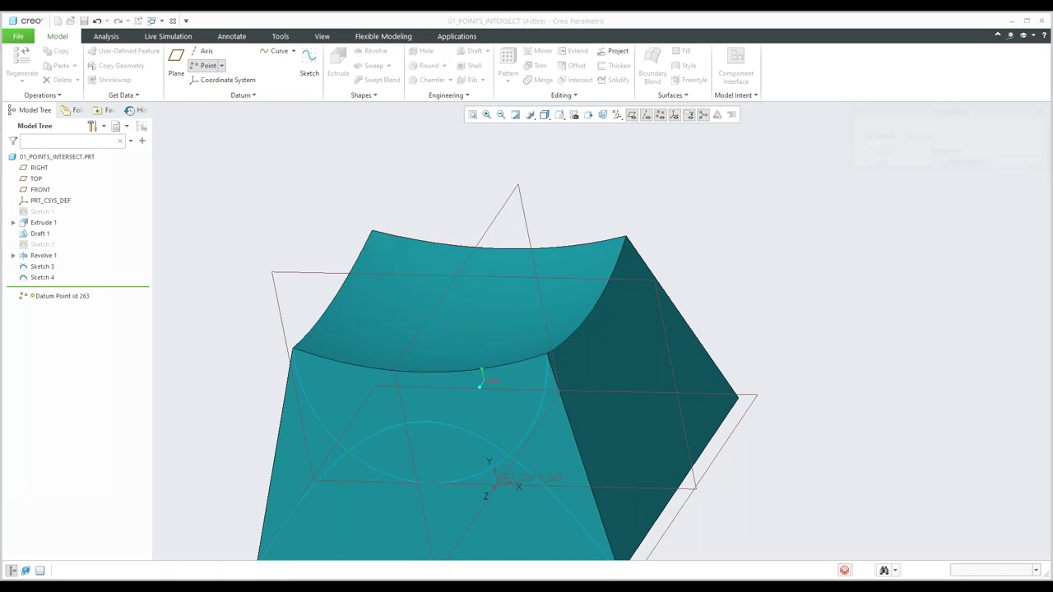
click(151, 20)
click(195, 103)
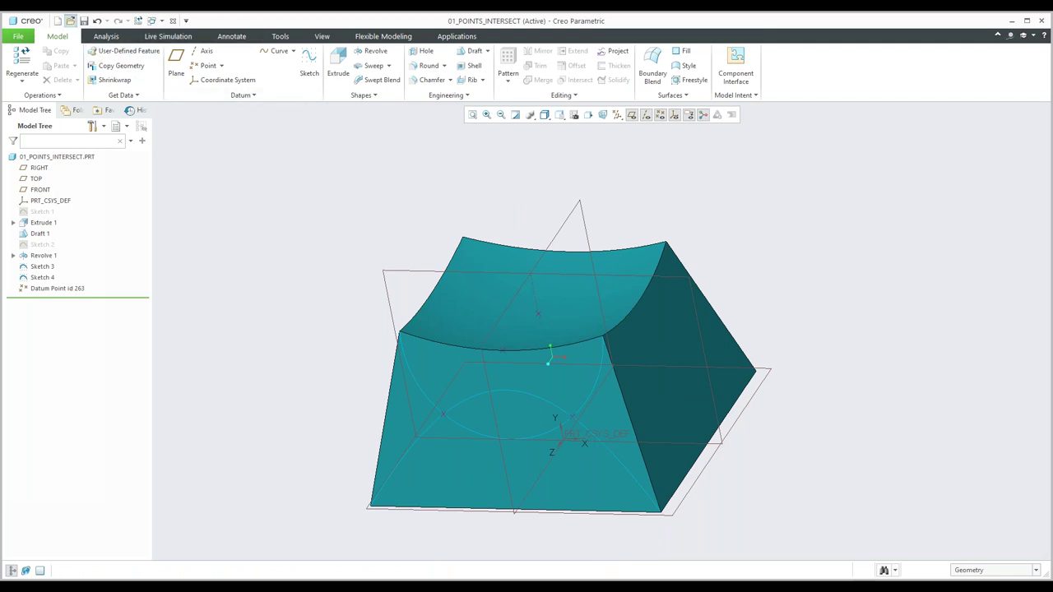
- Open 02_sketch_datums.prt and orbit the shelled part to look it over
click(70, 21)
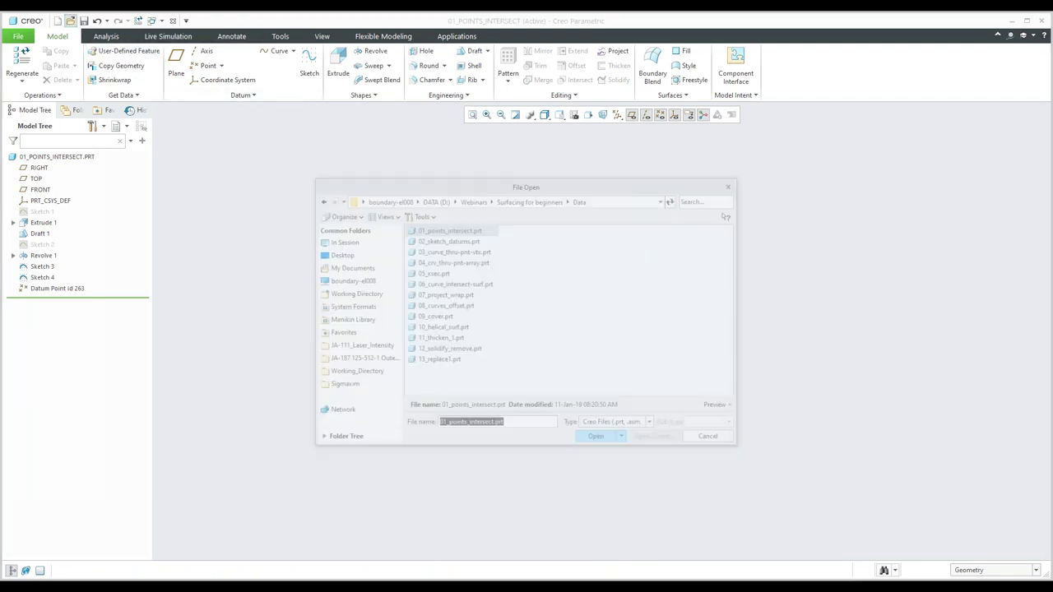
click(445, 244)
double_click(444, 244)
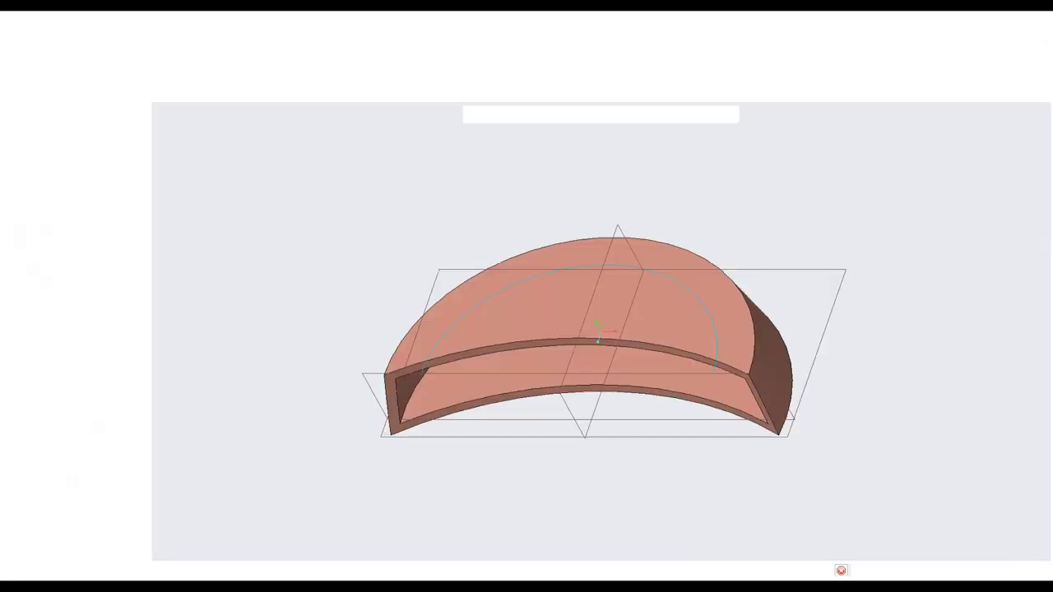
mouse_move(503, 281)
middle_down()
mouse_move(451, 289)
mouse_move(458, 276)
middle_up()
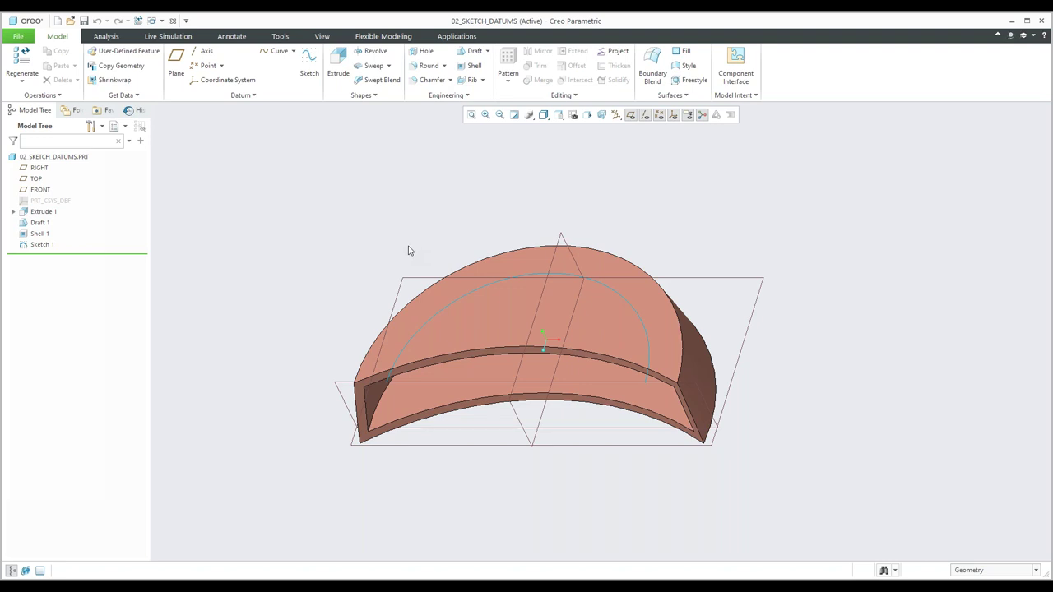
- Redefine Sketch 1 in sketch view, add a point on its arc, and view the part in 3-D
click(43, 246)
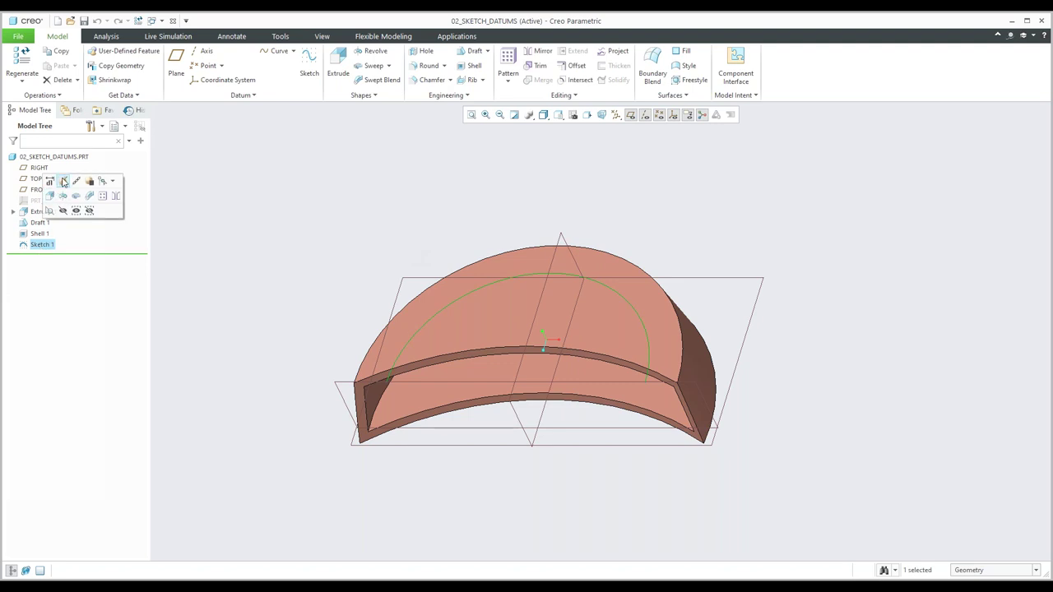
click(64, 182)
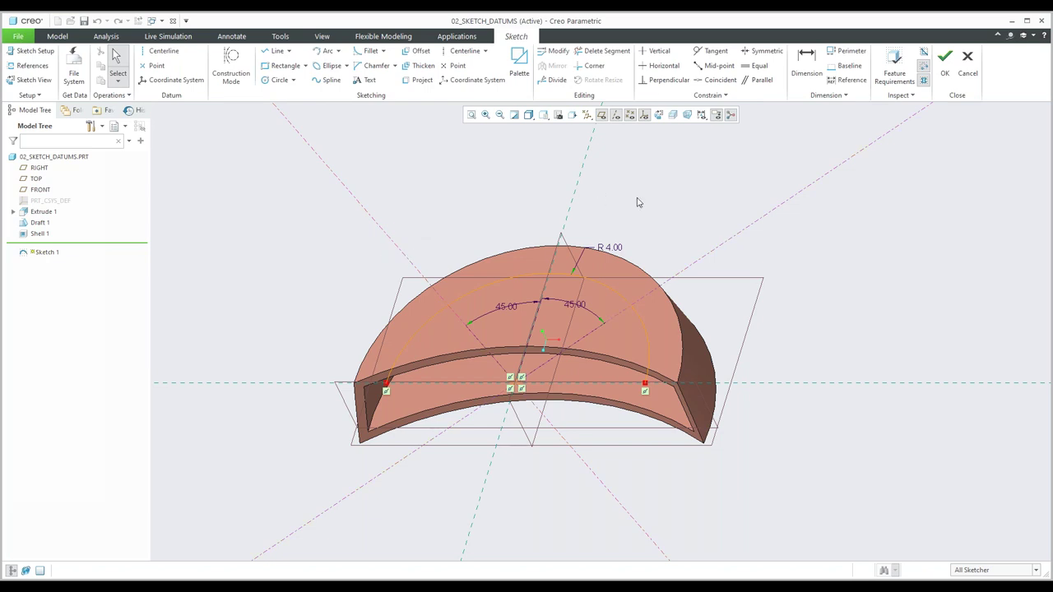
click(30, 80)
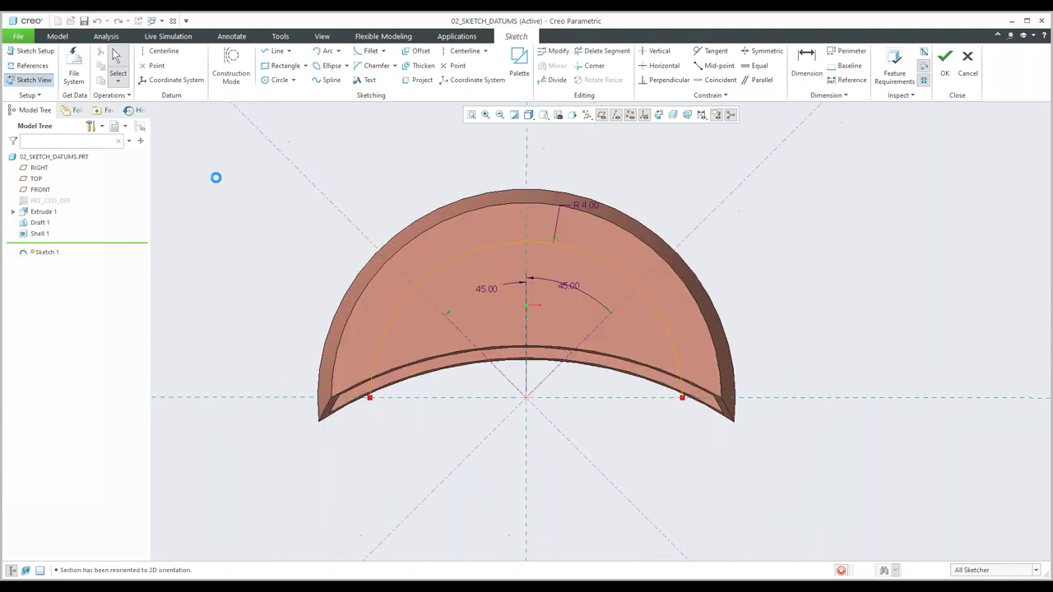
click(156, 65)
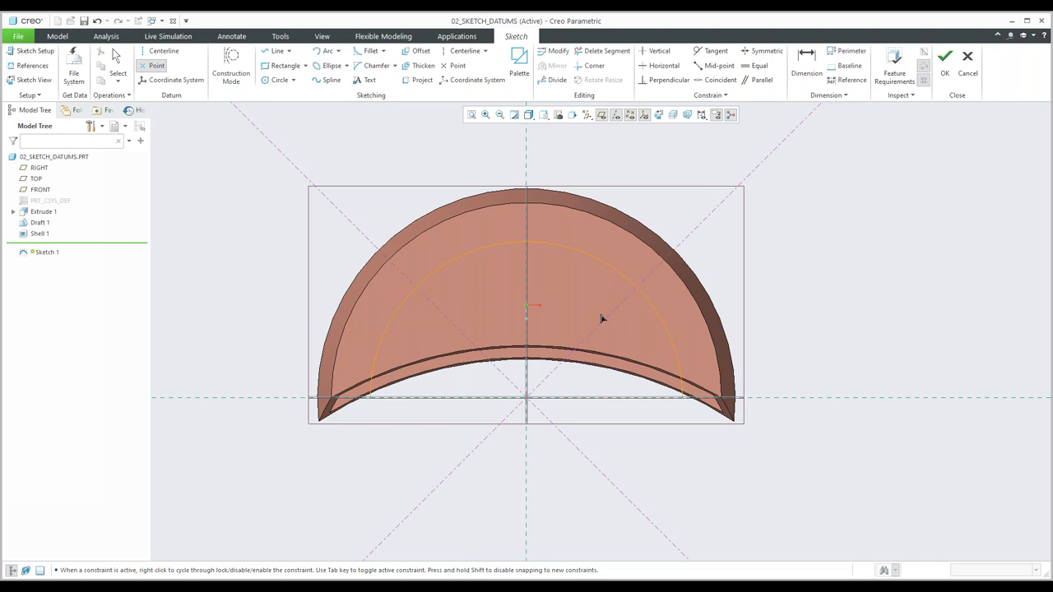
click(693, 294)
click(944, 60)
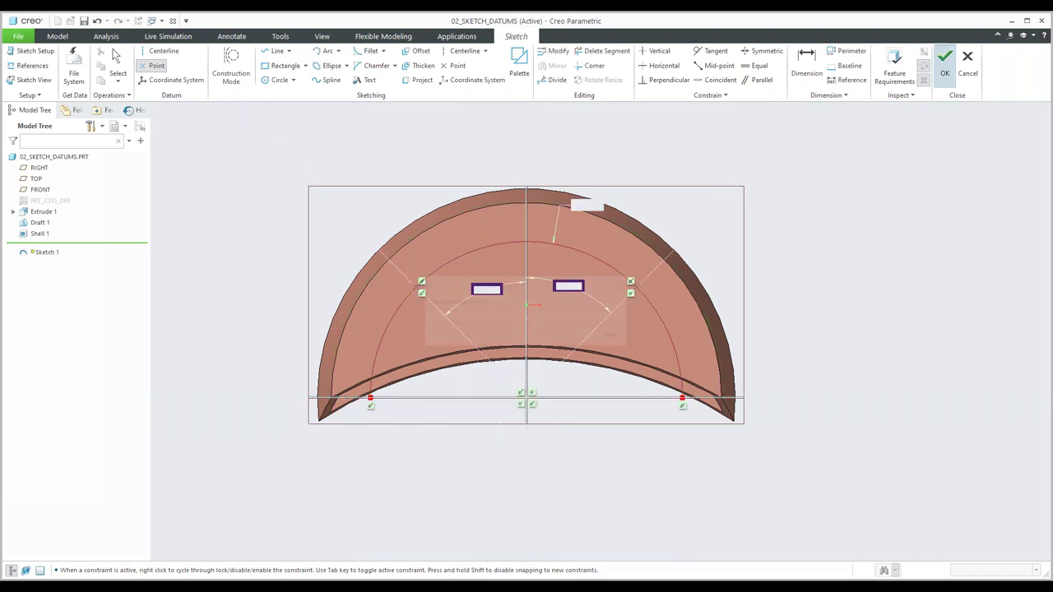
mouse_move(719, 261)
middle_down()
mouse_move(768, 222)
mouse_move(437, 294)
mouse_move(415, 273)
middle_up()
scroll(404, 279, up, 3)
scroll(404, 283, up, 3)
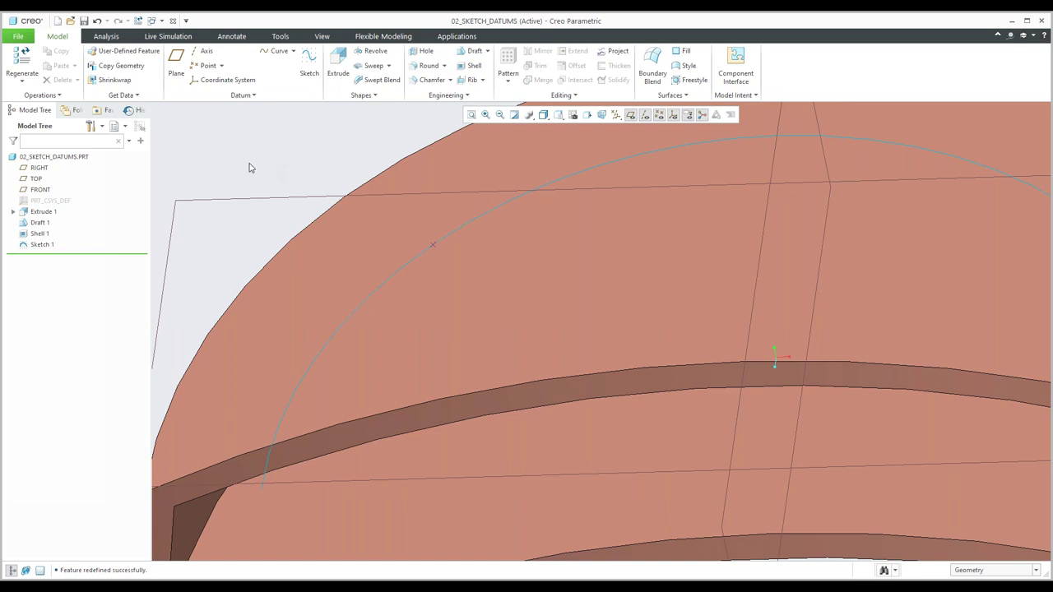
- Give the 02_SKETCH_DATUMS part a grey-blue appearance instead of copper, then select Sketch 1
click(322, 36)
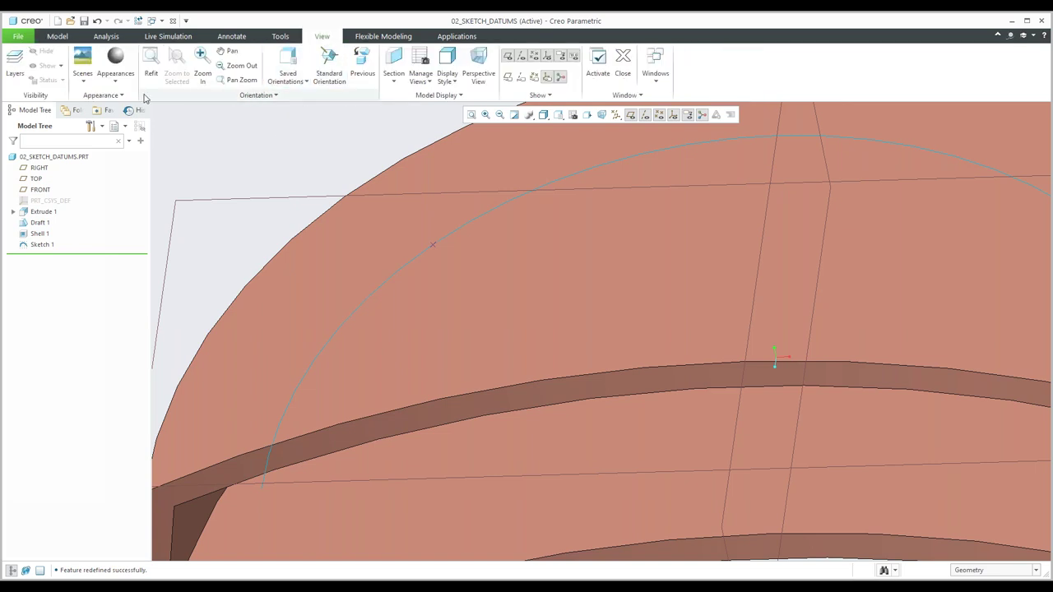
click(121, 84)
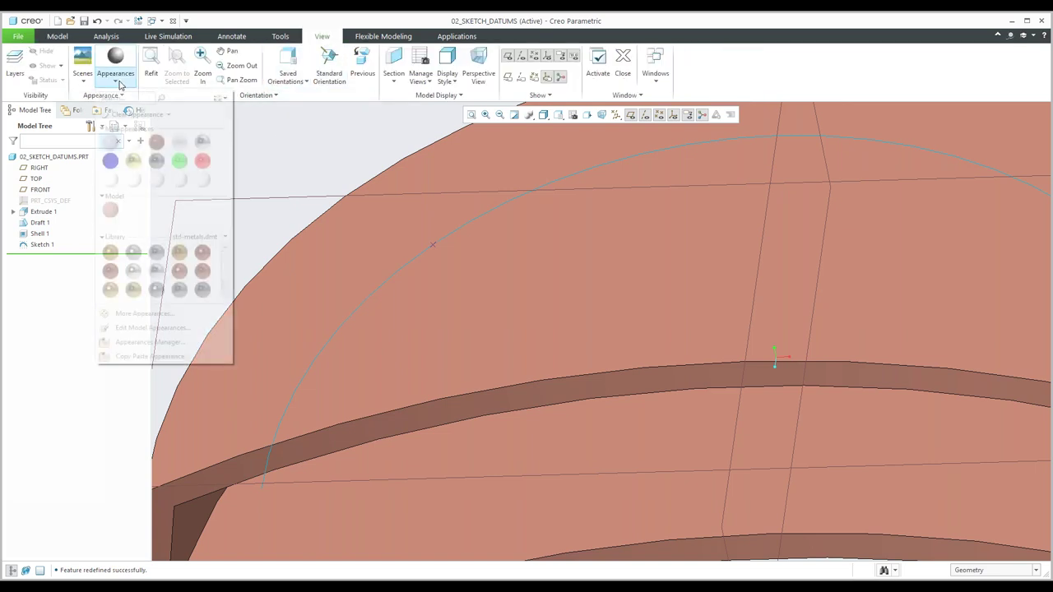
click(116, 143)
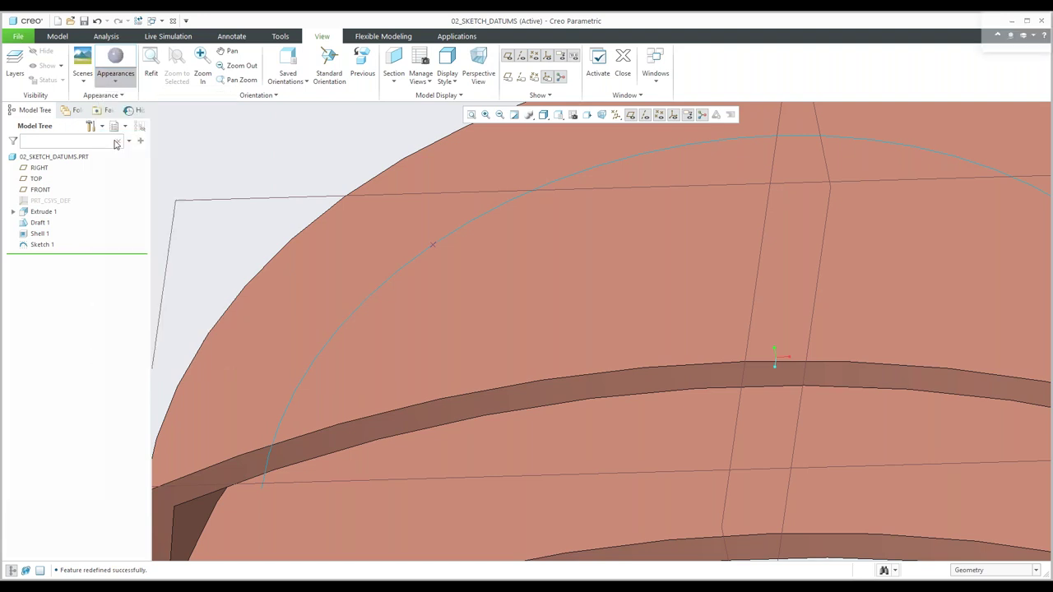
click(54, 156)
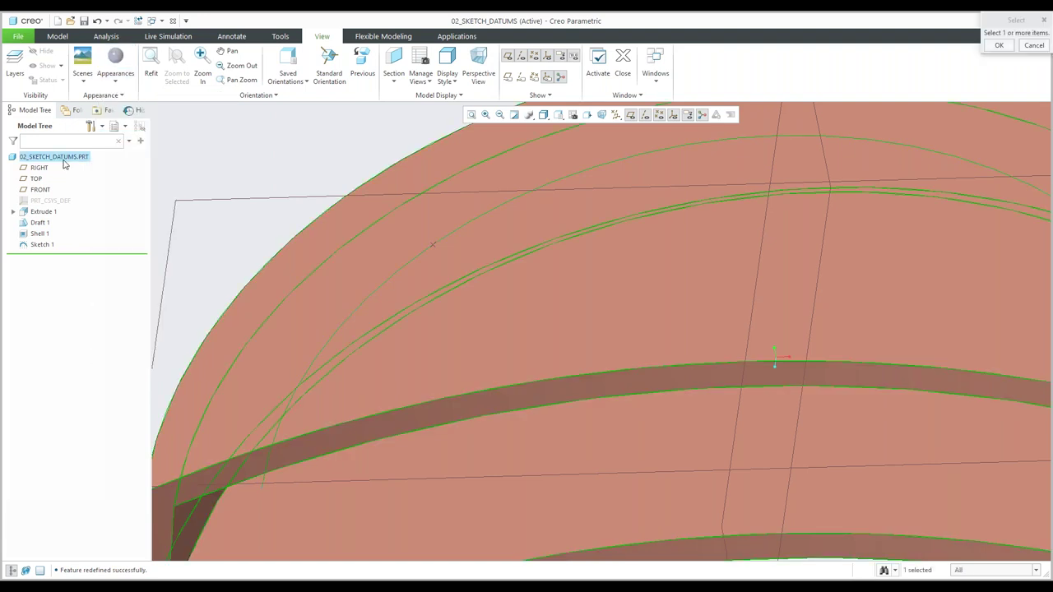
middle_click(66, 165)
scroll(192, 165, up, 1)
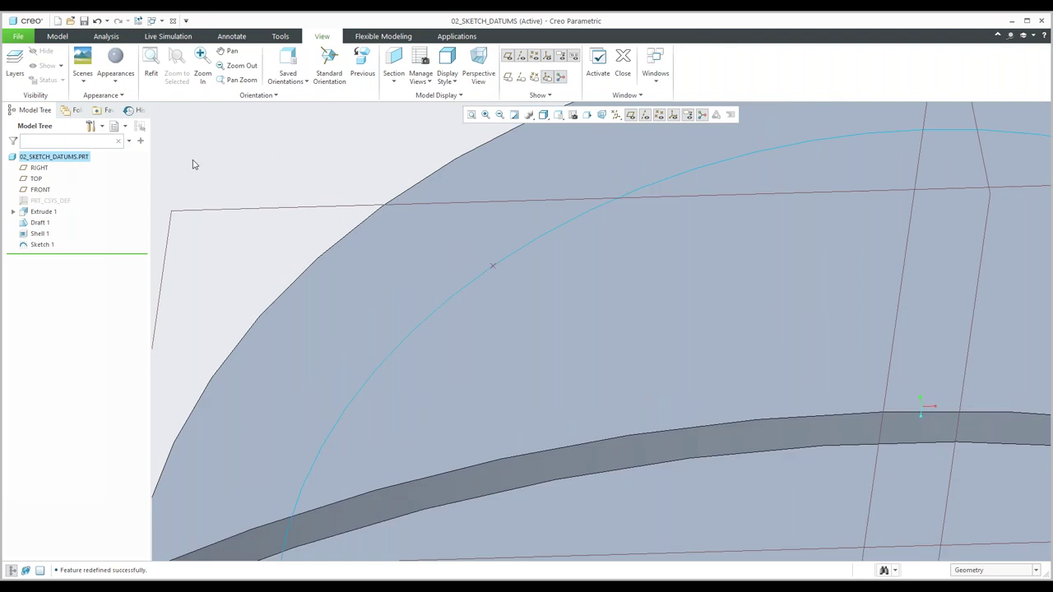
click(42, 246)
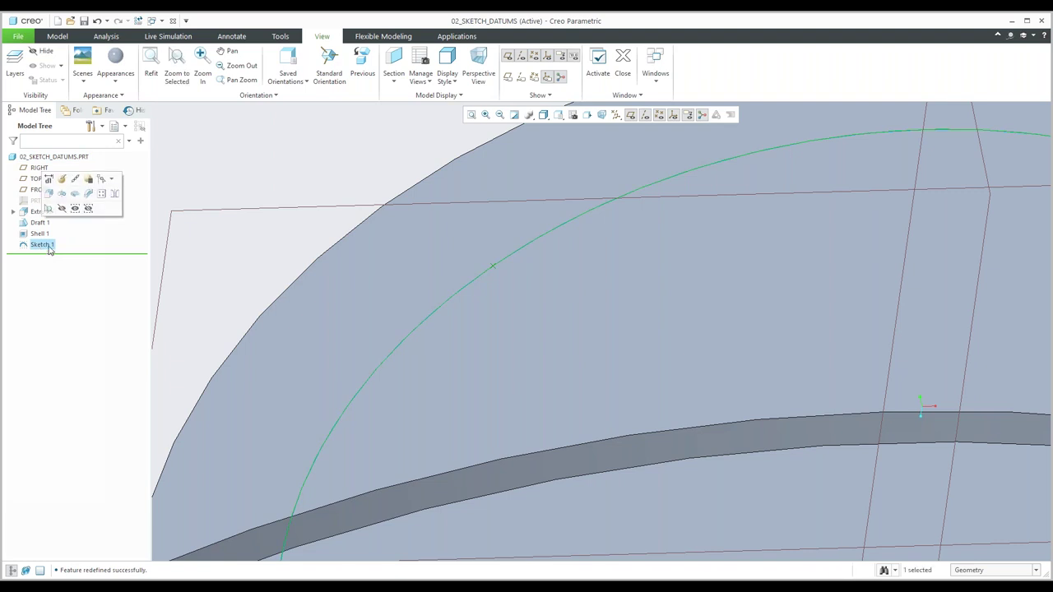
click(233, 151)
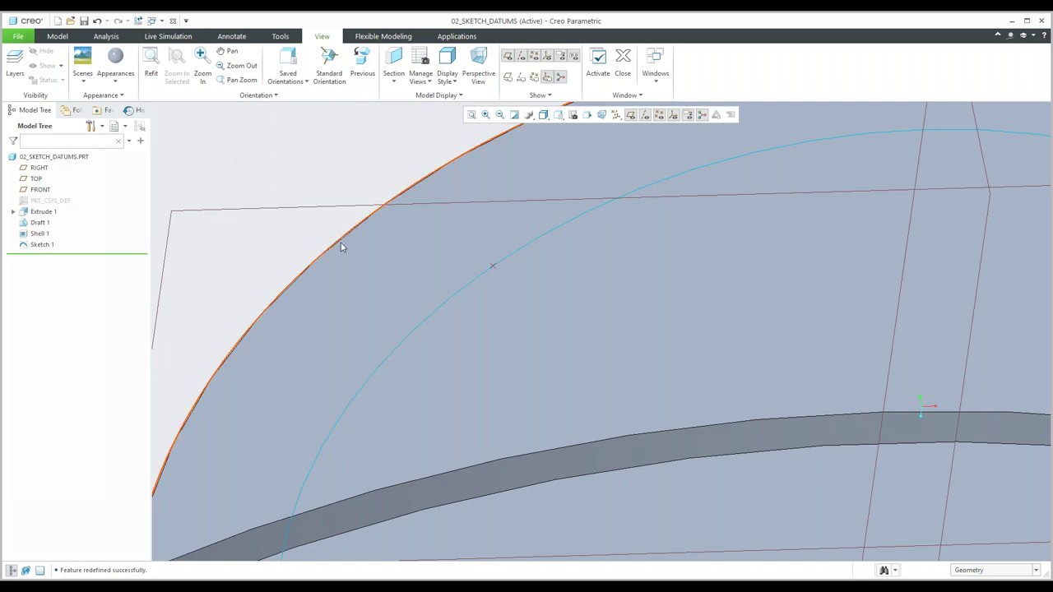
scroll(342, 247, down, 3)
scroll(343, 247, down, 6)
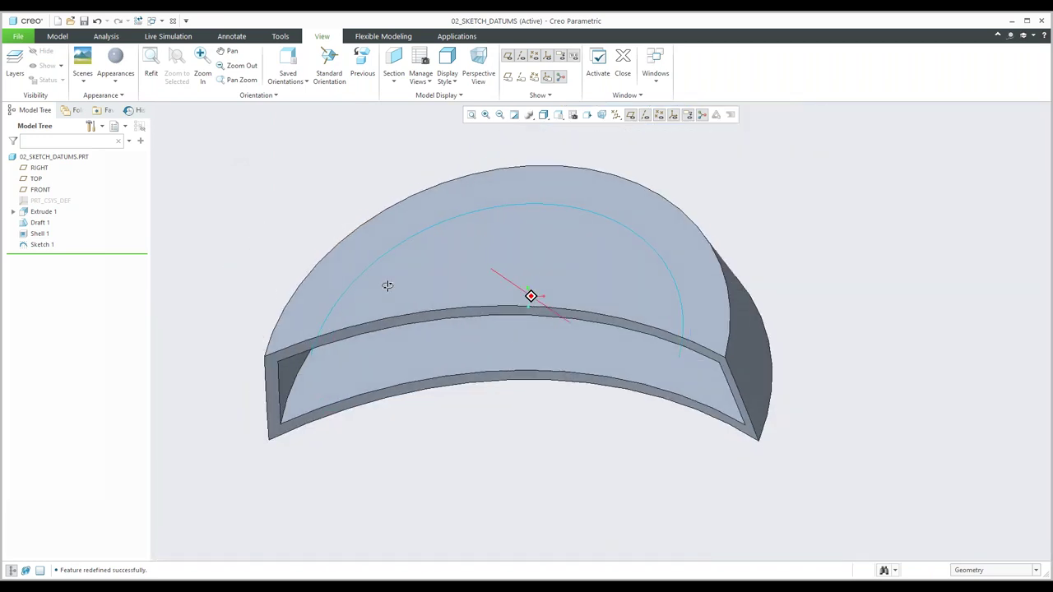
shift+middle_drag(466, 284, 463, 326)
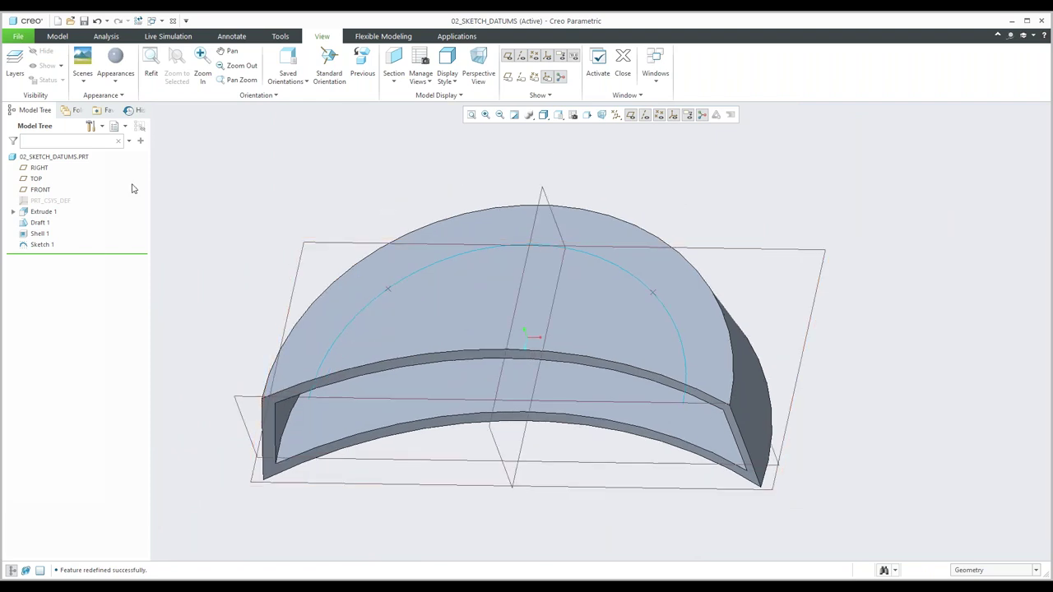
click(37, 245)
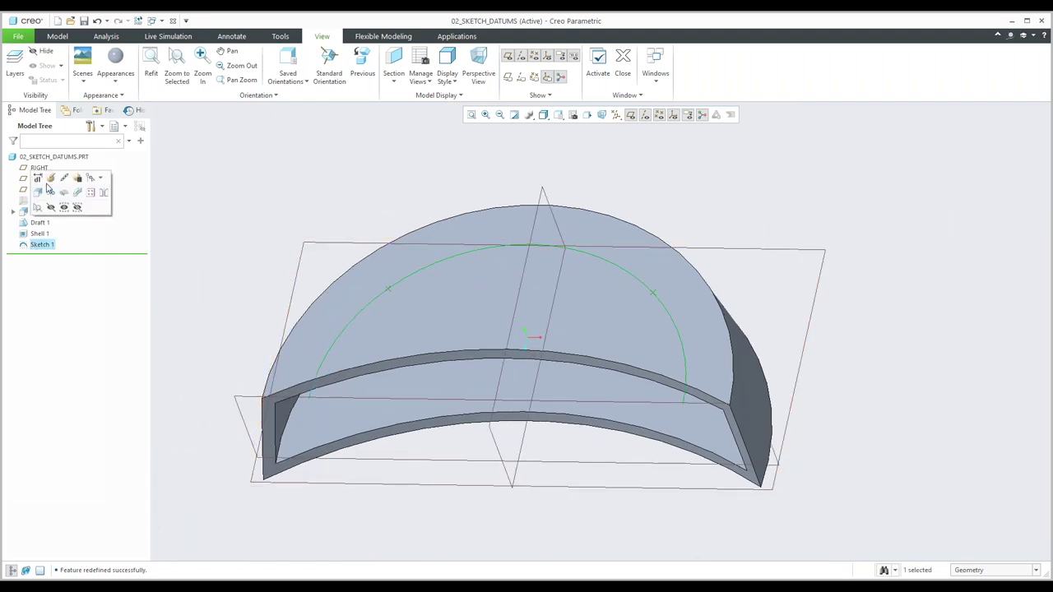
click(38, 179)
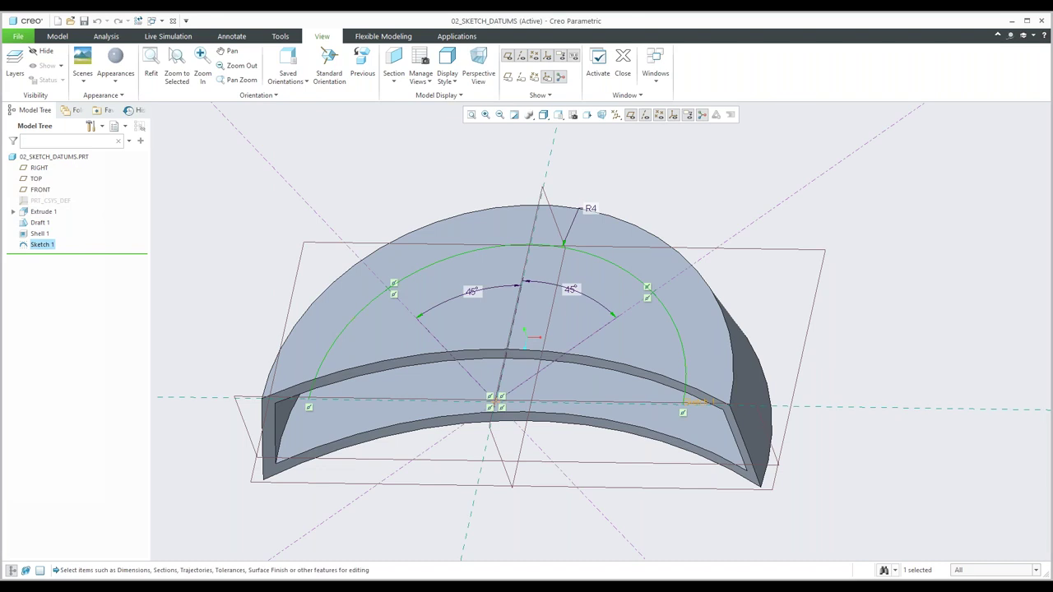
key(ctrl+g)
click(48, 245)
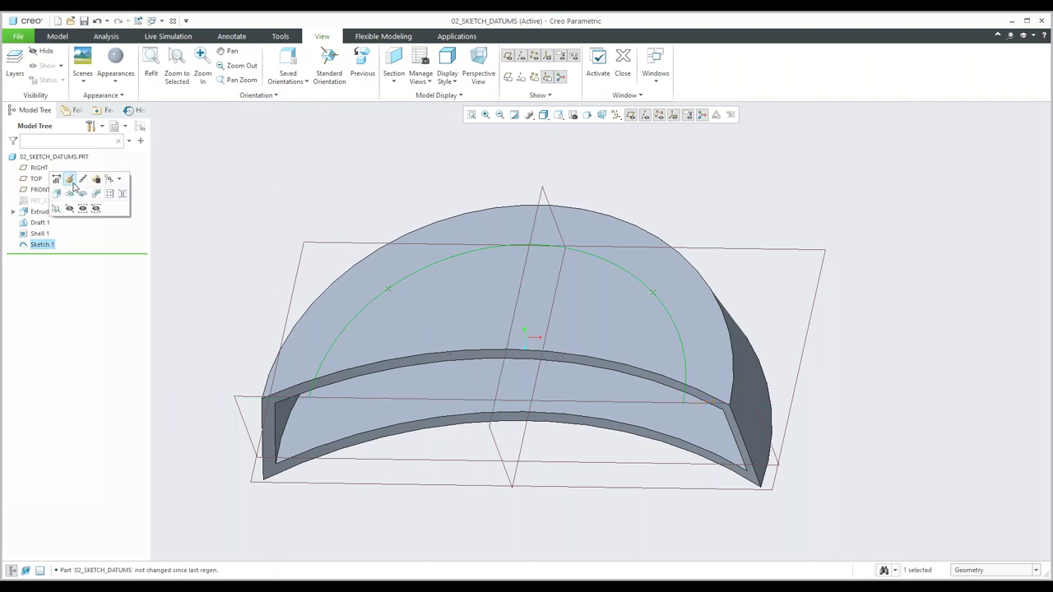
- Redefine Sketch 1 in sketch view, adding two centerlines radiating from the origin
click(73, 184)
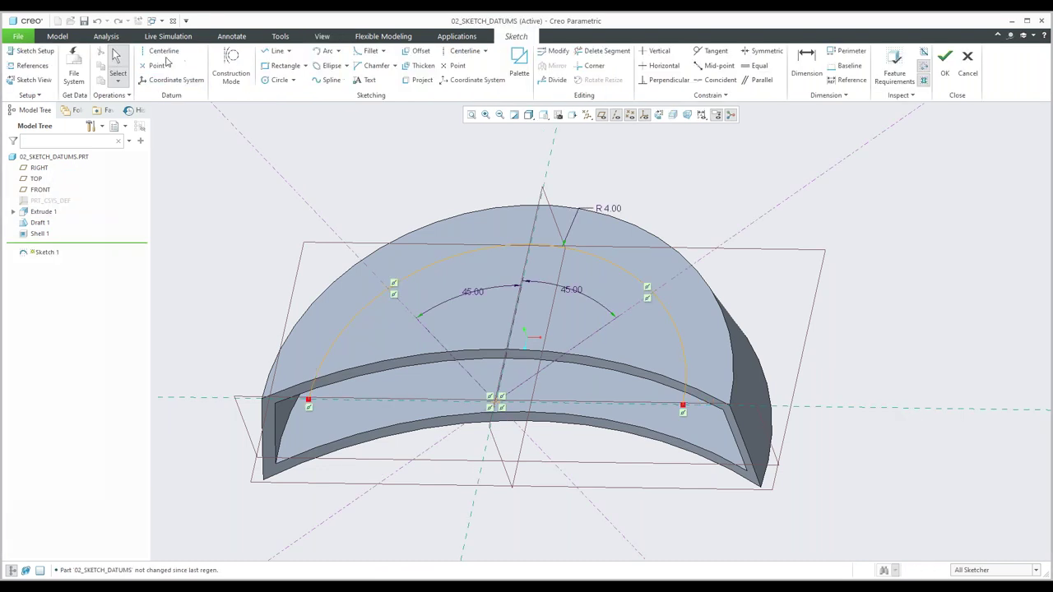
click(34, 80)
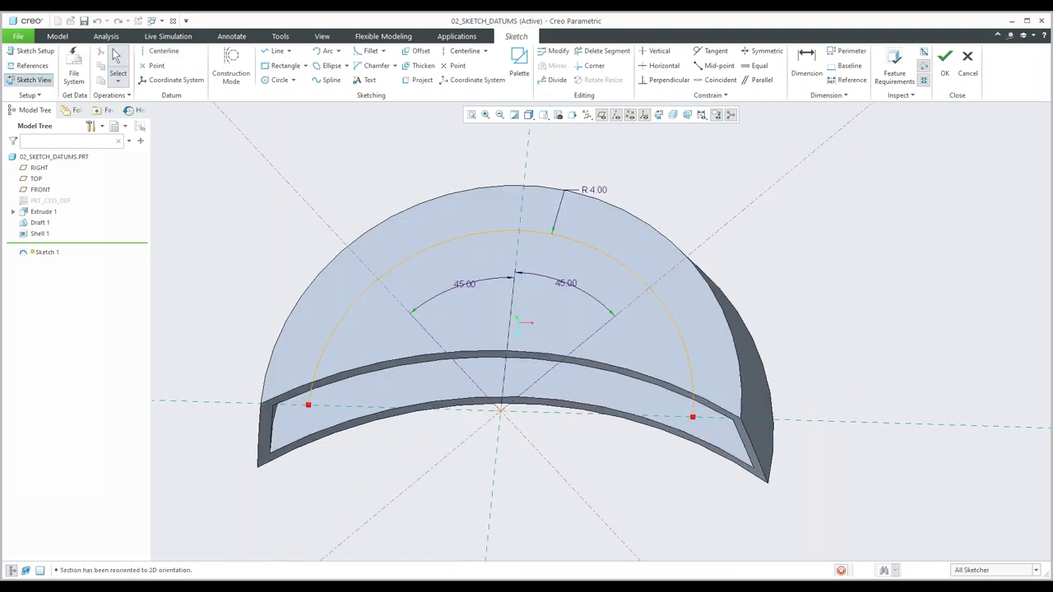
click(163, 50)
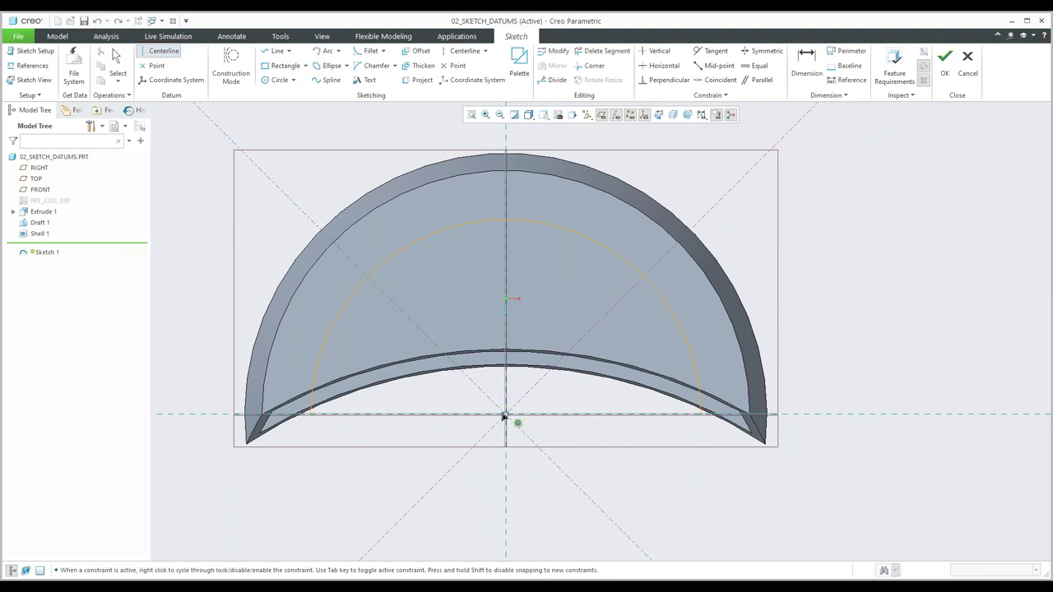
click(408, 199)
click(498, 422)
middle_click(546, 277)
scroll(543, 312, down, 2)
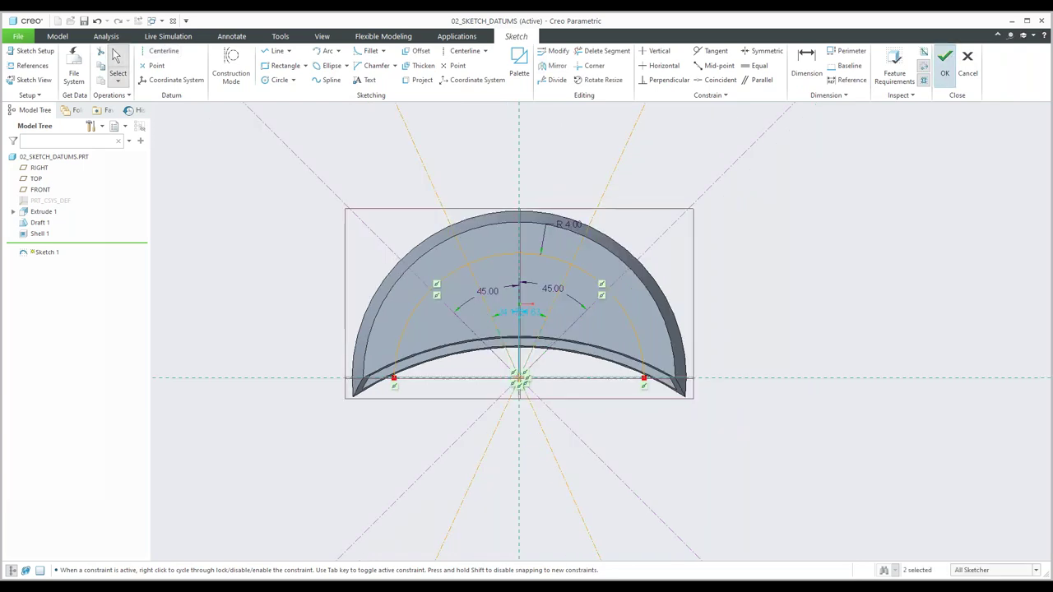
click(944, 64)
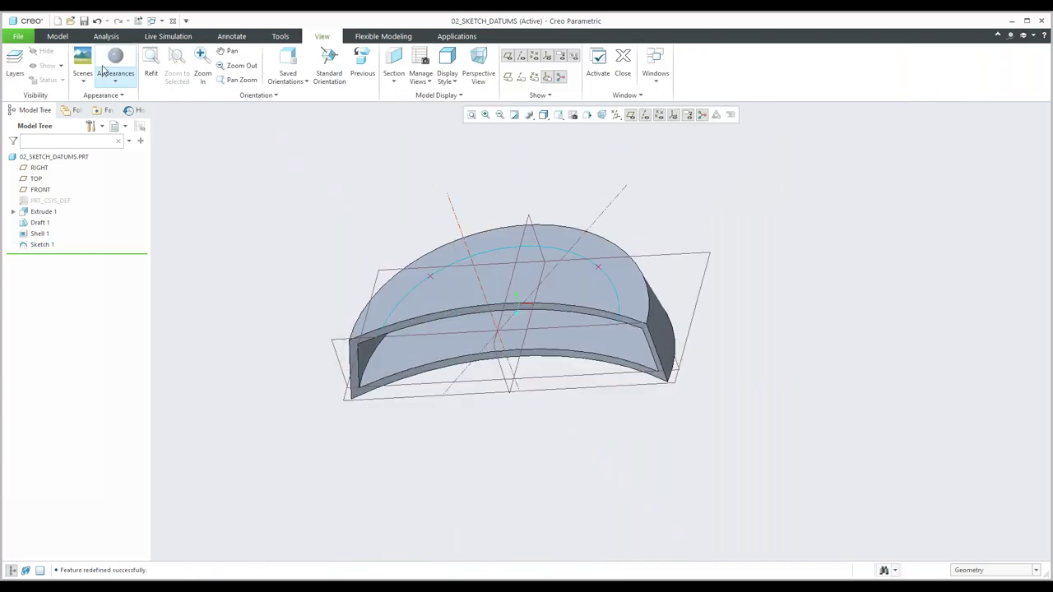
- Return to the Model tab and orbit and zoom to view the centerlines crossing the shelled part
click(59, 36)
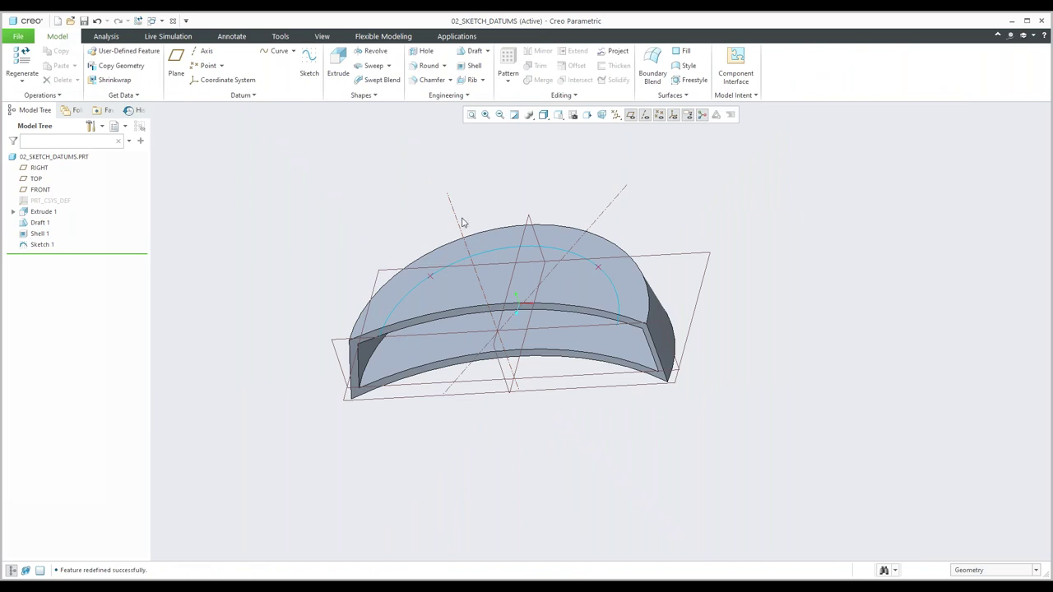
middle_drag(457, 257, 382, 237)
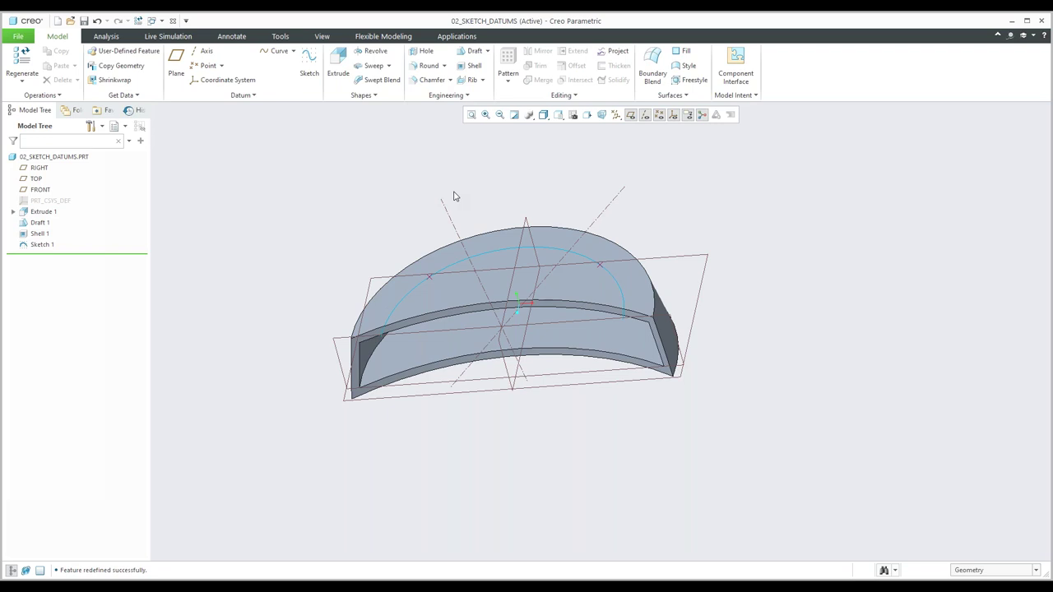
scroll(474, 264, up, 2)
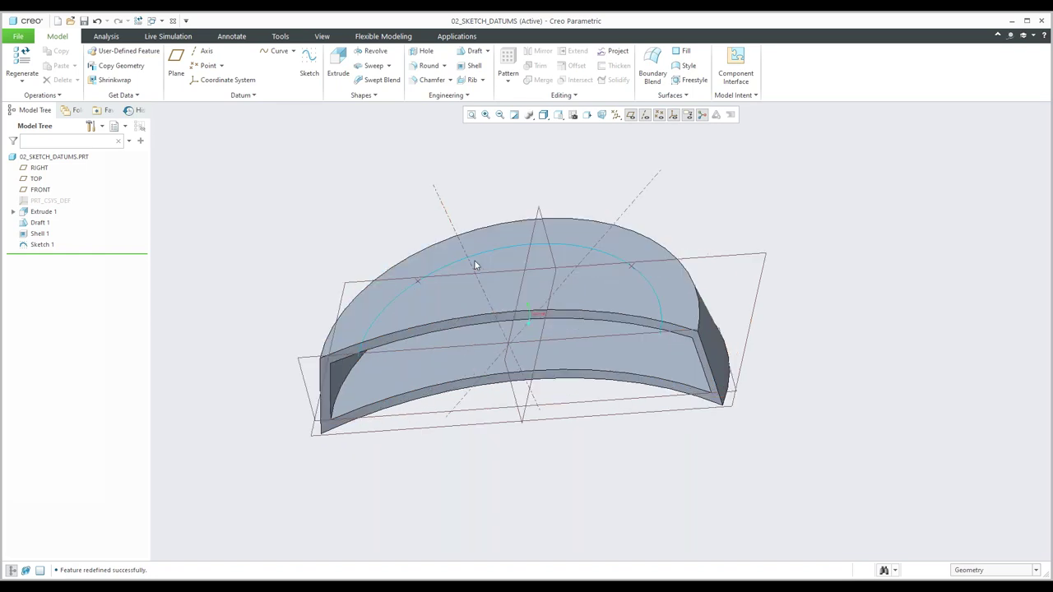
scroll(474, 264, up, 3)
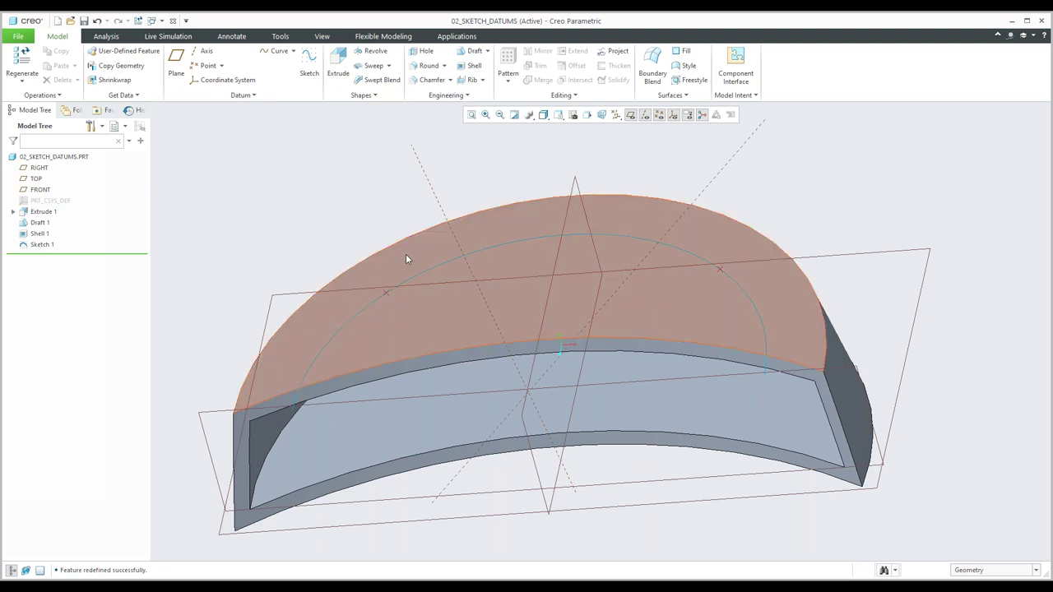
scroll(405, 253, down, 3)
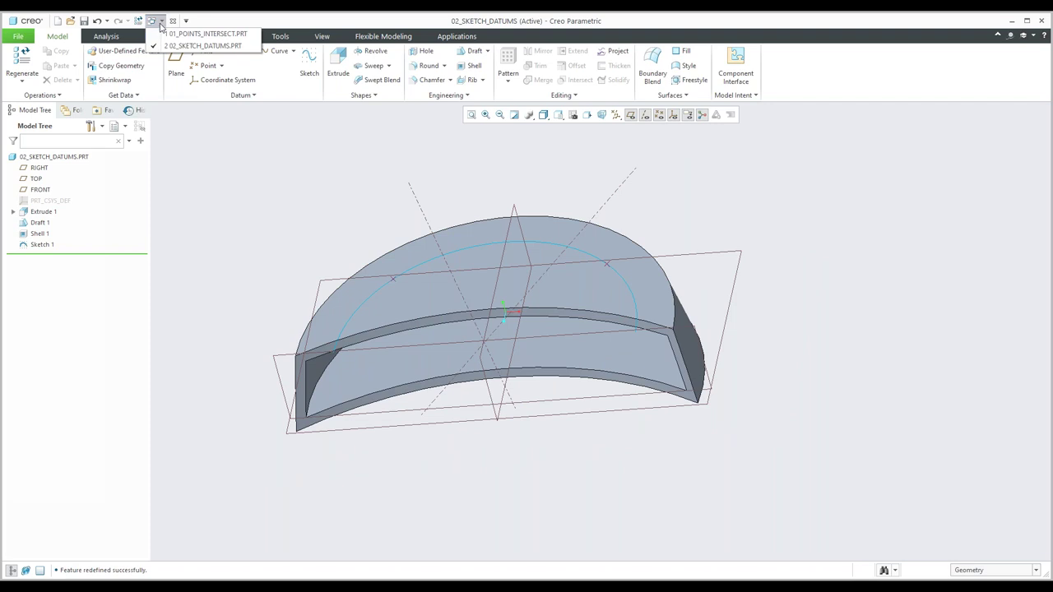
- Open the 03_curve_thru-pnt-vtx part and orbit it to see both surfaces and the gap
click(71, 21)
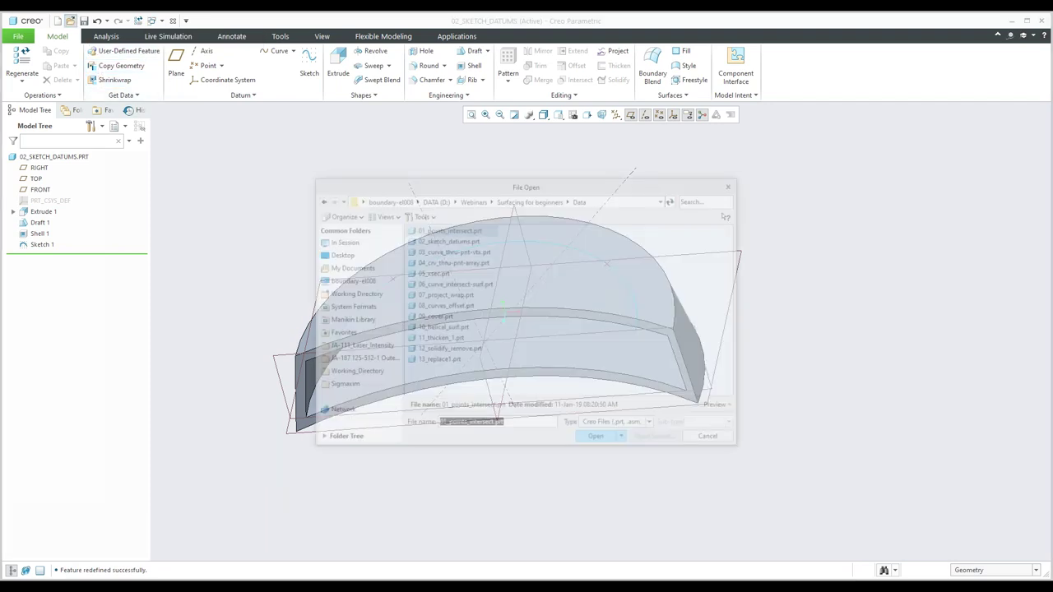
click(452, 251)
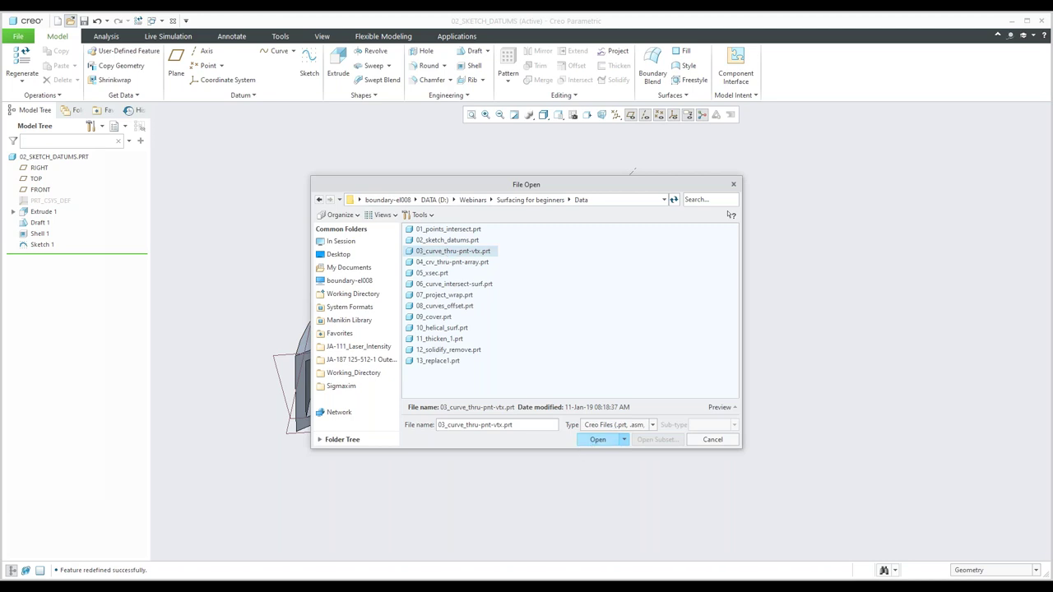
click(597, 439)
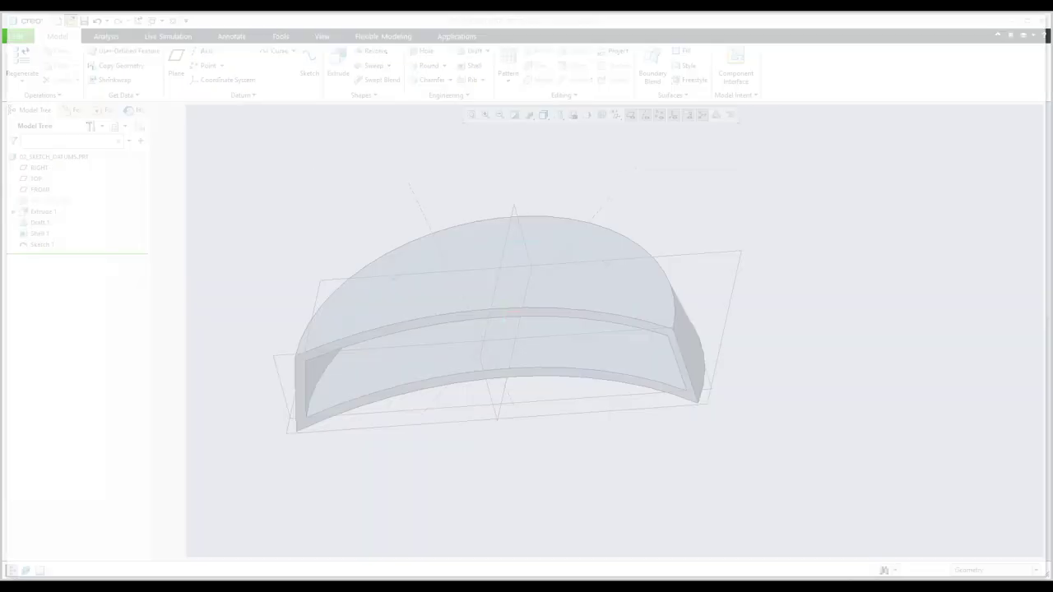
mouse_move(600, 324)
middle_down()
mouse_move(555, 339)
mouse_move(554, 258)
middle_up()
scroll(579, 231, down, 2)
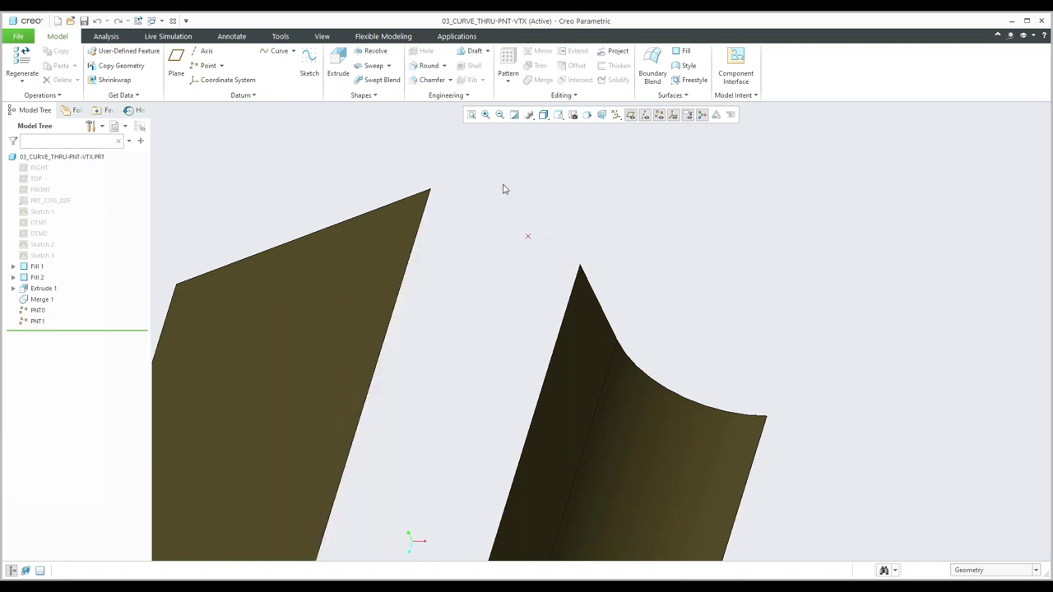
- Start a Curve Through Points feature from the Datum group's Curve list
click(270, 55)
click(580, 269)
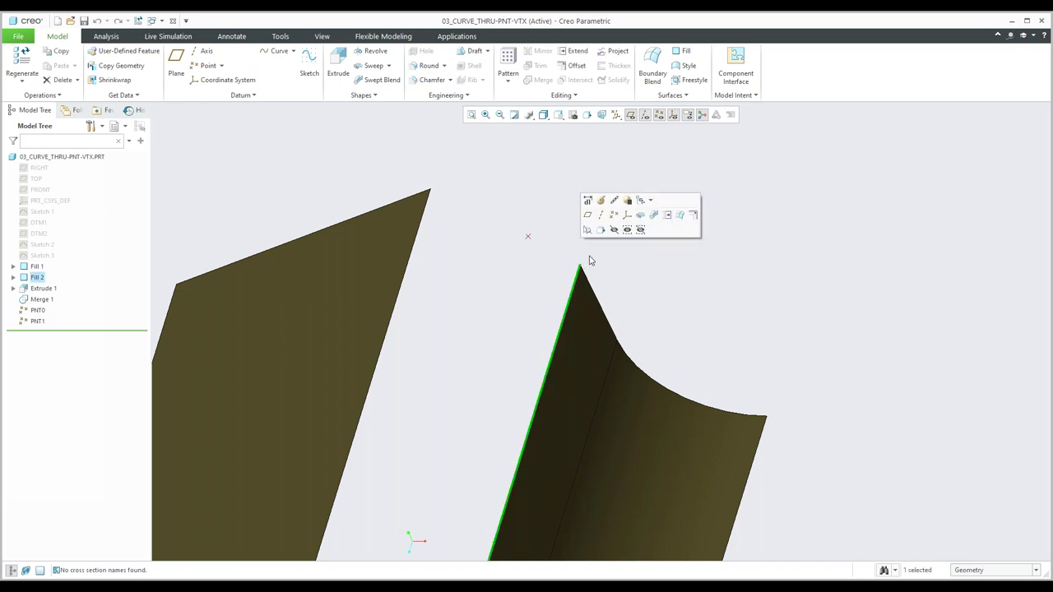
click(530, 215)
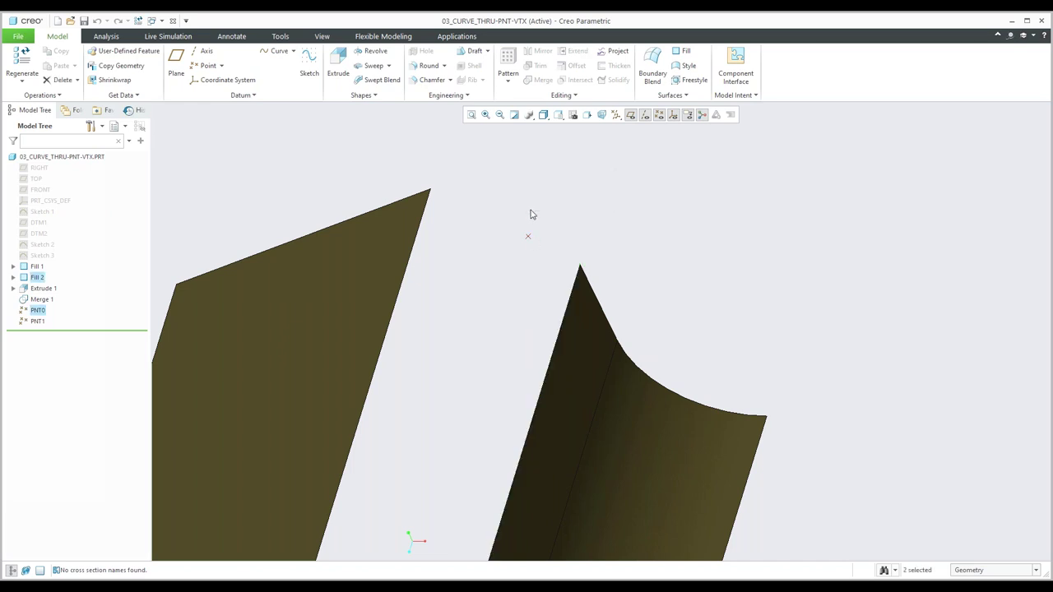
click(291, 52)
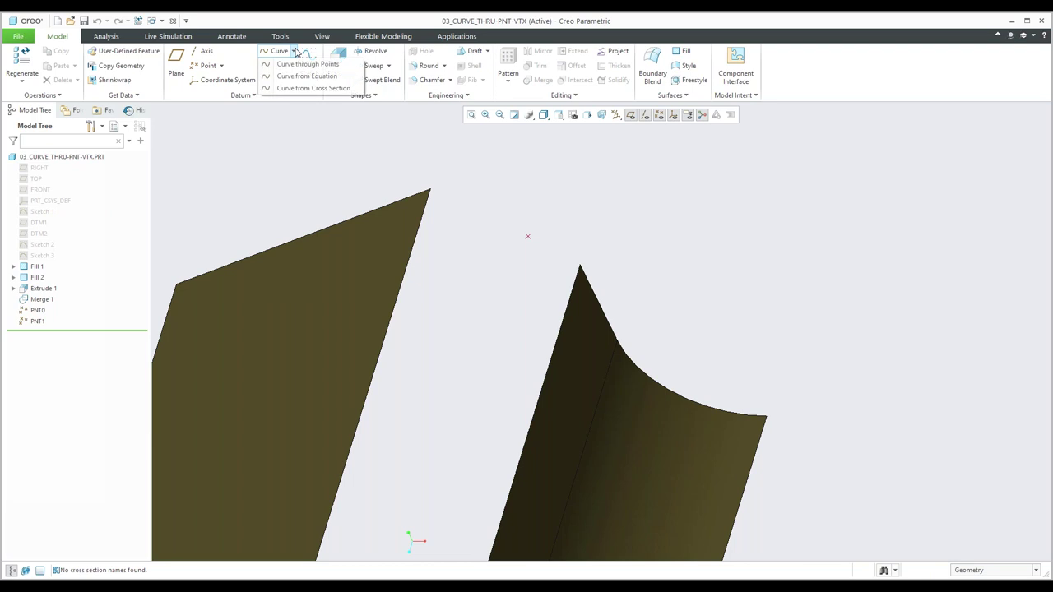
click(306, 64)
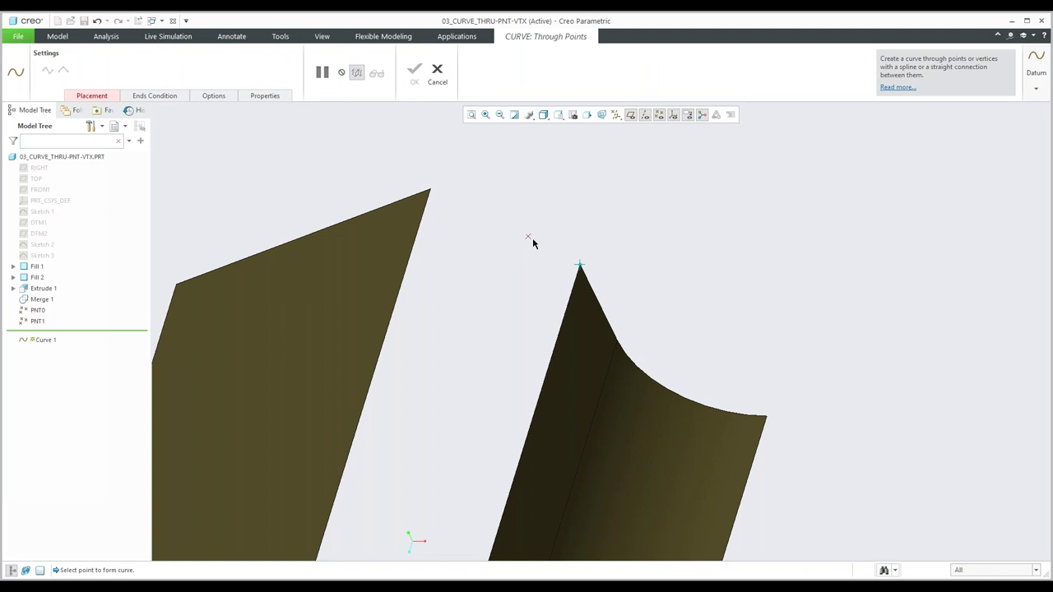
- Pass the curve through the right and left surfaces' top vertices to bridge the gap
click(580, 266)
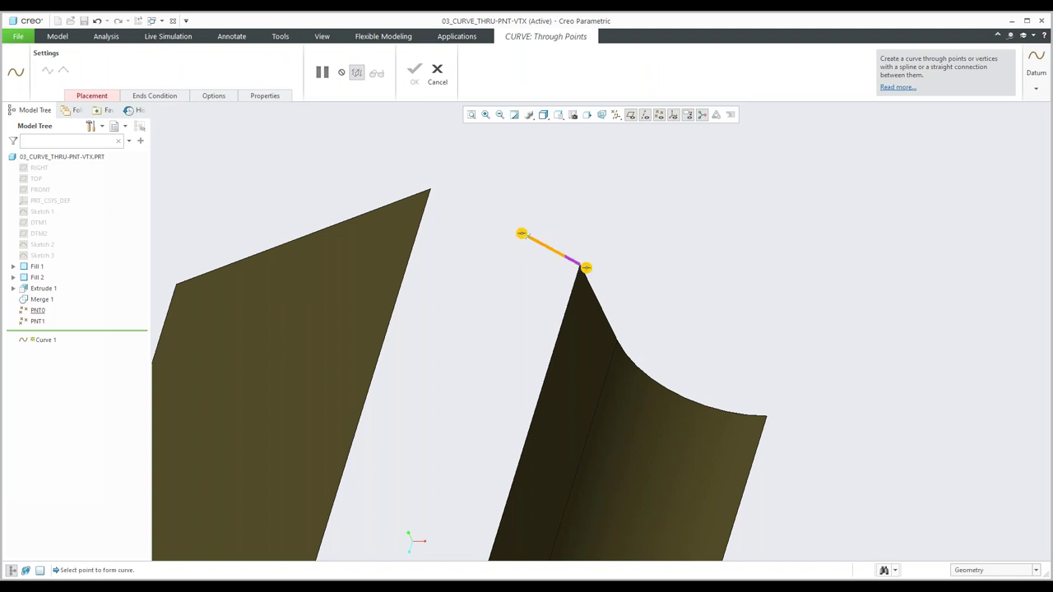
click(430, 190)
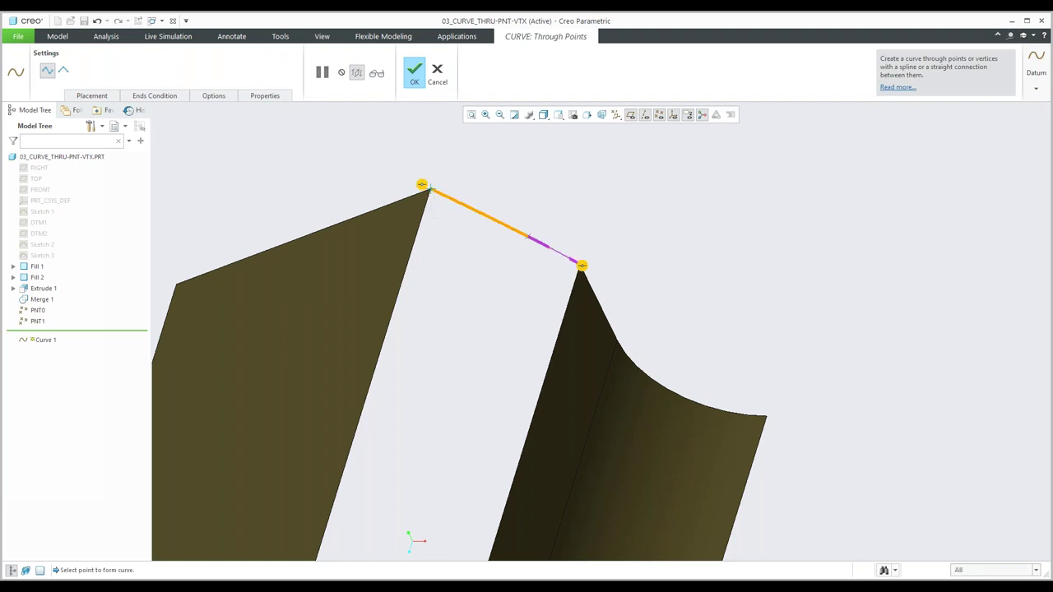
middle_drag(511, 259, 446, 287)
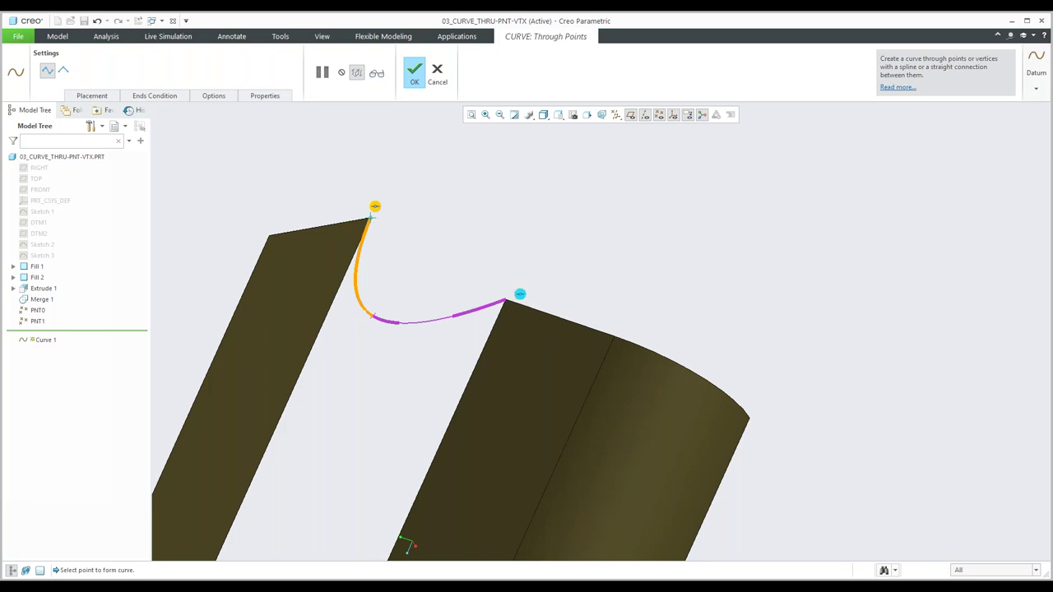
right_click(520, 294)
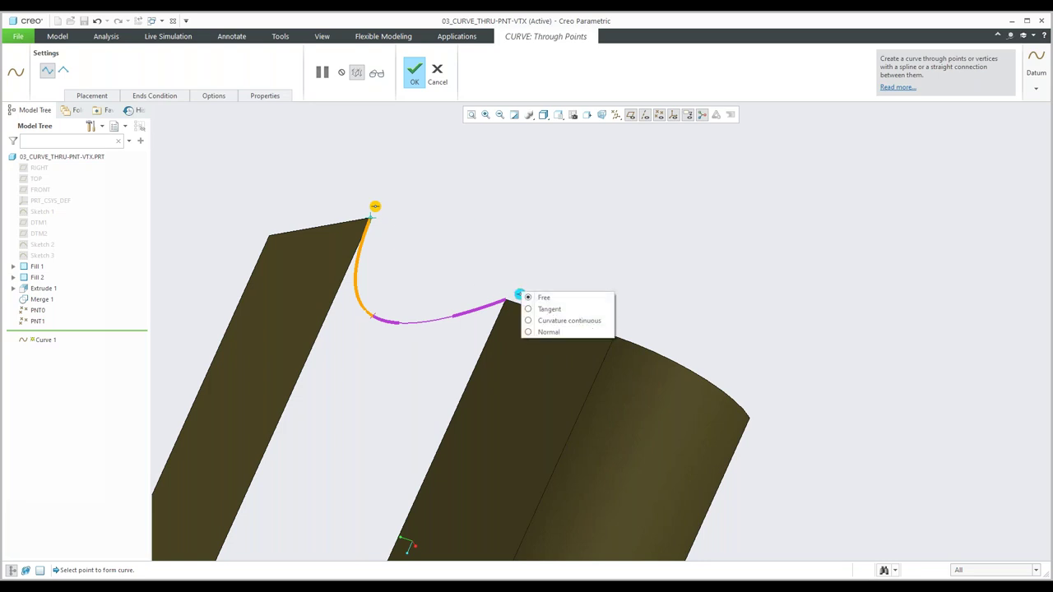
- Make the right curve end tangent to the right surface's top edge
click(549, 309)
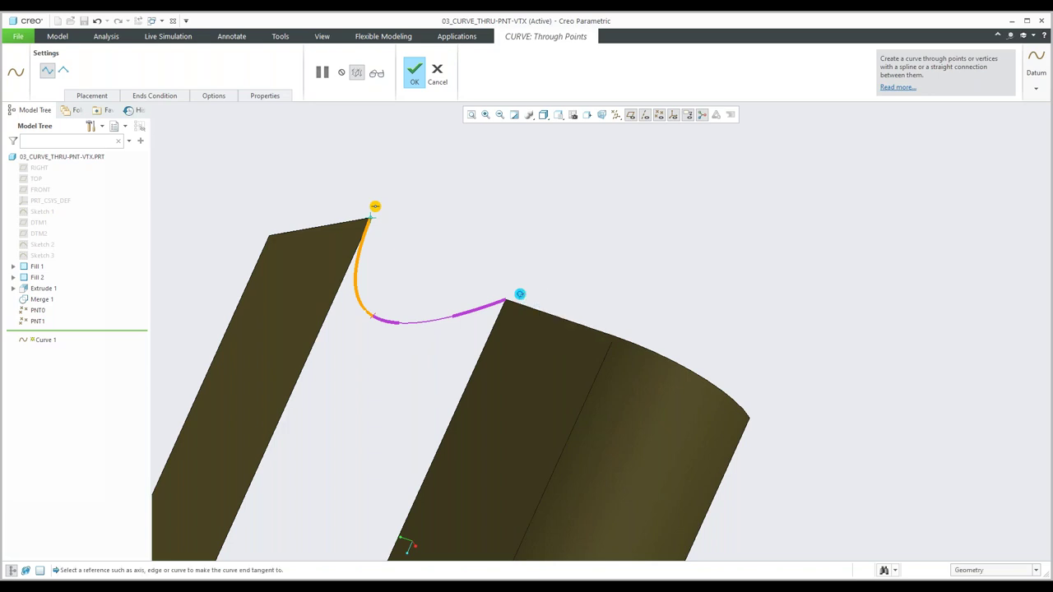
click(540, 317)
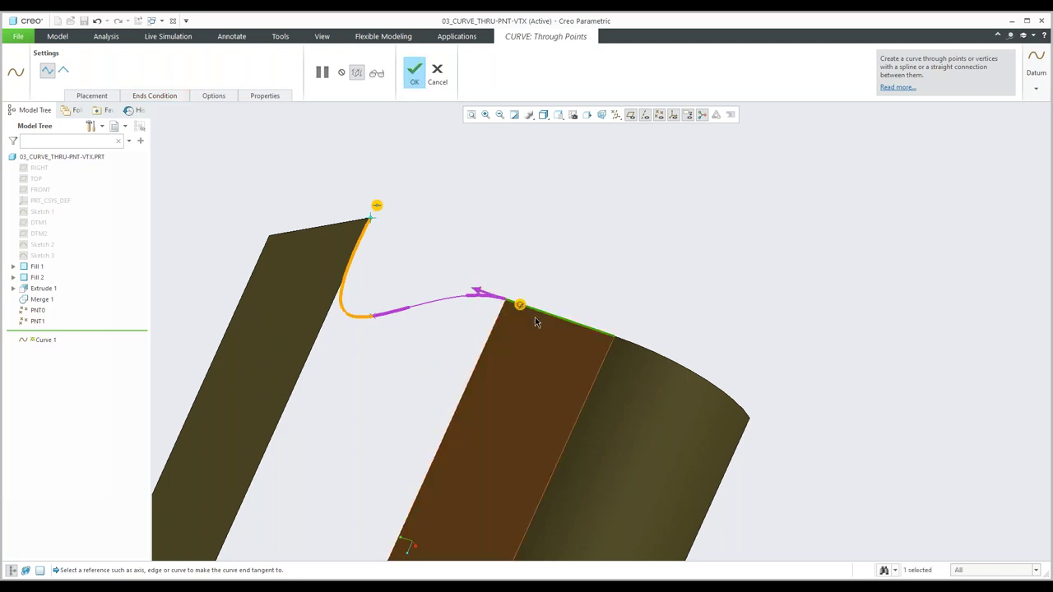
scroll(534, 319, down, 4)
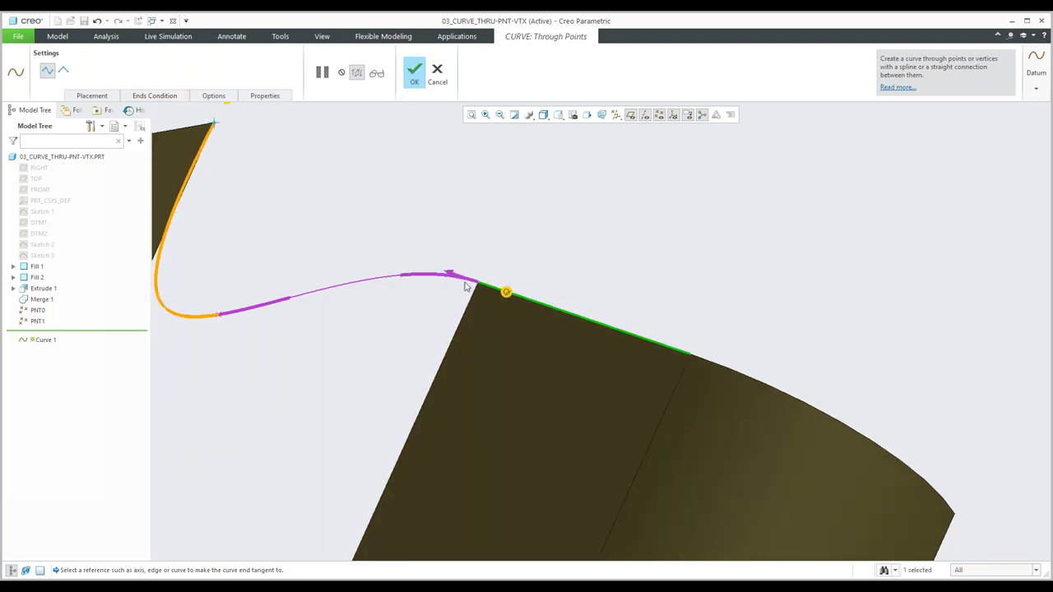
click(490, 300)
scroll(366, 308, up, 3)
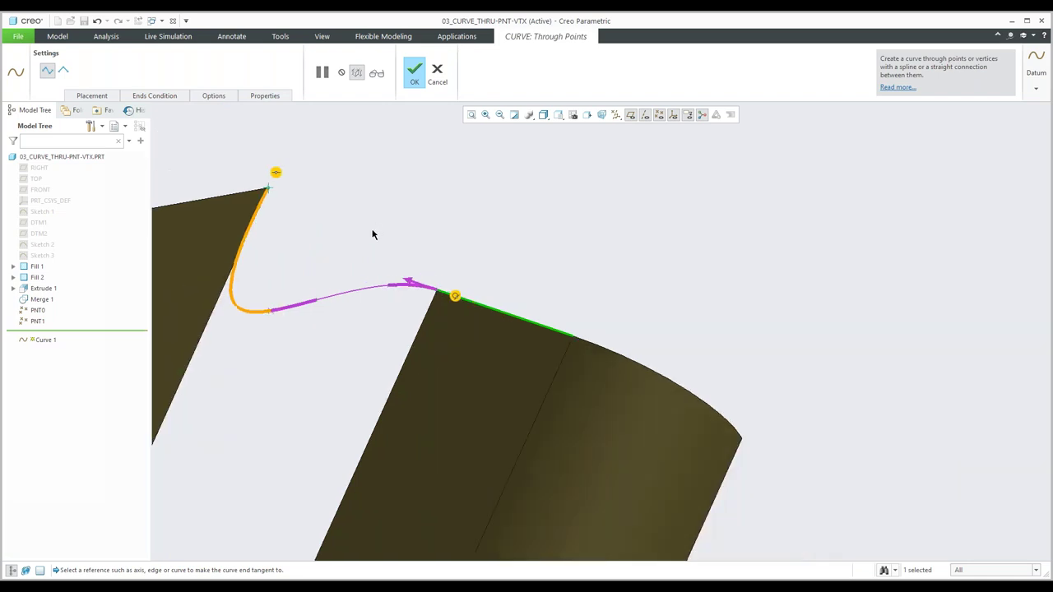
- Make the left curve end tangent to the left surface's edge and finish Curve 1
right_click(276, 174)
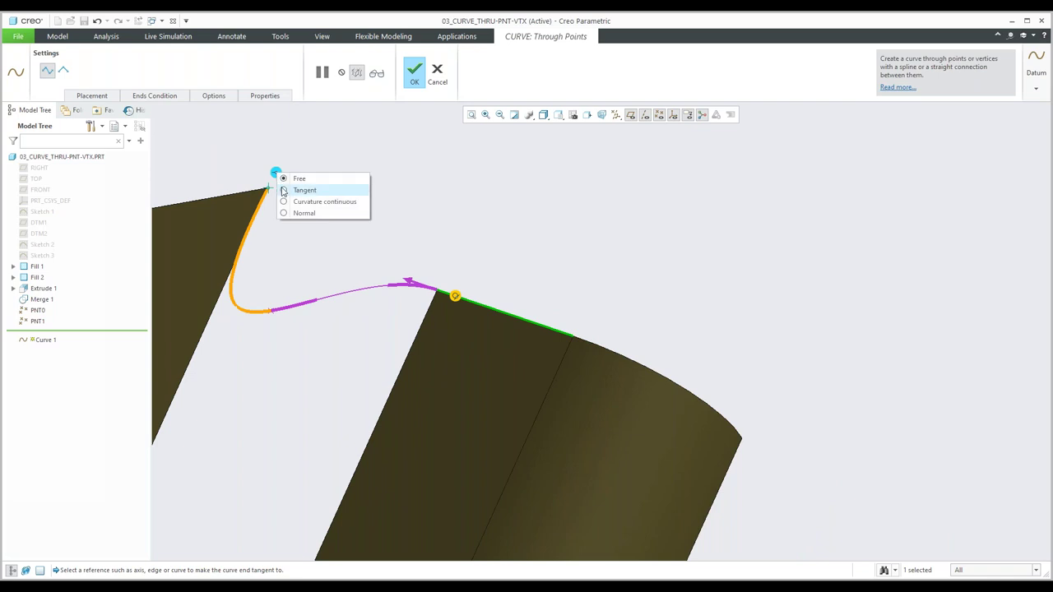
click(283, 190)
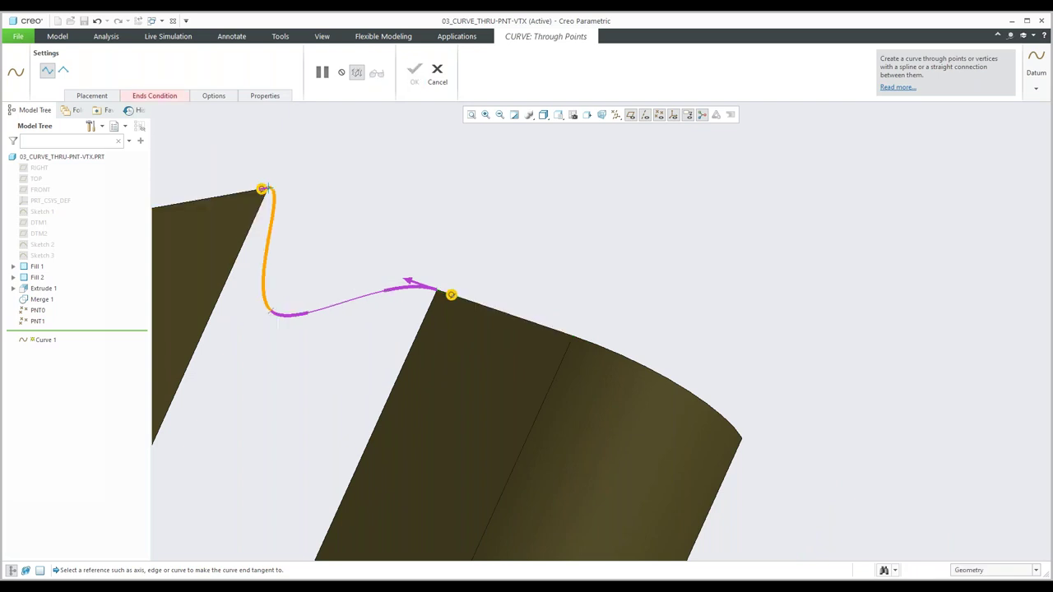
click(265, 189)
scroll(272, 192, down, 3)
mouse_move(301, 192)
middle_down()
mouse_move(517, 282)
mouse_move(508, 270)
mouse_move(600, 356)
mouse_move(520, 338)
mouse_move(486, 354)
mouse_move(485, 316)
middle_up()
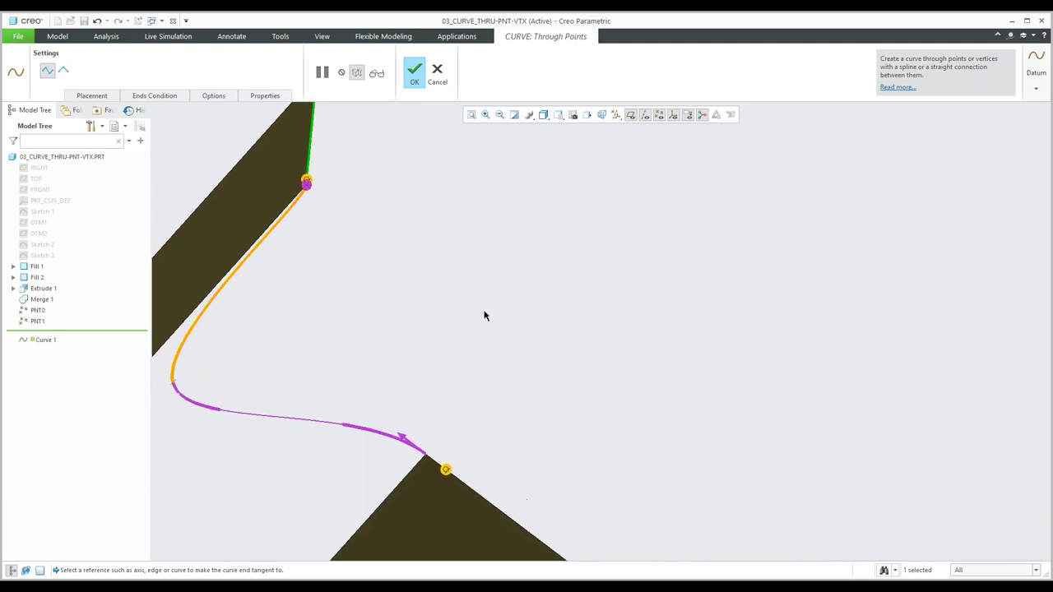
right_click(394, 282)
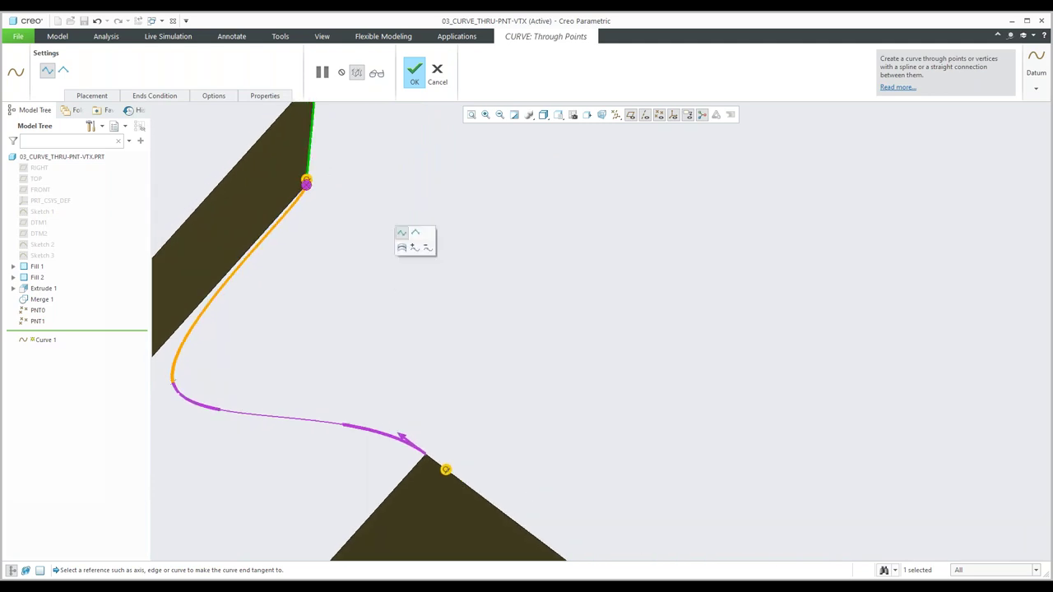
middle_click(371, 270)
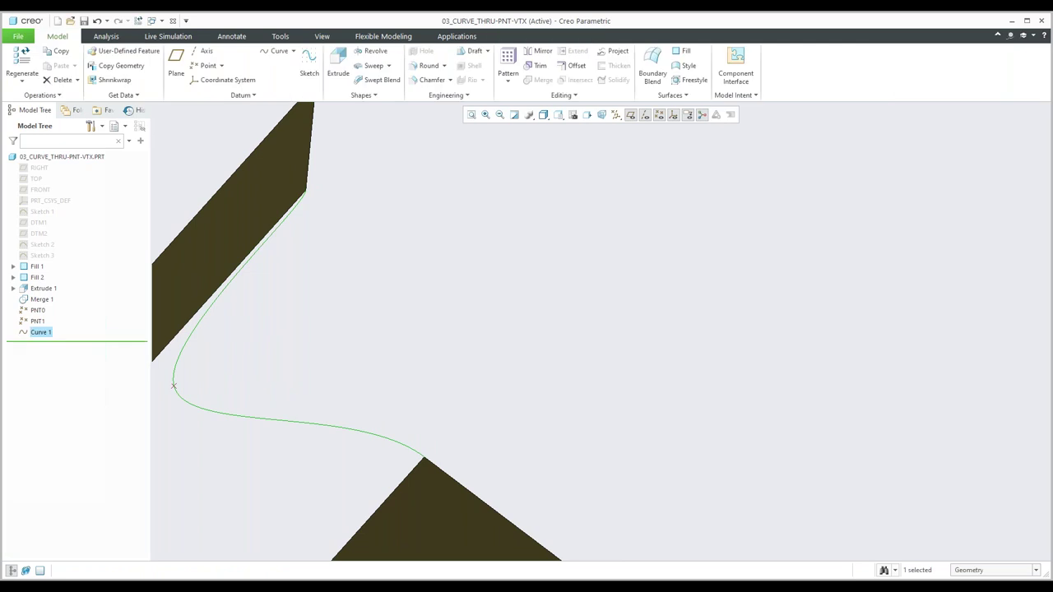
- Select the DTM1 datum plane and orbit to view it alongside Curve 1
middle_drag(372, 270, 427, 253)
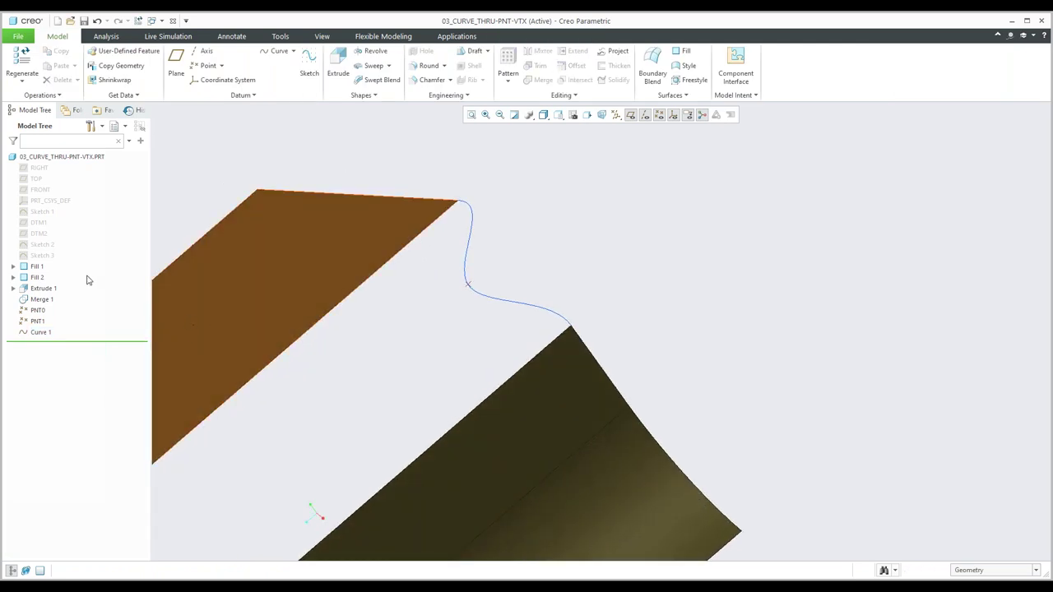
click(43, 229)
middle_drag(228, 301, 297, 274)
right_click(42, 229)
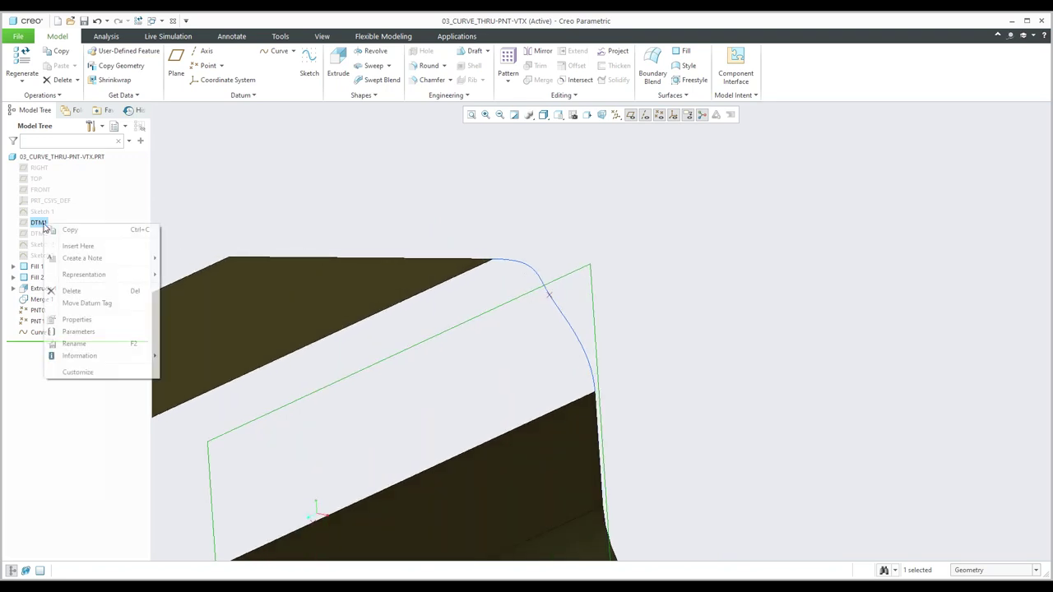
click(49, 181)
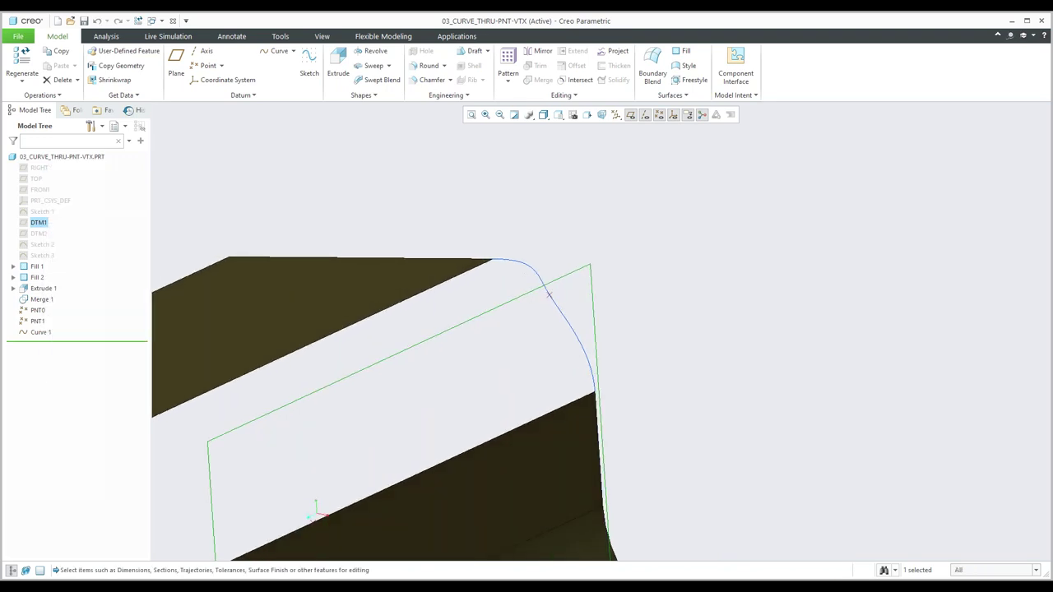
click(422, 457)
drag(484, 456, 482, 457)
middle_drag(465, 428, 509, 448)
mouse_move(509, 448)
mouse_down()
mouse_move(494, 510)
mouse_move(505, 444)
mouse_move(506, 459)
mouse_up()
click(506, 457)
middle_drag(462, 341, 498, 296)
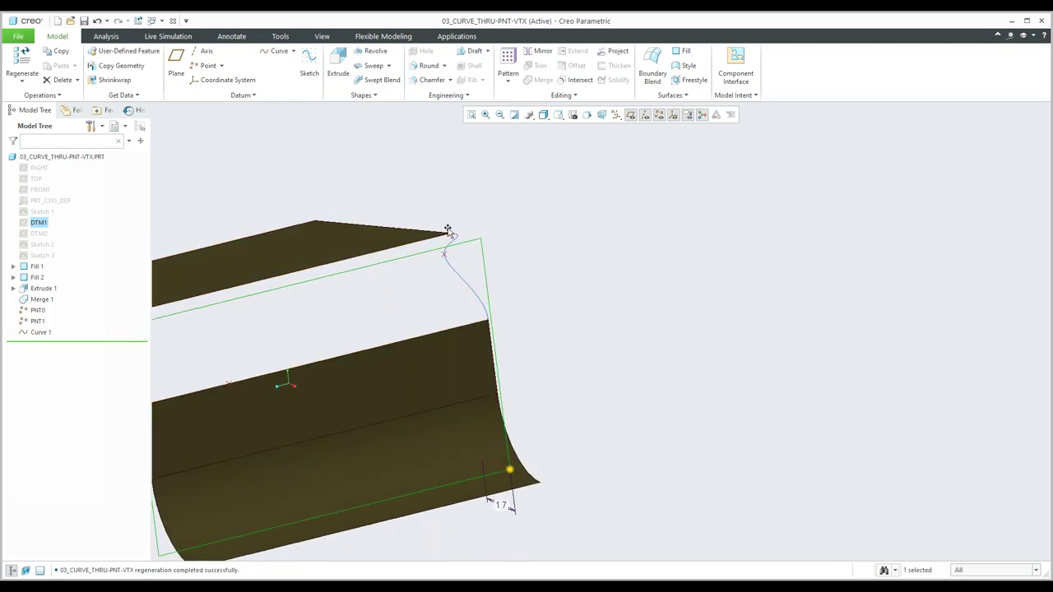
scroll(451, 248, up, 3)
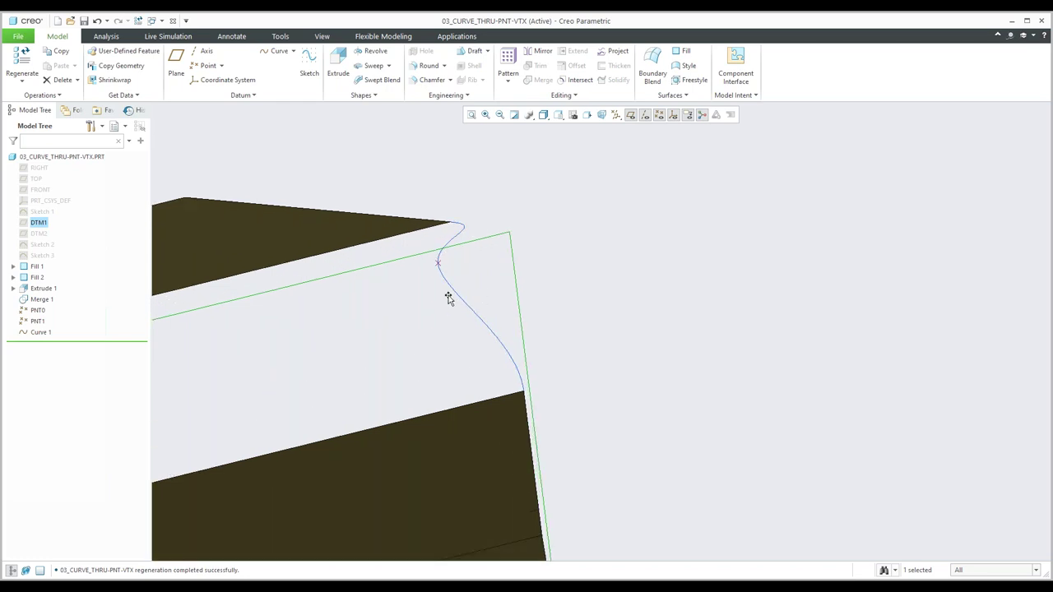
middle_drag(474, 250, 519, 381)
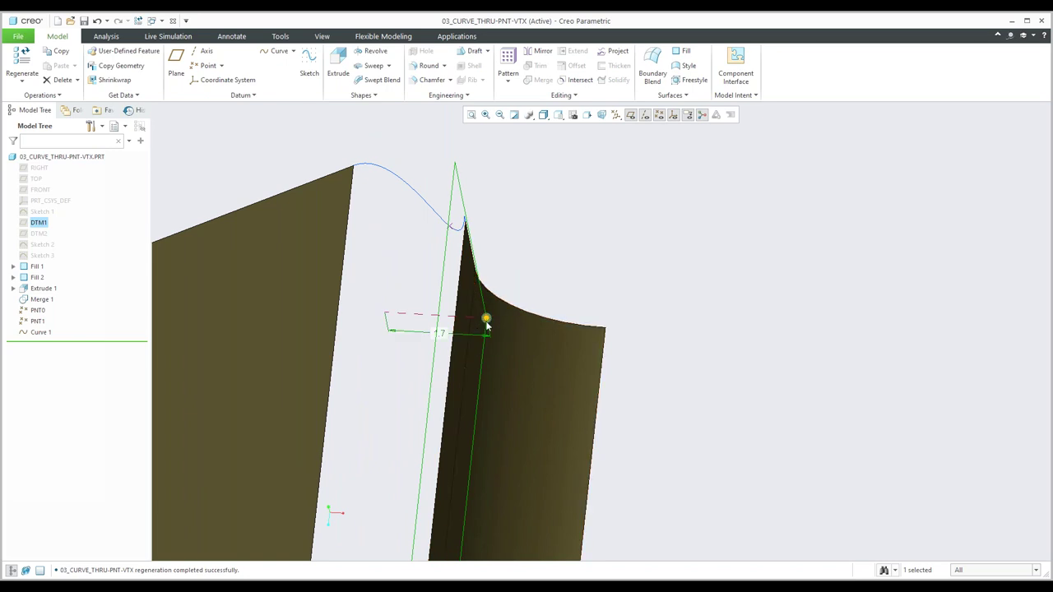
drag(486, 327, 456, 306)
middle_drag(456, 306, 472, 417)
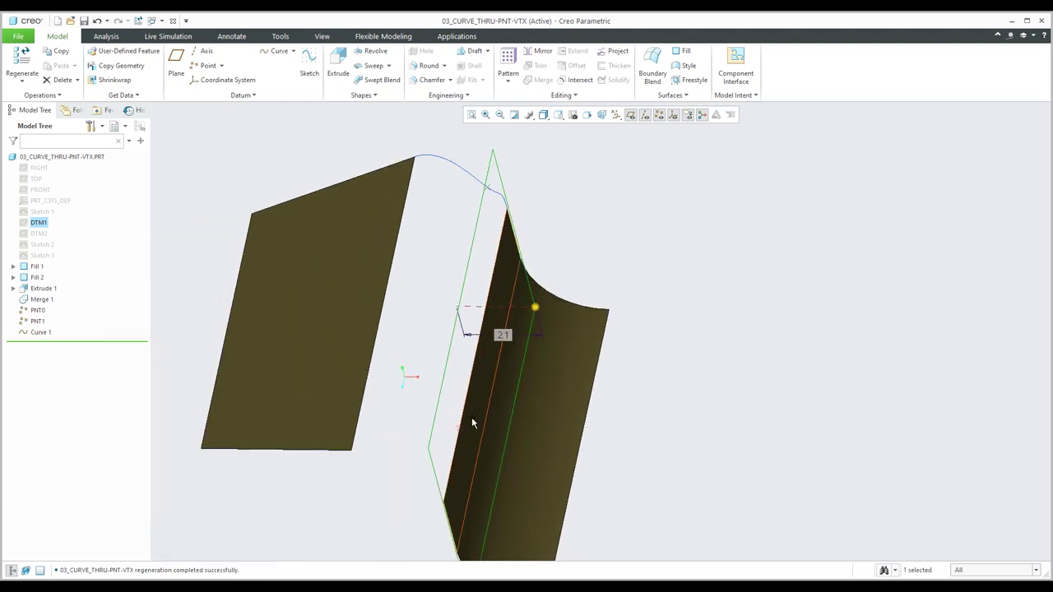
click(607, 249)
middle_drag(527, 345, 508, 332)
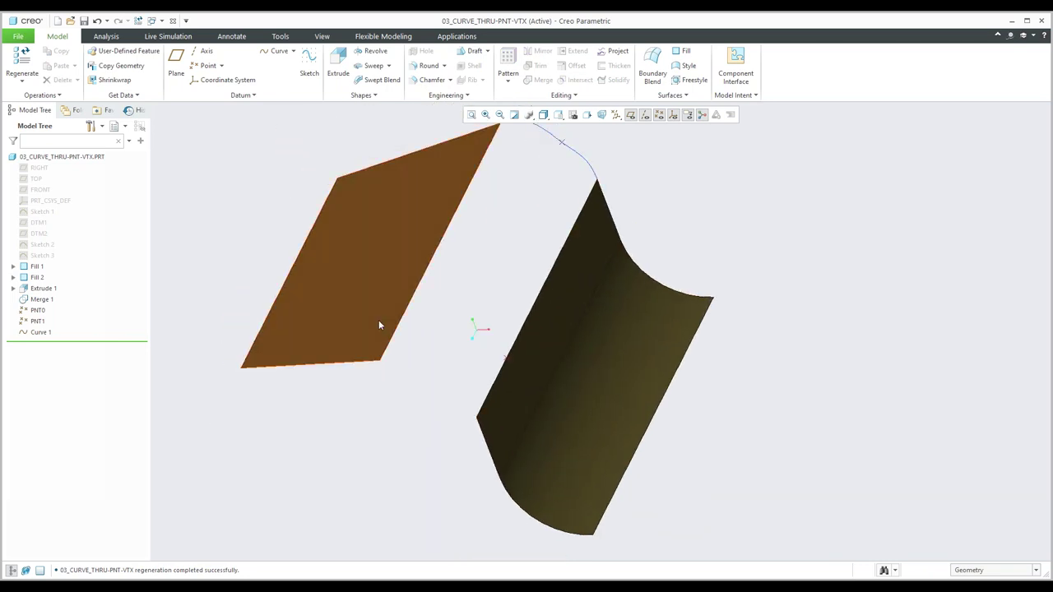
- Start a new curve through points joining the two surfaces' lower corners
click(279, 51)
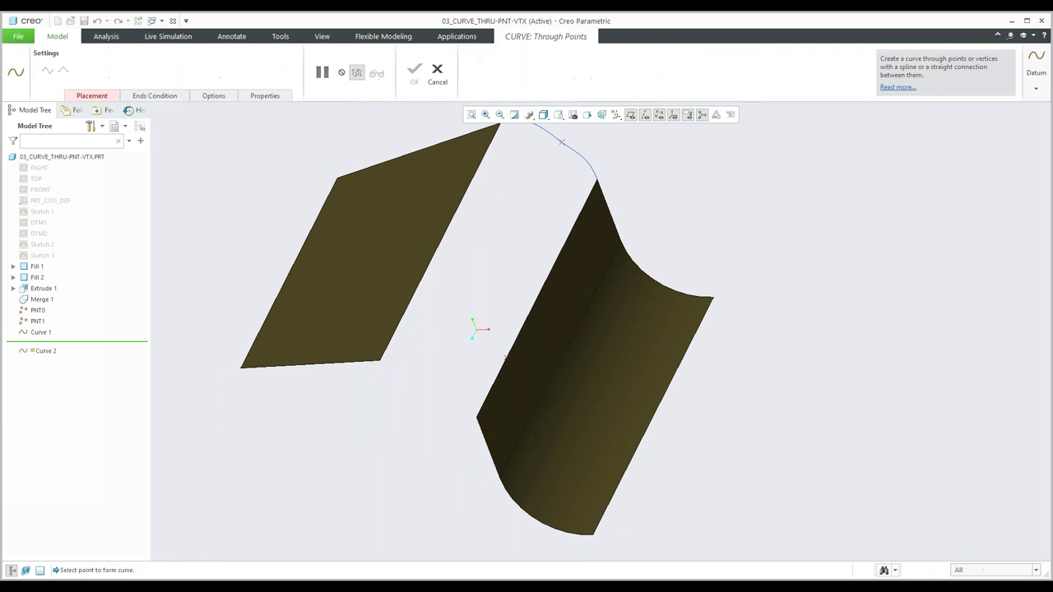
click(476, 417)
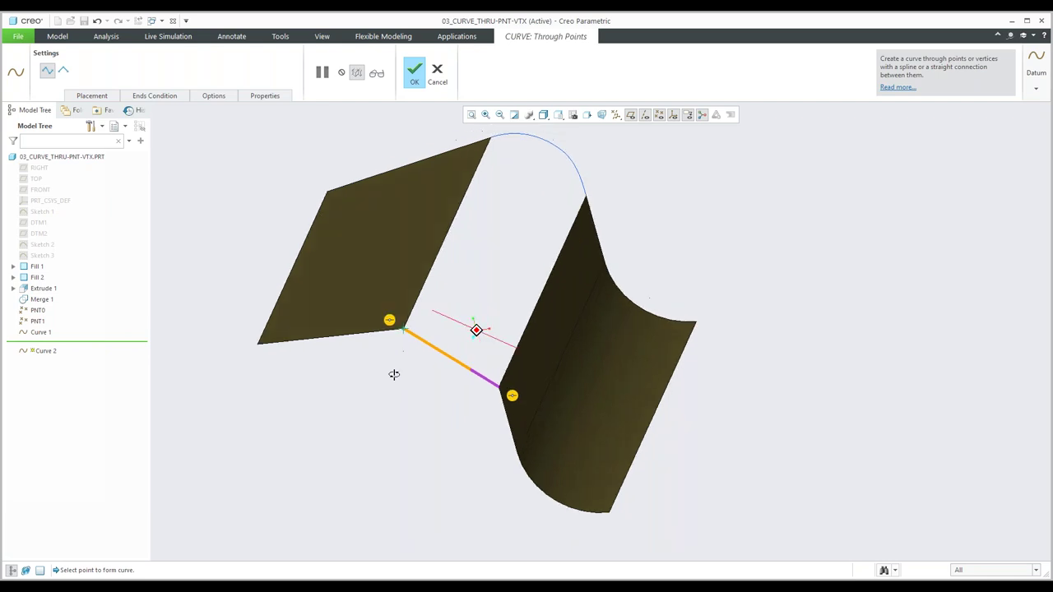
scroll(364, 301, up, 3)
- Make the curve start tangent to the left surface edge, flipping its direction
right_click(394, 311)
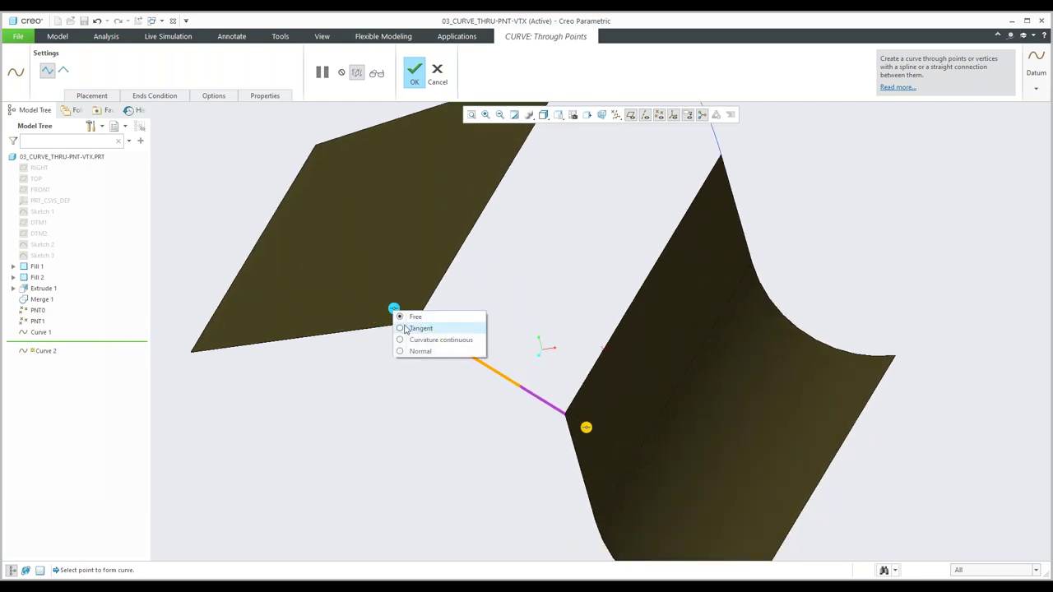
click(424, 326)
click(401, 339)
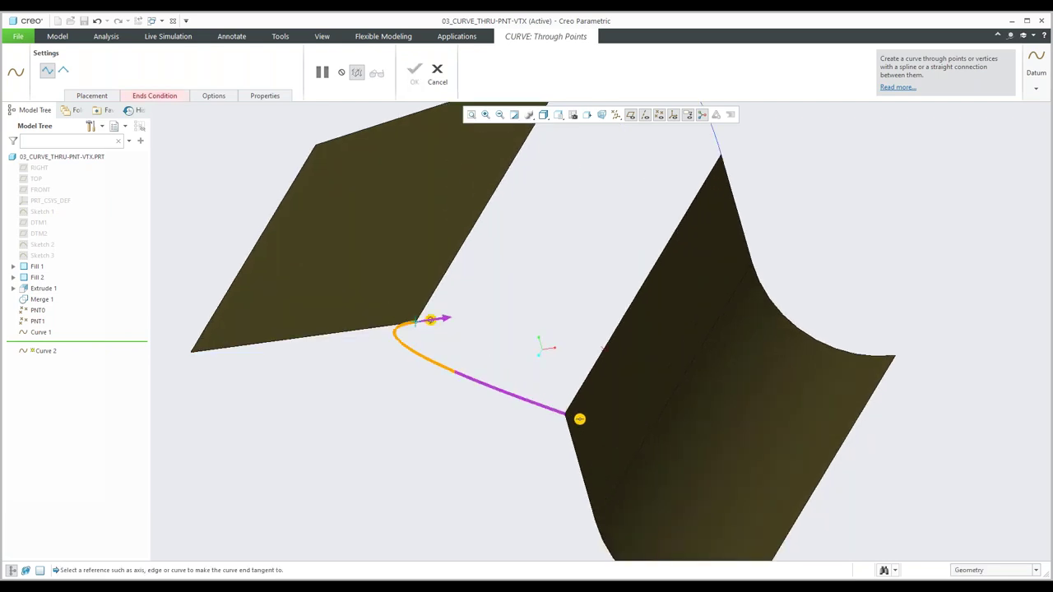
scroll(405, 332, up, 1)
scroll(440, 306, up, 3)
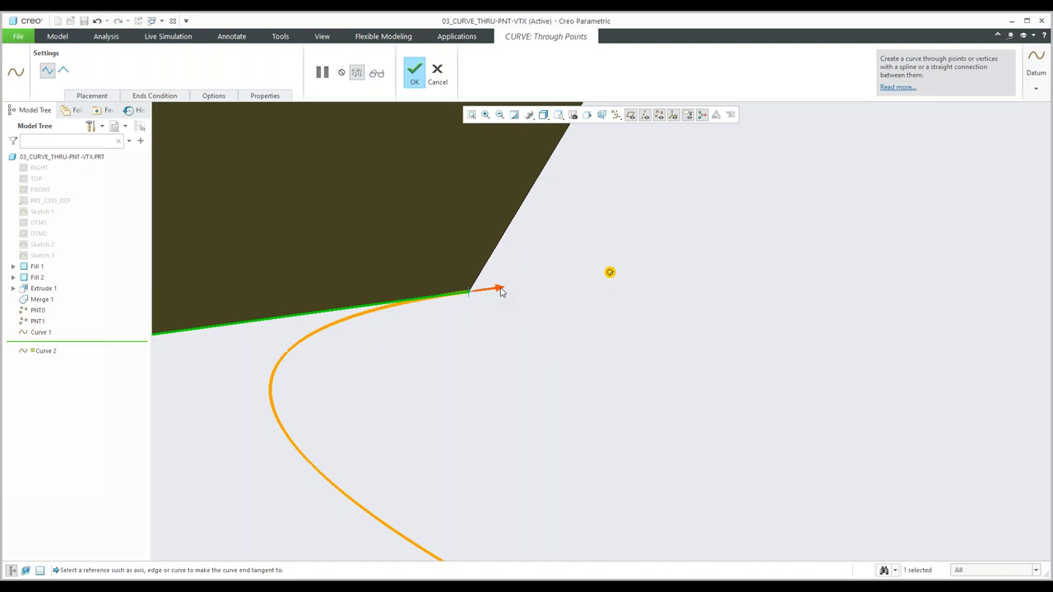
click(500, 290)
scroll(434, 312, down, 5)
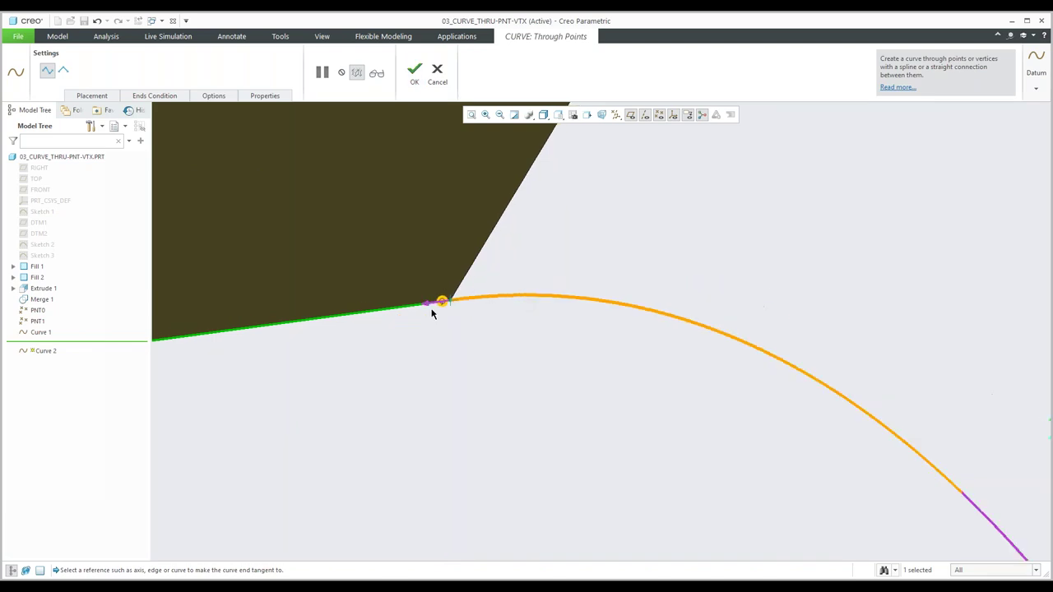
- Make the curve end tangent to the right surface edge, review the end conditions, and finish Curve 2
shift+middle_drag(435, 337, 409, 305)
right_click(677, 439)
click(696, 459)
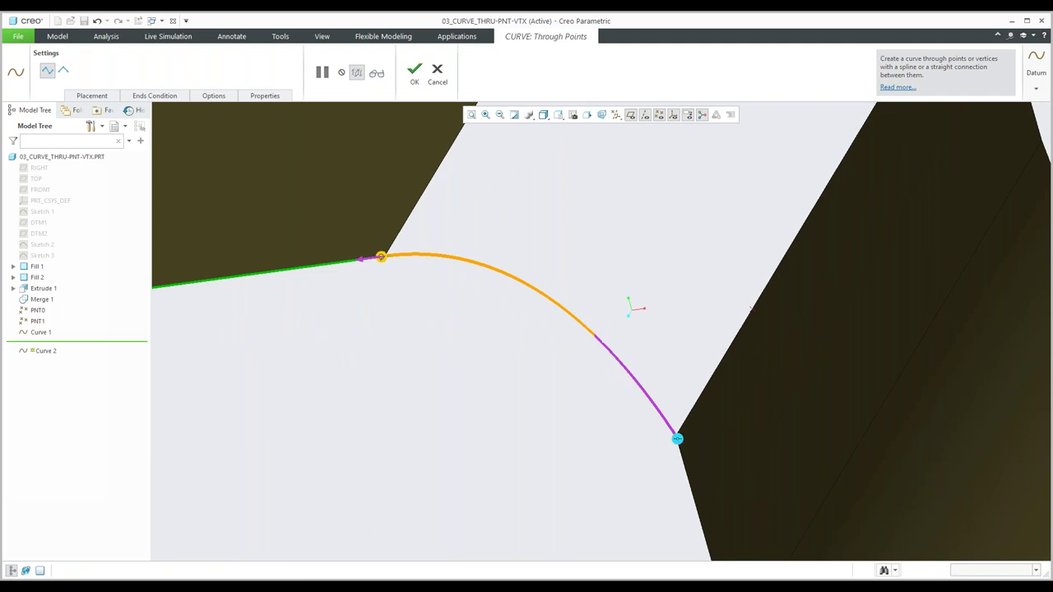
click(691, 498)
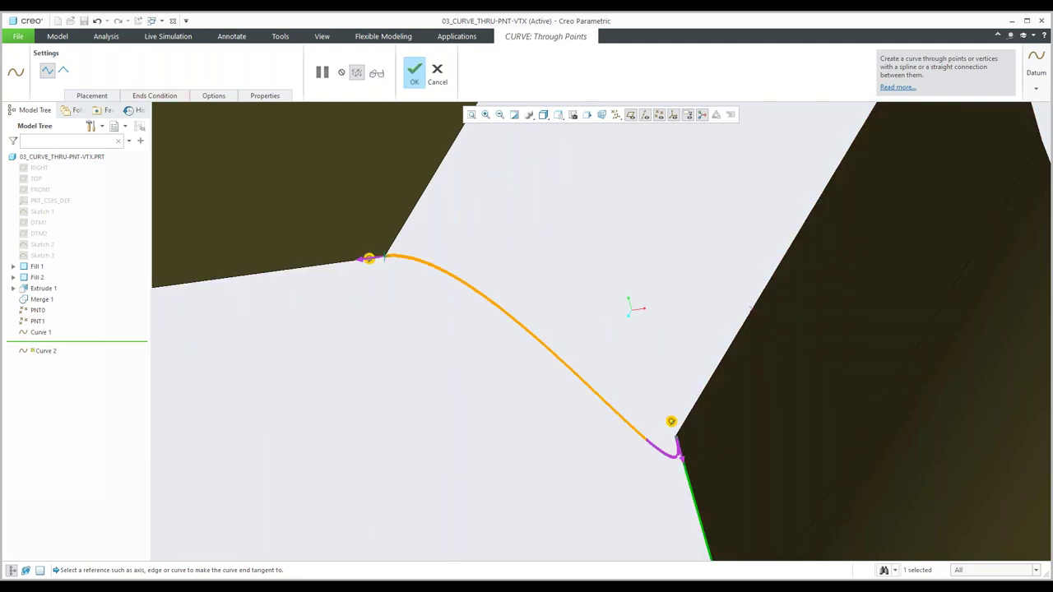
middle_drag(593, 401, 539, 396)
click(154, 95)
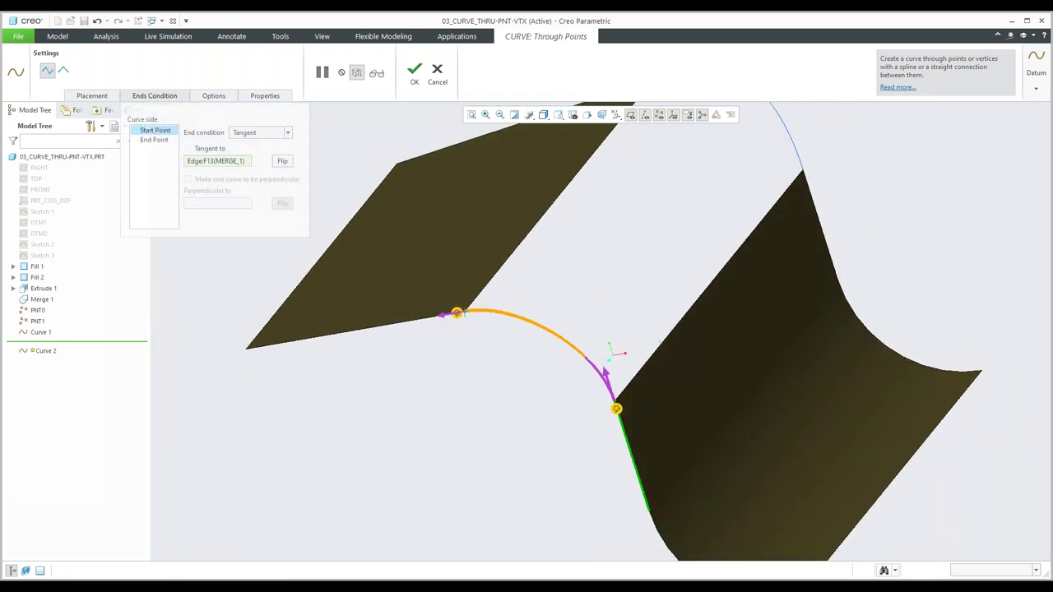
click(155, 140)
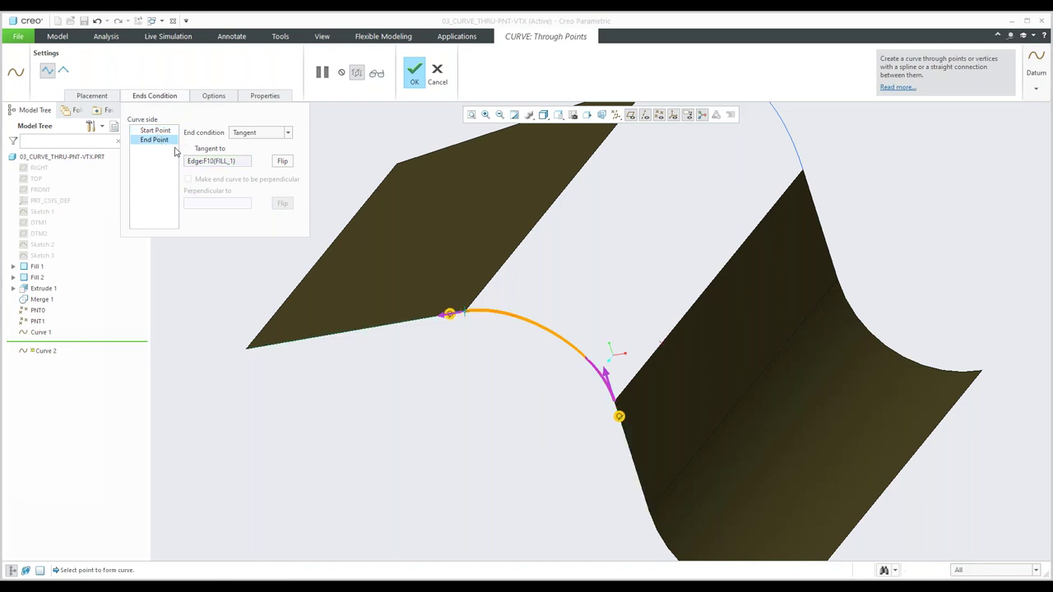
click(415, 72)
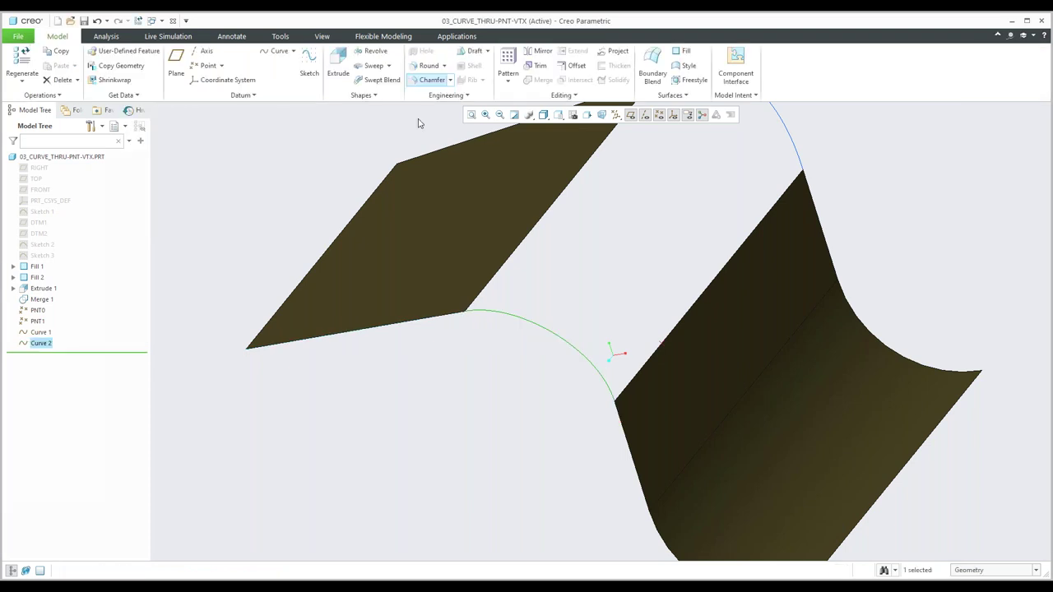
- Start a curve between the two corners with its start curvature continuous to the left edge
shift+middle_drag(557, 297, 520, 295)
click(274, 52)
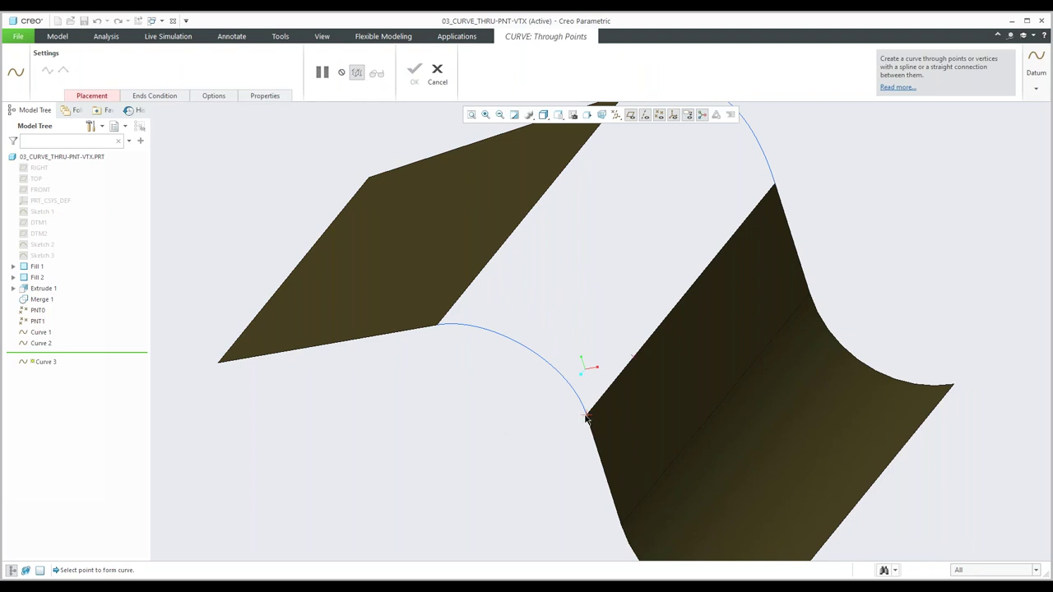
click(437, 326)
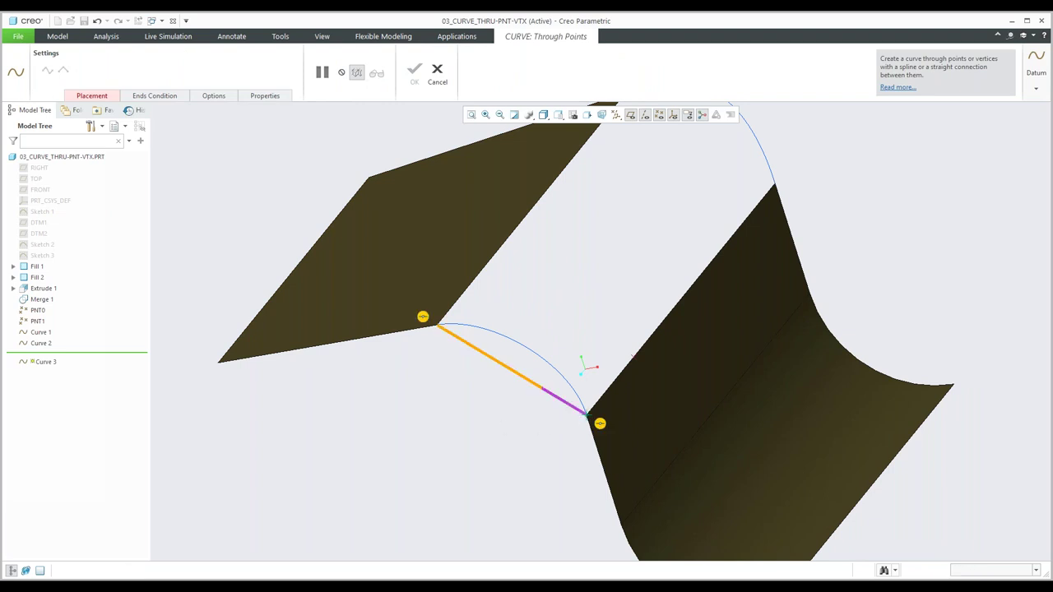
right_click(421, 319)
click(445, 347)
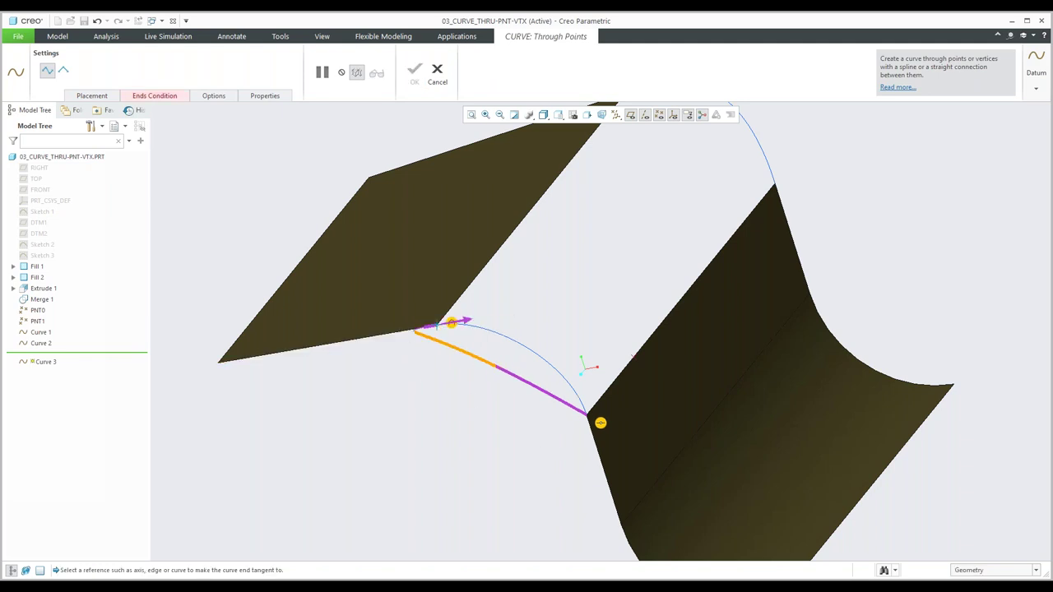
click(411, 331)
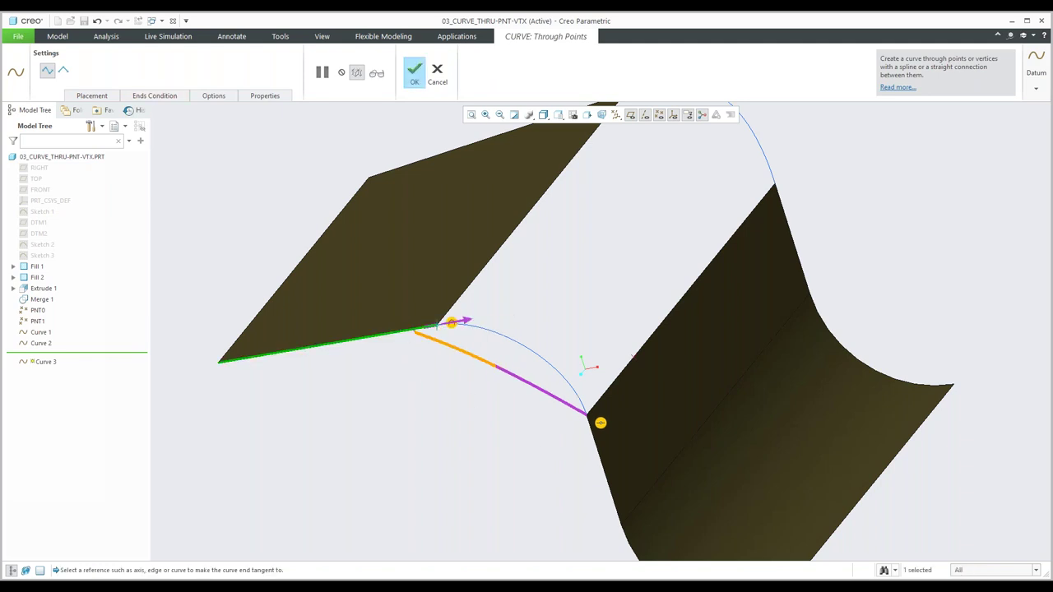
- Make the curve end curvature continuous to the right surface edge and finish Curve 3
right_click(598, 427)
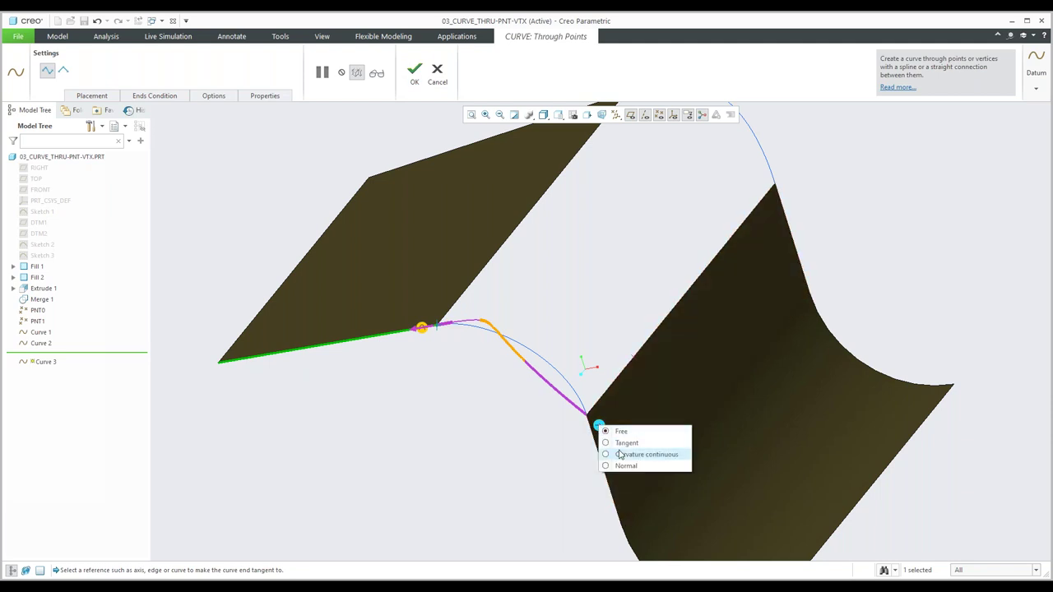
click(620, 454)
click(596, 444)
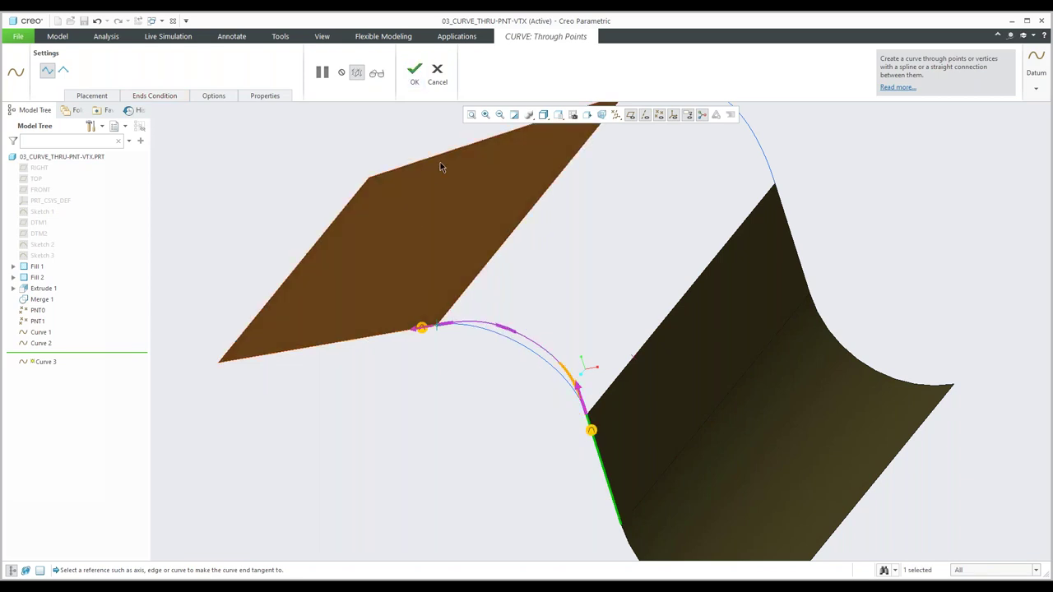
click(414, 72)
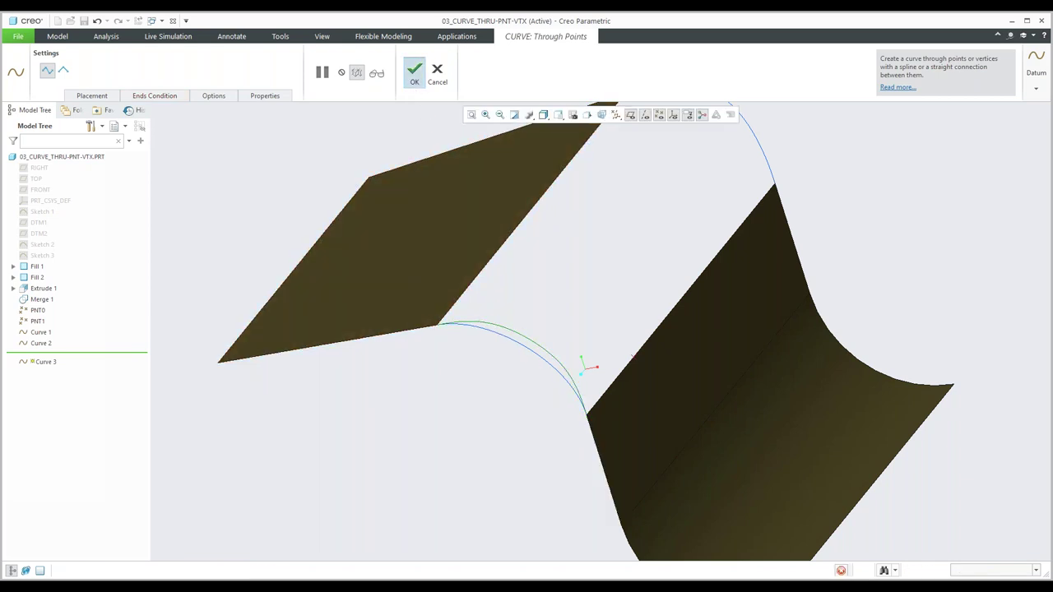
scroll(683, 400, up, 5)
middle_drag(683, 399, 409, 324)
scroll(392, 315, up, 3)
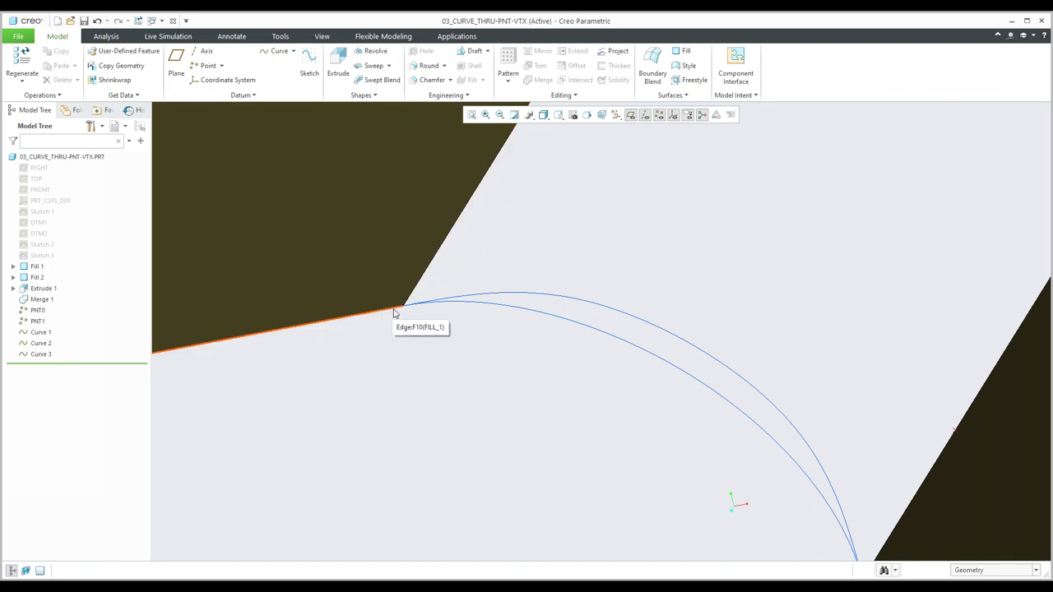
scroll(498, 296, down, 2)
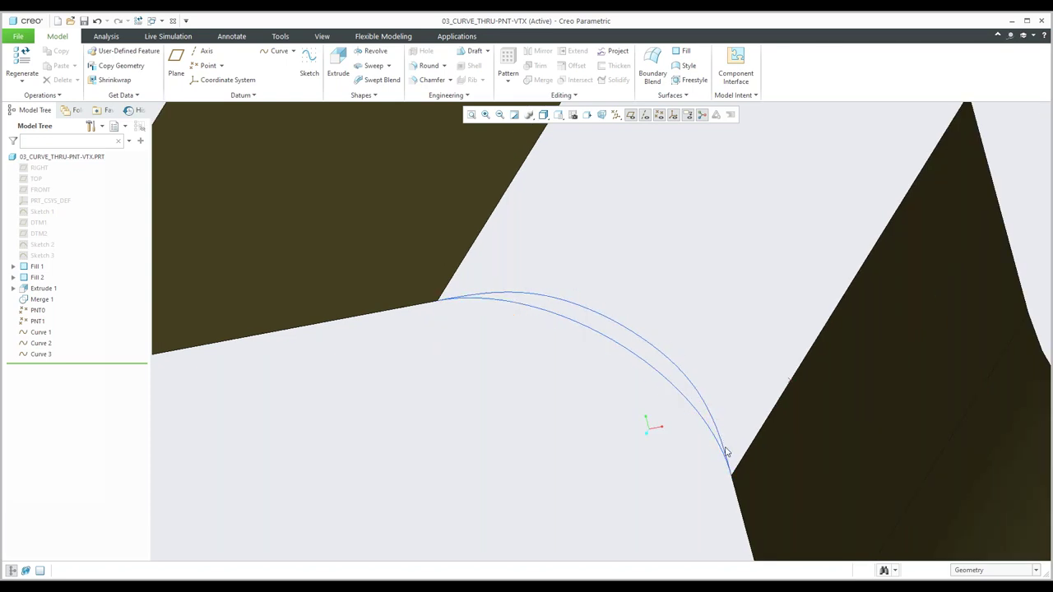
scroll(655, 445, down, 2)
middle_drag(640, 430, 590, 437)
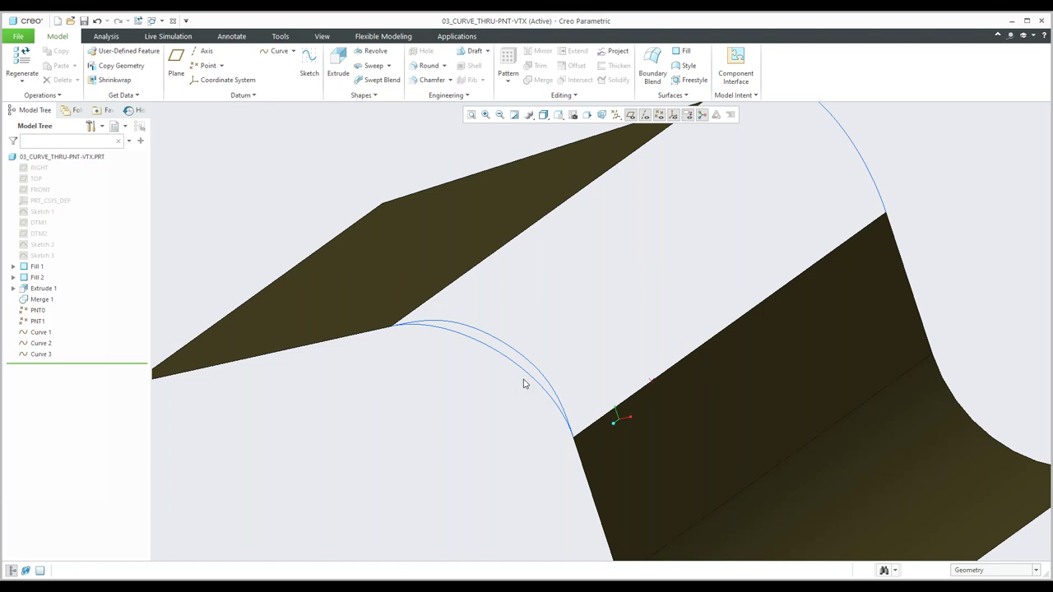
scroll(507, 403, up, 2)
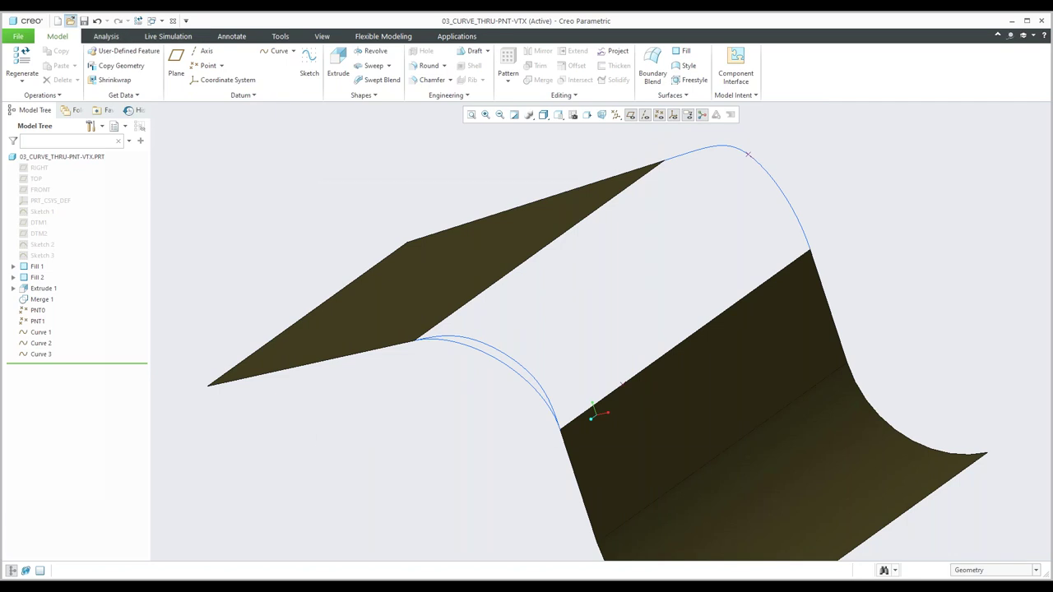
- Open the part 04_crv_thru-pnt-array.prt
click(70, 20)
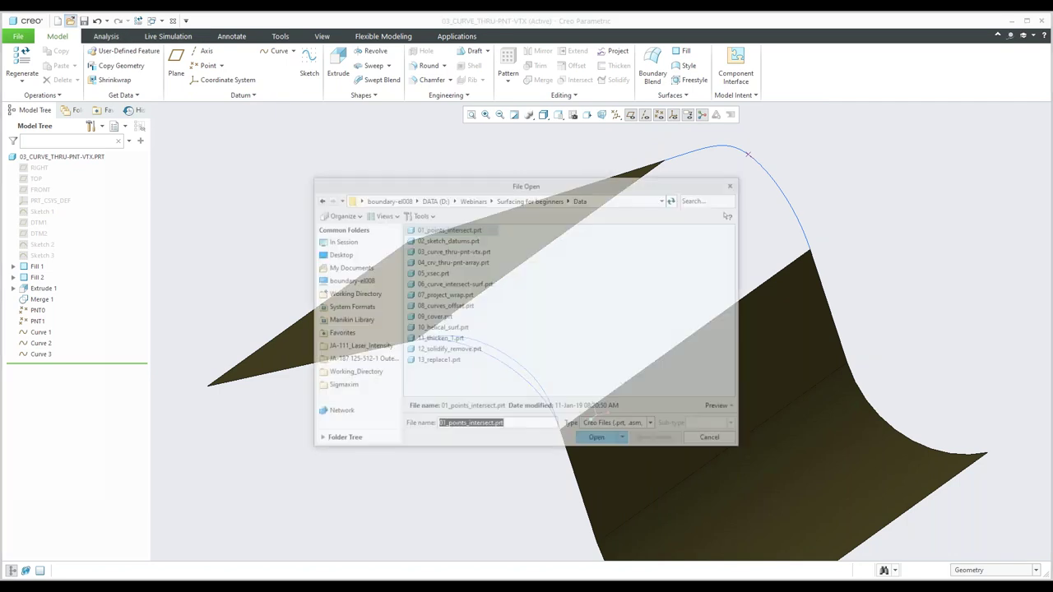
click(451, 262)
click(598, 440)
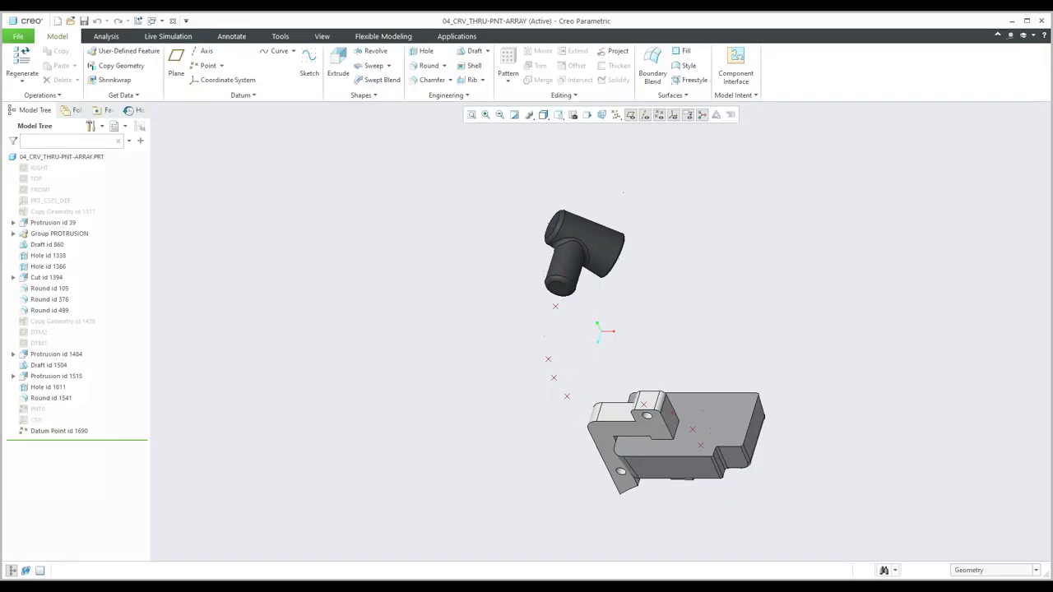
- Select Datum Point id 1690 in the Model Tree and bring up its actions
middle_drag(555, 388, 505, 405)
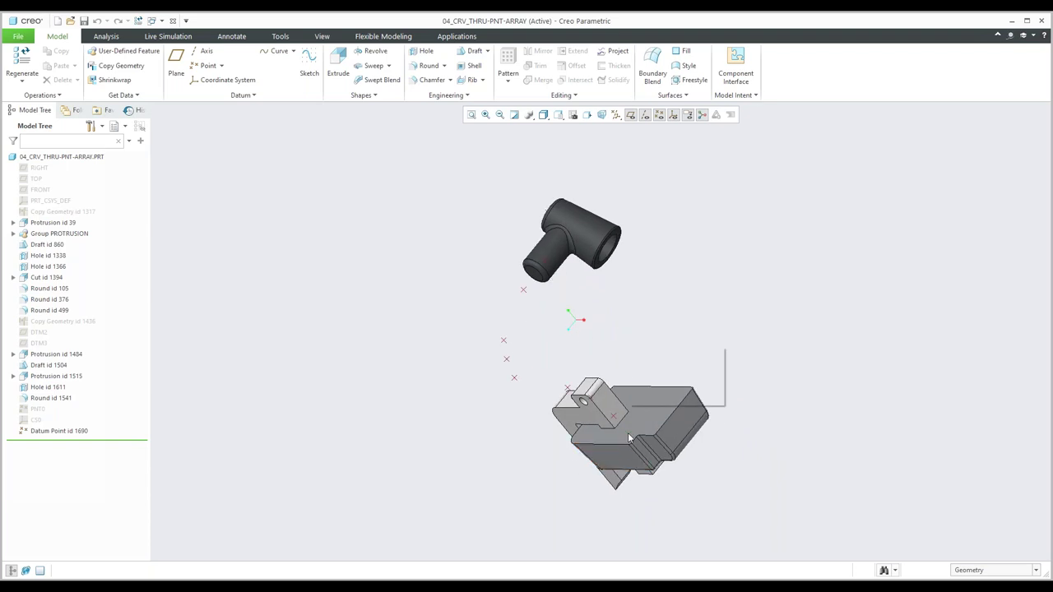
click(627, 435)
right_click(66, 436)
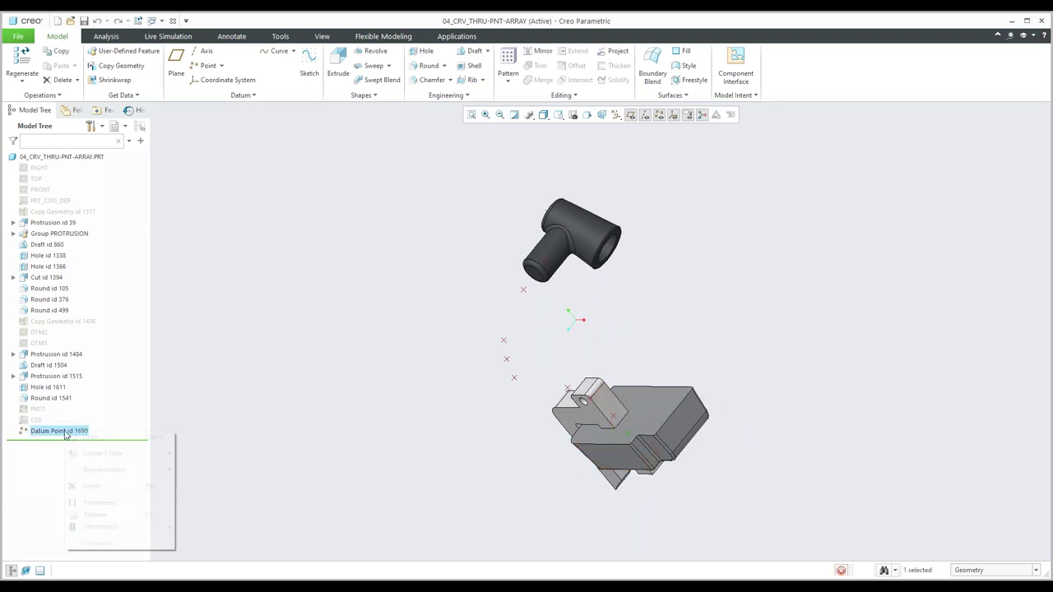
- Redefine Datum Point id 1690 as START and PNT12–PNT19 at Cartesian offsets from CS0
click(84, 382)
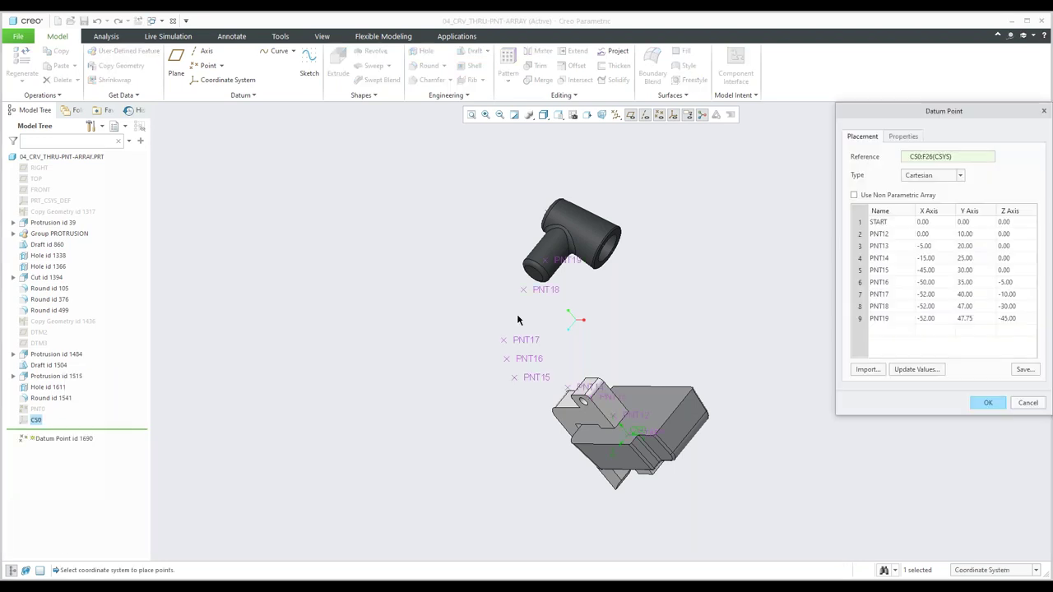
middle_drag(518, 319, 478, 289)
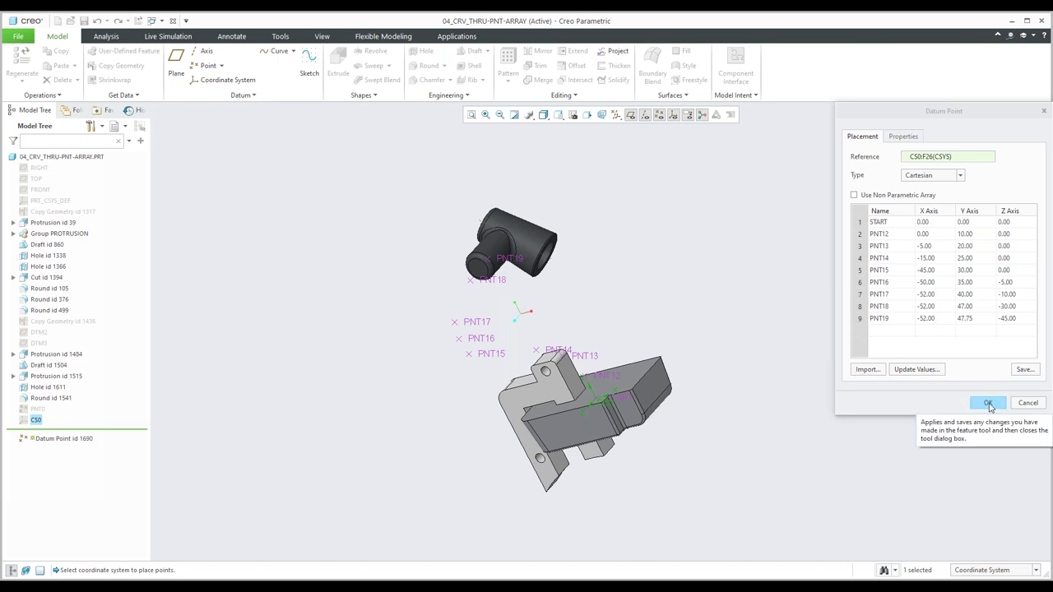
click(989, 403)
click(989, 403)
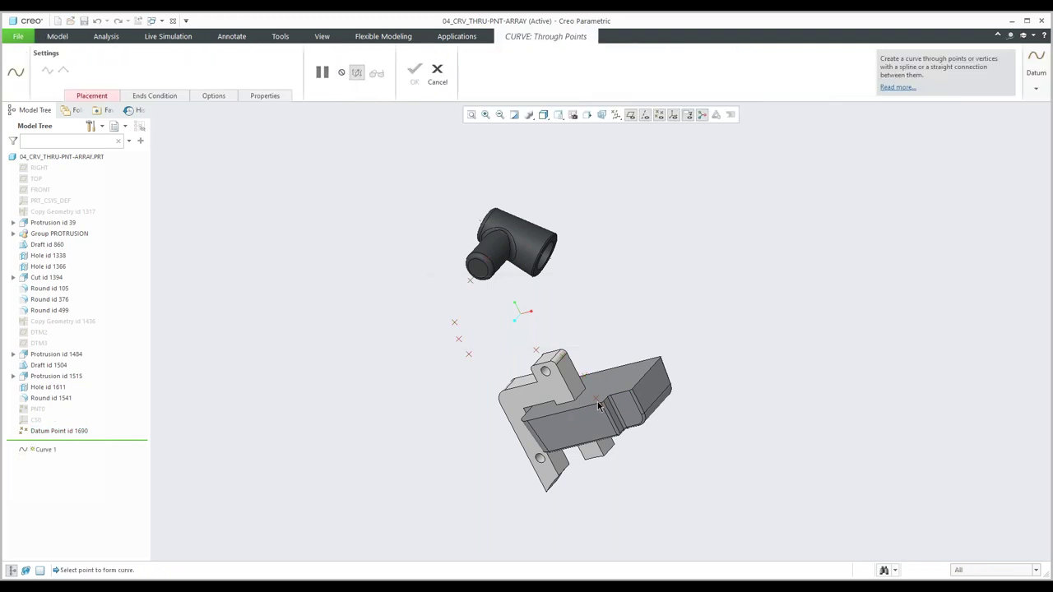
- Build a trial curve through datum points including F27, then cancel and discard it
click(587, 379)
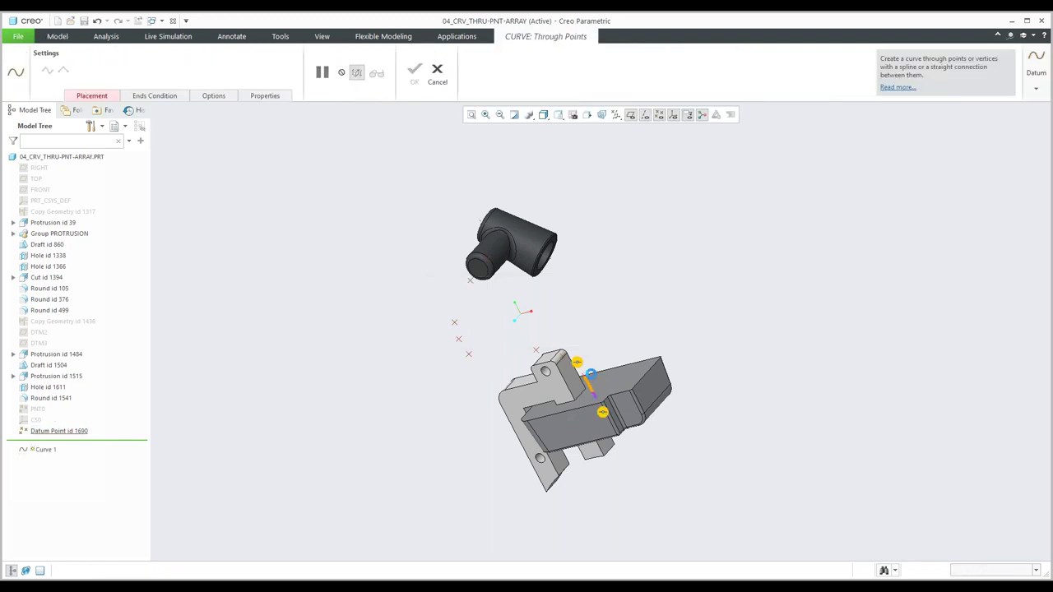
click(539, 352)
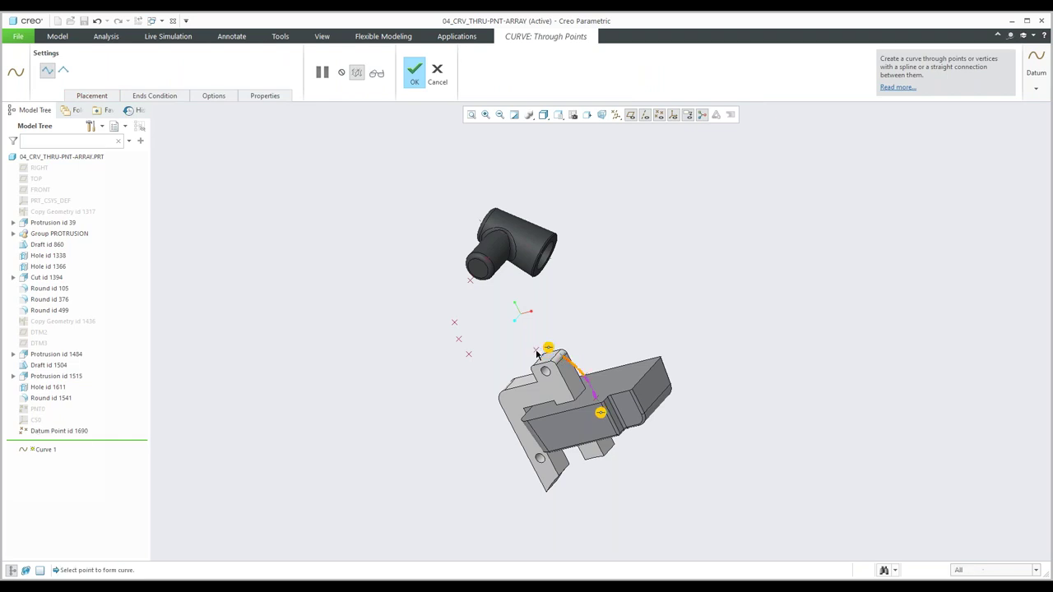
click(468, 354)
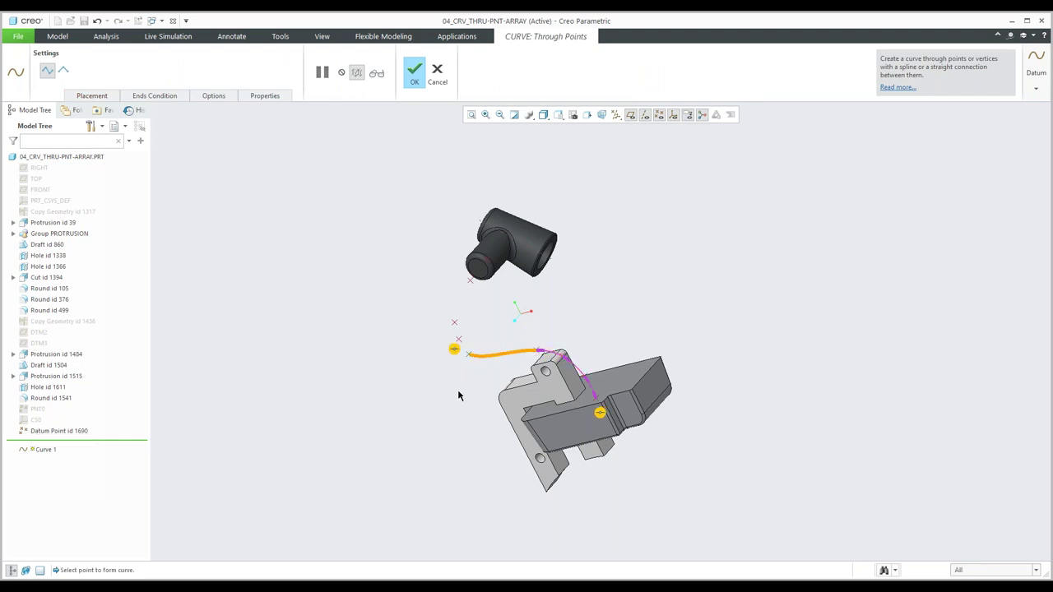
key(ctrl+z)
key(ctrl+z)
key(ctrl+z)
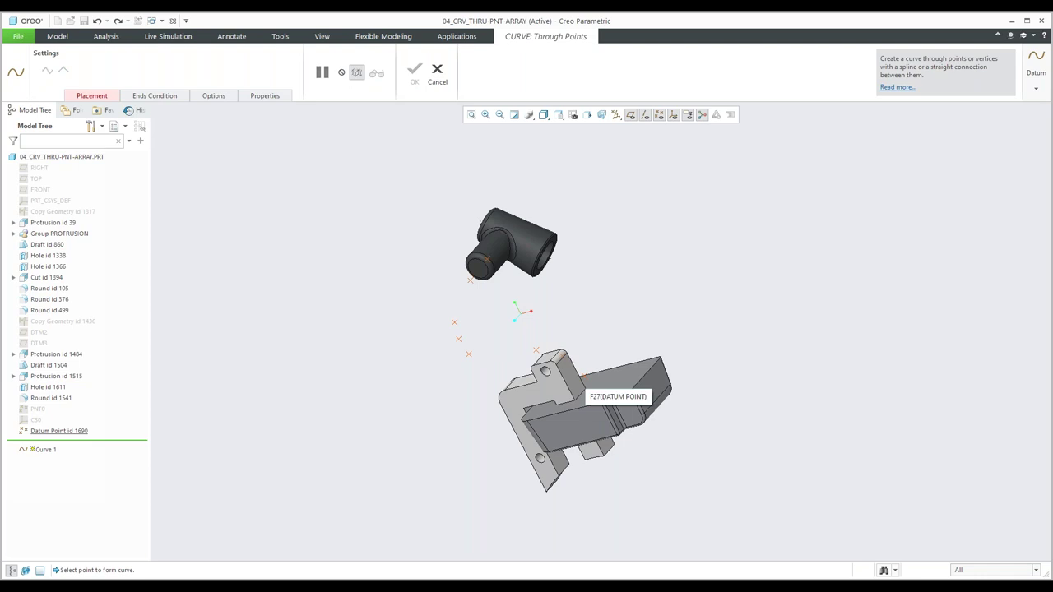
click(584, 375)
click(92, 95)
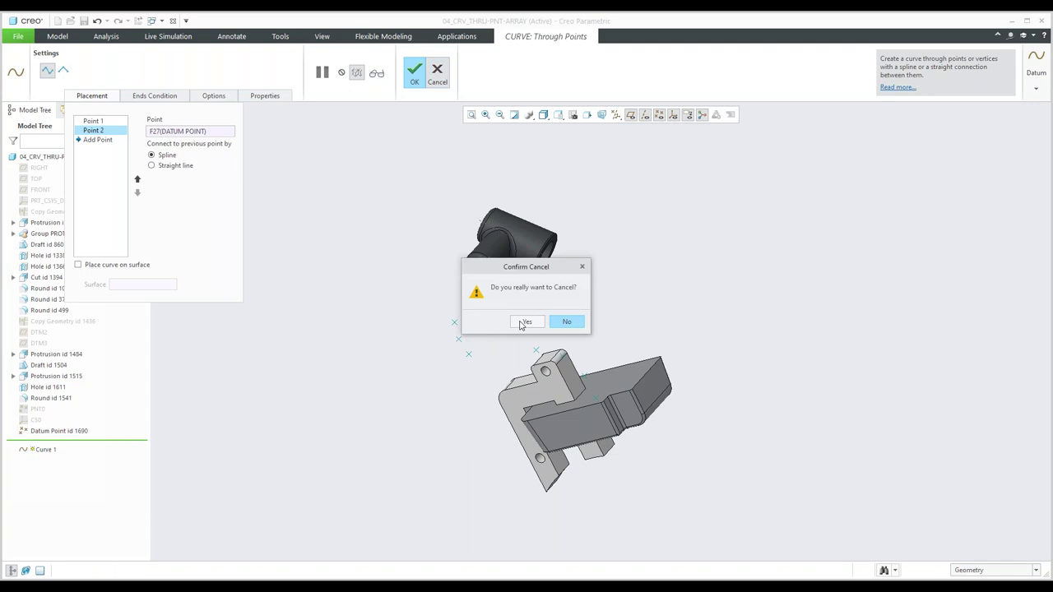
click(524, 323)
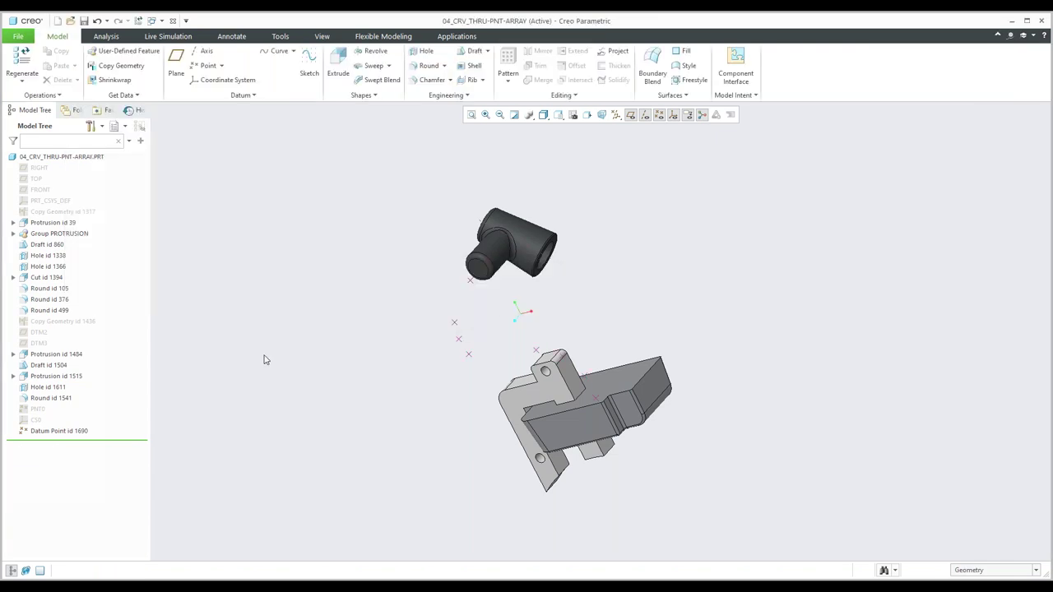
- Create Curve 1, a spline through the datum points from the bracket to the tee fitting
click(278, 51)
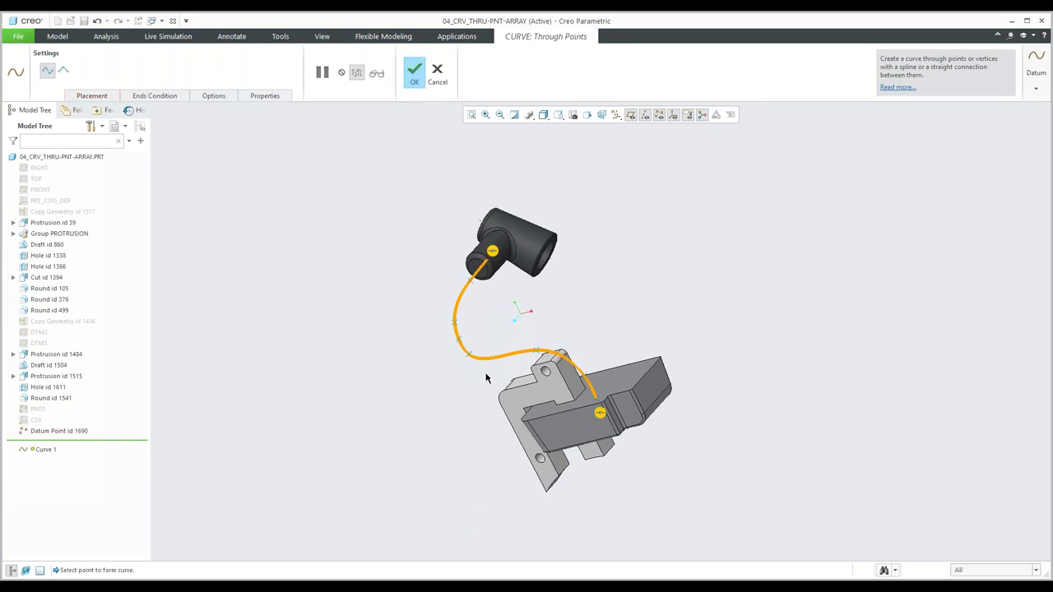
mouse_move(485, 378)
middle_down()
mouse_move(470, 370)
mouse_move(455, 390)
middle_up()
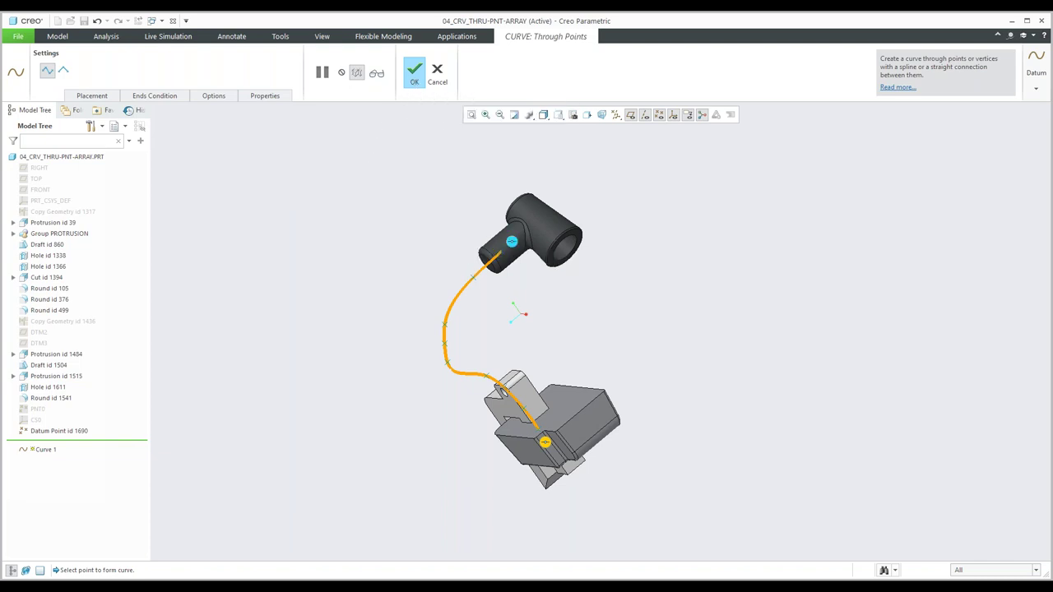
click(413, 80)
click(394, 222)
middle_drag(394, 222, 428, 205)
click(374, 66)
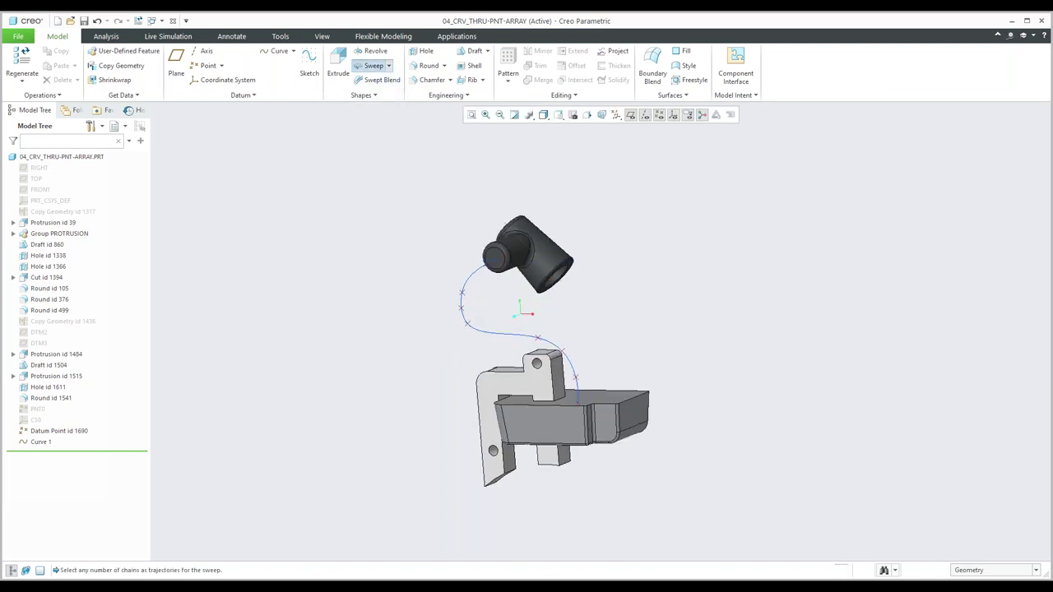
- Sweep a small circle along Curve 1 into a solid tube joining bracket and tee
click(493, 333)
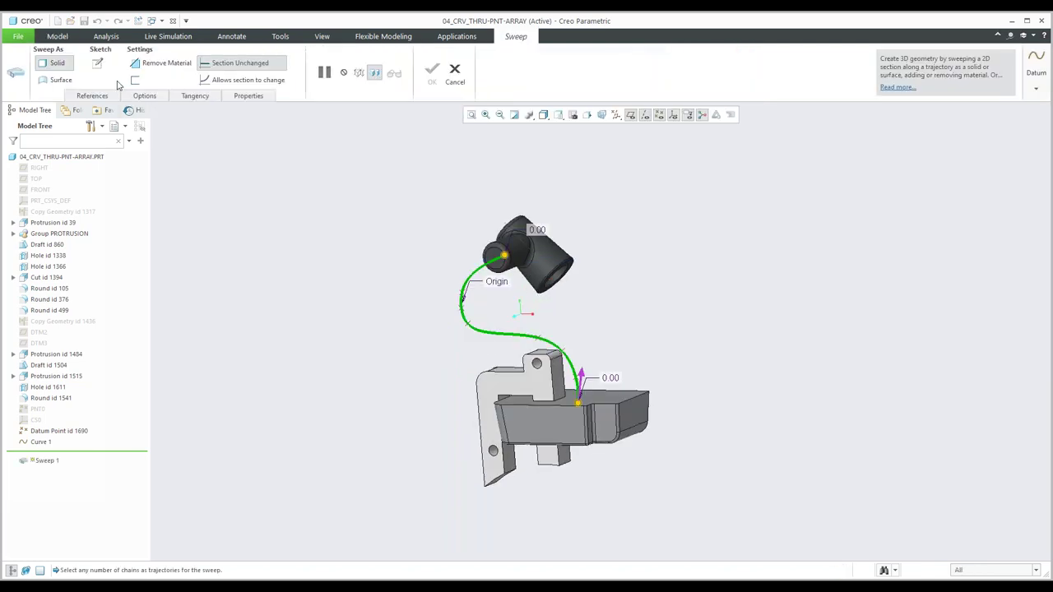
click(98, 64)
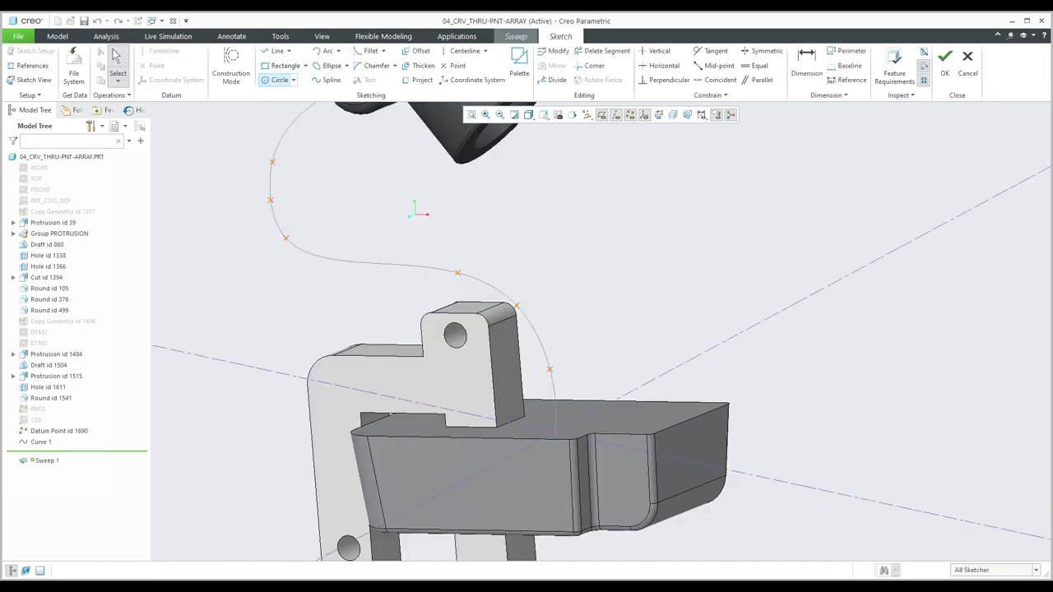
click(277, 79)
click(554, 431)
middle_click(566, 372)
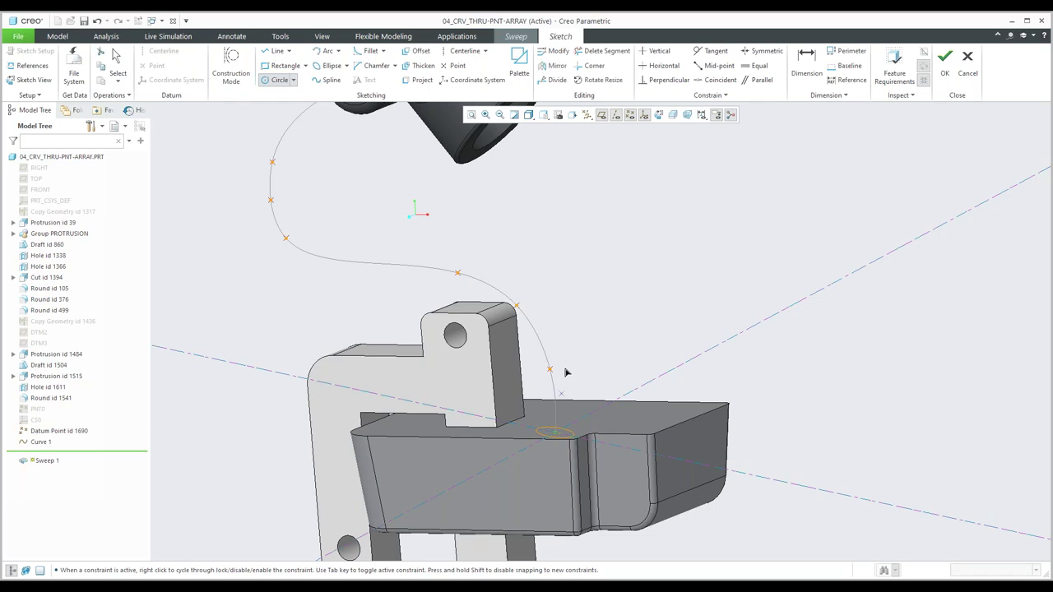
click(945, 59)
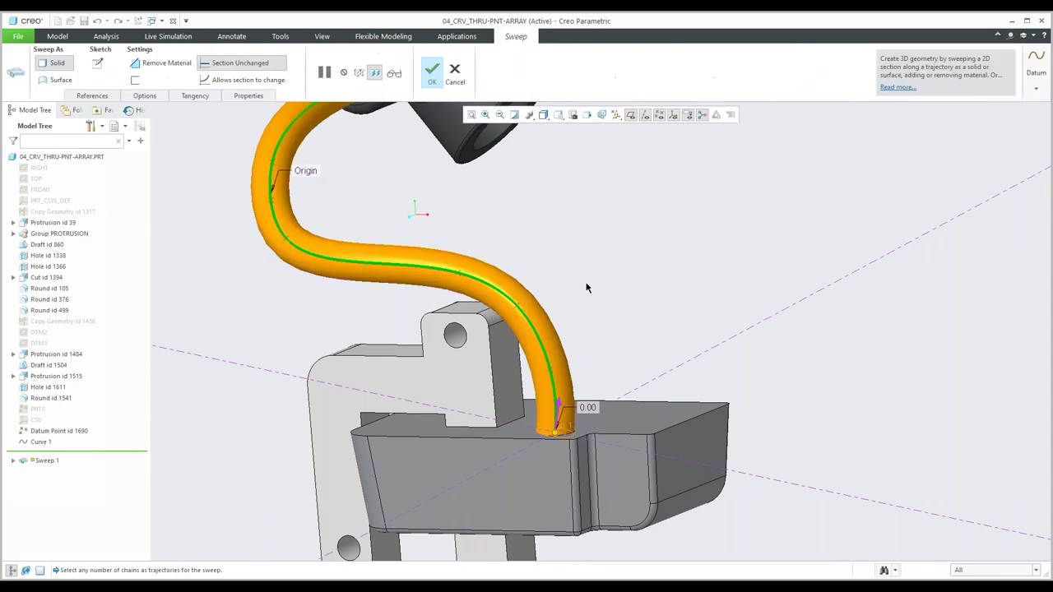
click(431, 74)
middle_drag(494, 362, 433, 330)
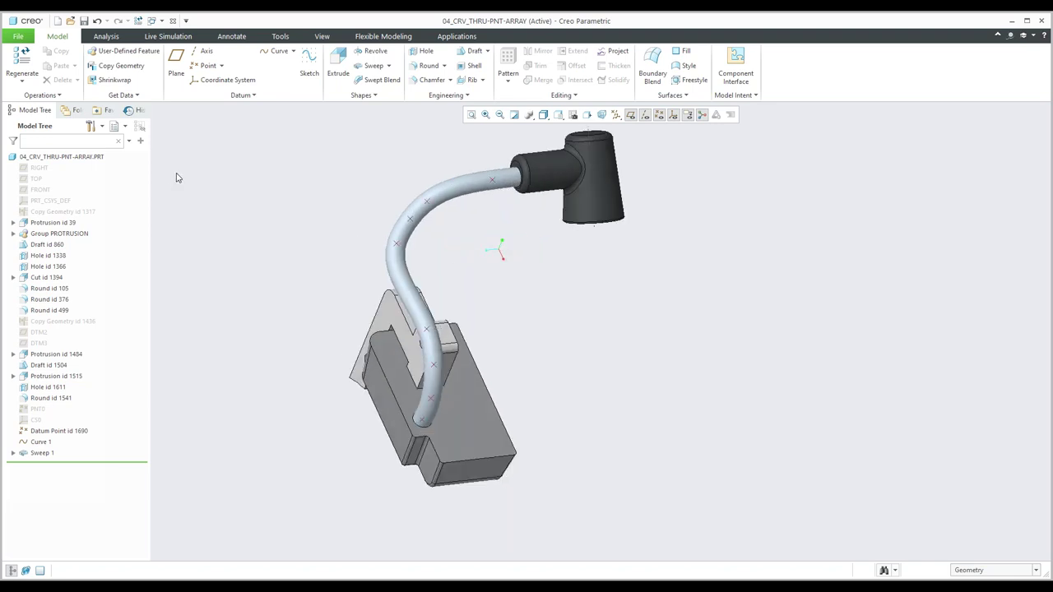
middle_drag(296, 268, 403, 424)
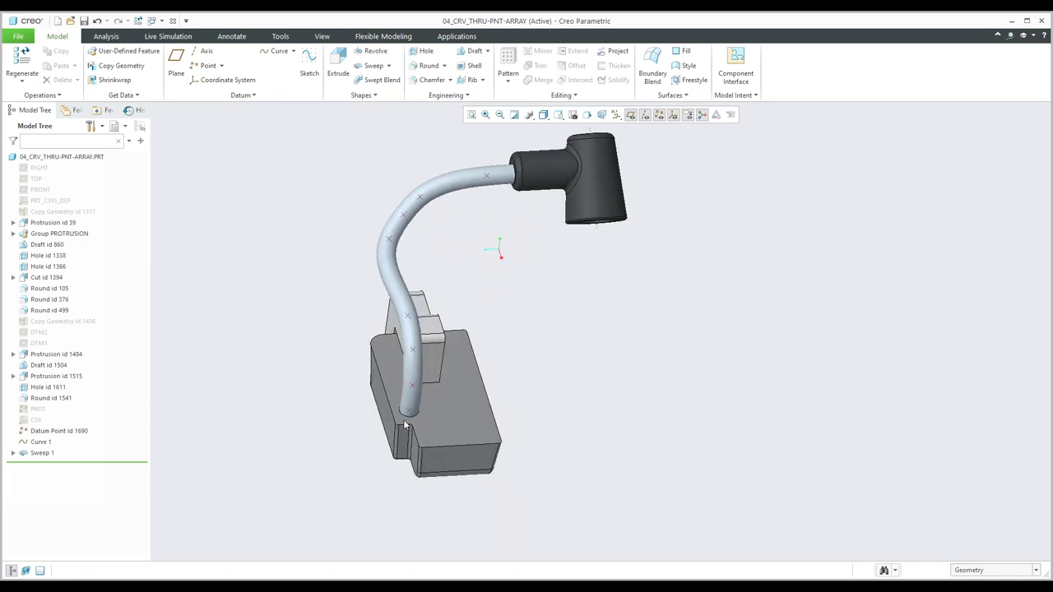
- Open the helmet part 05_xsec.prt and hide the datum planes
click(152, 20)
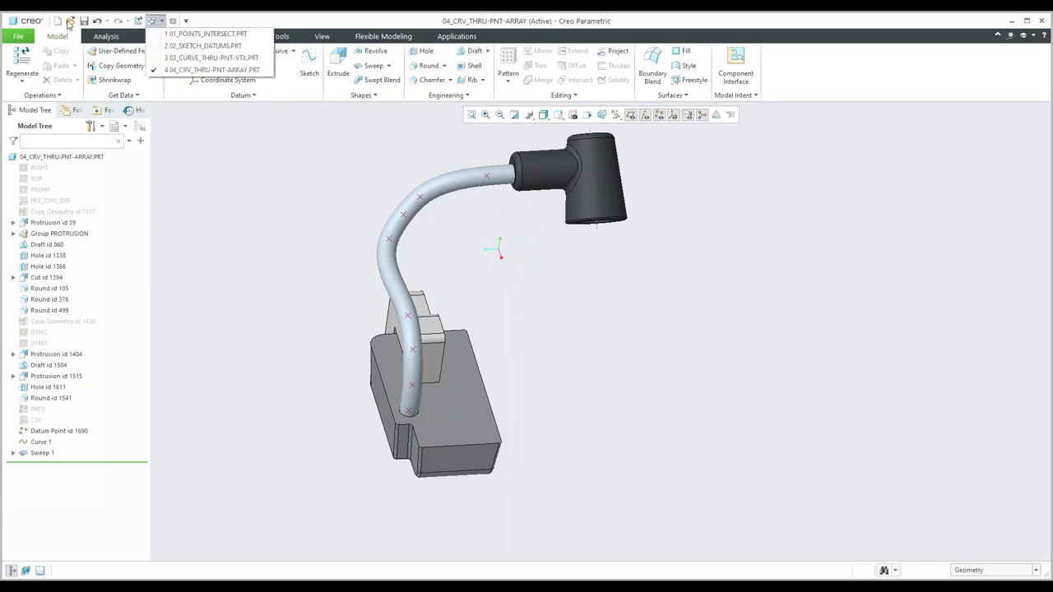
click(70, 20)
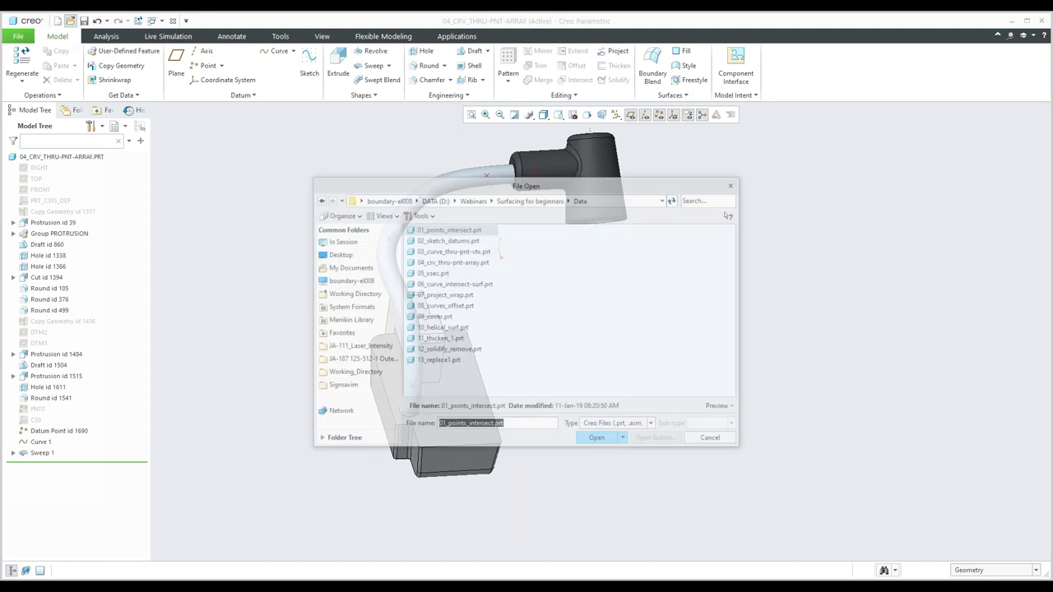
click(436, 273)
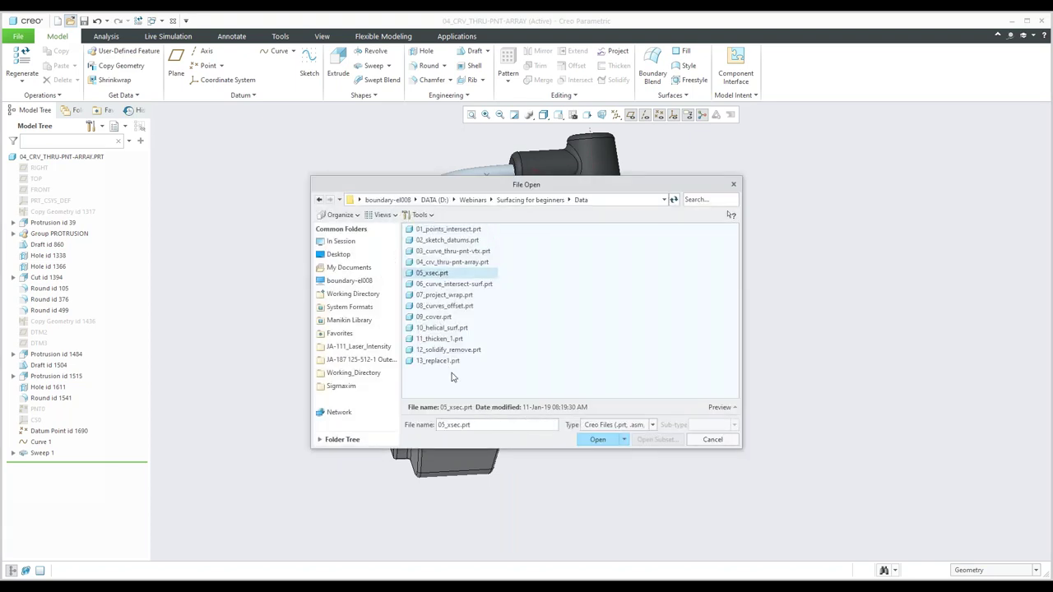
click(597, 439)
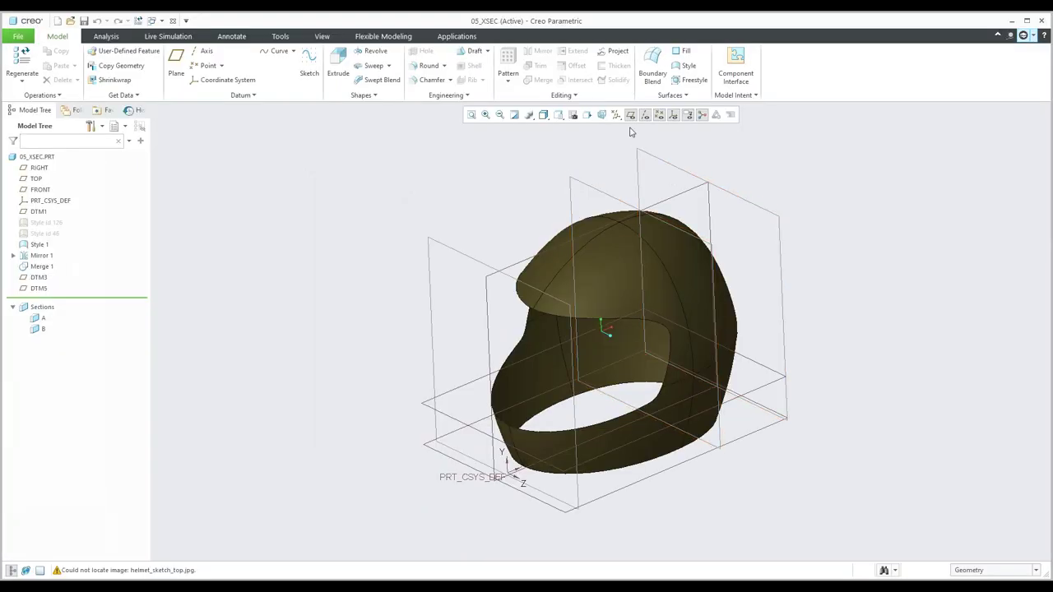
click(630, 115)
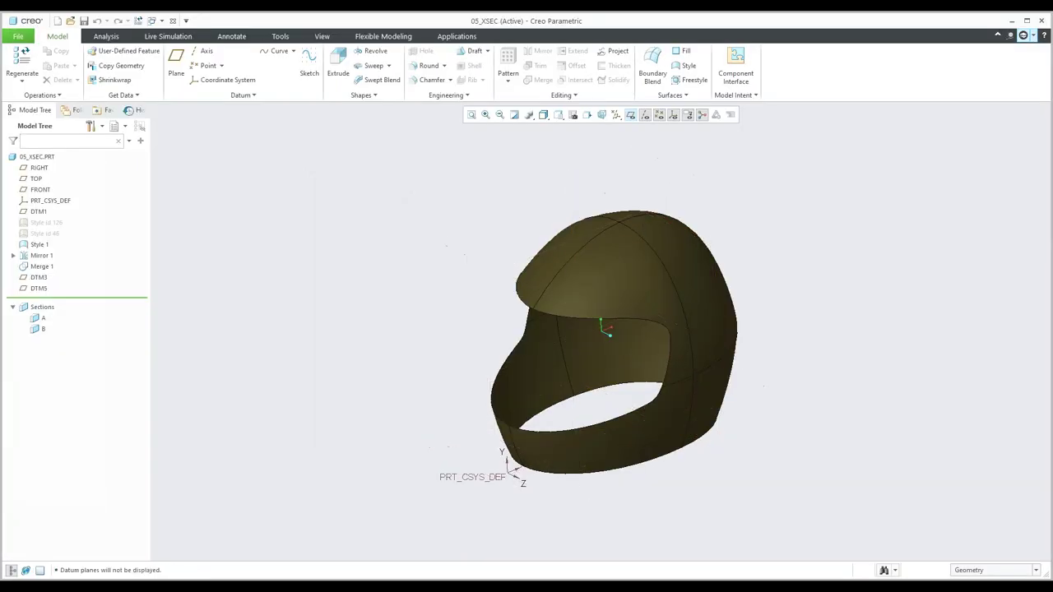
- Preview the helmet clipped by section A, then turn the clipping off
click(43, 319)
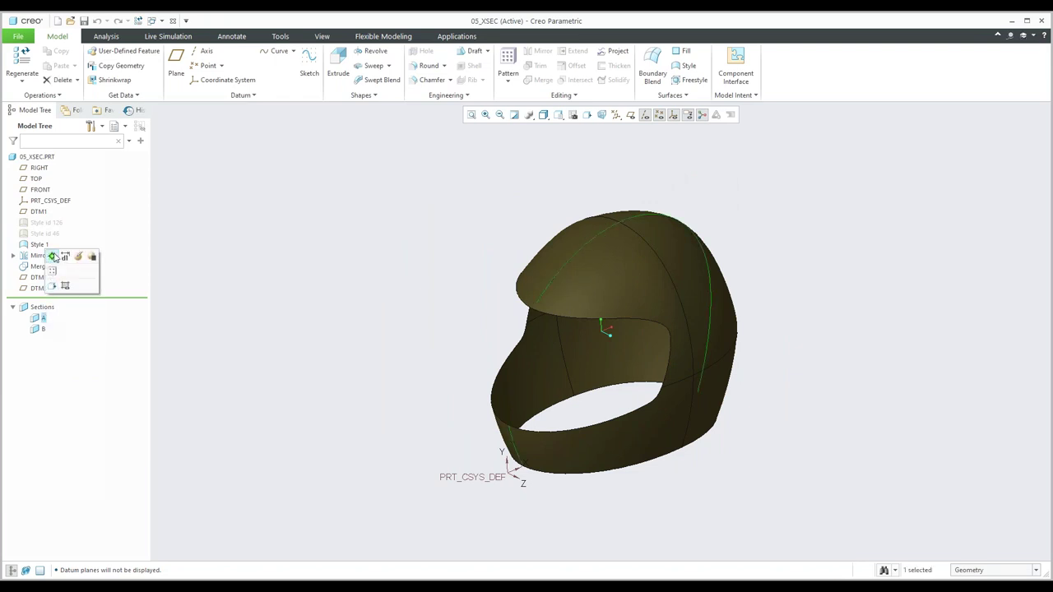
click(52, 256)
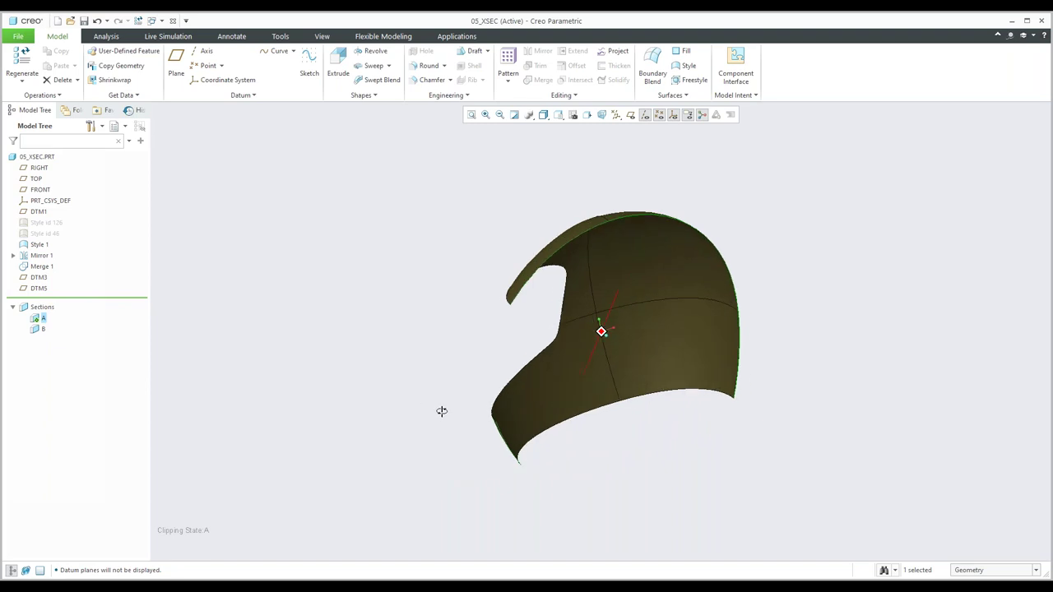
click(351, 351)
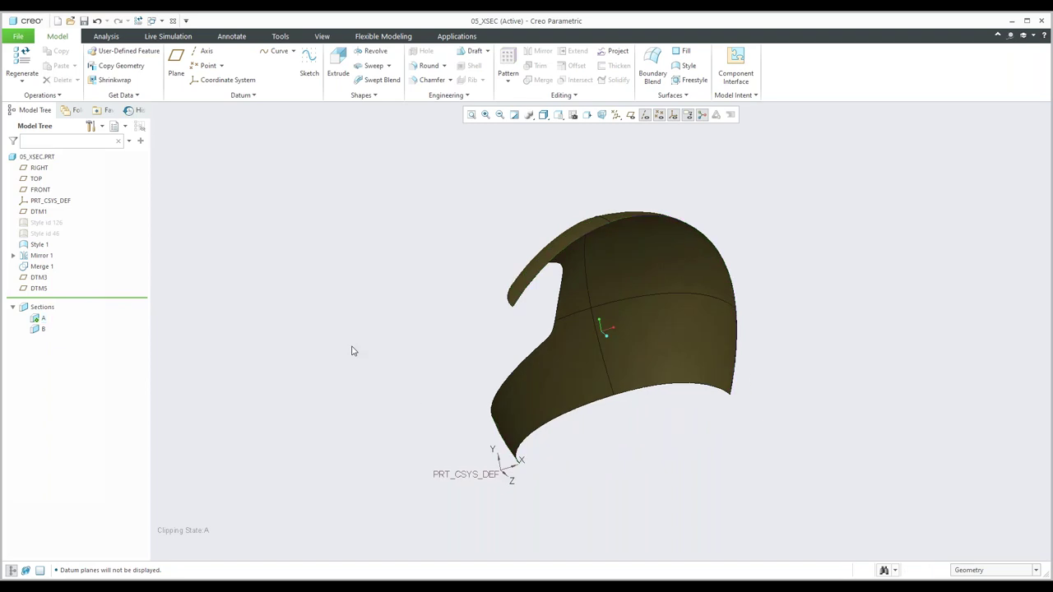
click(44, 320)
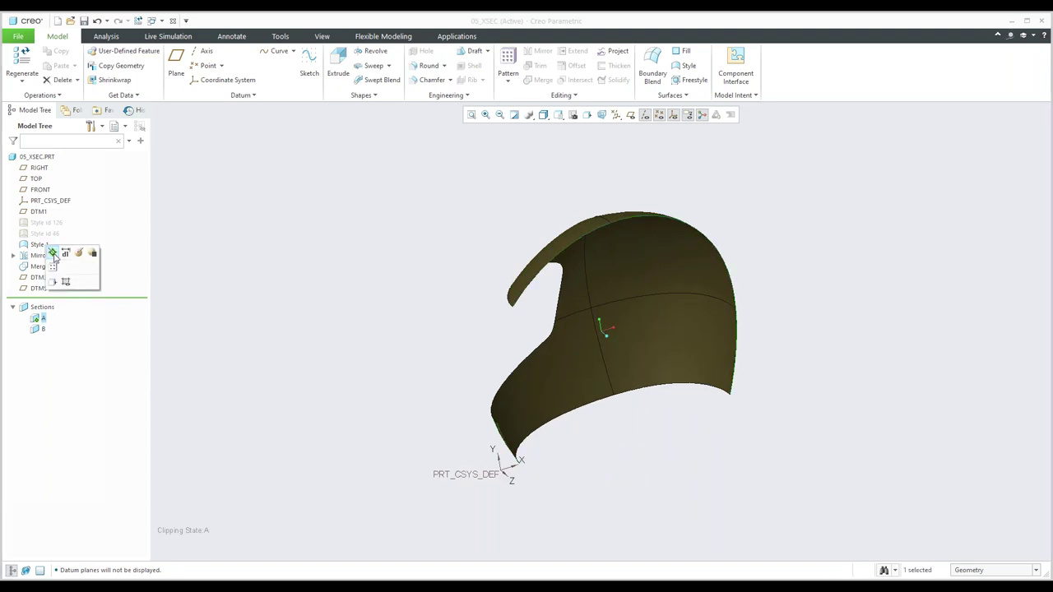
click(53, 254)
click(293, 52)
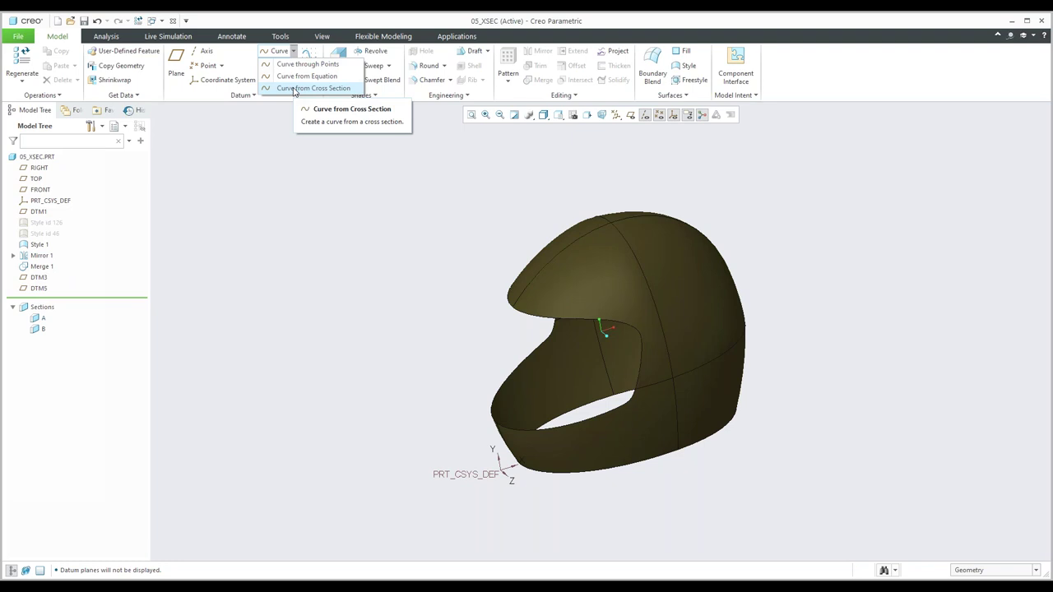
- Create datum curve id 646 from cross section A of the helmet
click(295, 88)
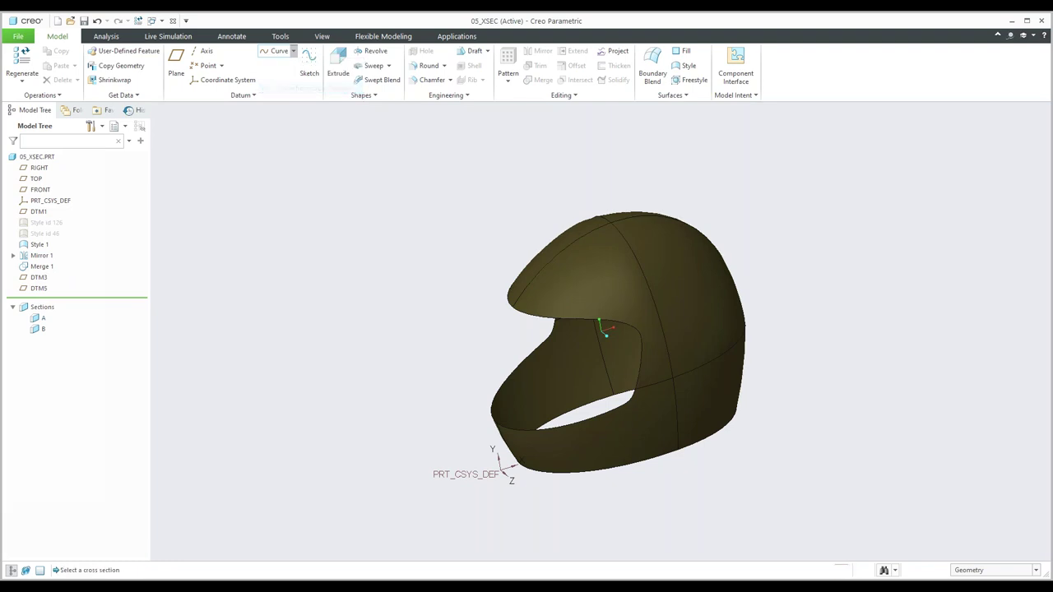
click(96, 97)
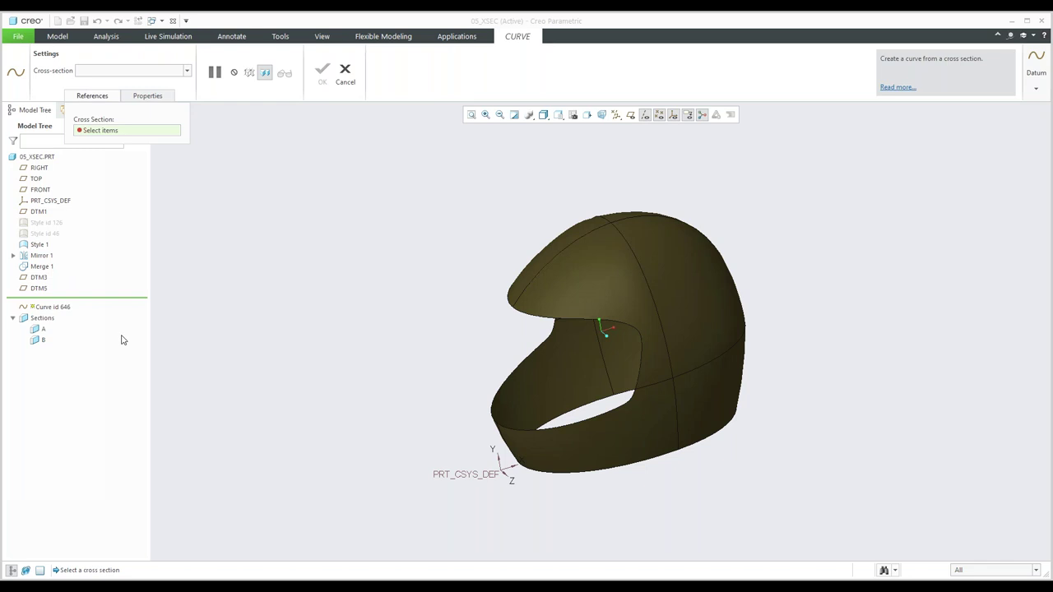
click(39, 329)
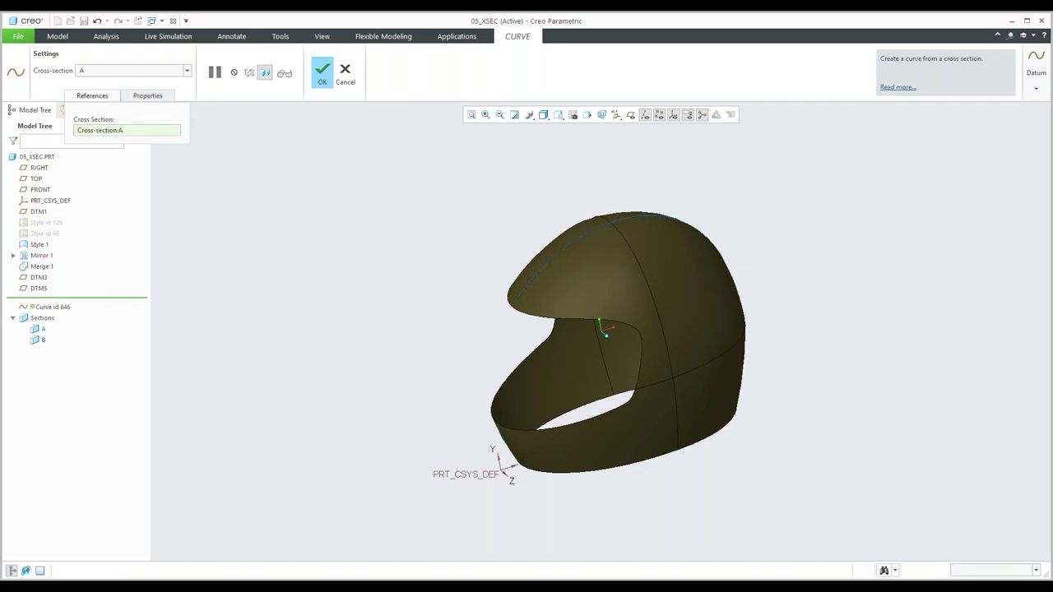
middle_click(369, 301)
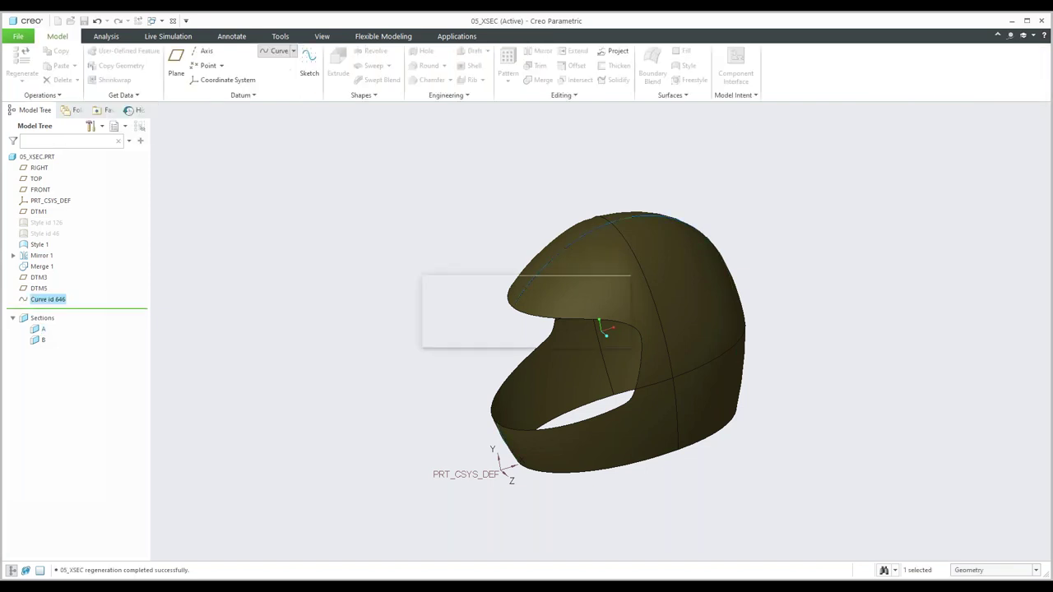
click(516, 261)
click(487, 262)
middle_drag(487, 261, 411, 239)
click(372, 66)
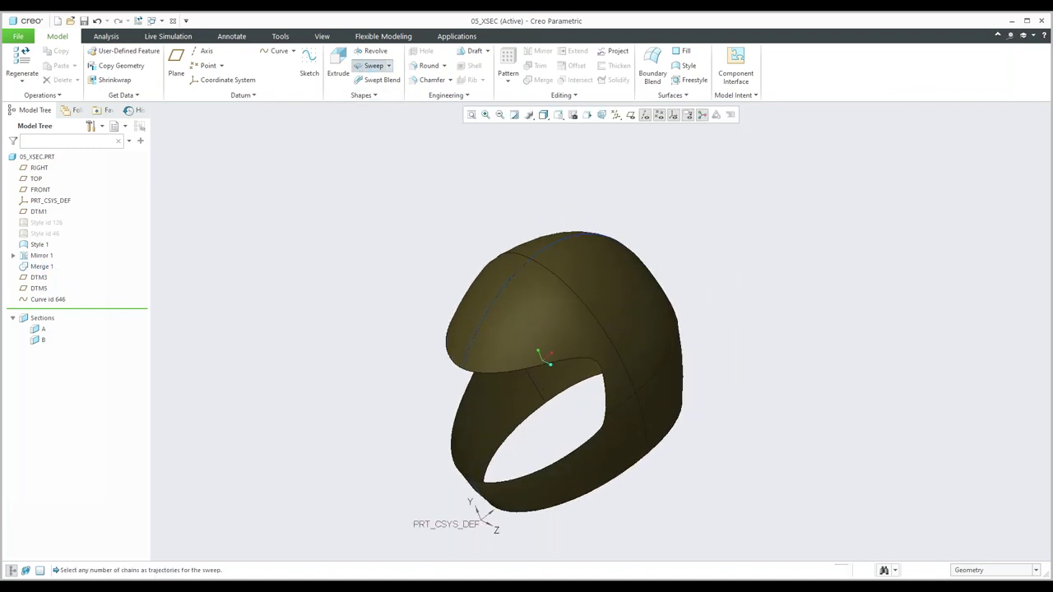
- Sweep a Ø 20.13 circle along curve 646 to form the solid ridge Sweep 1
click(487, 317)
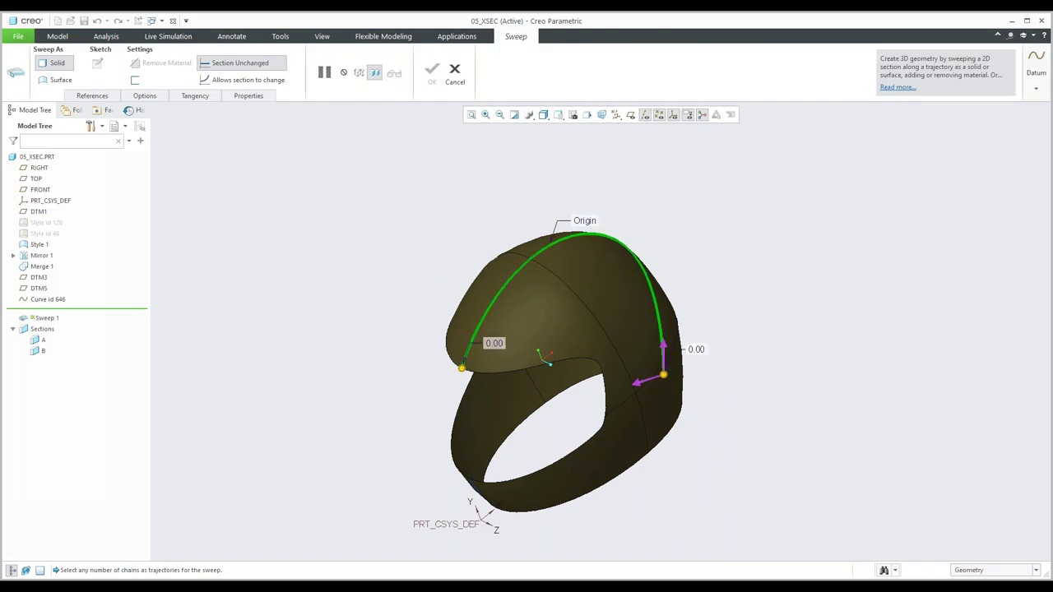
click(97, 63)
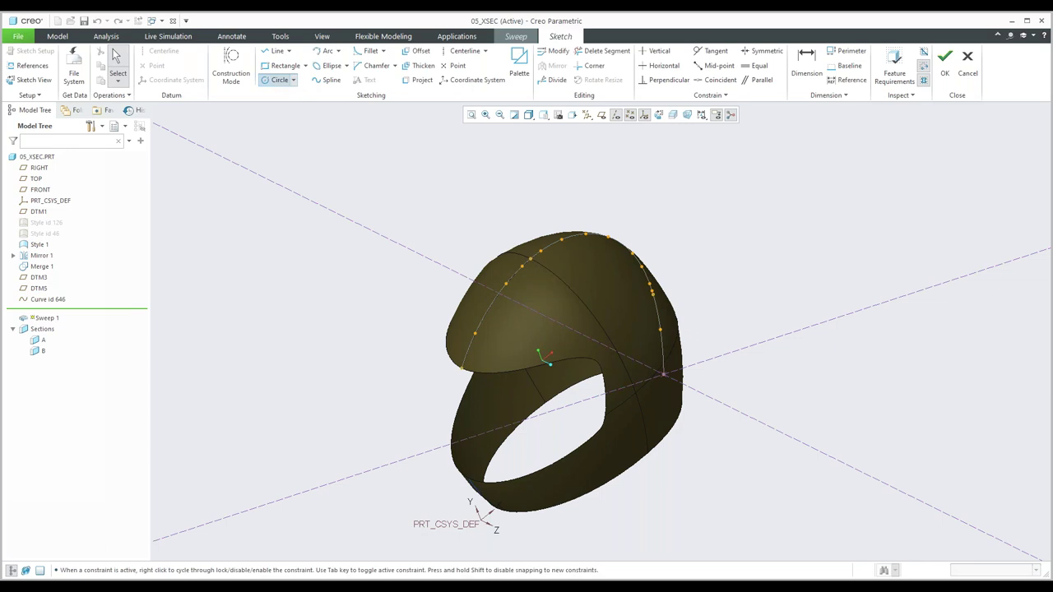
click(663, 375)
click(673, 375)
middle_click(663, 367)
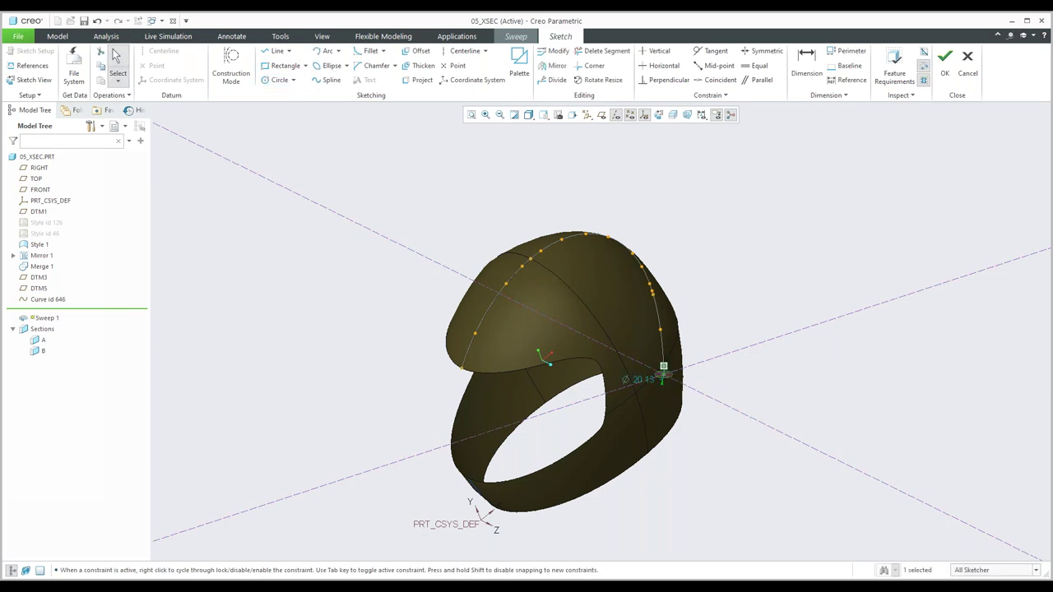
click(944, 72)
mouse_move(818, 219)
middle_down()
mouse_move(752, 226)
mouse_move(715, 254)
mouse_move(773, 263)
mouse_move(724, 271)
middle_up()
middle_drag(650, 296, 511, 170)
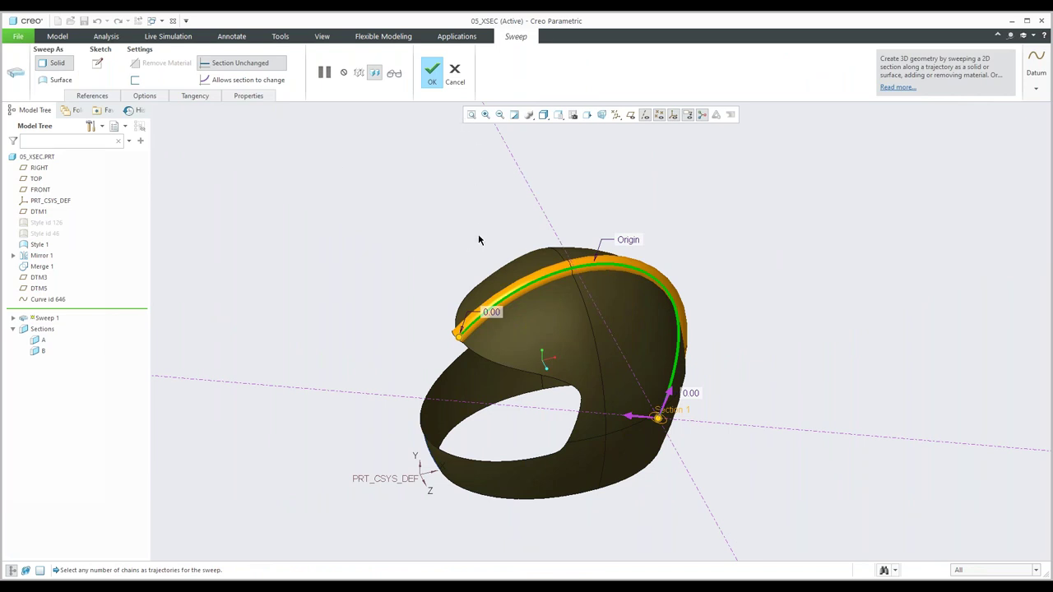
click(433, 81)
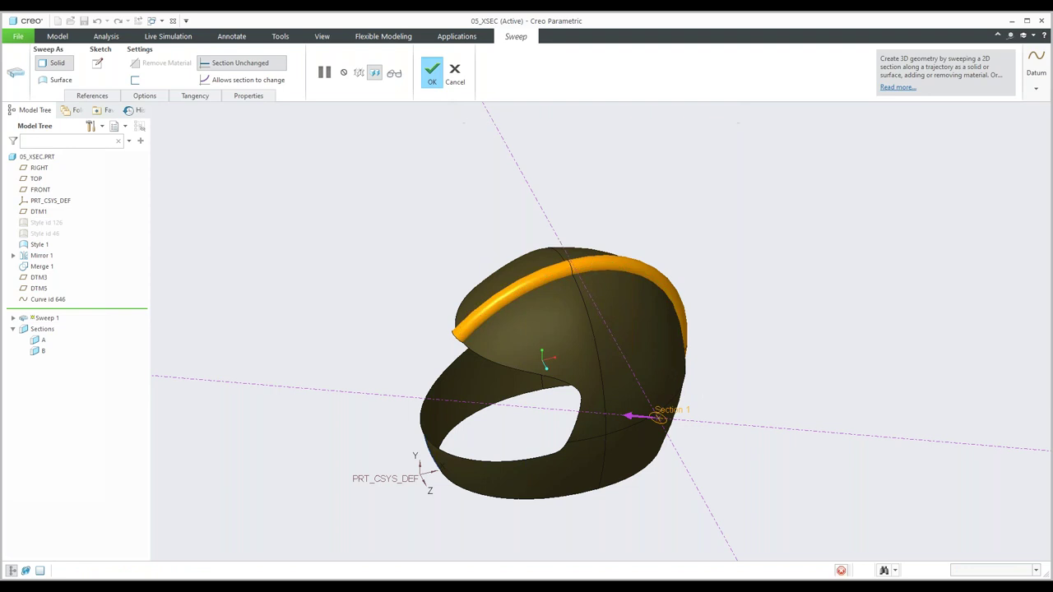
click(426, 281)
middle_drag(425, 282, 387, 264)
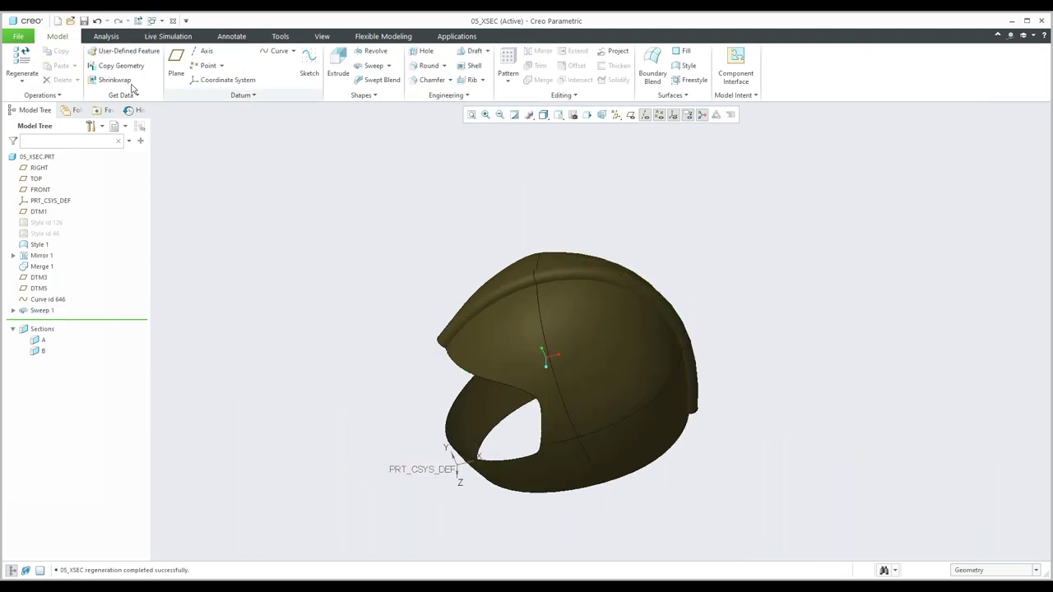
- Open the part 06_curve_intersect-surf.prt
click(69, 21)
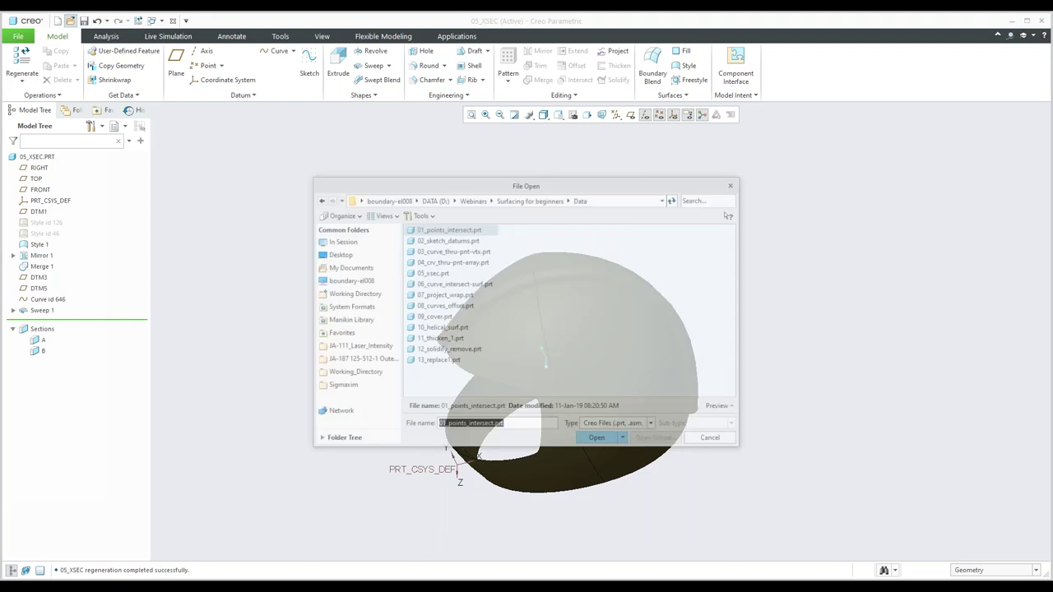
click(445, 286)
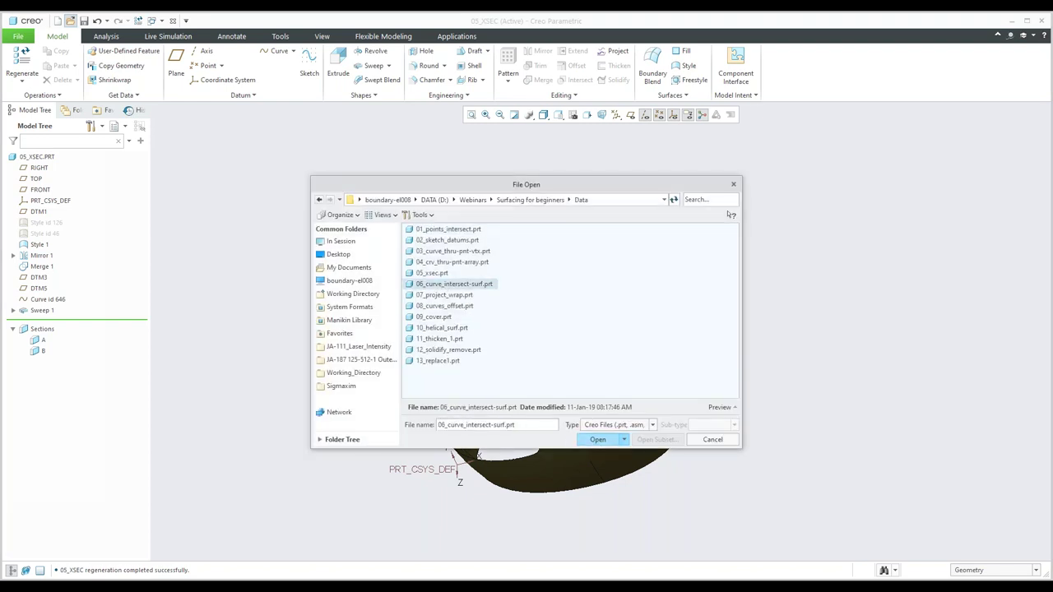
key(Return)
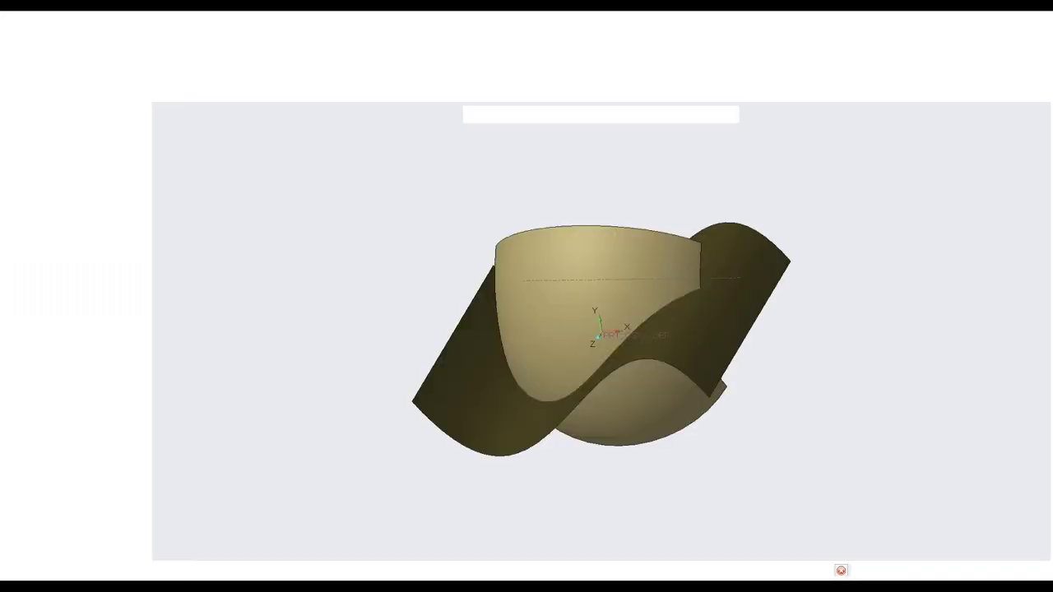
mouse_move(589, 318)
middle_down()
mouse_move(567, 338)
mouse_move(514, 344)
mouse_move(535, 345)
mouse_move(526, 341)
middle_up()
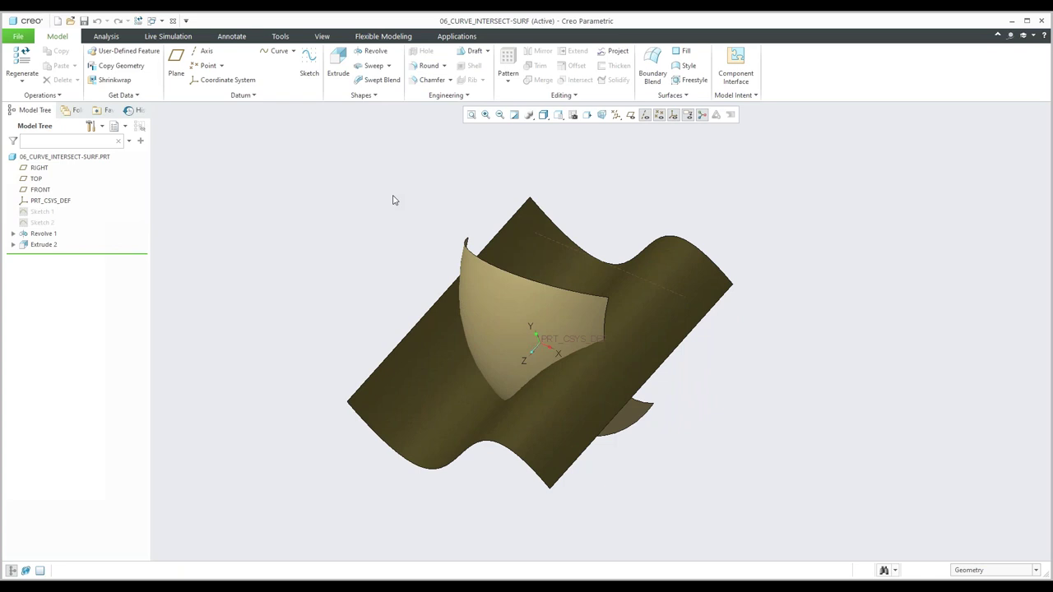
- Highlight Revolve 1 and Extrude 2 to see where the two surfaces cross
click(42, 234)
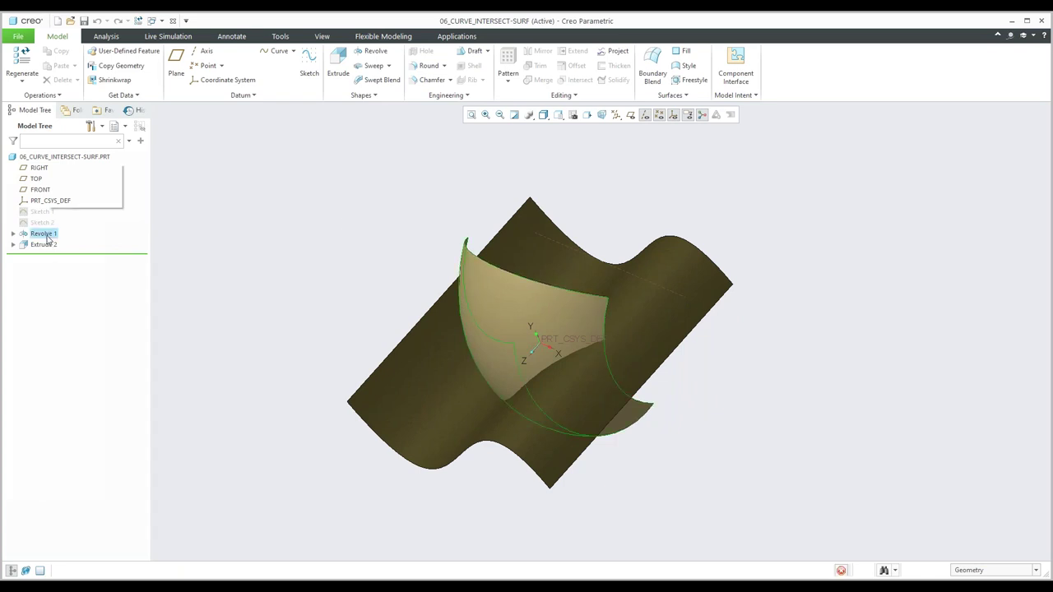
middle_drag(205, 279, 262, 367)
click(272, 245)
click(51, 245)
mouse_move(329, 312)
middle_down()
mouse_move(298, 289)
mouse_move(254, 303)
mouse_move(289, 305)
mouse_move(302, 320)
mouse_move(258, 262)
middle_up()
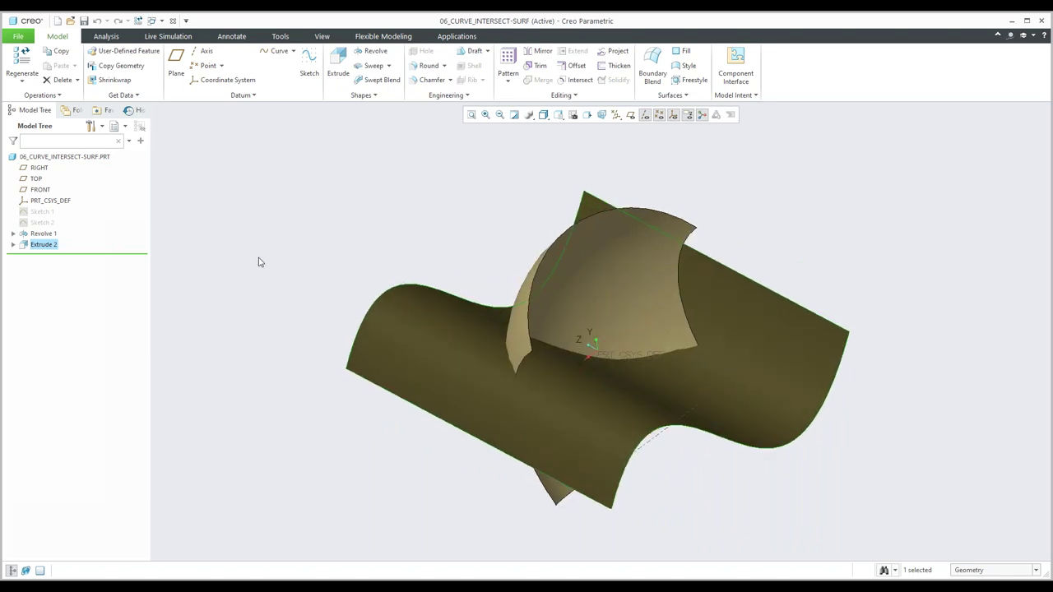
click(258, 262)
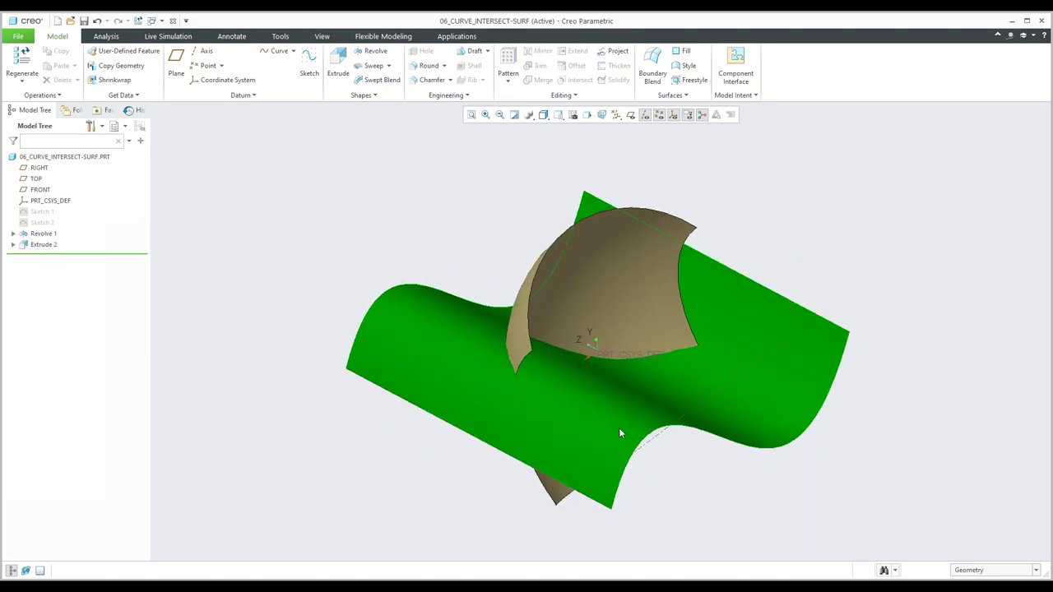
- Create Intersect 1 from the Extrude 2 and Revolve 1 surfaces
click(620, 433)
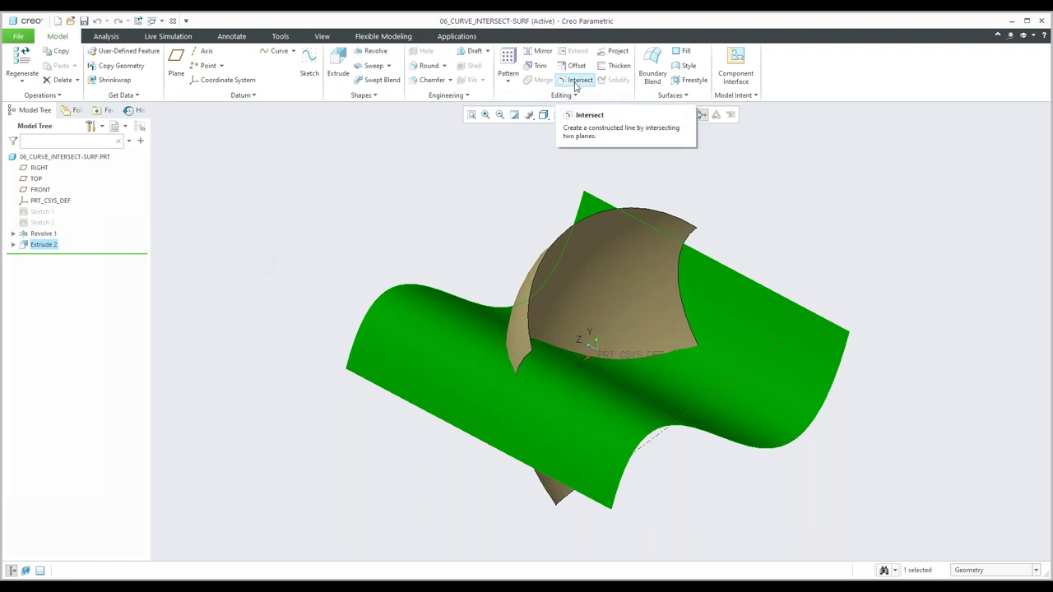
click(577, 80)
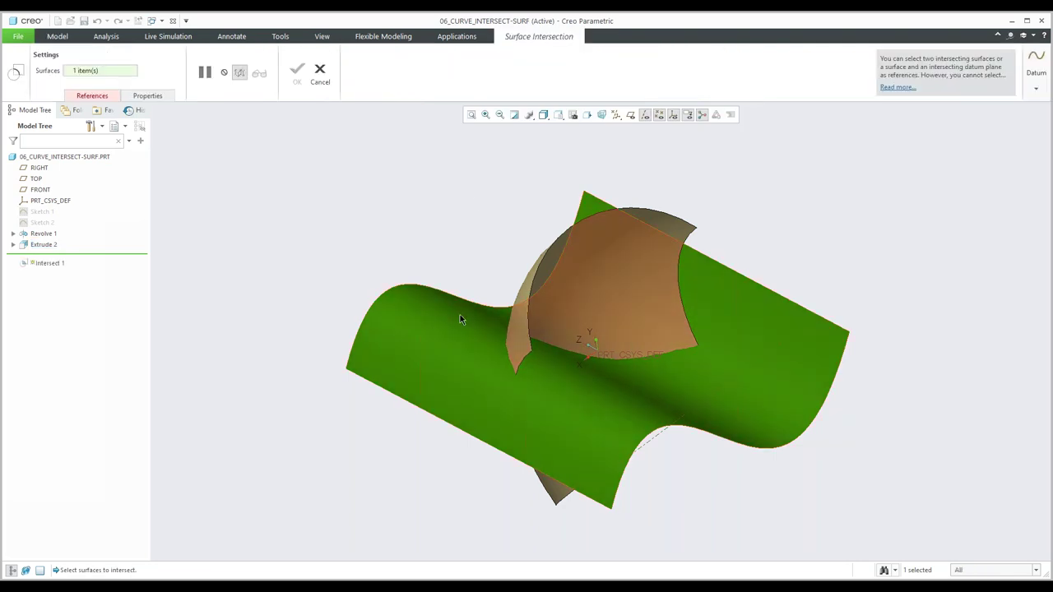
click(91, 98)
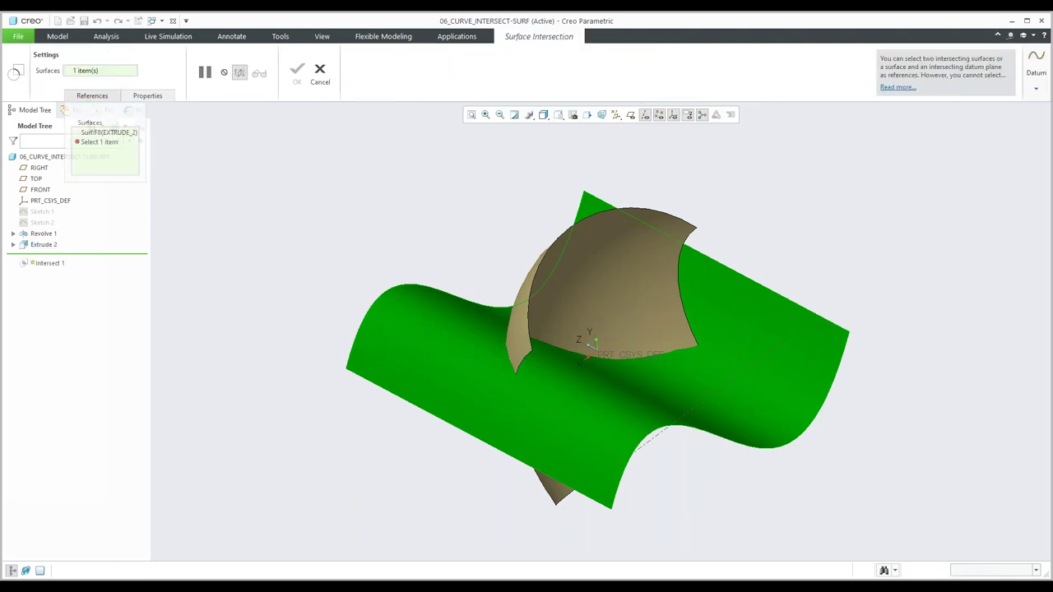
click(95, 153)
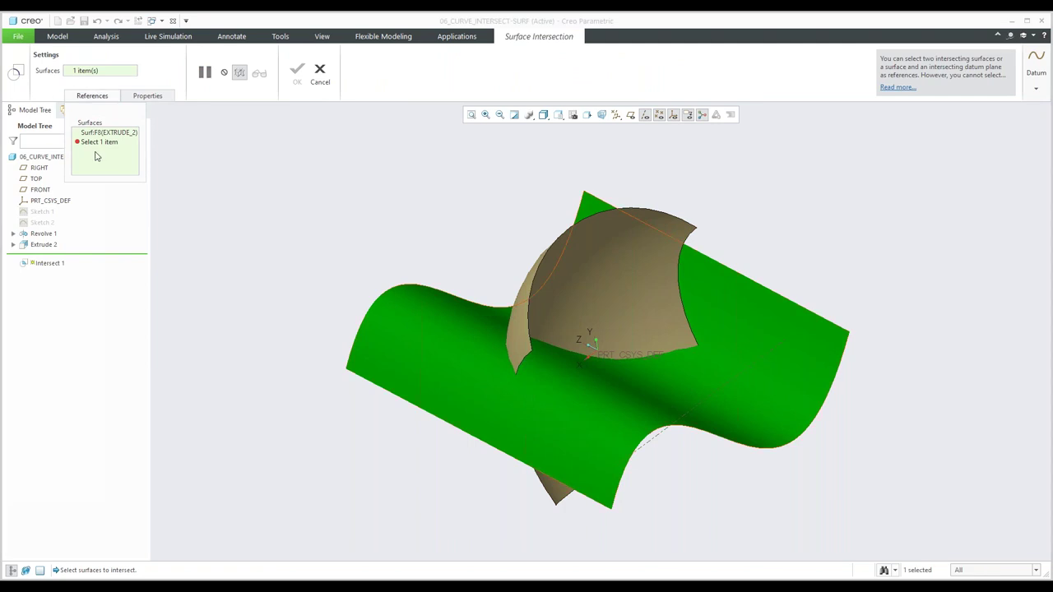
click(601, 285)
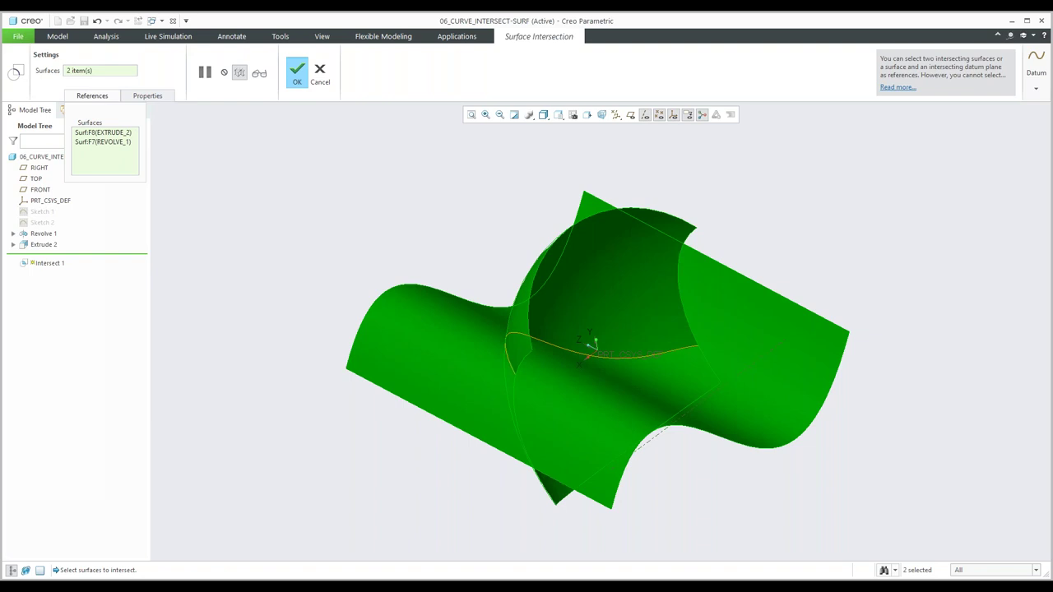
middle_click(323, 188)
- Hide Revolve 1, Extrude 2 and Intersect 1, and show the datum planes
click(203, 233)
click(43, 234)
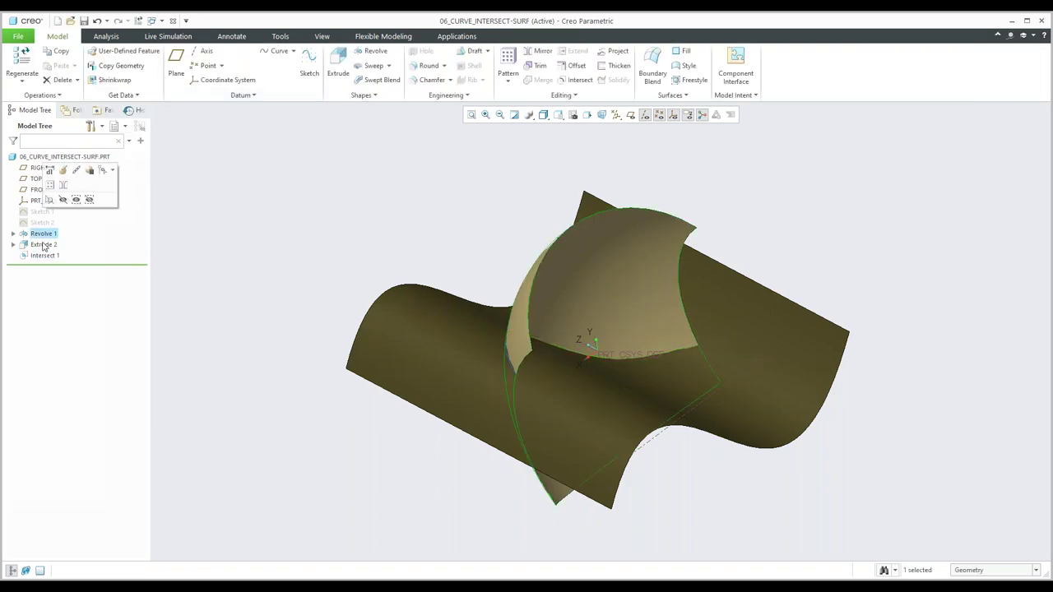
ctrl+click(44, 245)
click(60, 212)
mouse_move(526, 263)
middle_down()
mouse_move(564, 263)
mouse_move(545, 269)
middle_up()
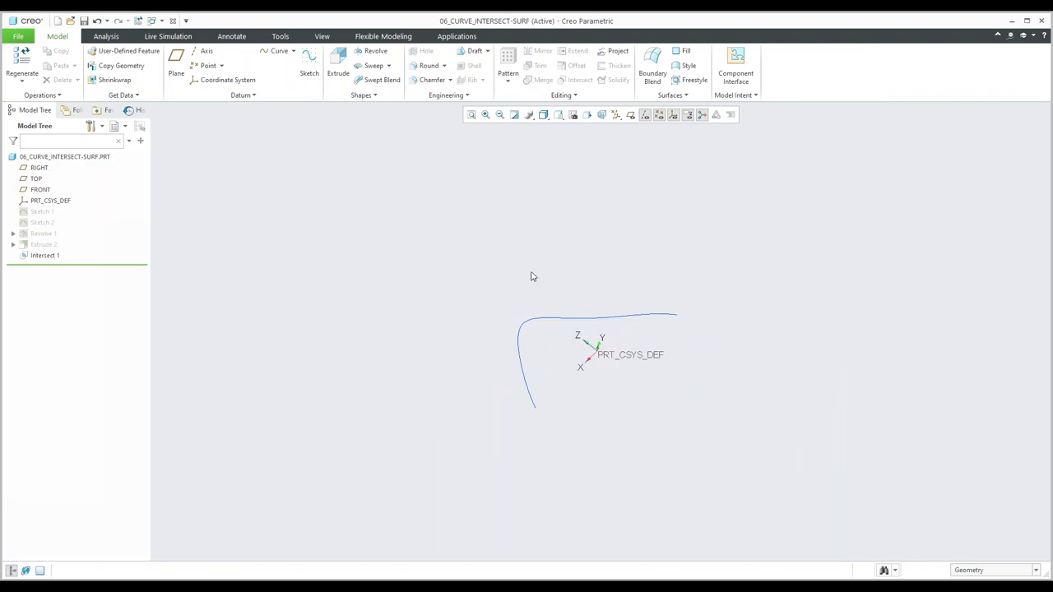
click(631, 115)
click(45, 255)
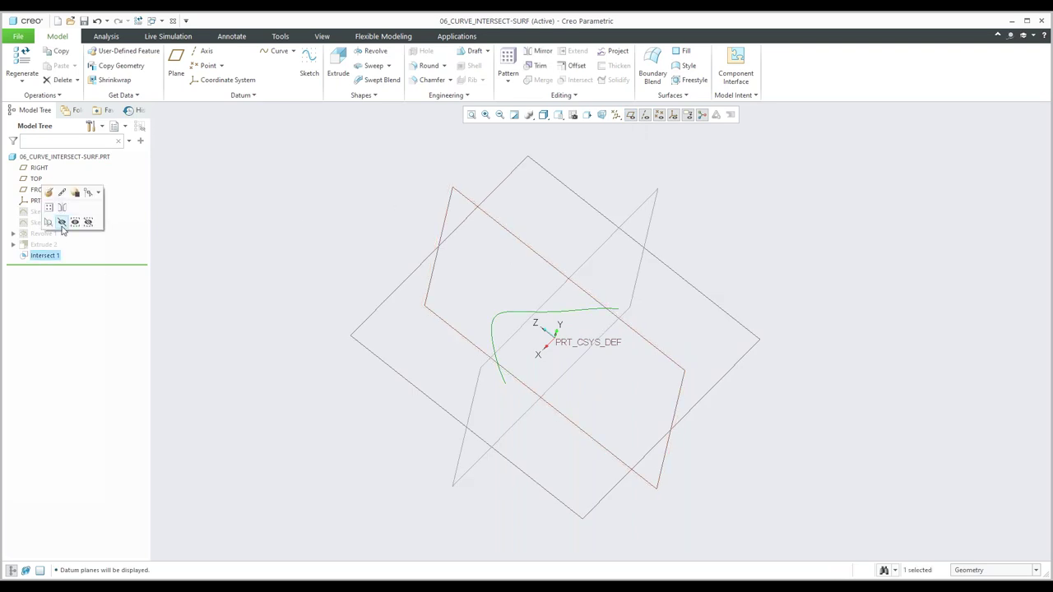
click(62, 223)
- Start a surface extrusion sketched on the TOP plane
click(338, 65)
click(60, 80)
click(679, 288)
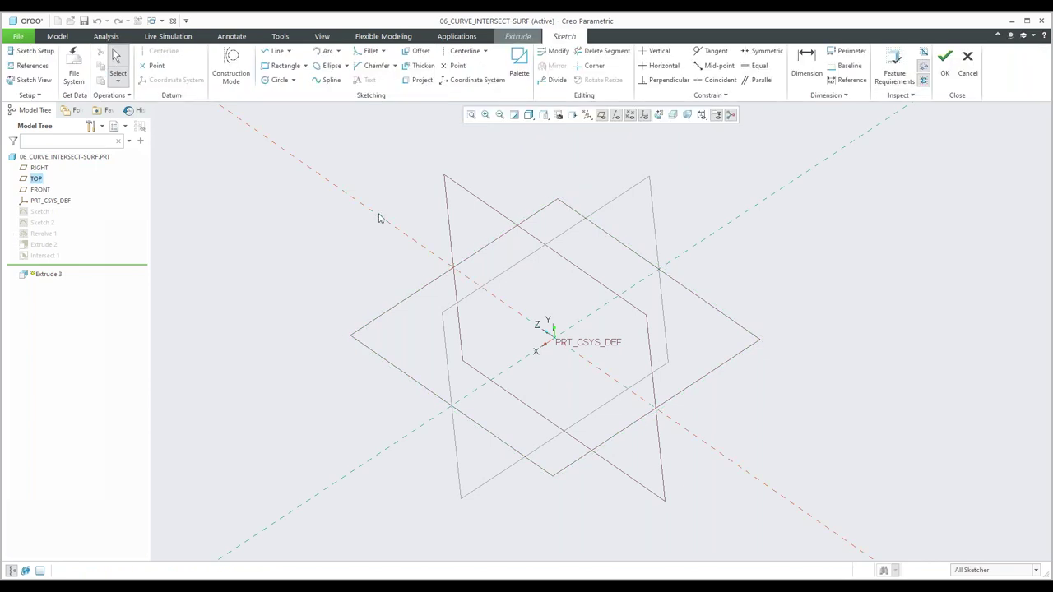
- Sketch an arc on TOP running from the origin up and to the left, then accept the sketch
click(33, 80)
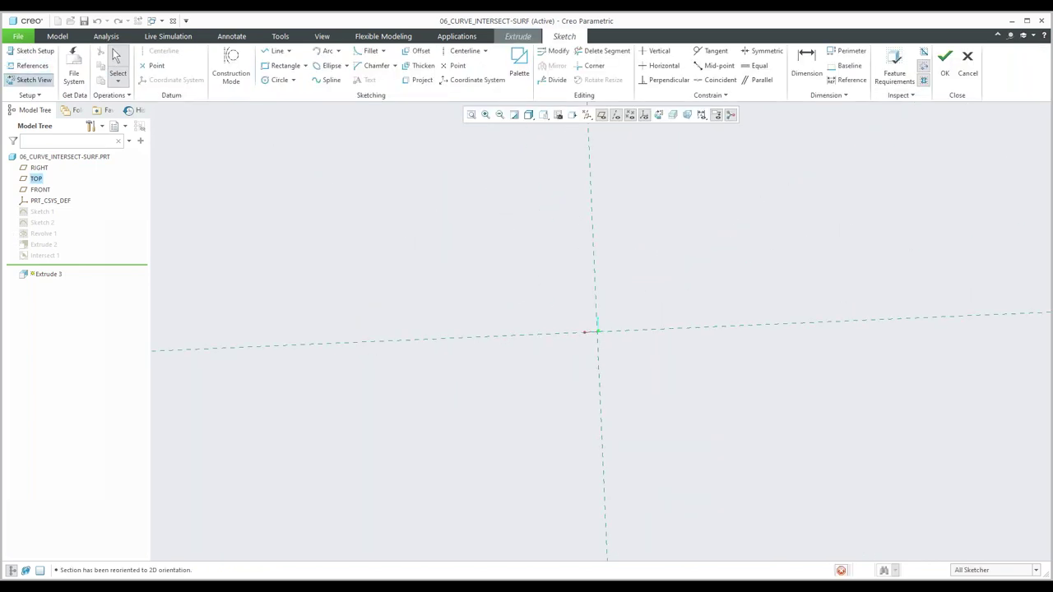
click(277, 55)
click(606, 337)
right_click(547, 301)
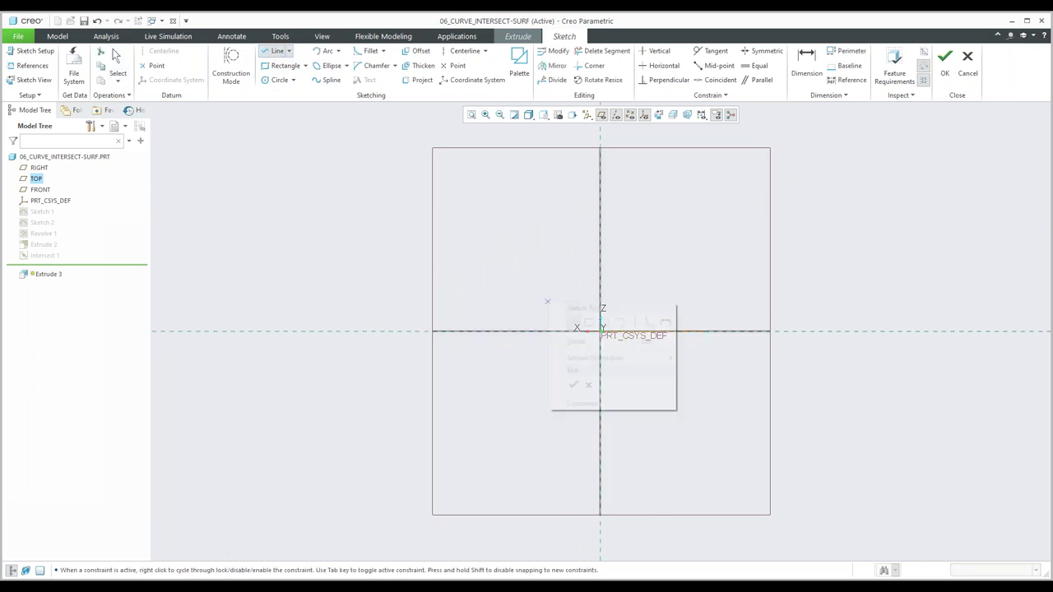
click(619, 321)
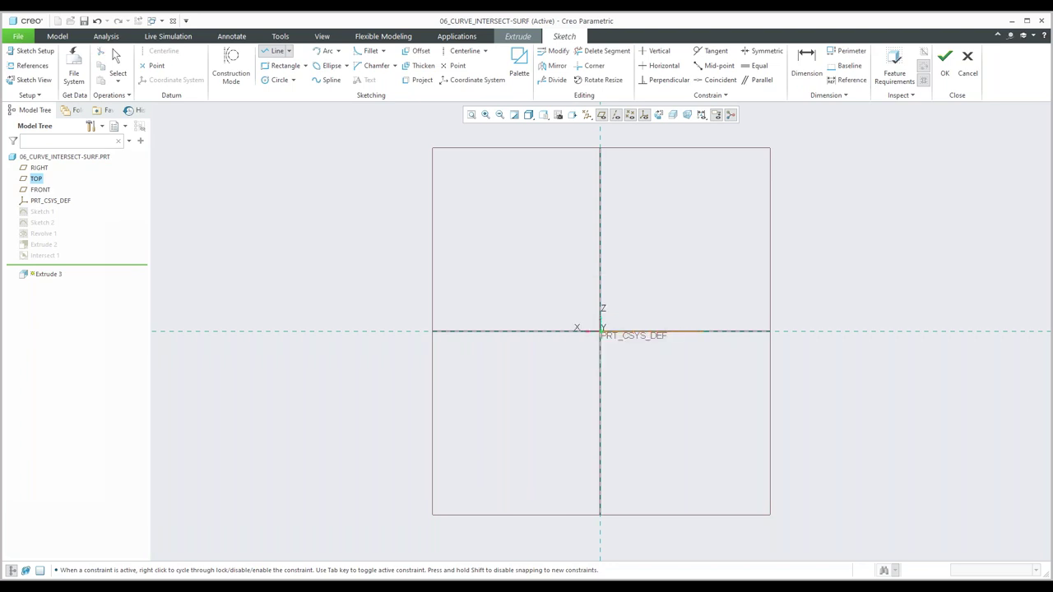
click(599, 334)
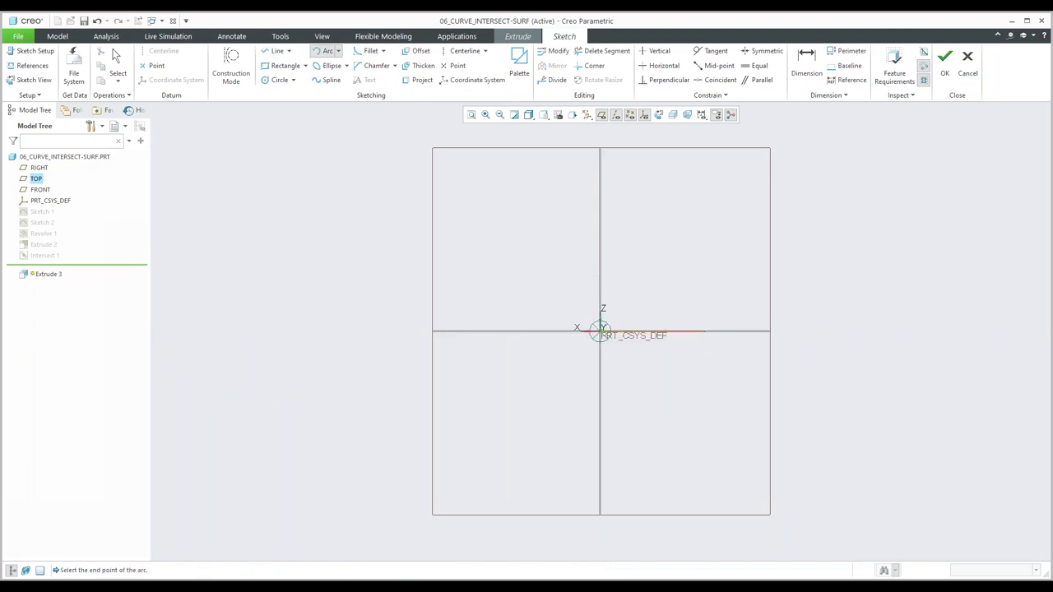
click(373, 196)
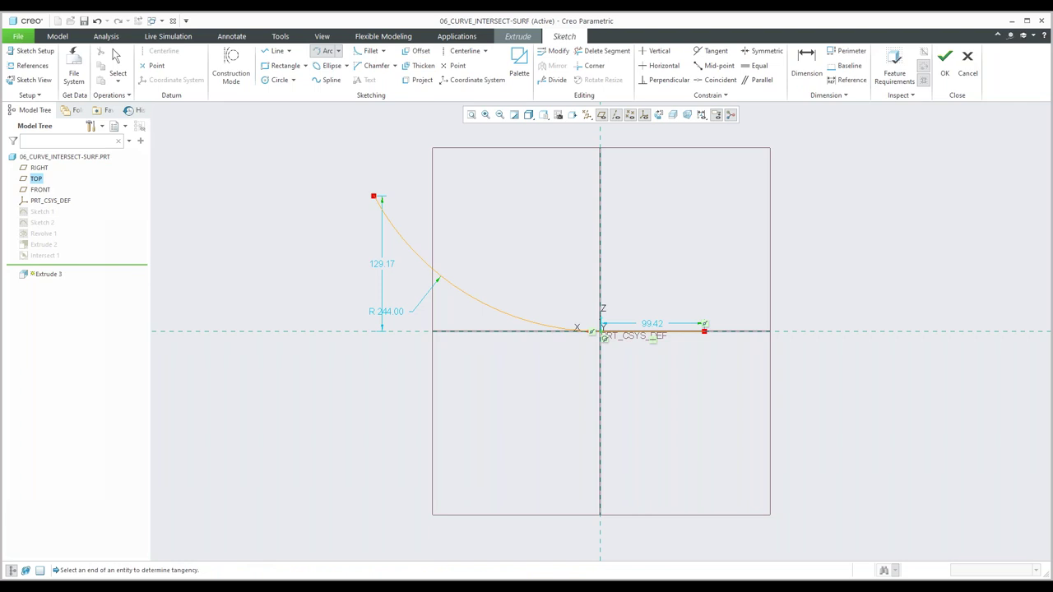
middle_click(374, 196)
click(944, 60)
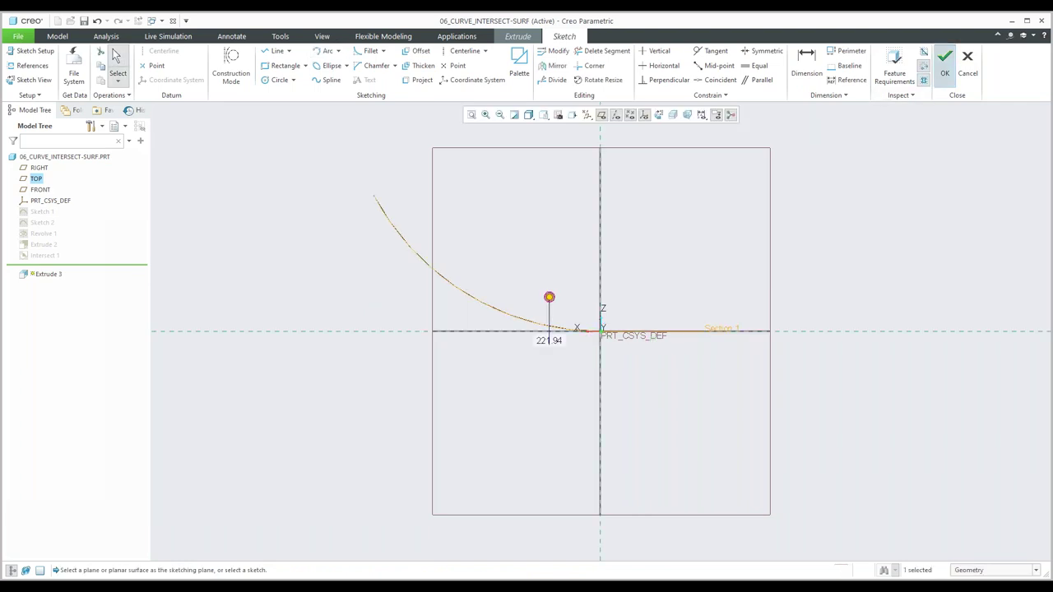
- Extrude the arc surface to a depth of 267.30 and complete Extrude 3
drag(561, 297, 559, 267)
middle_drag(609, 375, 695, 329)
middle_click(695, 356)
middle_drag(699, 428, 735, 406)
click(735, 406)
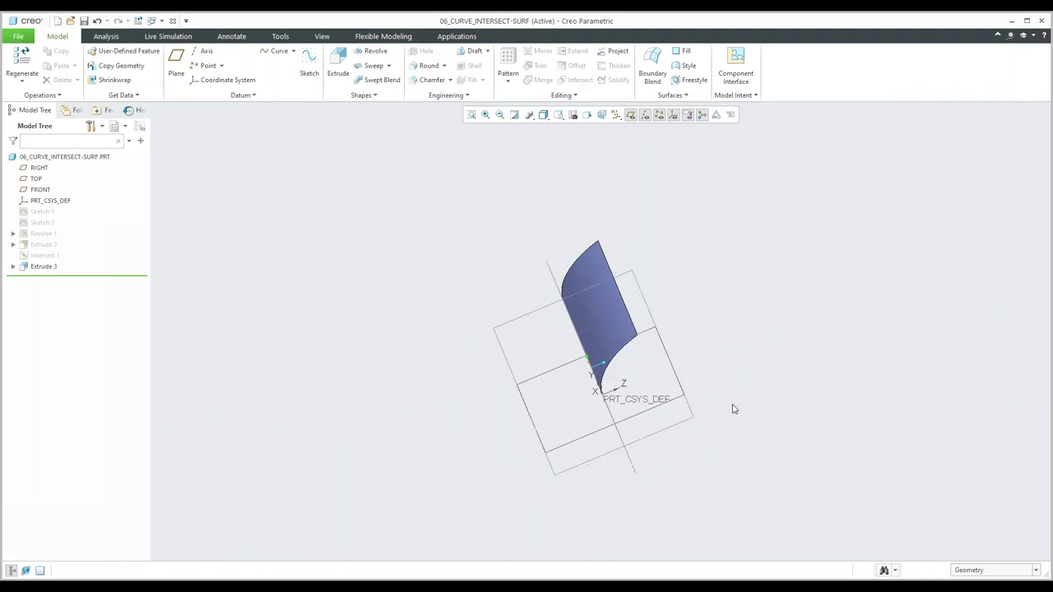
- Create datum plane DTM1 offset 40.60 from the FRONT plane
click(176, 66)
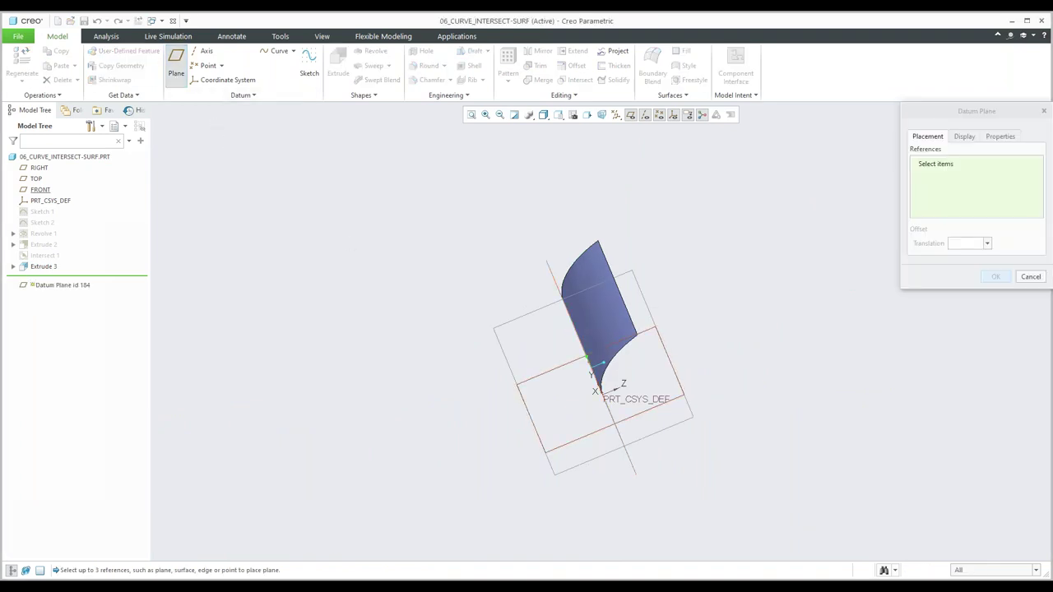
click(580, 370)
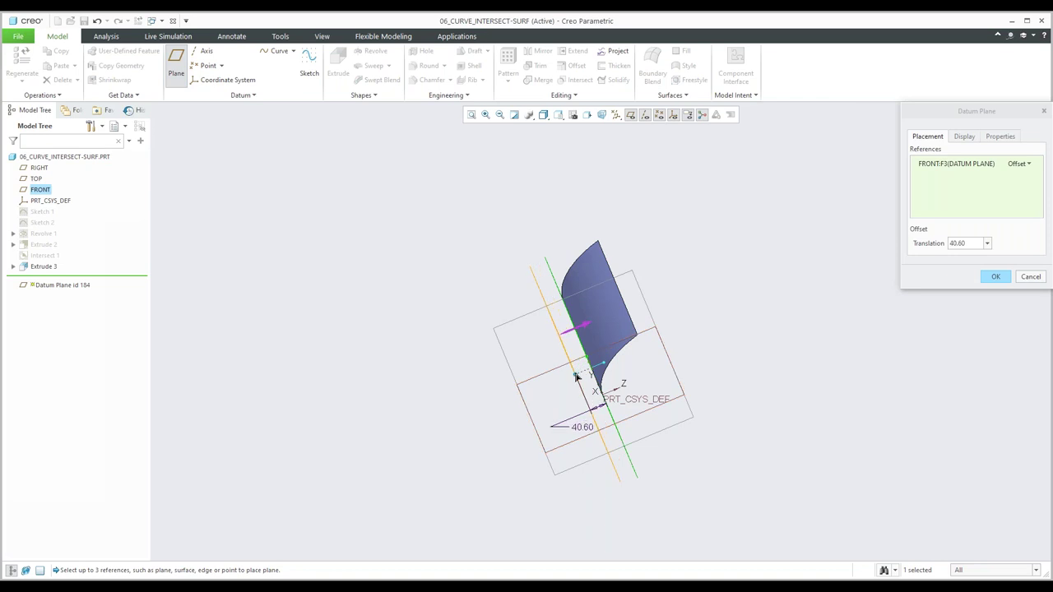
click(994, 278)
- Start a new extrude with DTM1 as its sketching plane
key(ctrl+d)
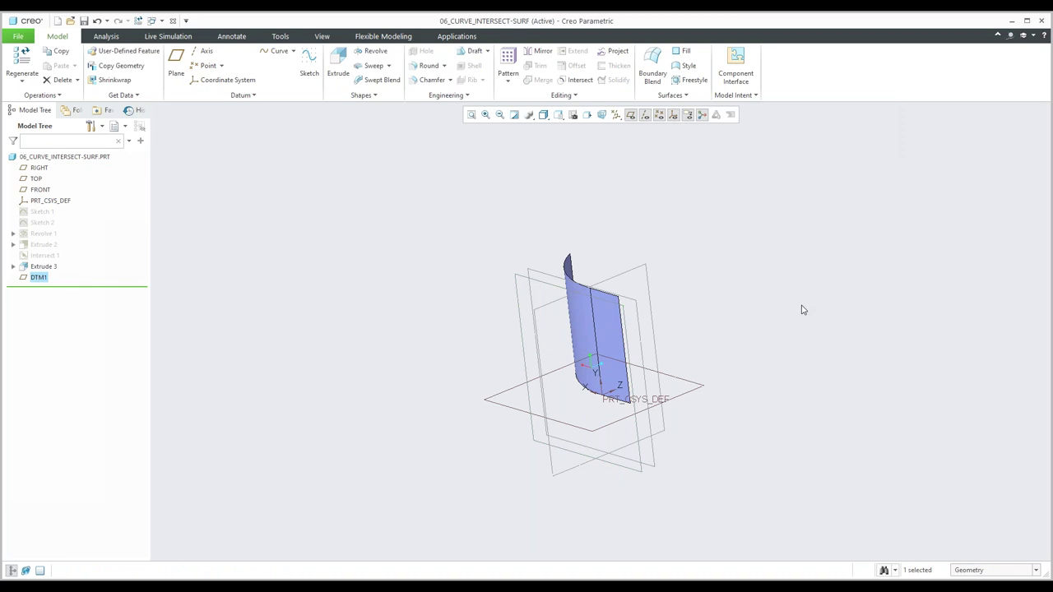
click(337, 68)
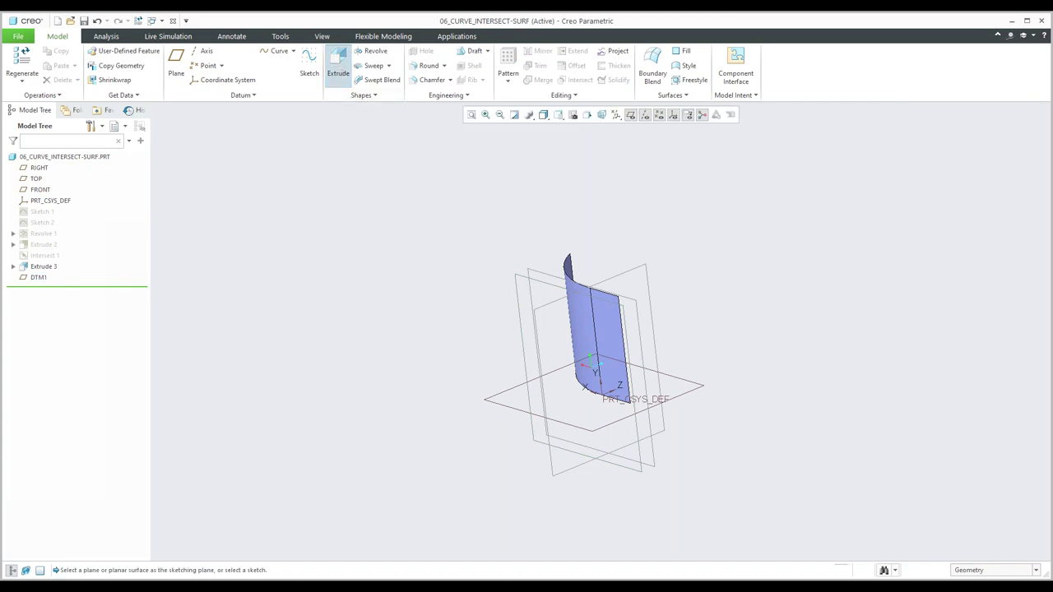
click(541, 285)
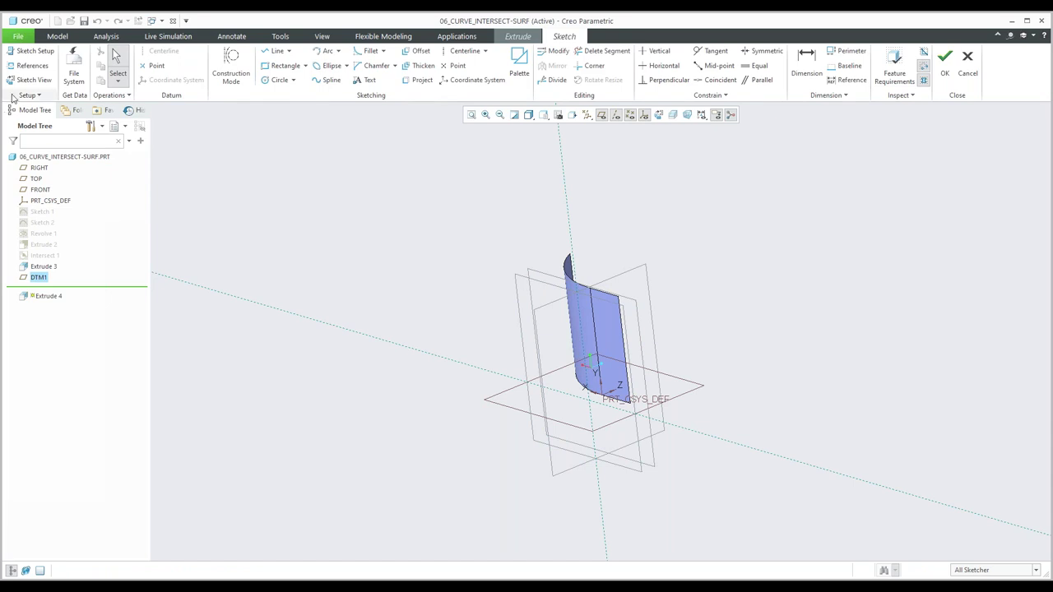
- Sketch an open arc on DTM1 that ends near the origin
click(29, 79)
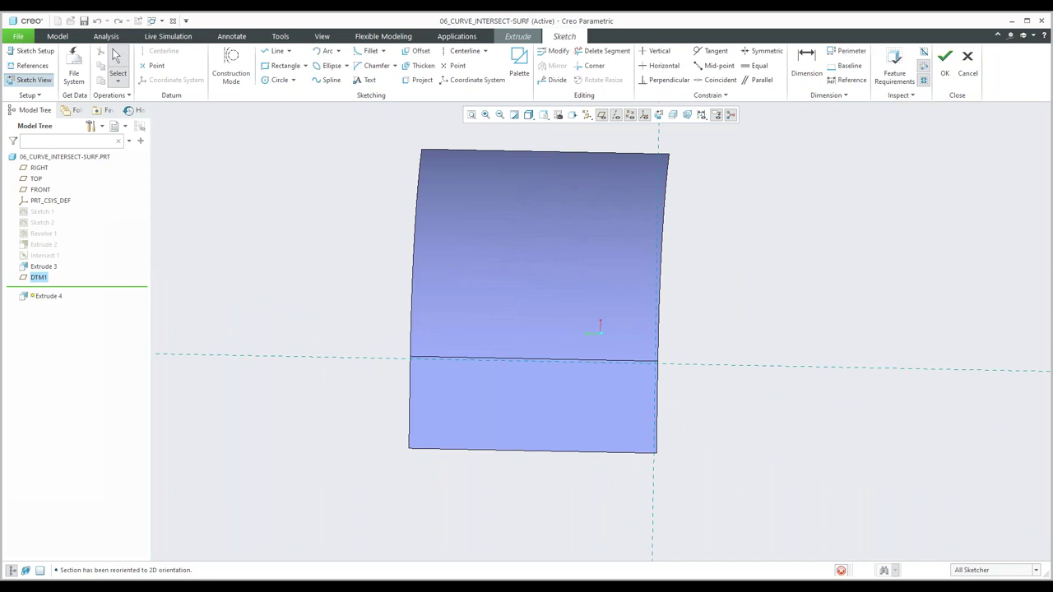
mouse_move(412, 313)
middle_down()
mouse_move(387, 338)
mouse_move(369, 404)
mouse_move(298, 441)
mouse_move(276, 271)
middle_up()
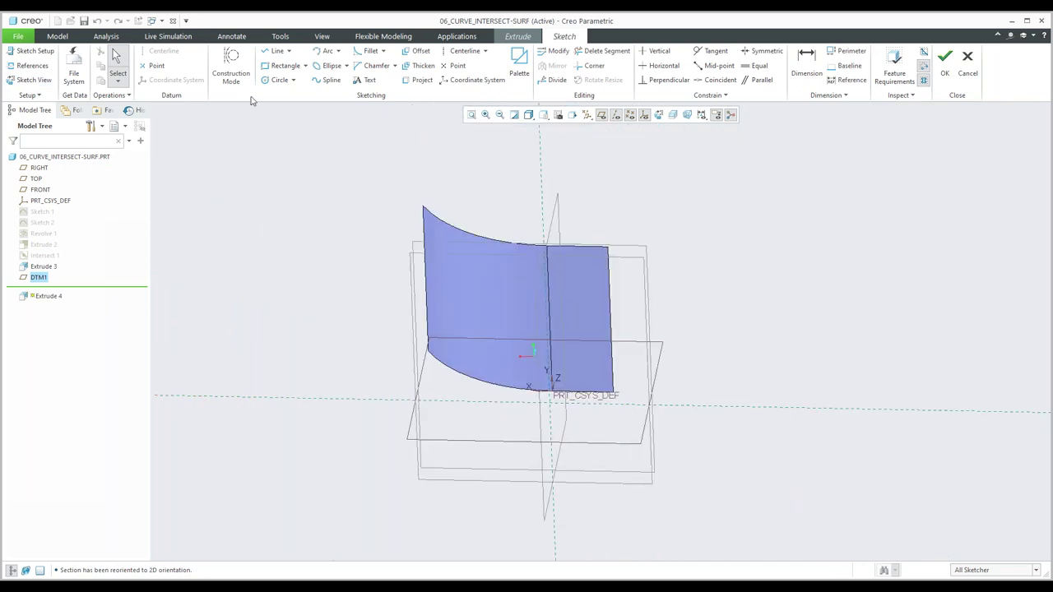
click(278, 51)
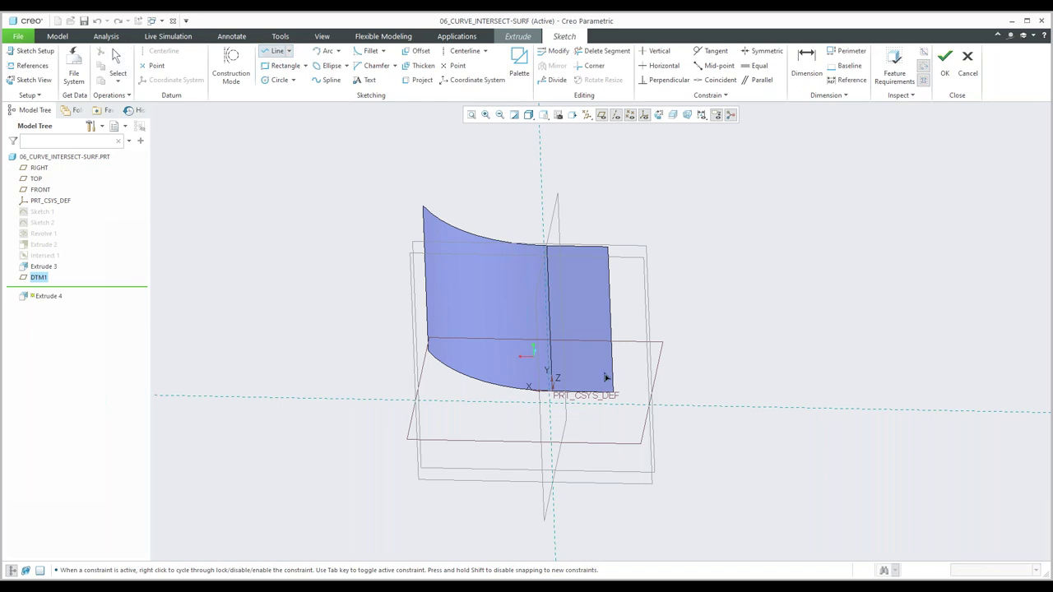
click(550, 372)
right_click(539, 381)
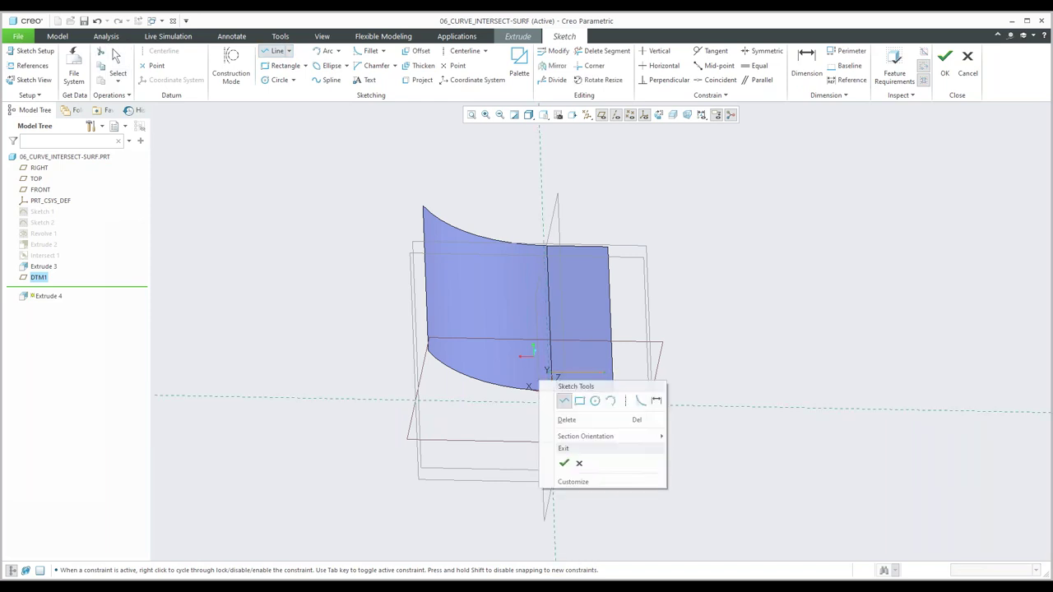
click(609, 401)
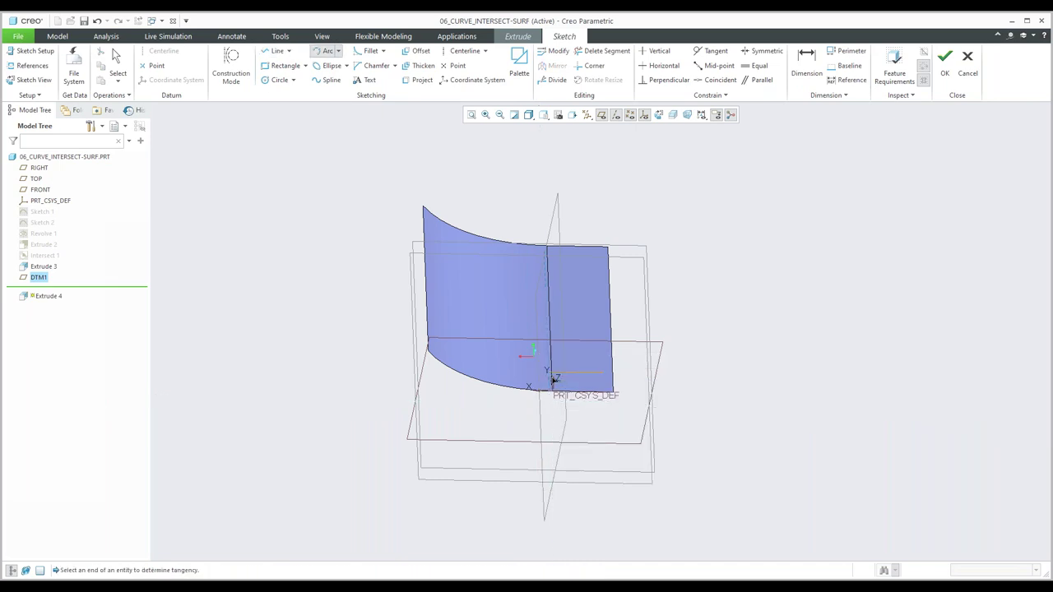
click(439, 255)
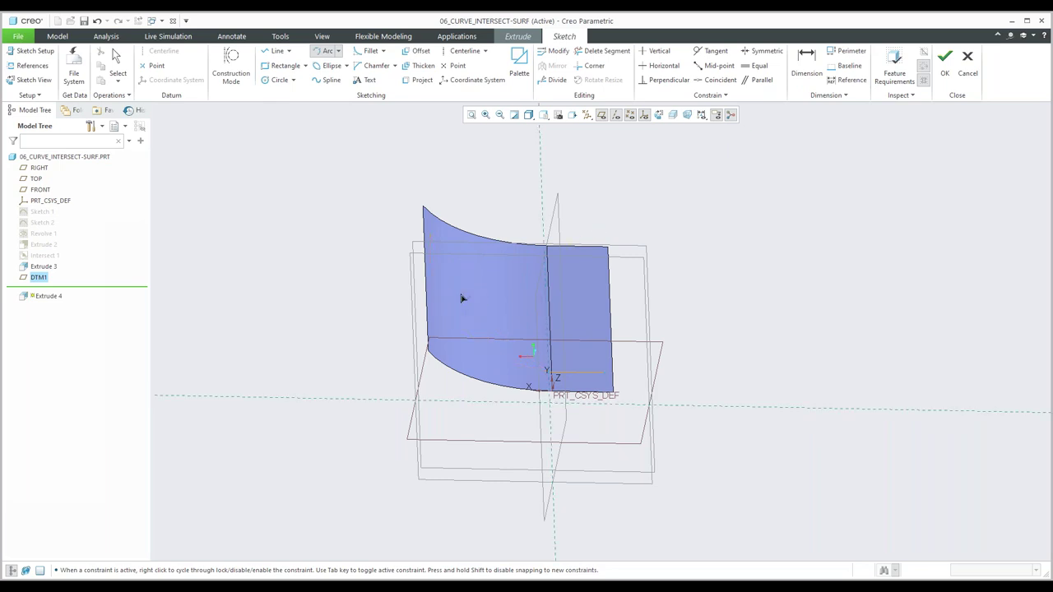
click(548, 374)
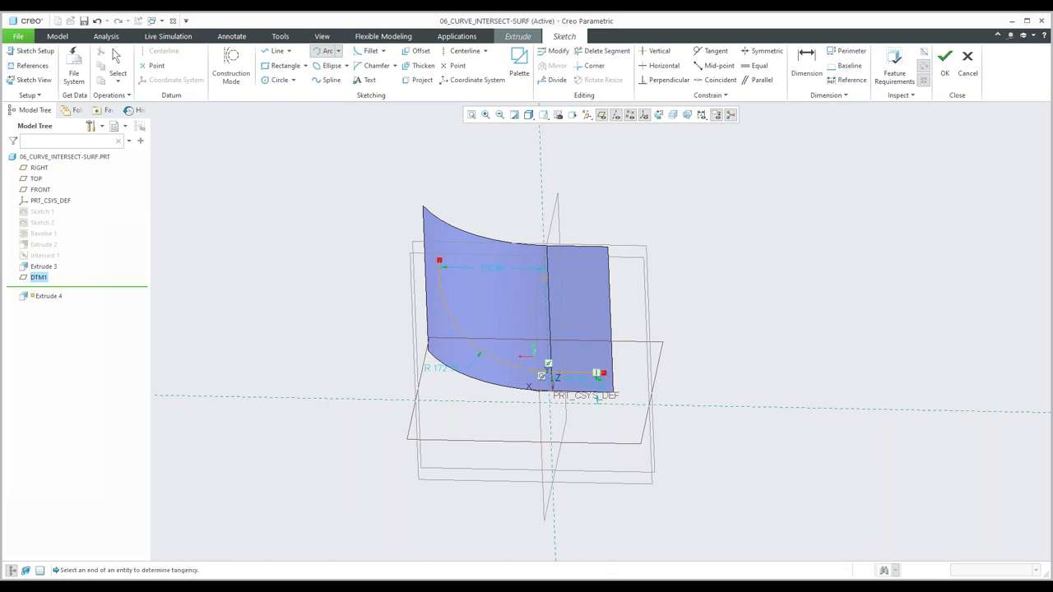
middle_click(547, 374)
- Resize the arc to R 221.50 and accept it as a surface extrusion
mouse_move(548, 374)
middle_down()
mouse_move(432, 289)
mouse_move(441, 283)
middle_up()
drag(465, 239, 434, 222)
click(944, 60)
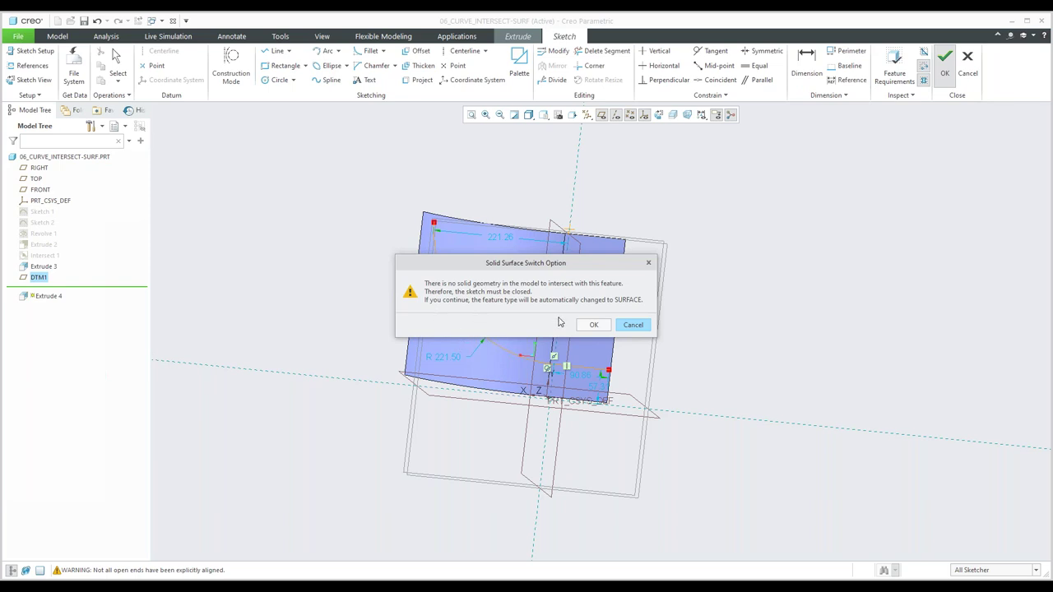
click(594, 326)
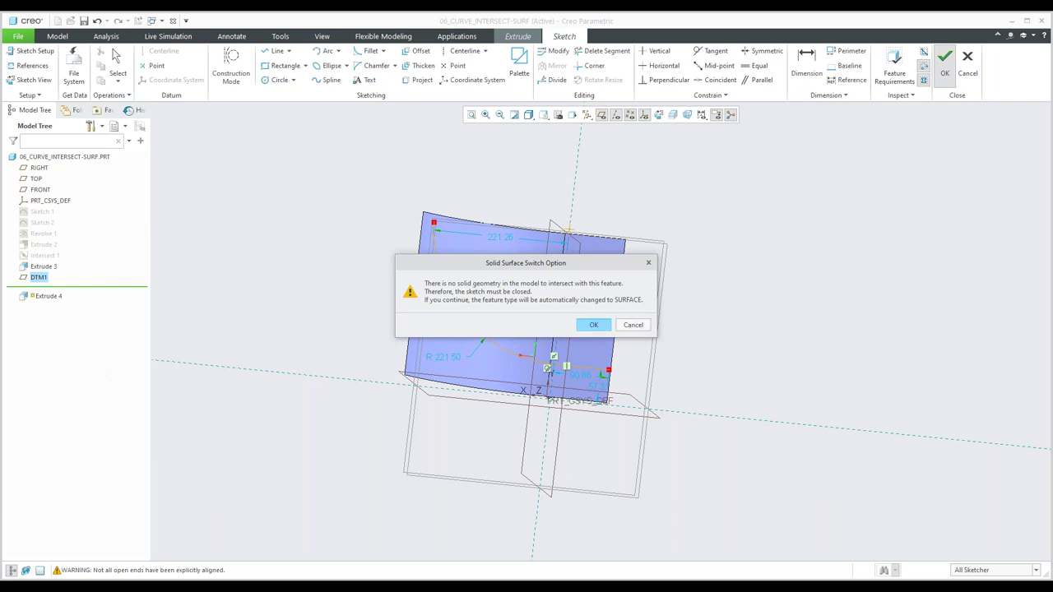
middle_drag(514, 366, 530, 325)
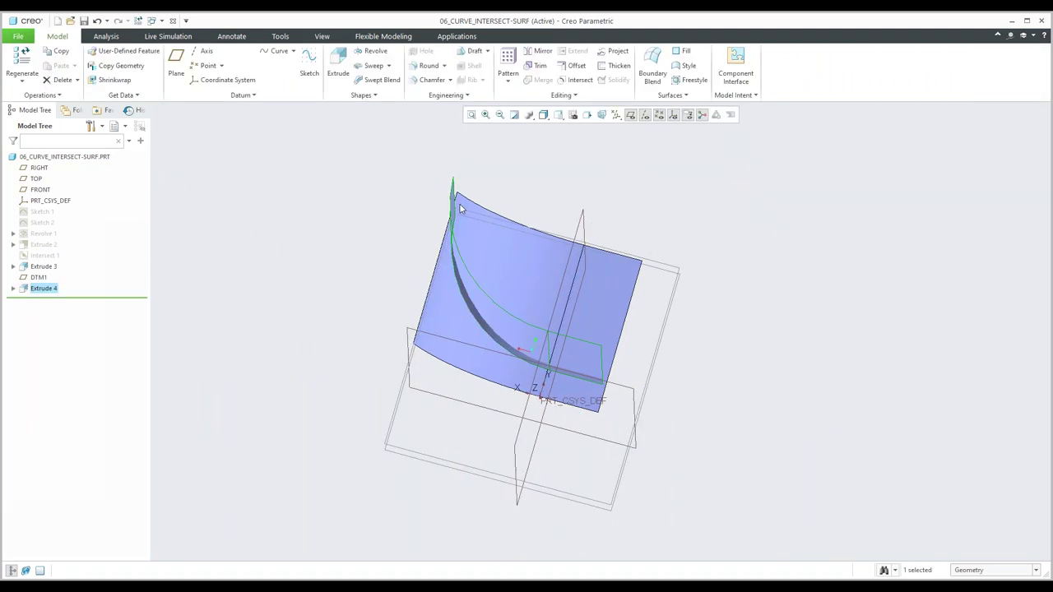
- Finish Extrude 4 and intersect it with Extrude 3 to create Intersect 2
key(ctrl+d)
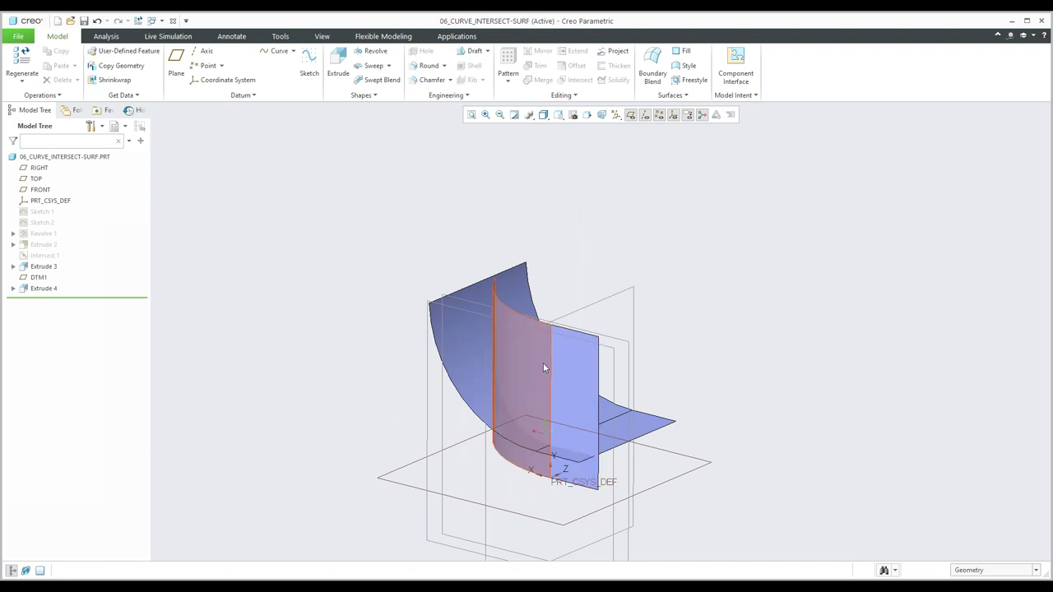
click(543, 368)
ctrl+click(568, 317)
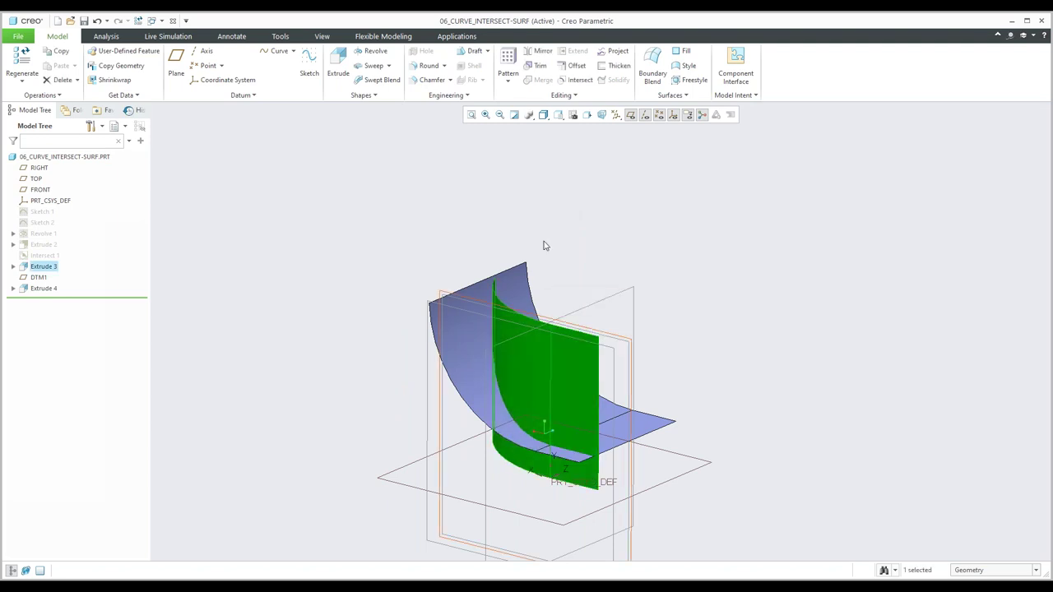
click(579, 80)
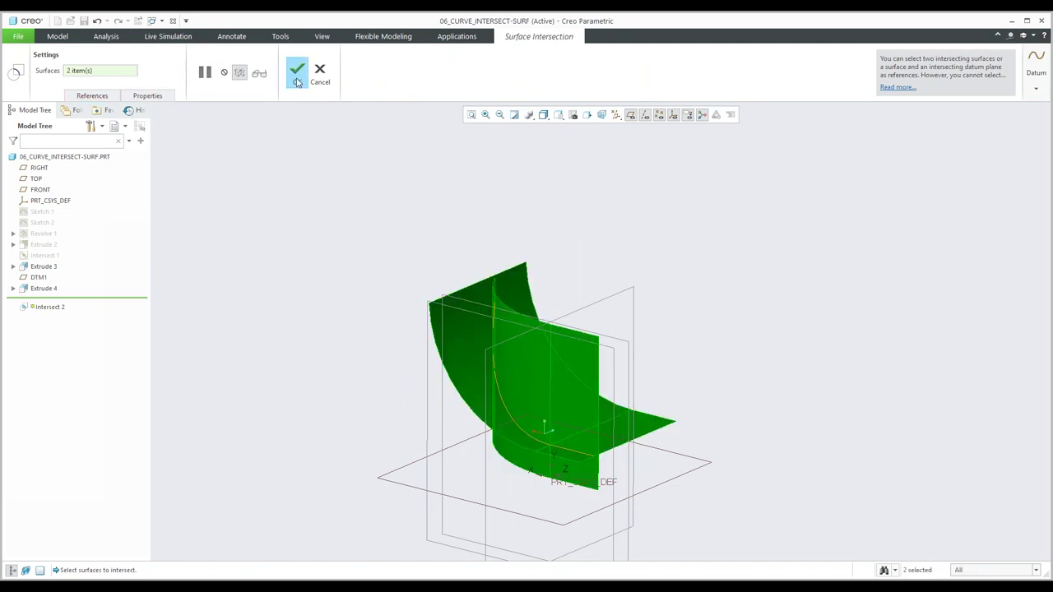
click(296, 80)
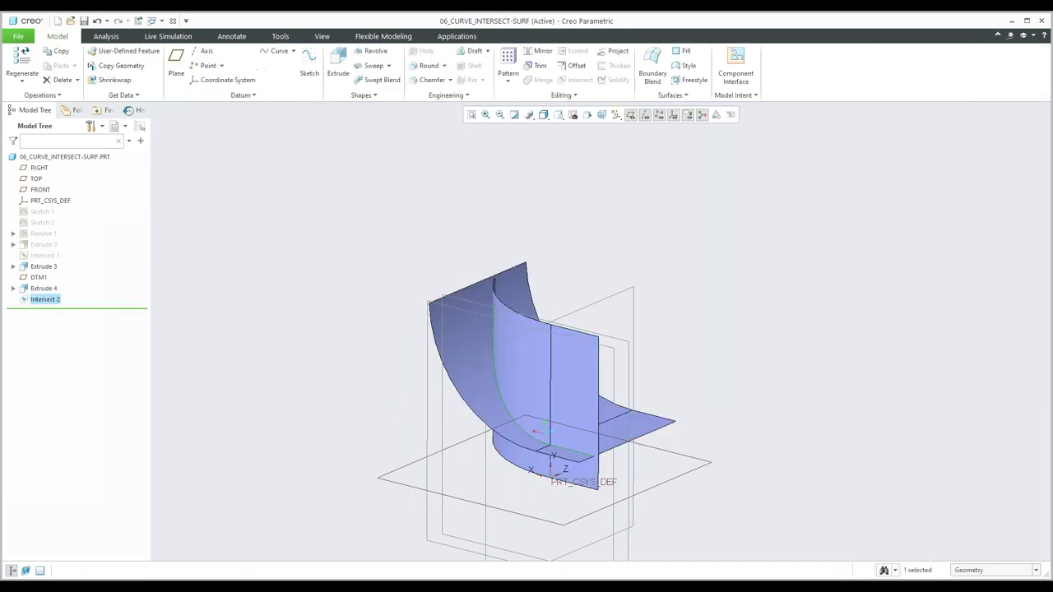
- Hide the Extrude 3 and Extrude 4 surfaces so only the intersection curve shows
click(45, 290)
ctrl+click(45, 267)
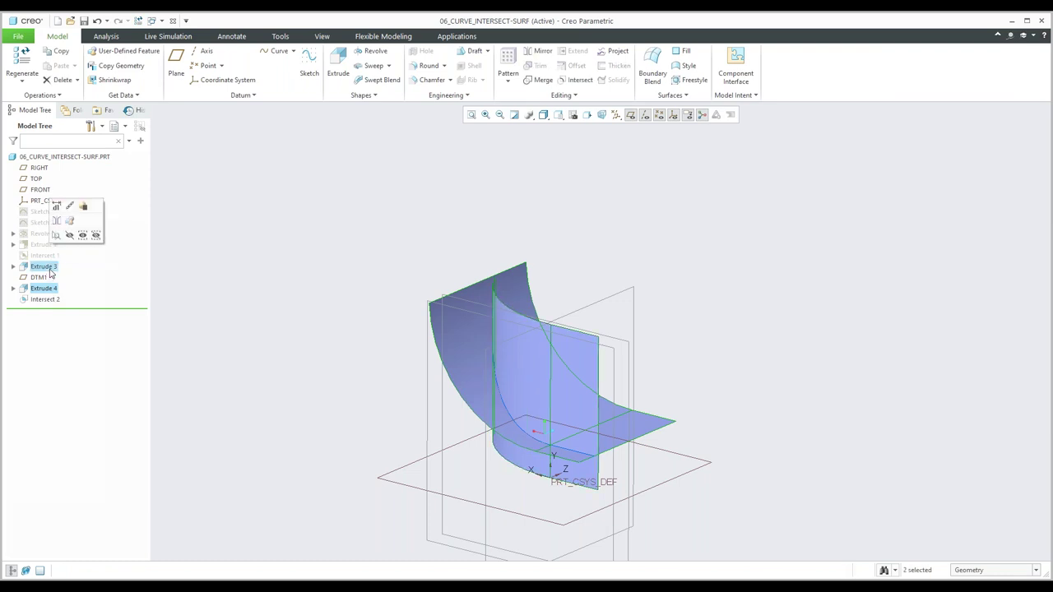
click(82, 235)
middle_drag(445, 346, 473, 408)
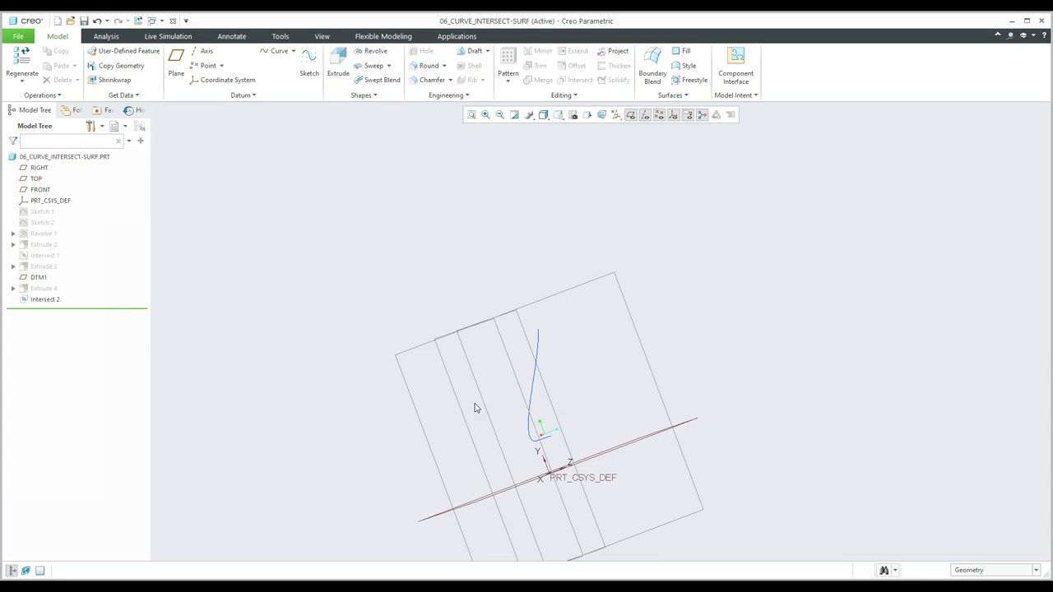
- Reshape the Extrude 4 section arc by dragging its endpoint in the default view
key(ctrl+d)
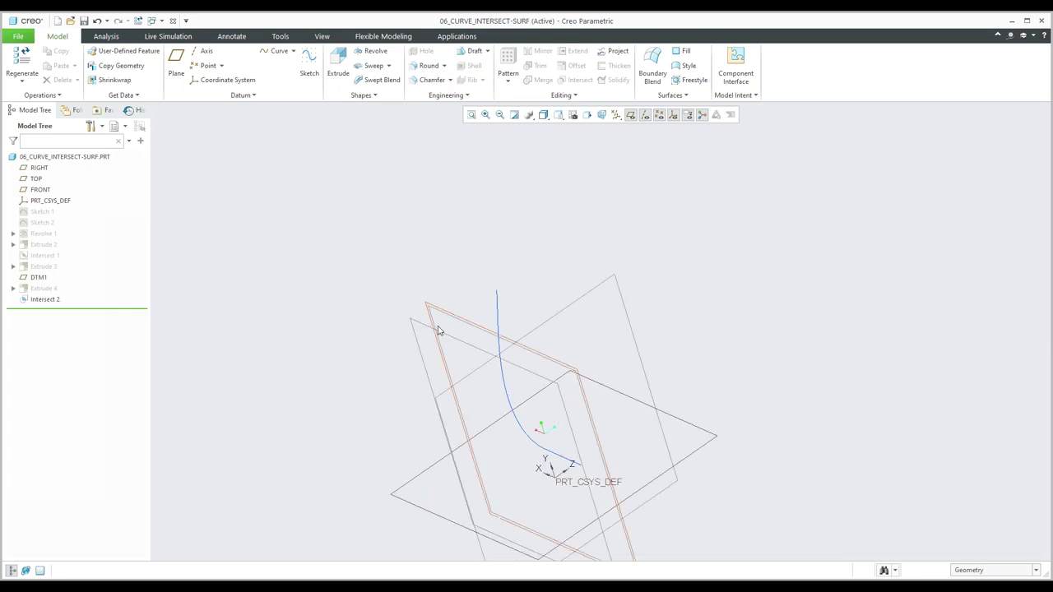
click(37, 288)
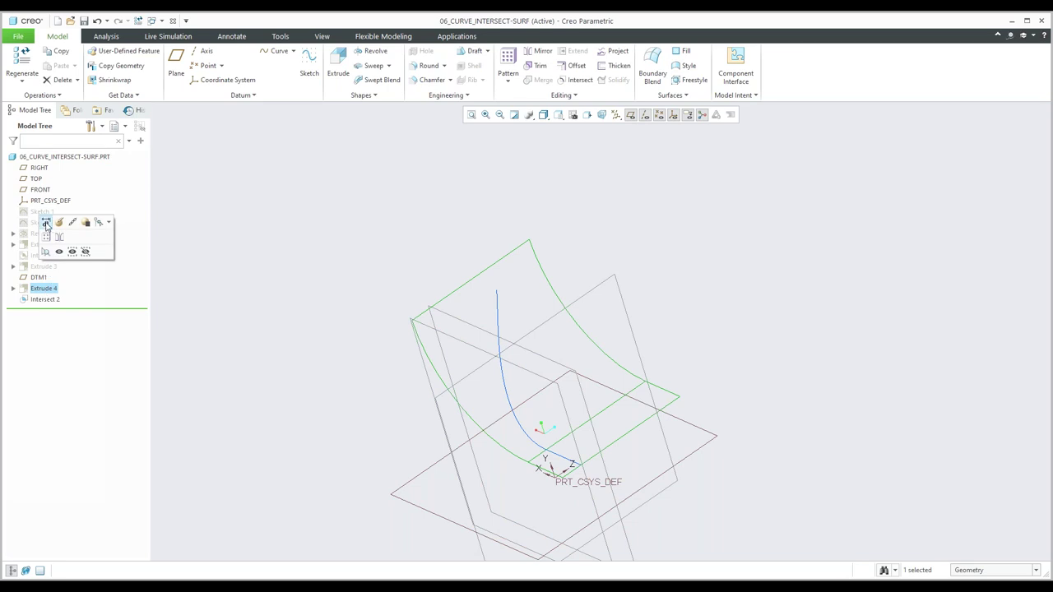
click(46, 223)
drag(411, 326, 357, 311)
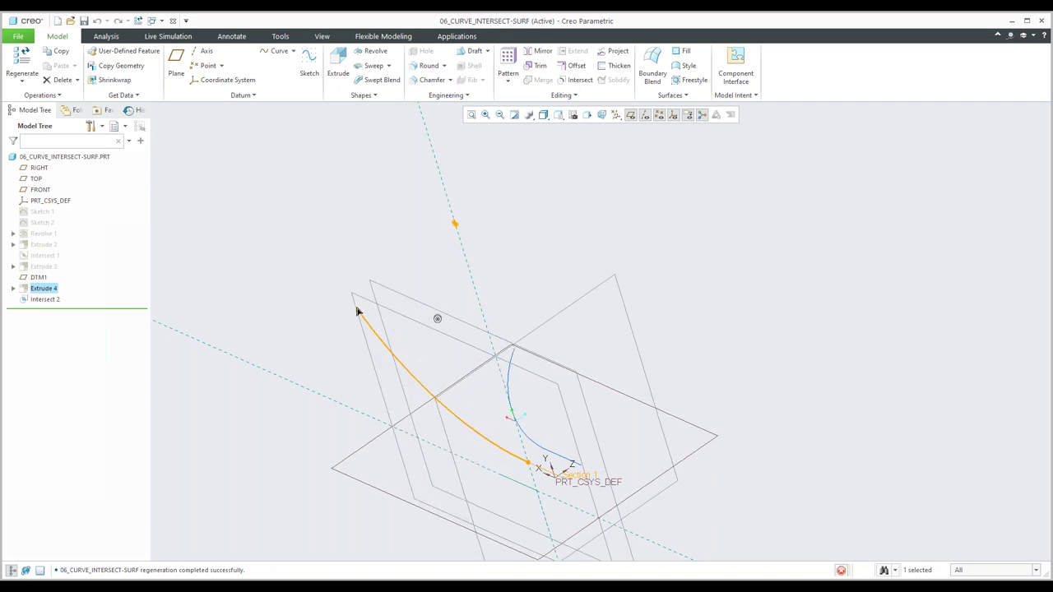
- Exit dimension editing so the reshaped intersect curve regenerates, then bring up File Open
middle_drag(359, 312, 500, 409)
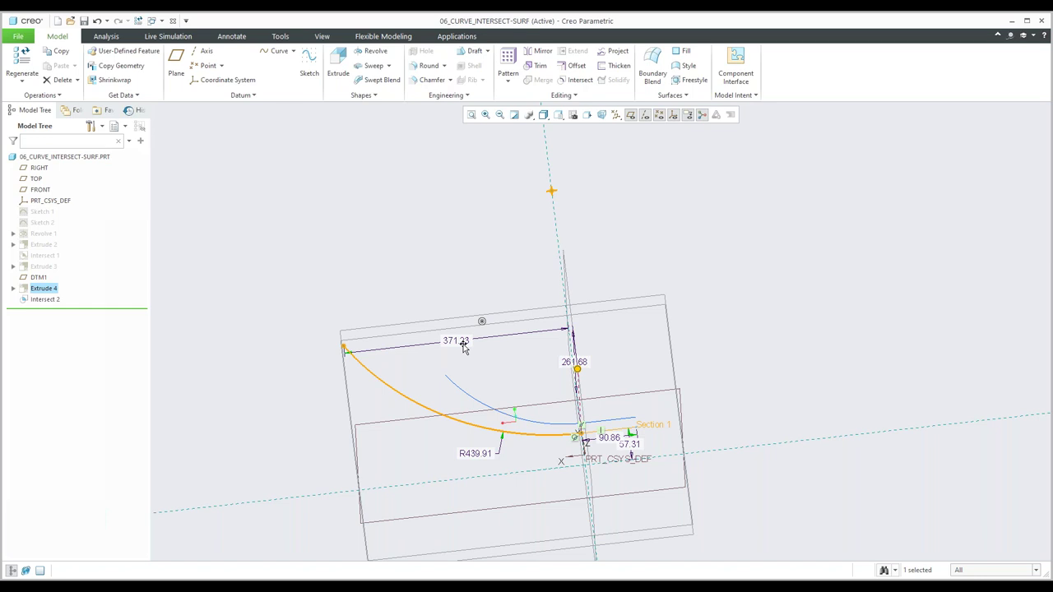
click(442, 227)
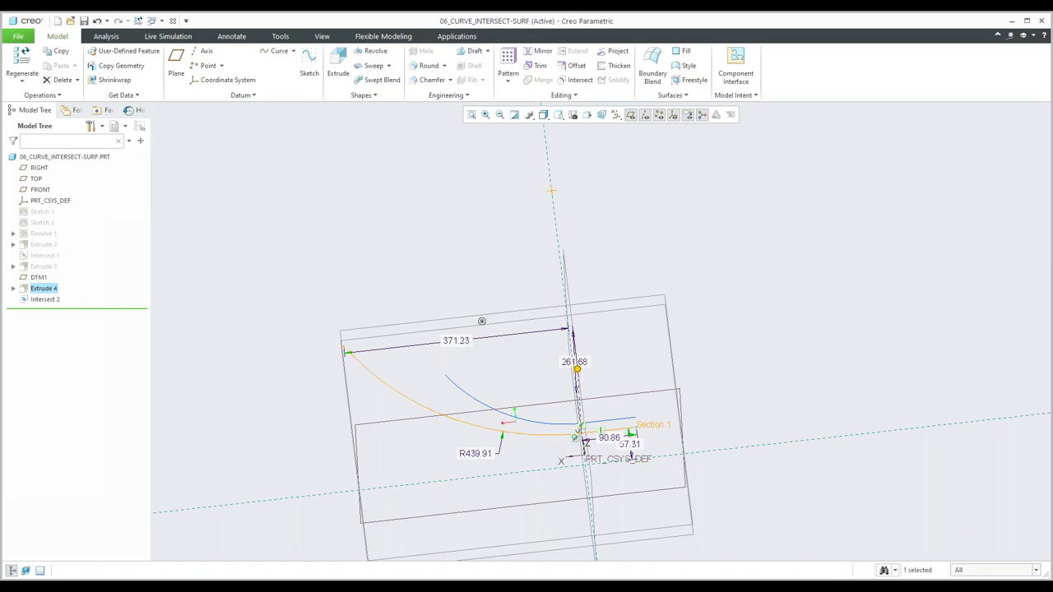
middle_drag(444, 239, 482, 329)
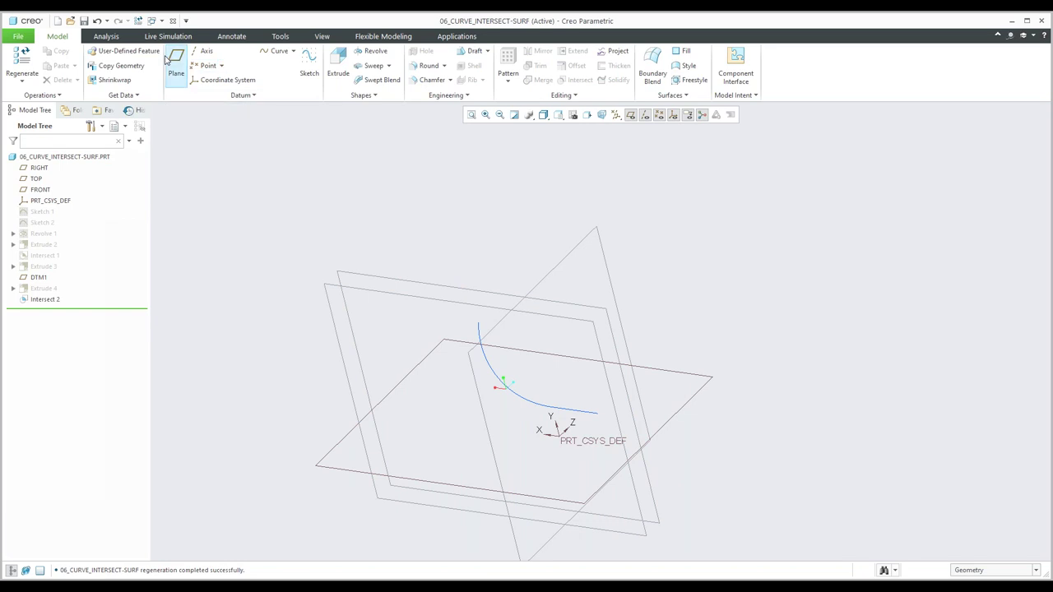
click(71, 21)
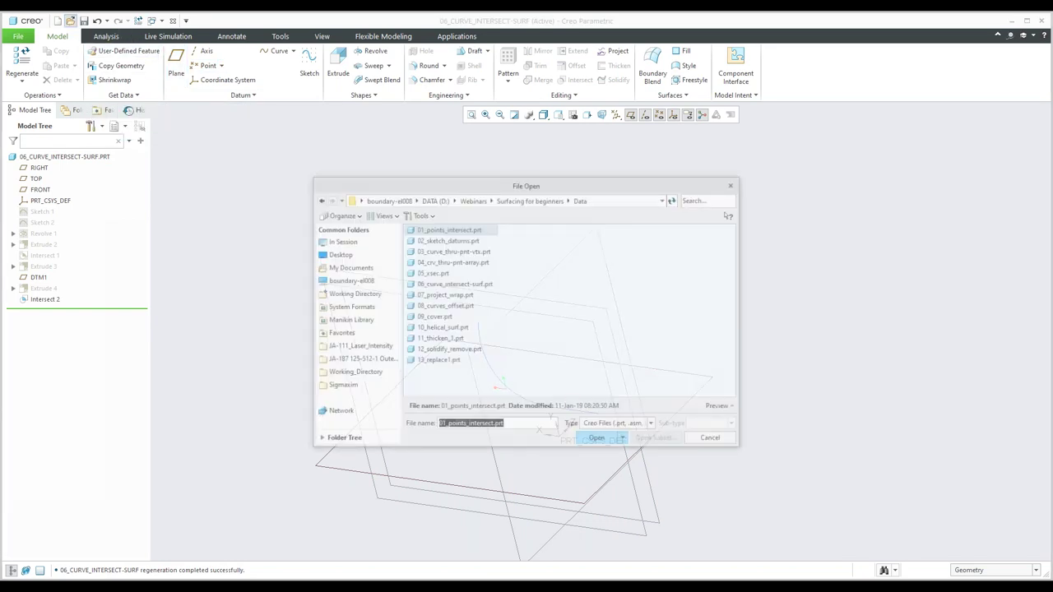
- Open 07_project_wrap.prt and orbit its wavy surface
click(452, 295)
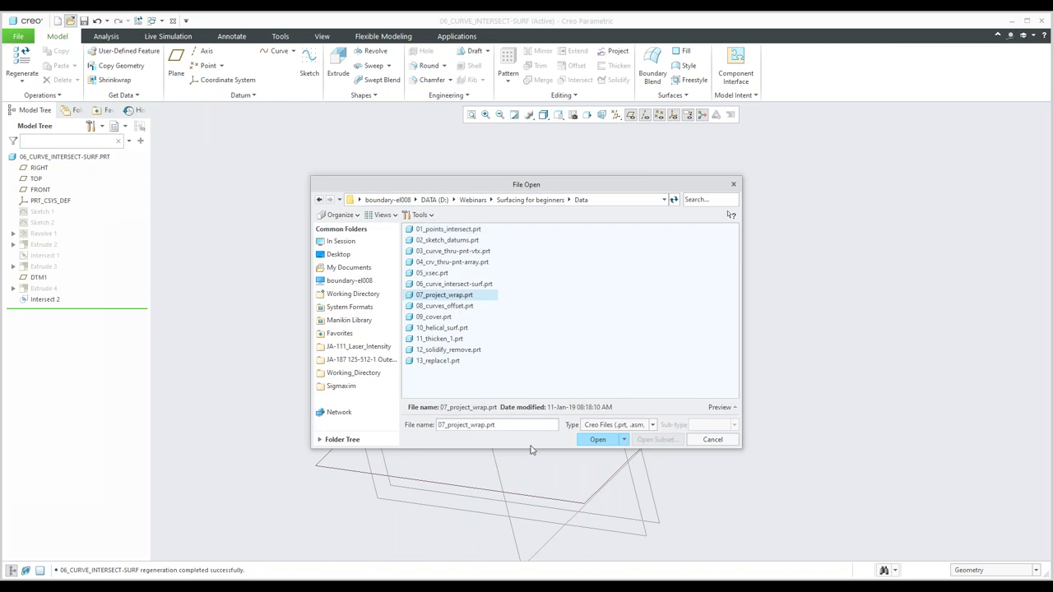
click(598, 440)
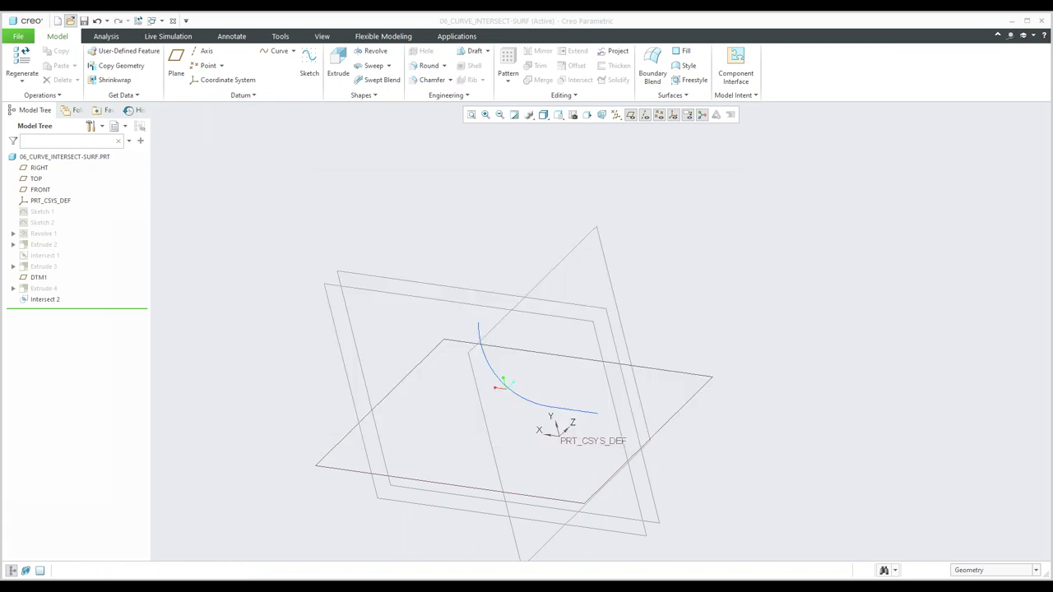
mouse_move(575, 331)
middle_down()
mouse_move(501, 349)
mouse_move(441, 408)
middle_up()
- Turn the wavy surface edge-on and select the upper PROJ_CURVE circle
click(440, 236)
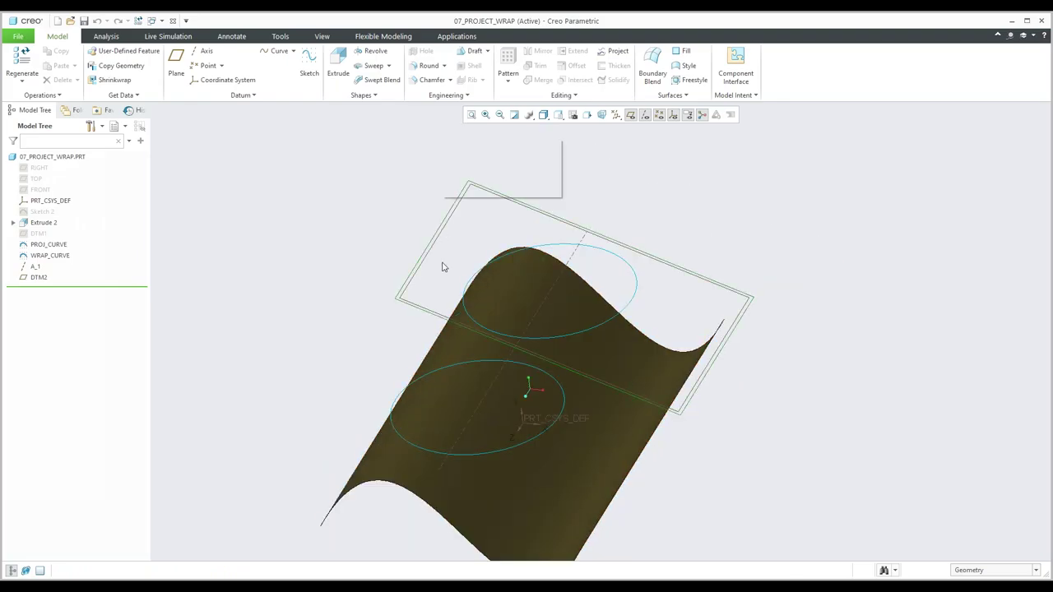
click(454, 279)
mouse_move(453, 280)
middle_down()
mouse_move(404, 275)
mouse_move(409, 288)
mouse_move(395, 304)
mouse_move(470, 258)
middle_up()
click(564, 261)
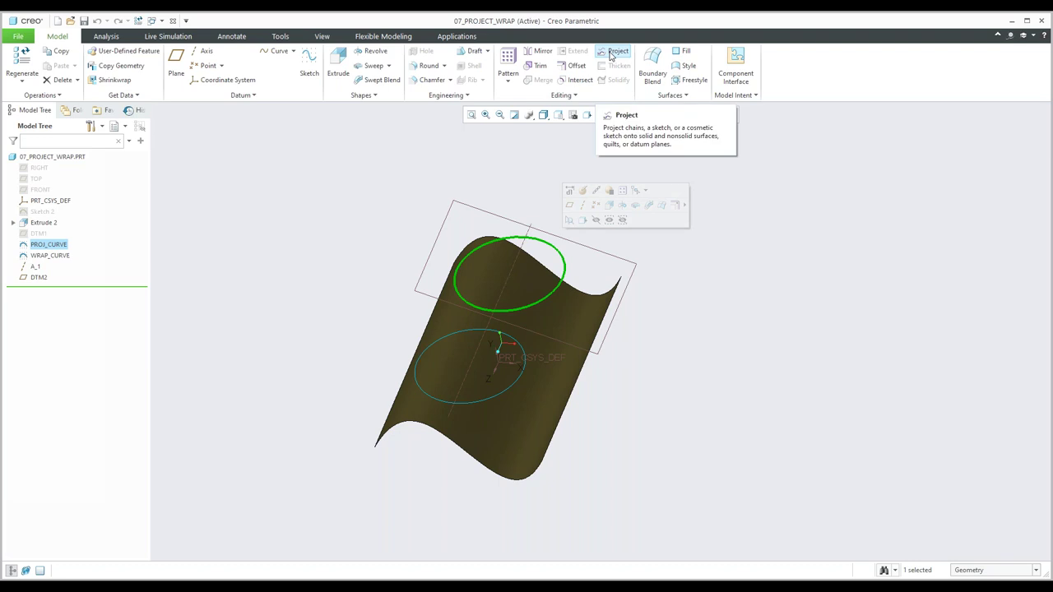
- Project the PROJ_CURVE circle onto the wavy Extrude 2 surface as Project 1
click(615, 53)
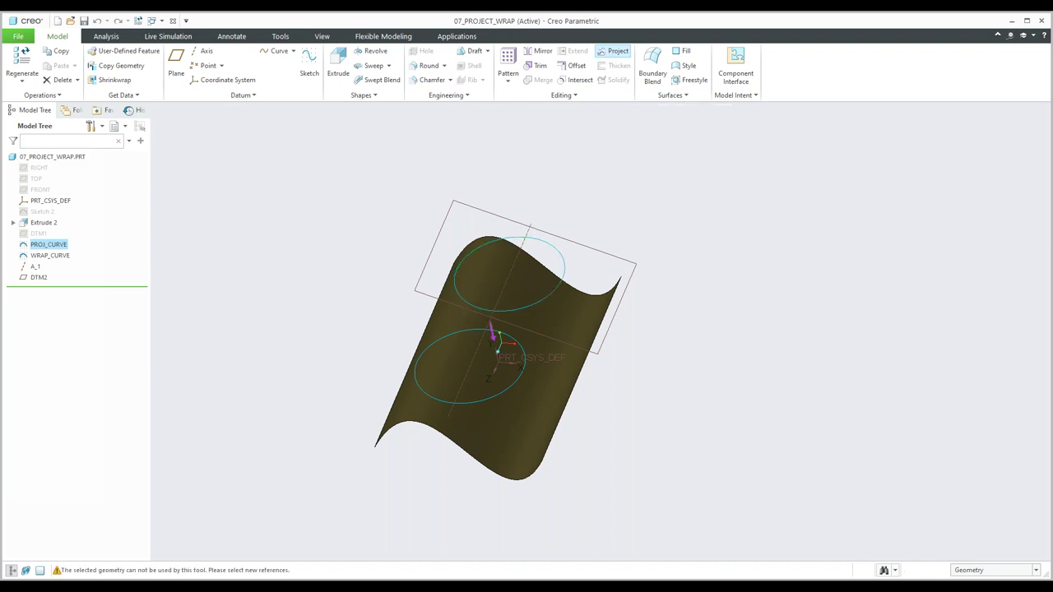
click(92, 95)
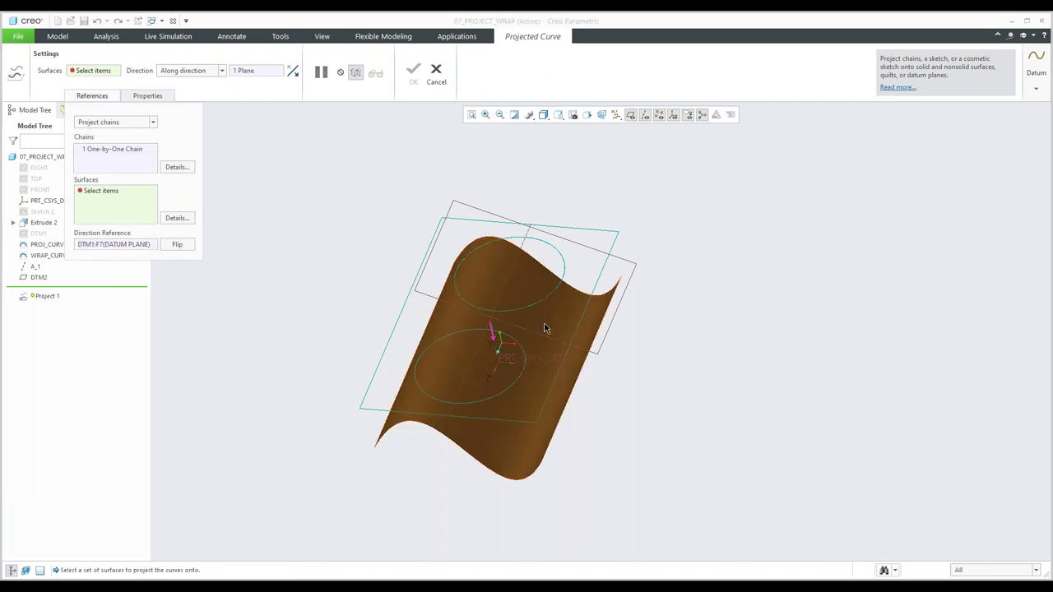
click(492, 329)
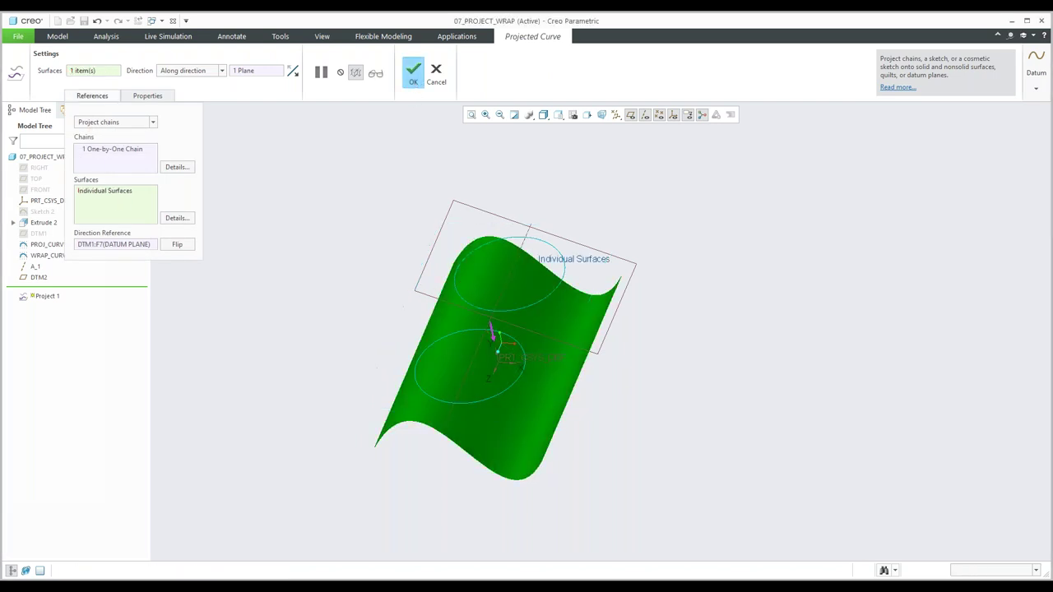
click(413, 74)
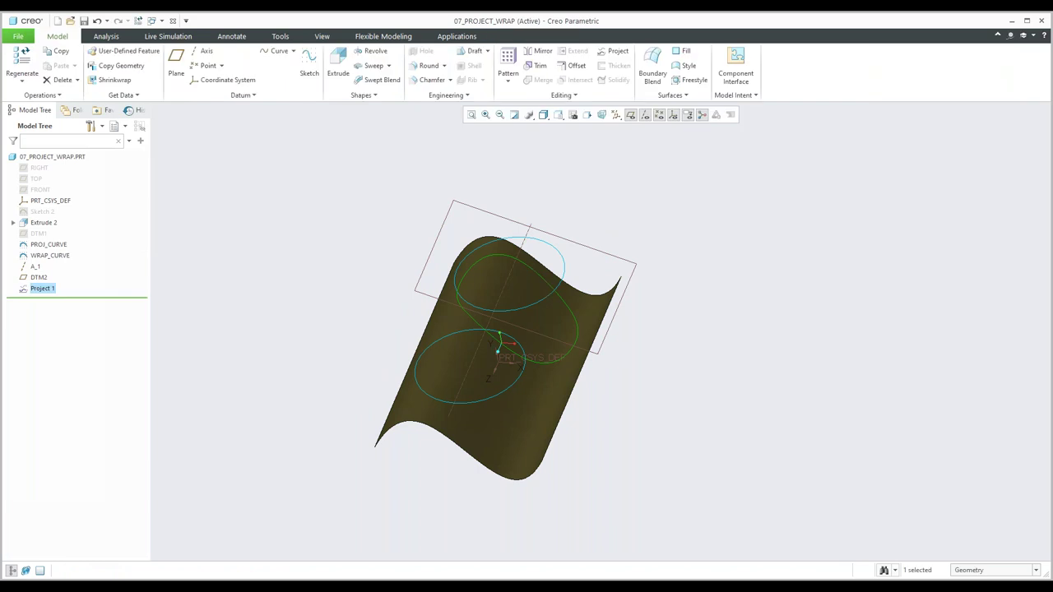
middle_drag(402, 219, 407, 317)
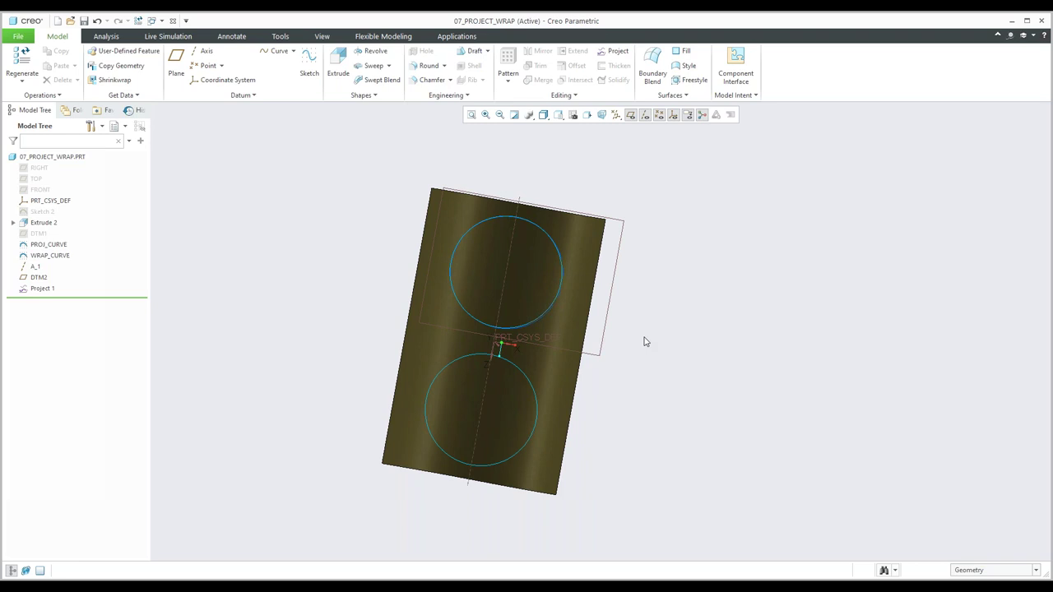
middle_drag(514, 311, 566, 353)
- Wrap the WRAP_CURVE circle onto the wavy surface as Wrap 1
click(534, 356)
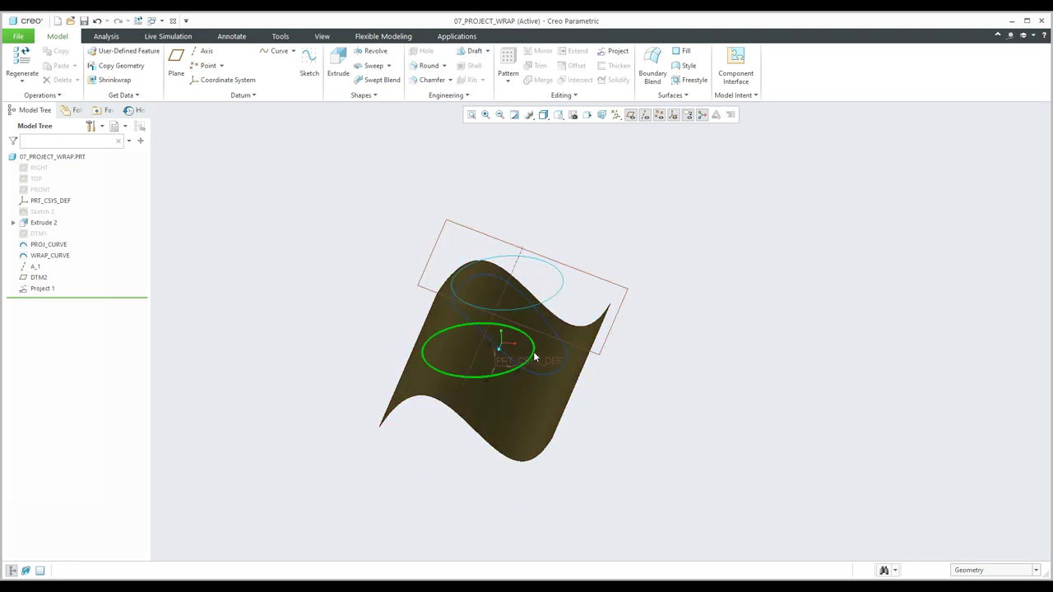
click(576, 96)
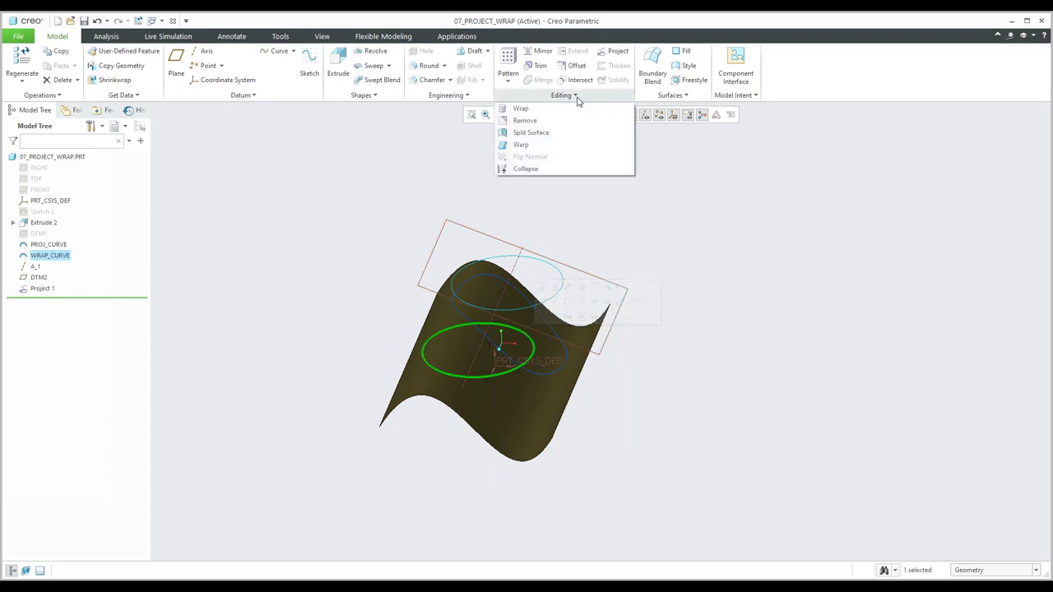
click(523, 109)
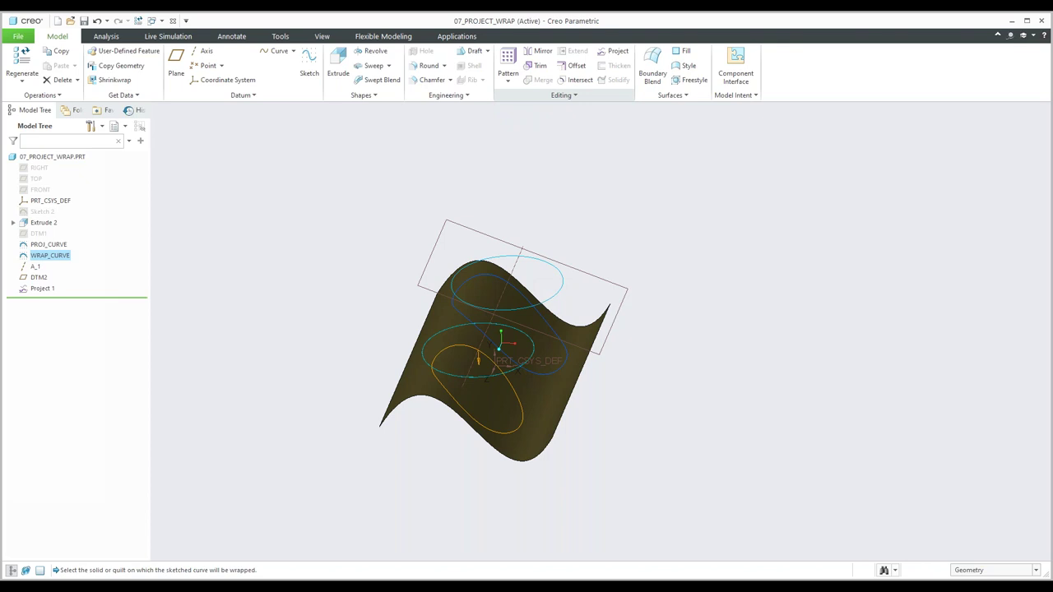
mouse_move(587, 192)
middle_down()
mouse_move(605, 172)
mouse_move(598, 207)
middle_up()
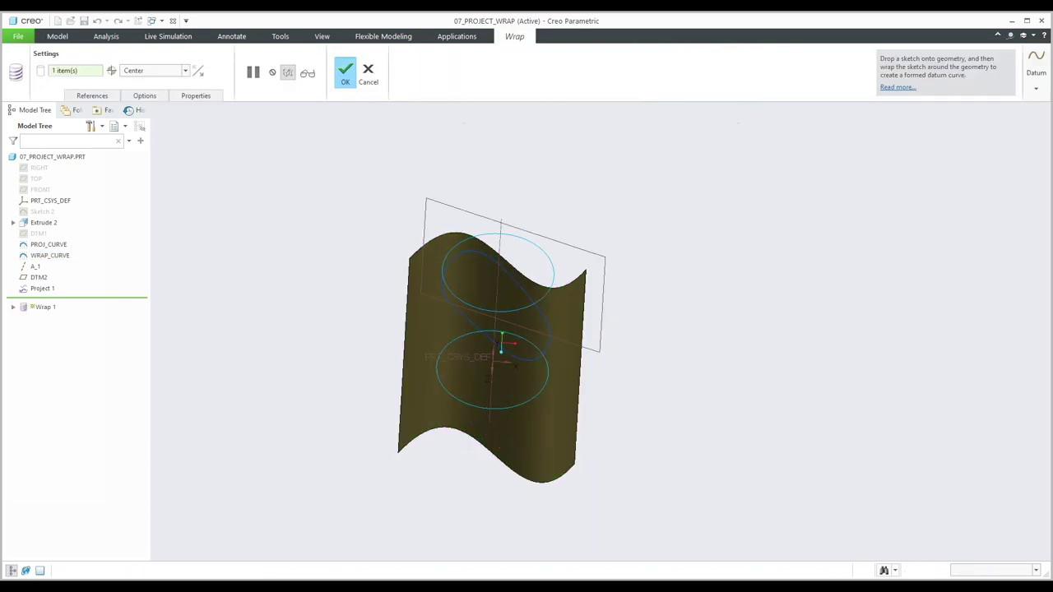
middle_click(355, 168)
middle_drag(354, 168, 433, 269)
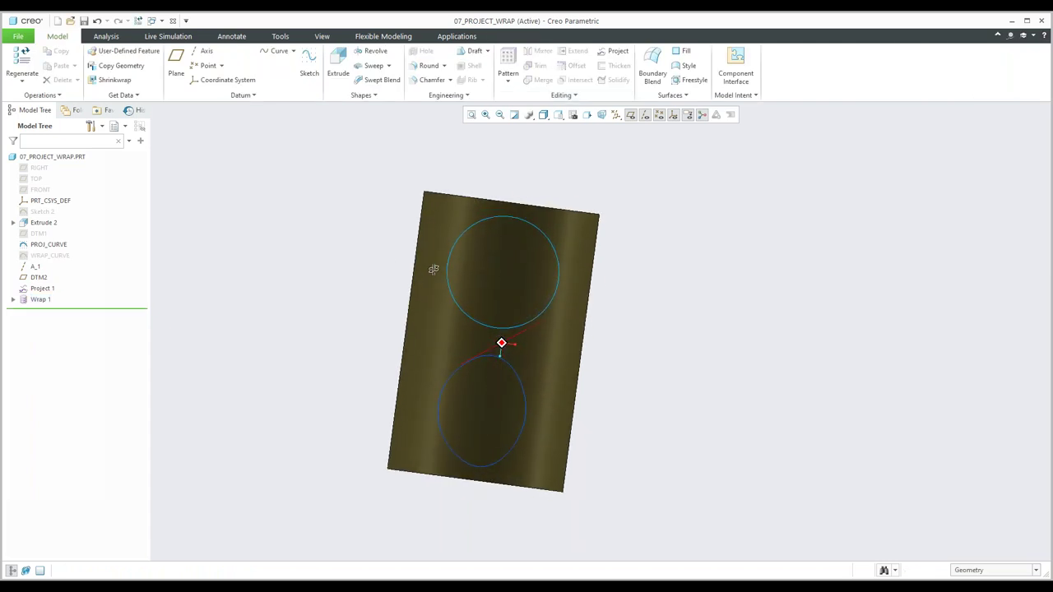
- Show the hidden WRAP_CURVE sketch again and view both circles on the surface
click(47, 256)
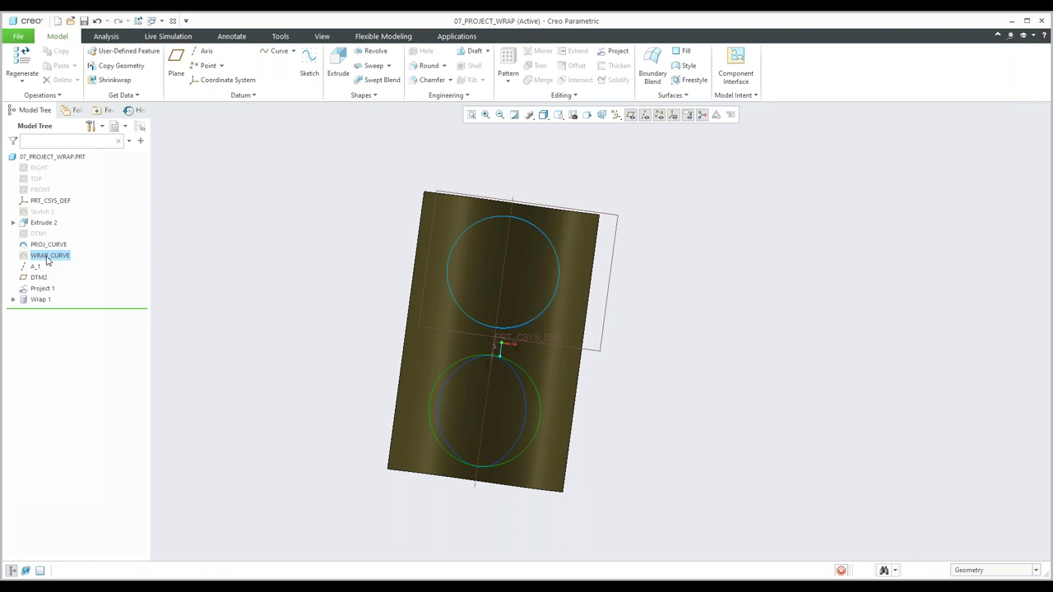
click(47, 258)
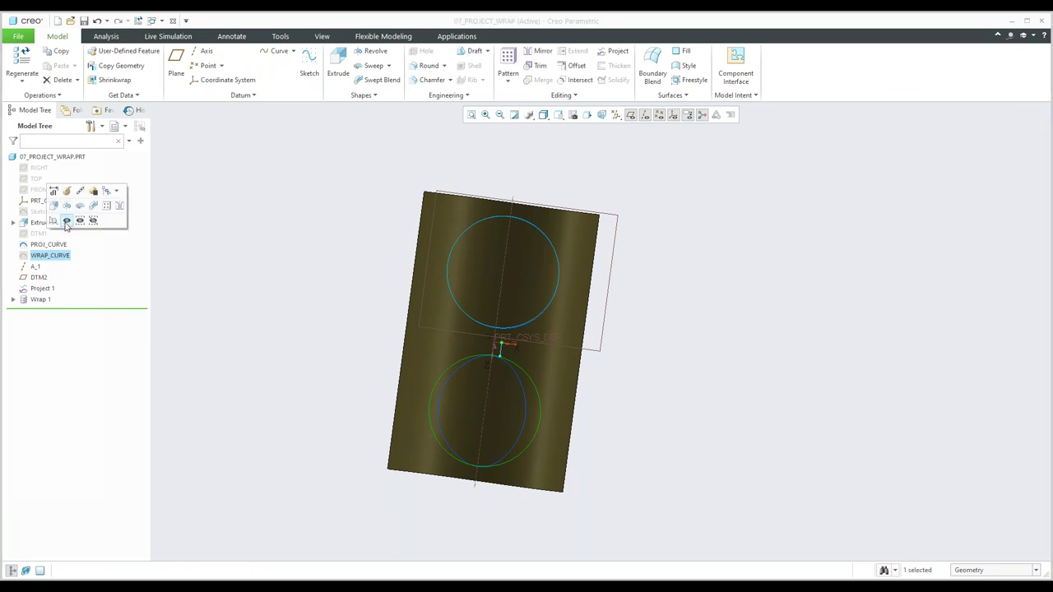
click(66, 220)
middle_drag(285, 284, 278, 293)
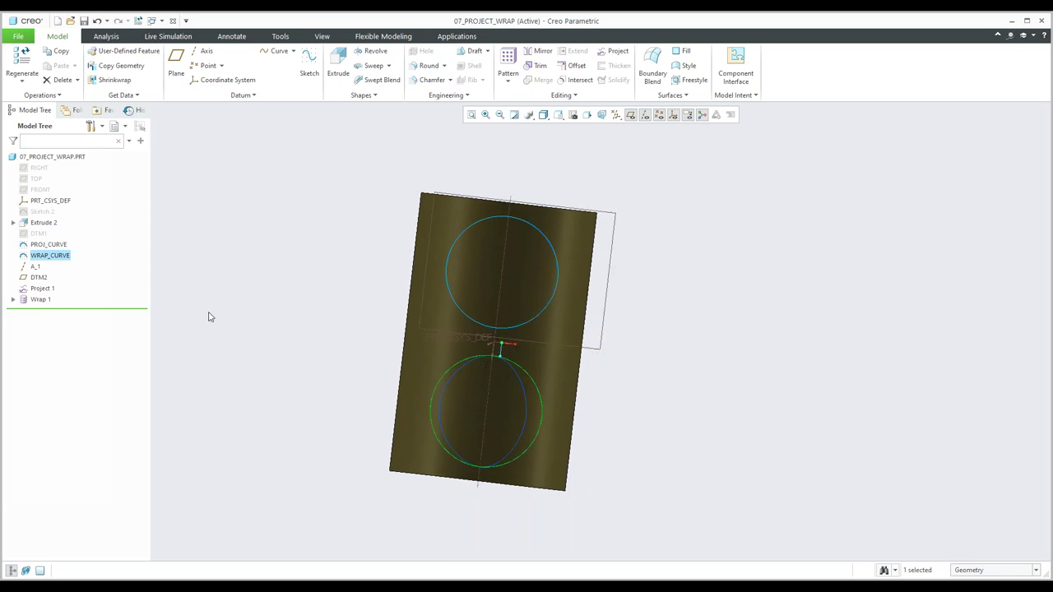
mouse_move(319, 362)
middle_down()
mouse_move(311, 297)
mouse_move(344, 311)
mouse_move(382, 297)
mouse_move(384, 308)
middle_up()
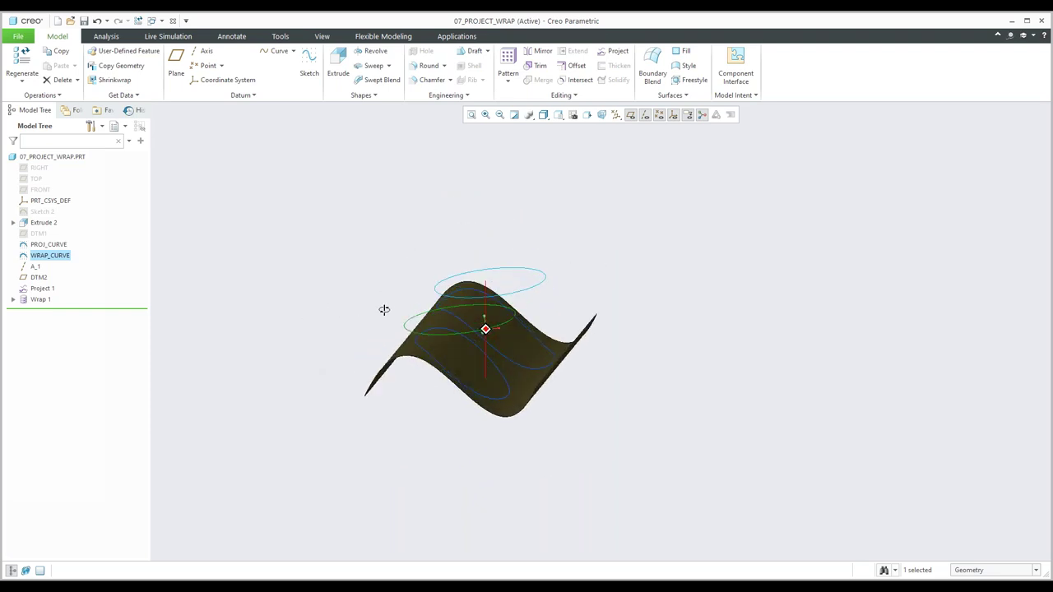
click(301, 220)
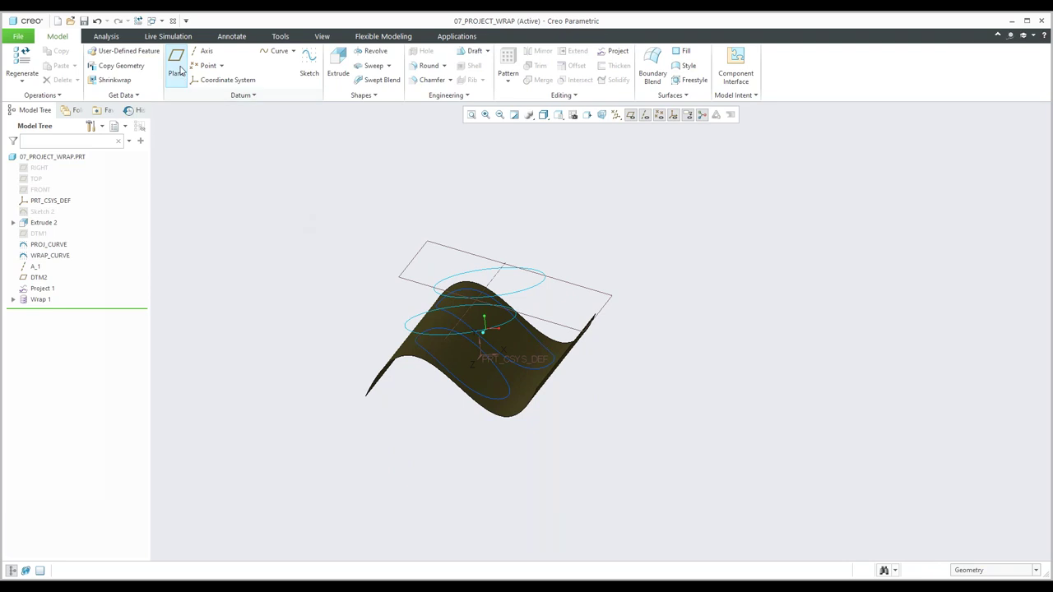
- Open 08_curves_offset.prt and select the lower edge of its freeform surface
click(70, 25)
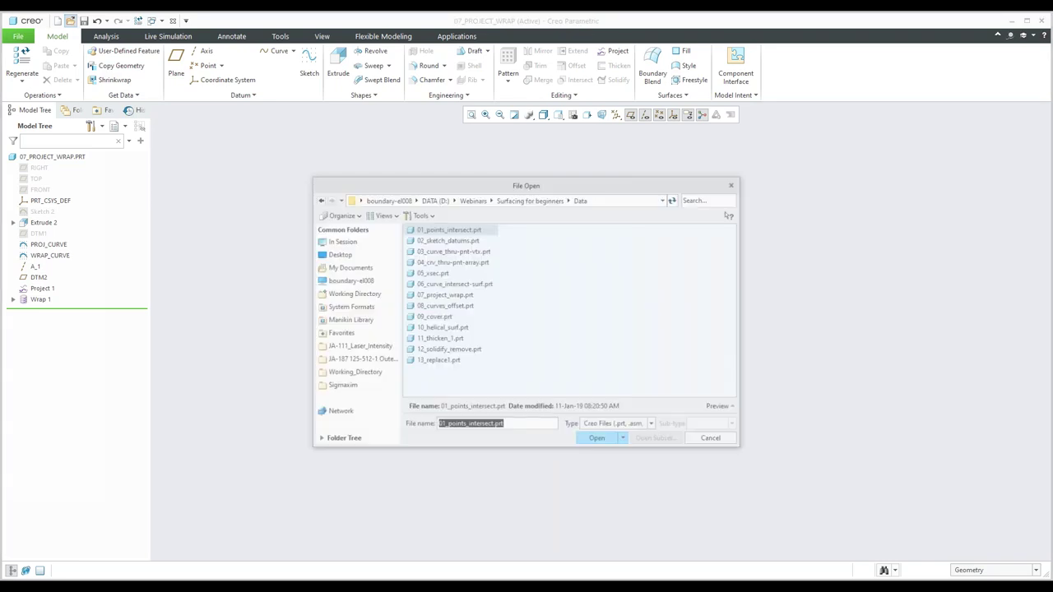
click(452, 306)
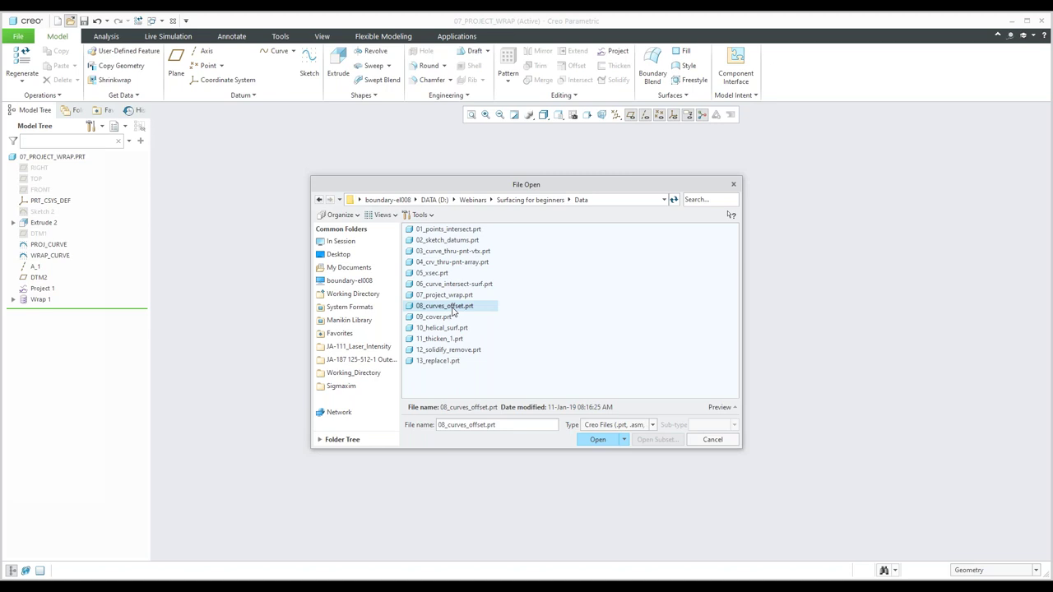
double_click(451, 306)
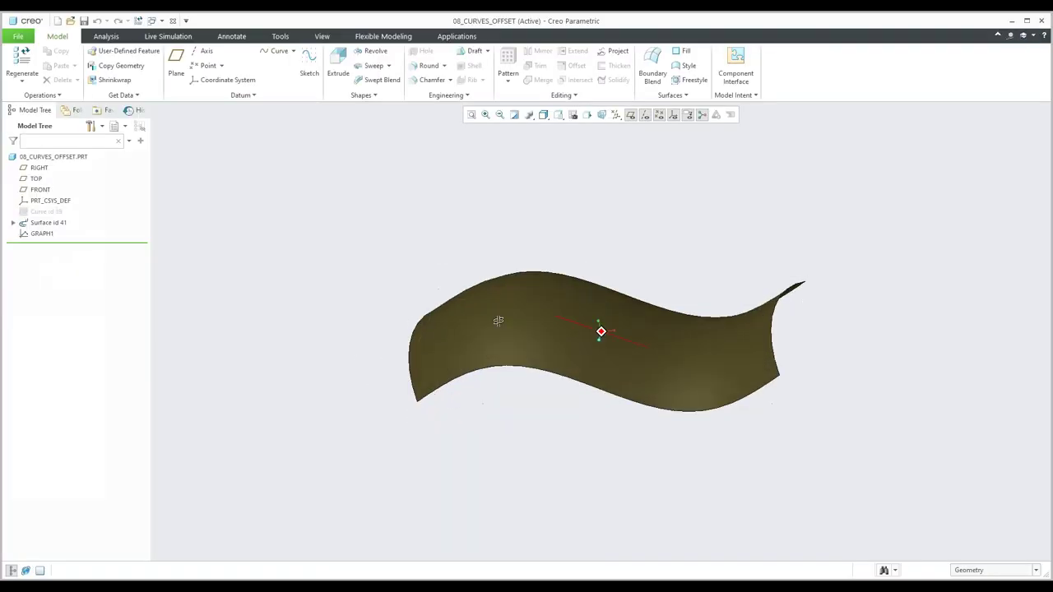
middle_drag(496, 317, 458, 332)
shift+middle_drag(566, 221, 489, 247)
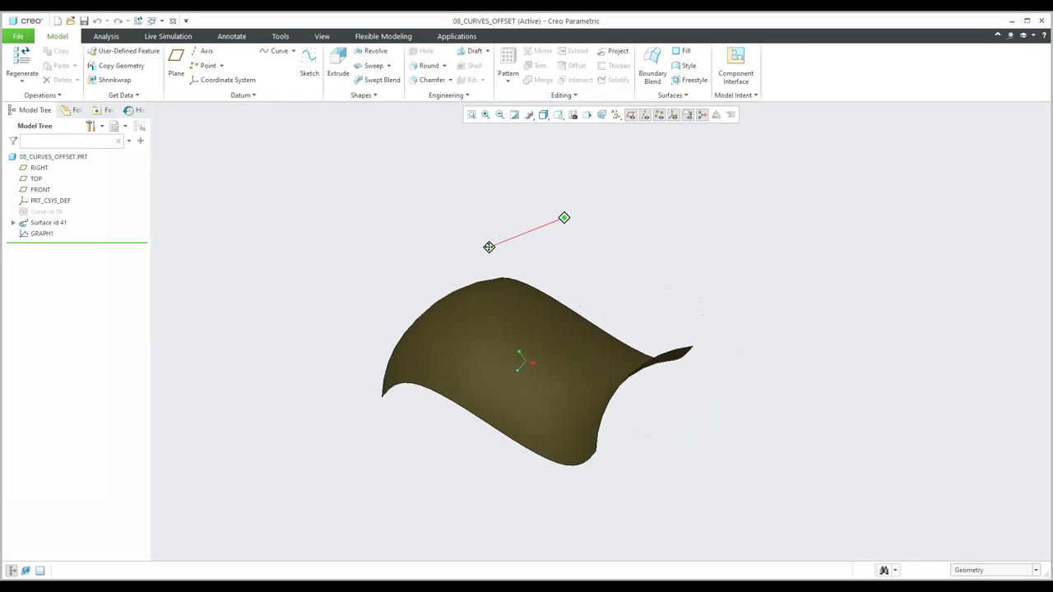
click(459, 410)
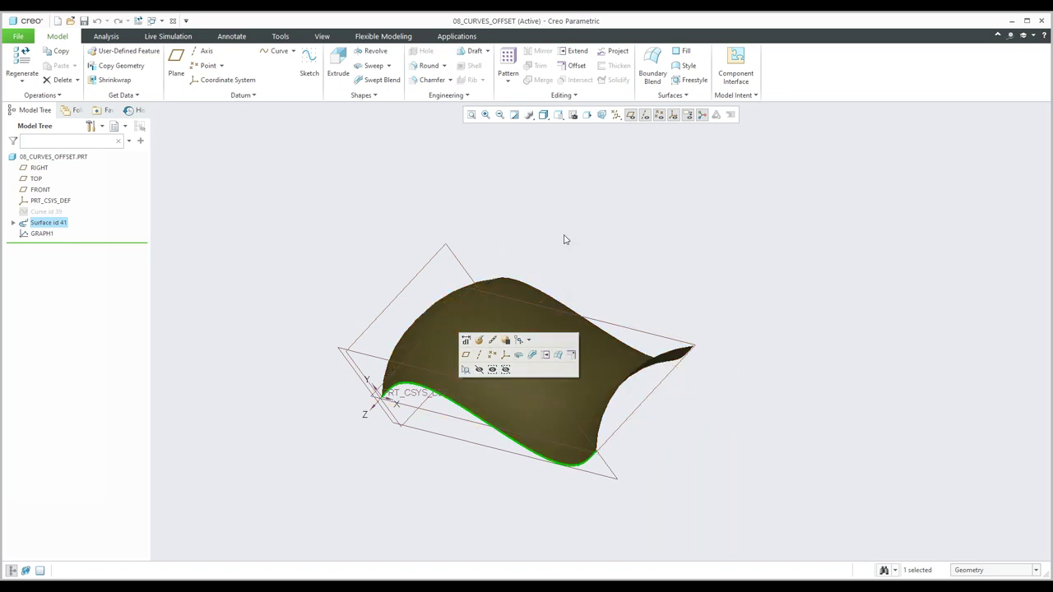
- Create Offset 1, a curve 0.5 in from the lower boundary edge, then select the far end edge
click(574, 67)
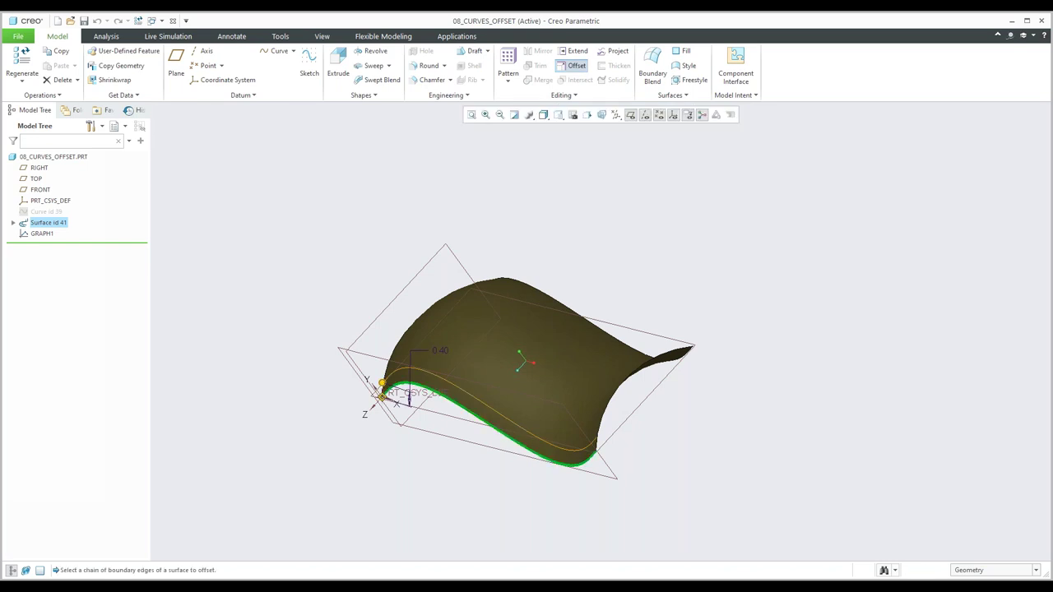
drag(382, 387, 417, 329)
middle_drag(417, 329, 378, 397)
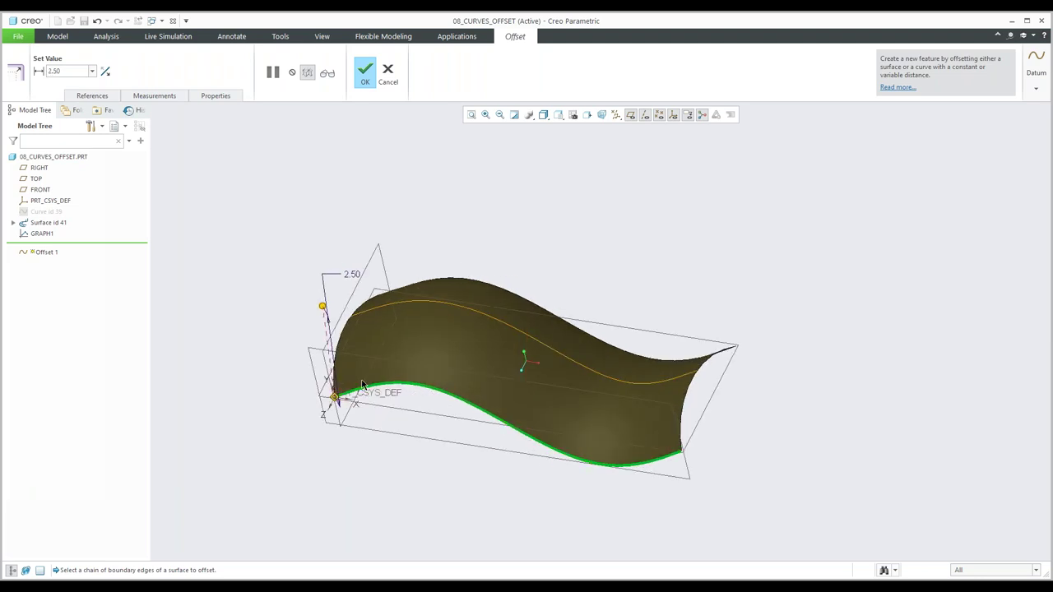
middle_drag(515, 421, 346, 266)
drag(346, 266, 349, 333)
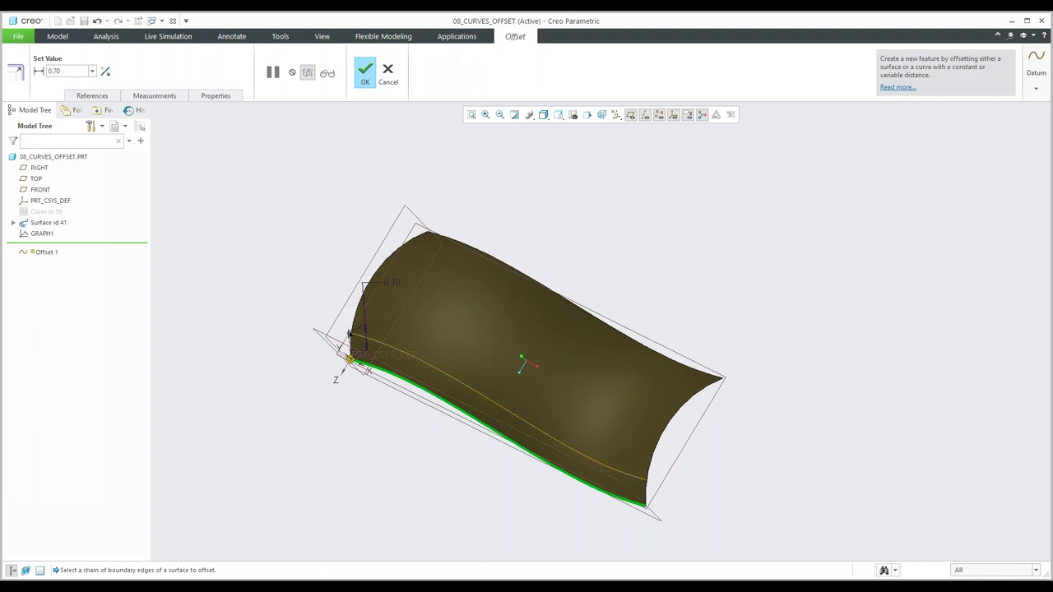
double_click(392, 281)
text(0.5)
key(Return)
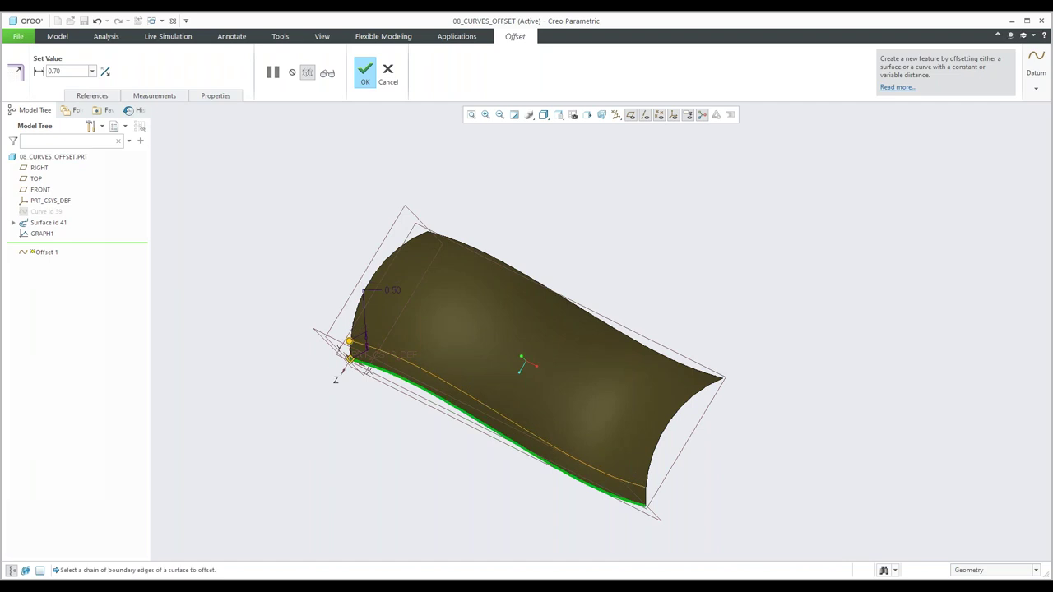
click(364, 74)
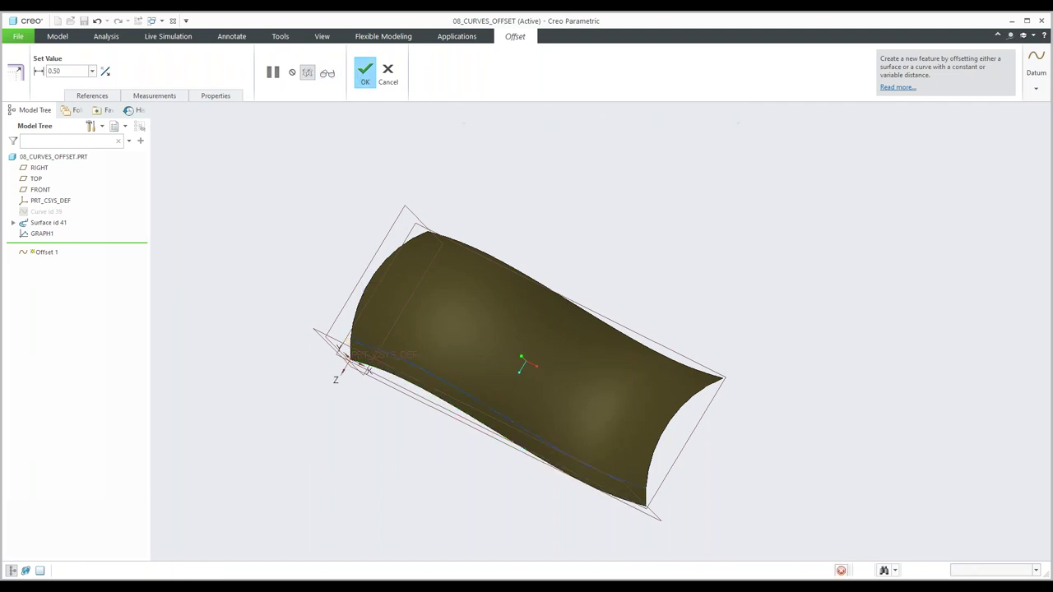
click(527, 181)
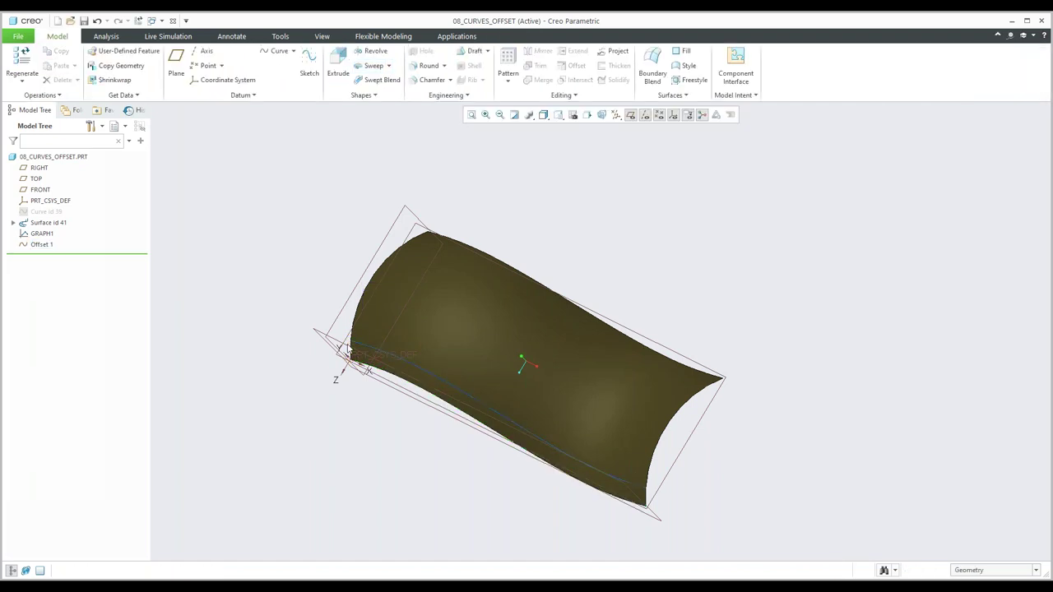
click(665, 436)
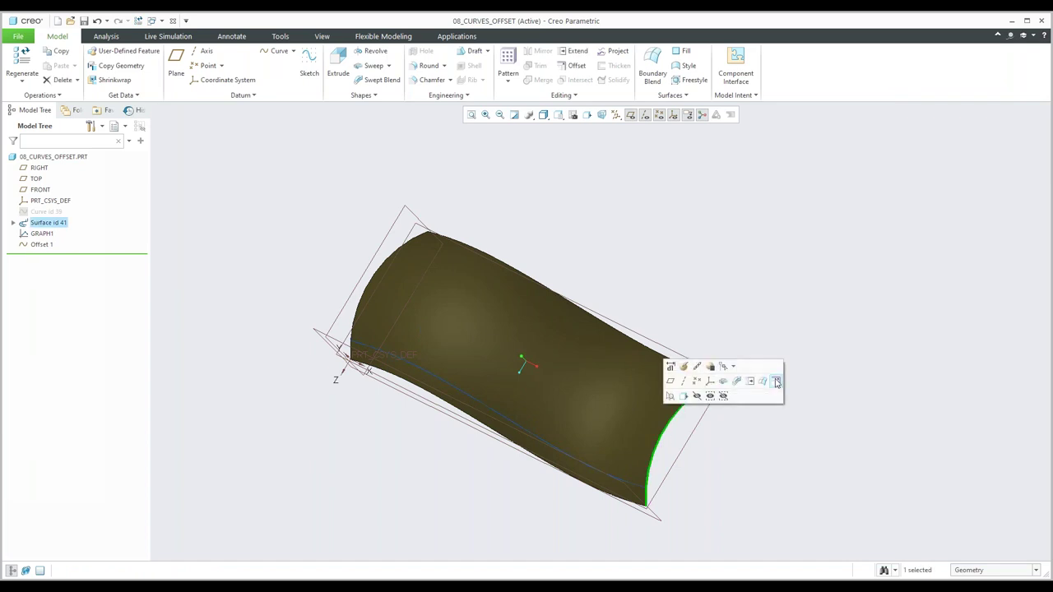
- Add Offset 2 at 1.00 from the far end edge and begin an offset from the top edge
click(777, 381)
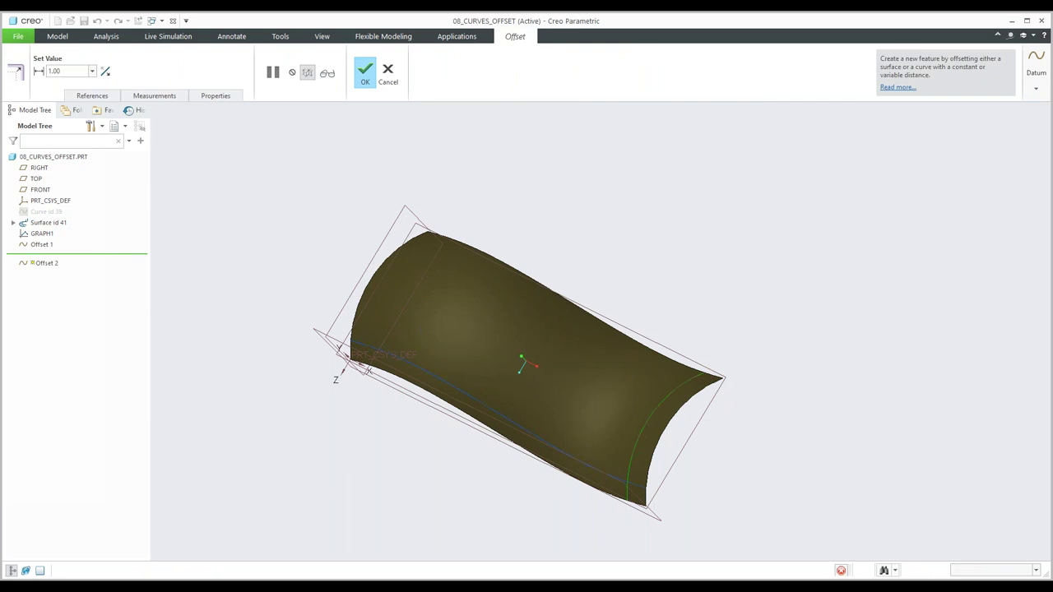
middle_click(683, 370)
click(683, 370)
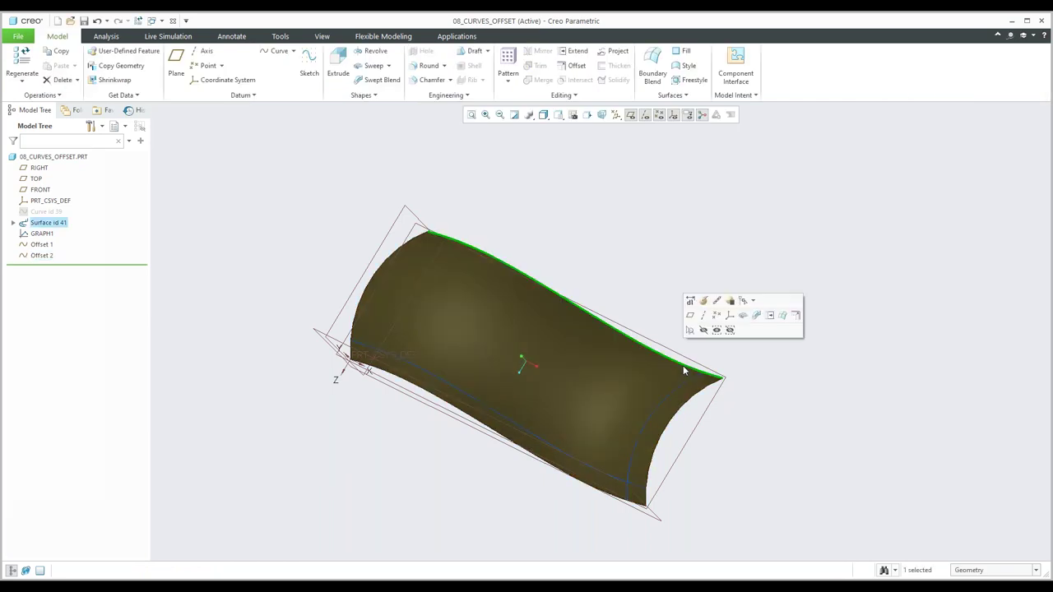
click(575, 65)
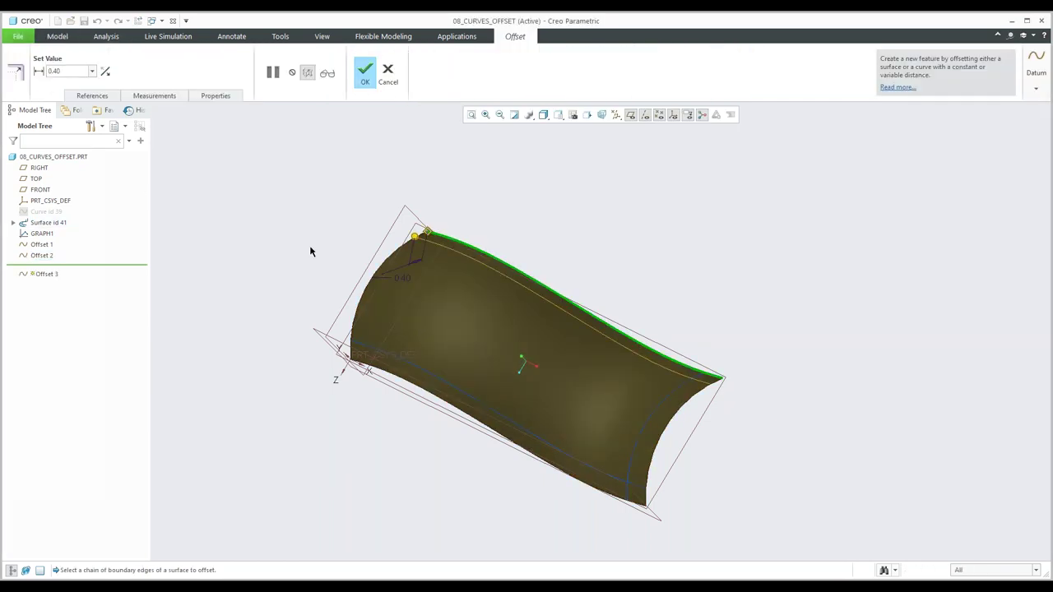
- Finish Offset 3 at 0.5 from the top edge
text(0.5)
key(Return)
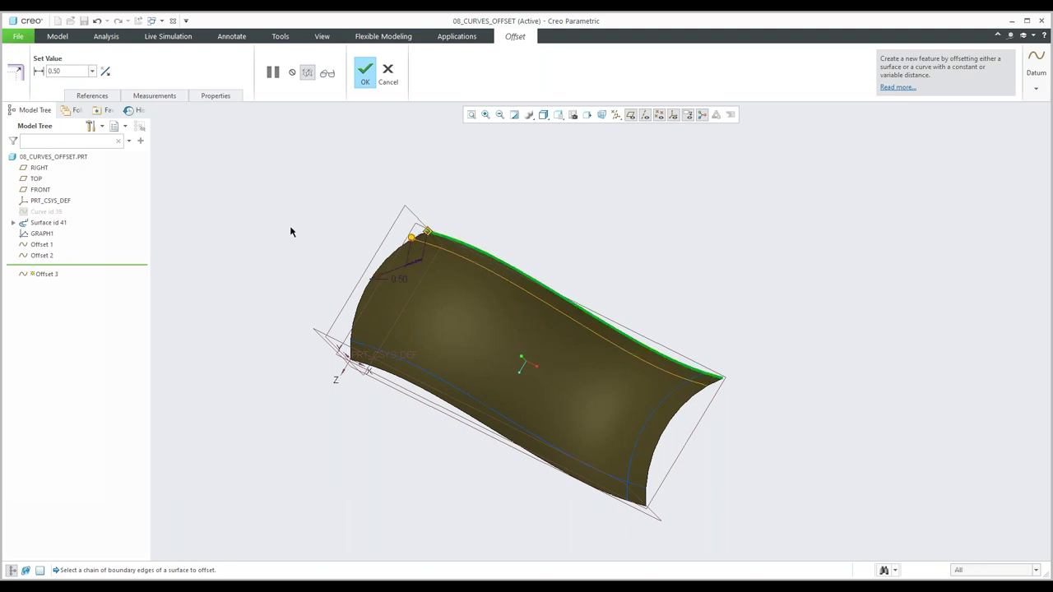
middle_click(379, 272)
- Add Offset 4 along the near end edge and view all four offset curves
click(382, 267)
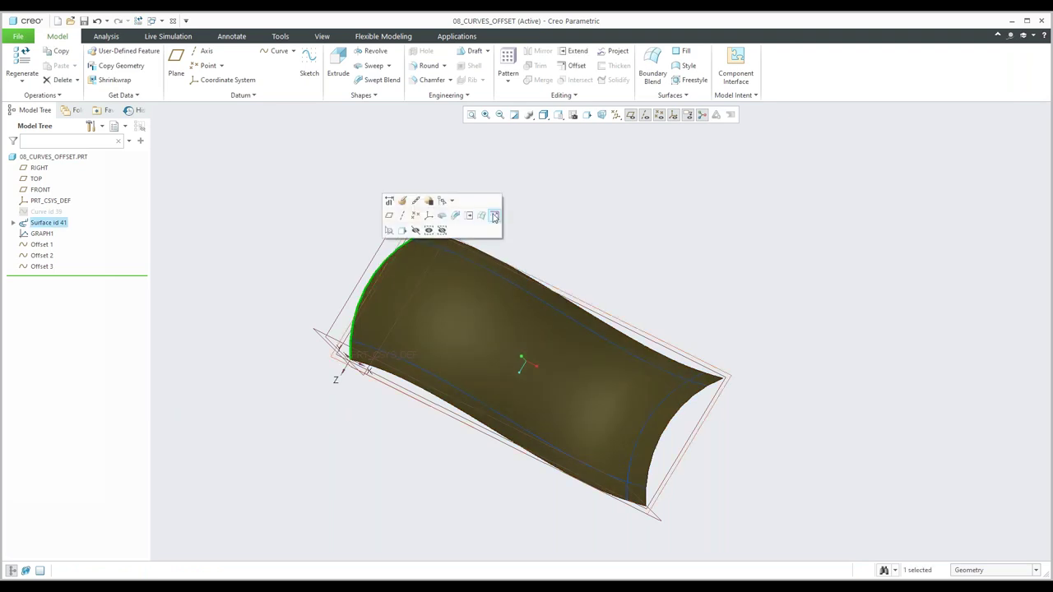
click(494, 216)
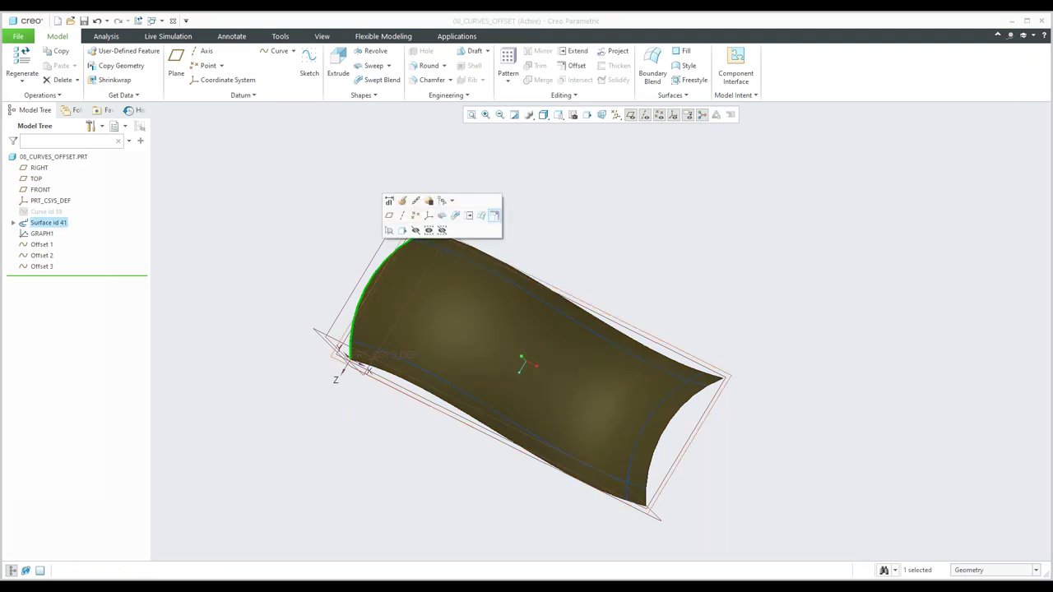
middle_click(507, 203)
mouse_move(508, 208)
middle_down()
mouse_move(538, 419)
mouse_move(490, 348)
mouse_move(484, 375)
mouse_move(468, 382)
middle_up()
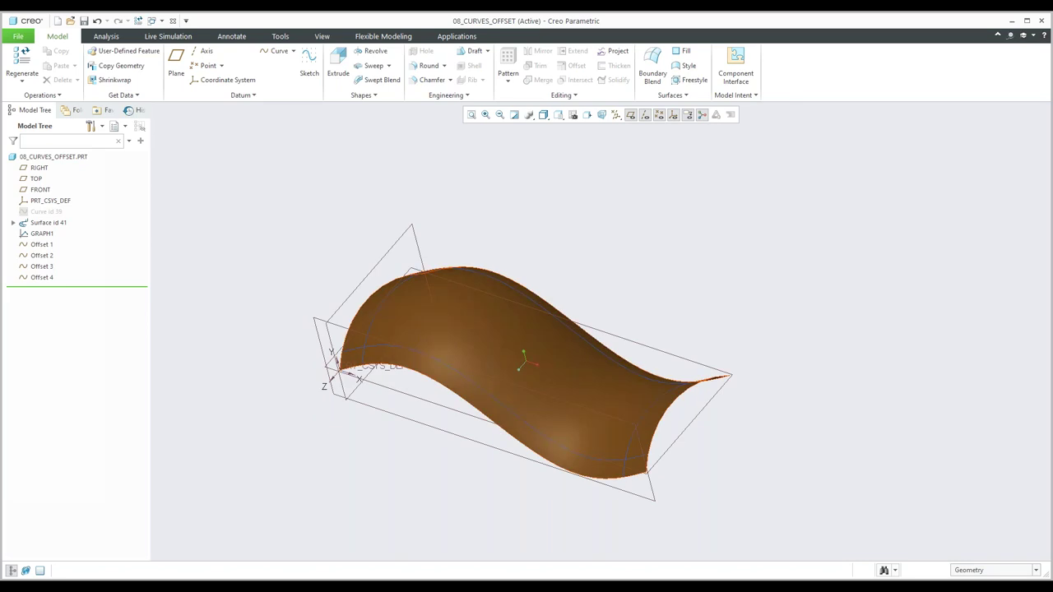
click(463, 373)
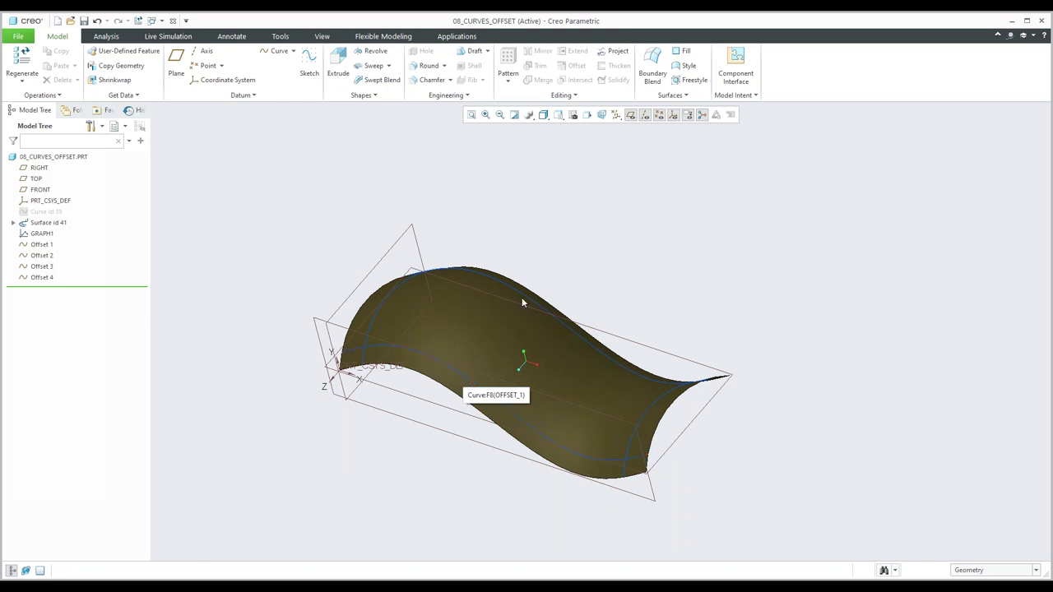
mouse_move(535, 290)
middle_down()
mouse_move(574, 260)
mouse_move(567, 248)
middle_up()
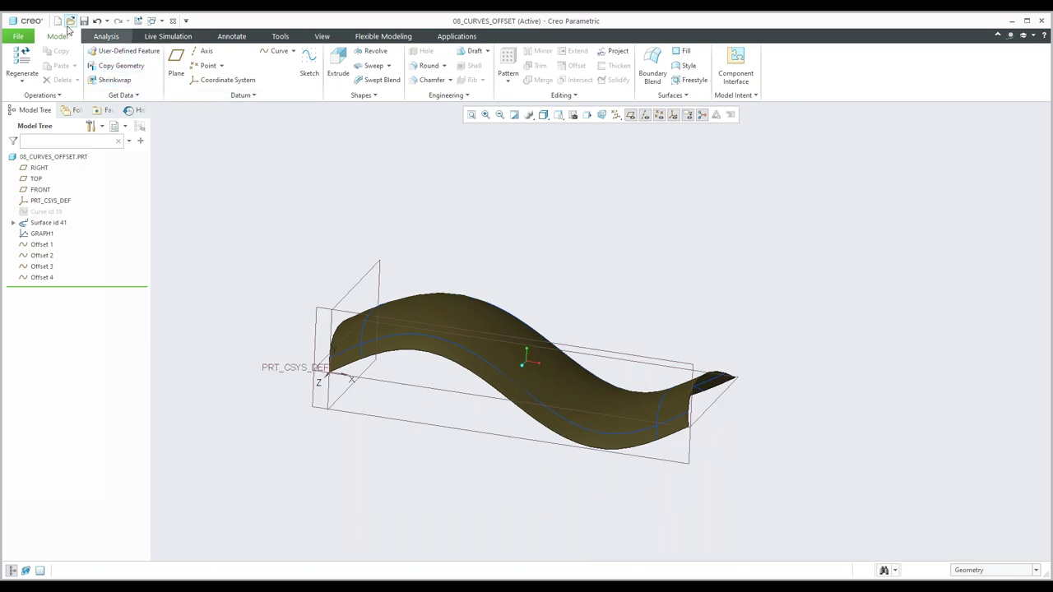
- Open 09_cover.prt, hide the datum planes, and orbit the cover upright
click(69, 20)
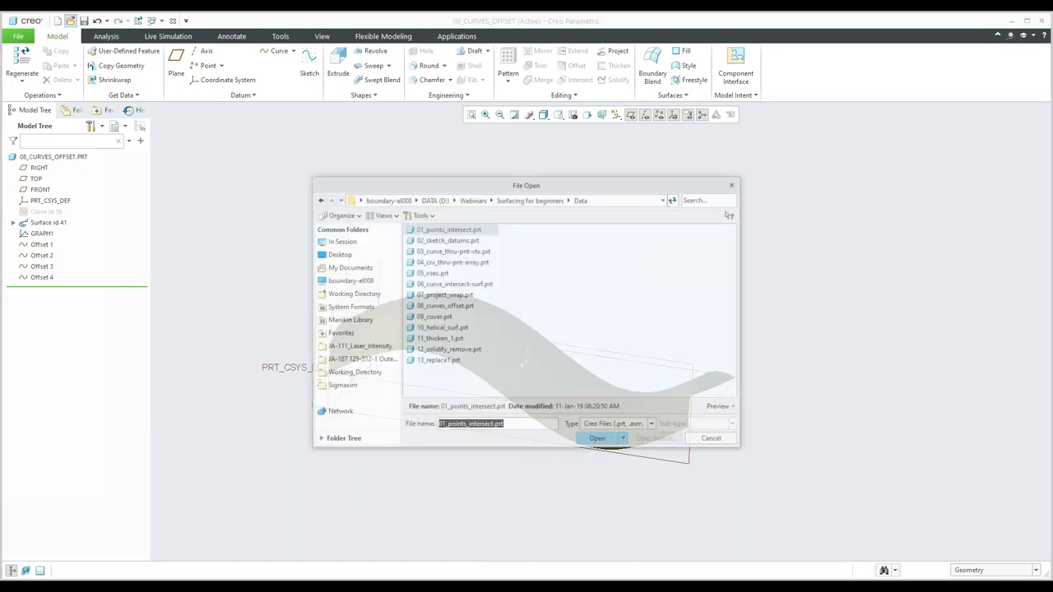
click(437, 318)
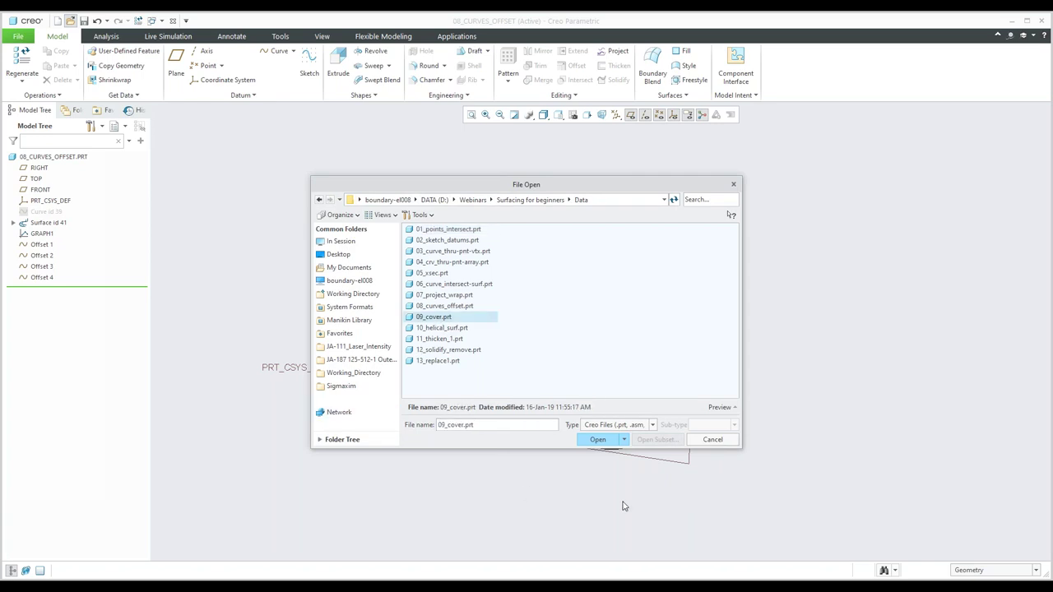
click(594, 441)
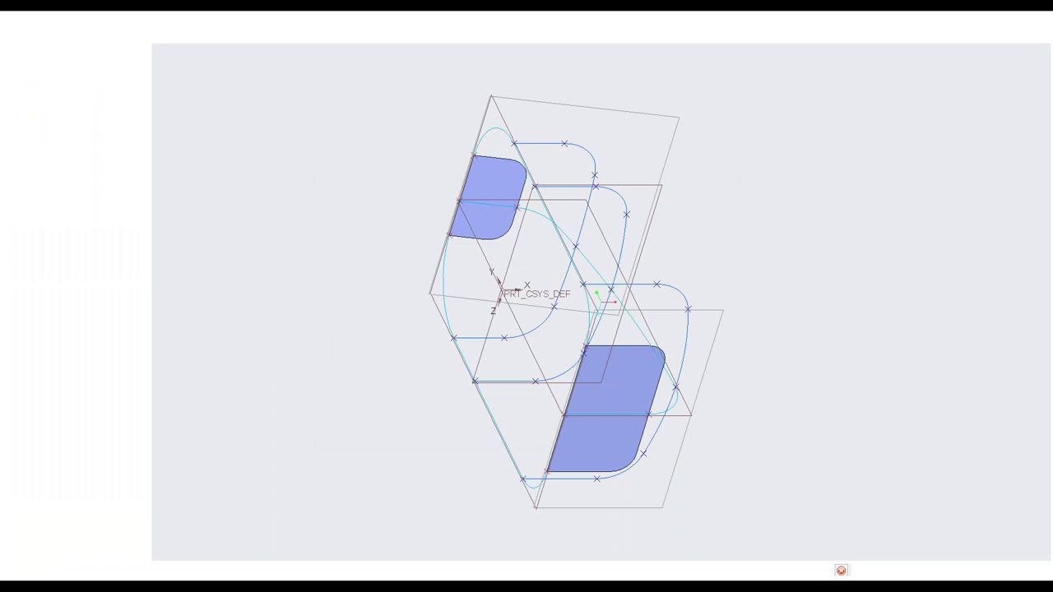
click(631, 114)
middle_drag(566, 323, 467, 207)
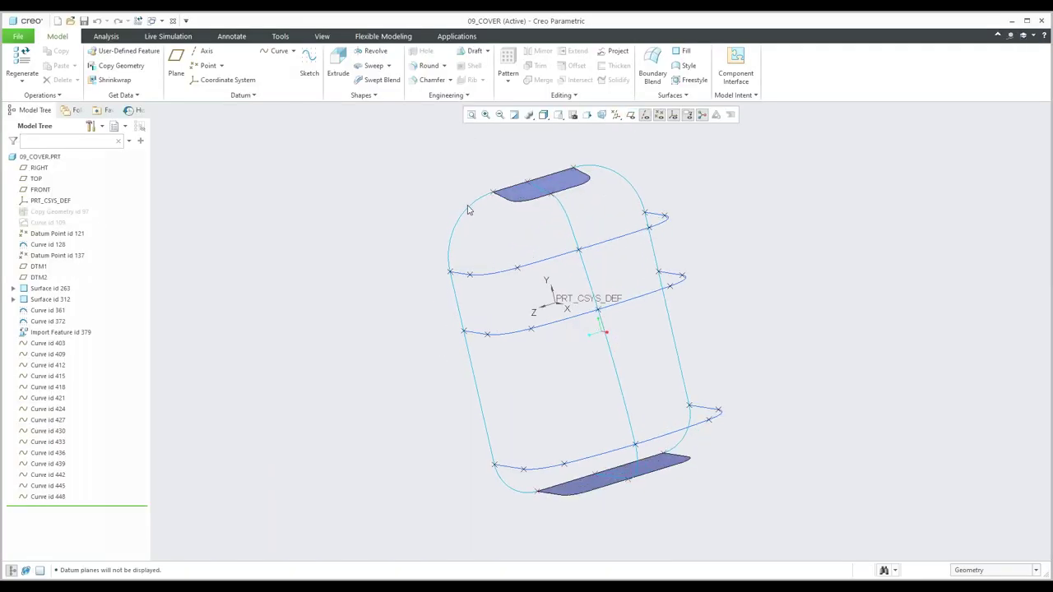
click(468, 211)
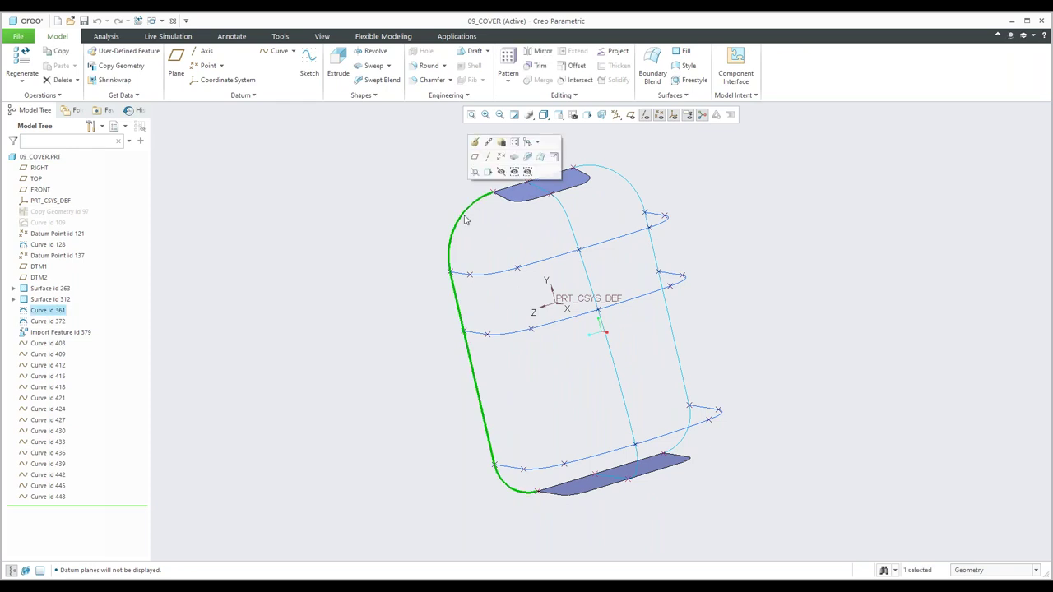
click(493, 272)
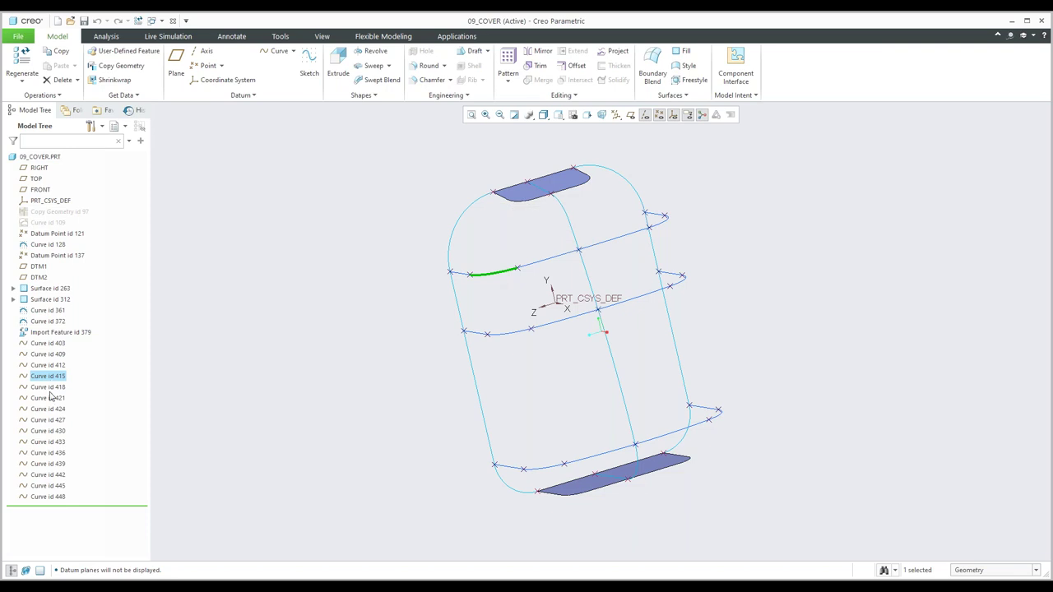
middle_drag(506, 345, 528, 340)
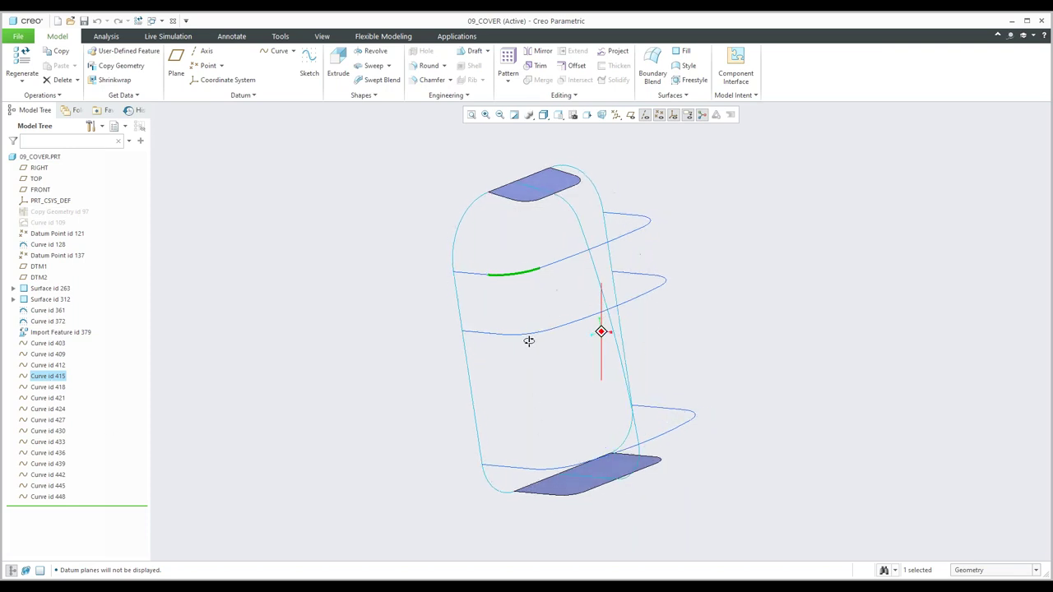
click(475, 274)
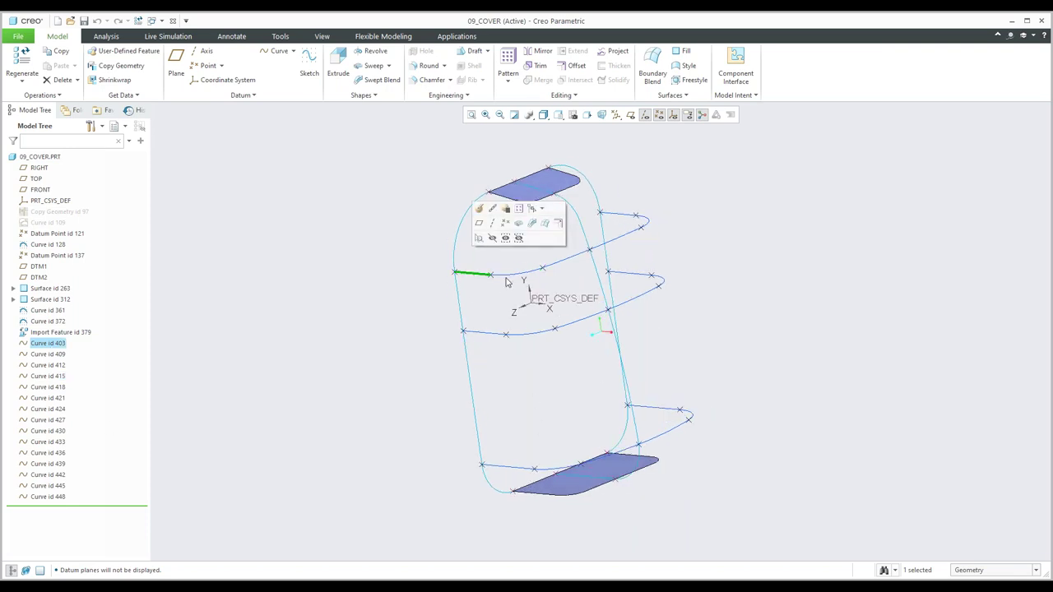
click(507, 275)
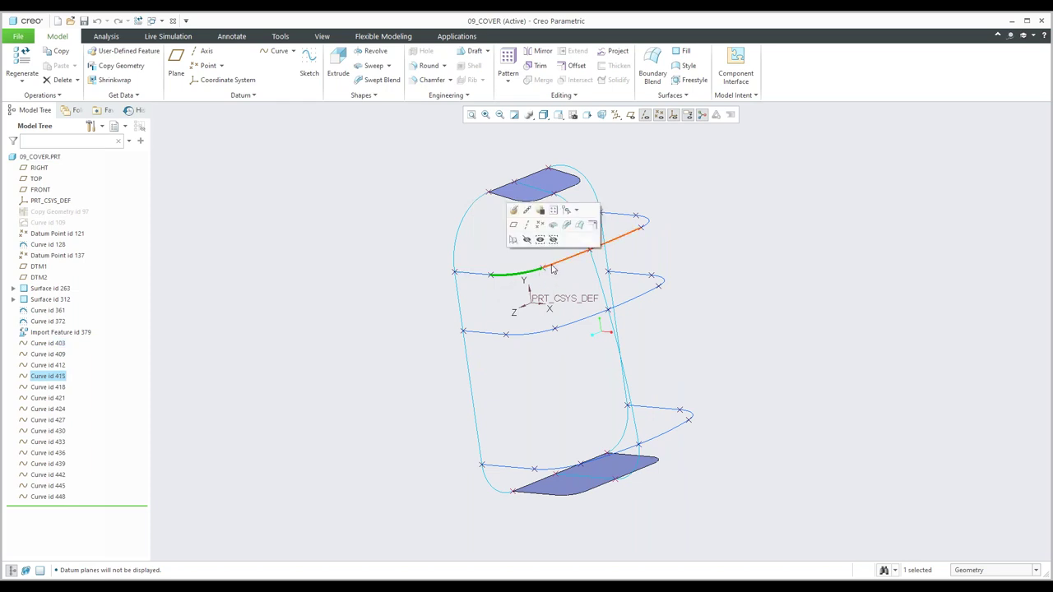
click(588, 250)
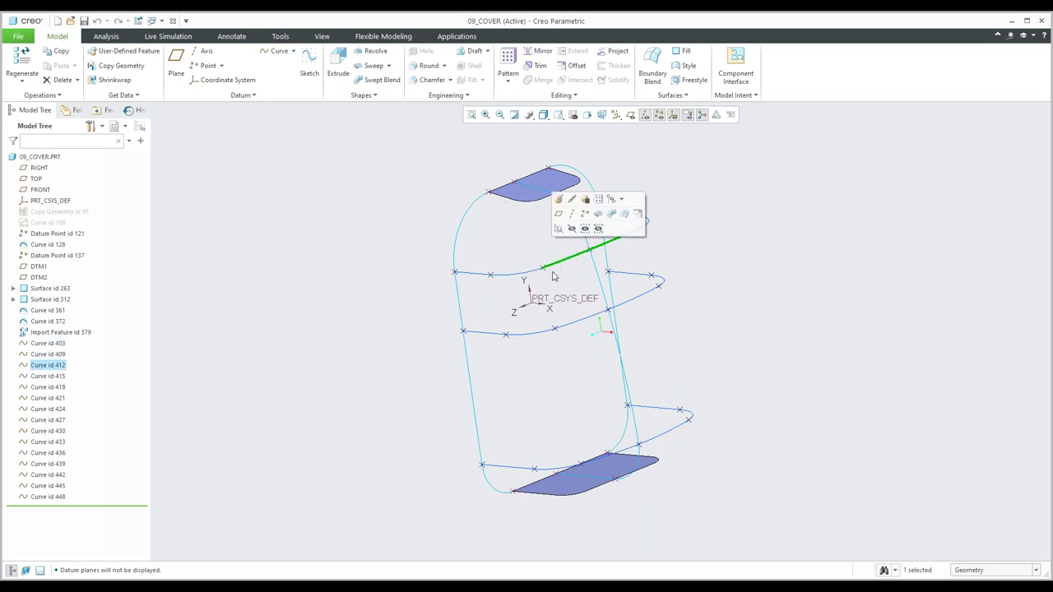
click(667, 249)
mouse_move(667, 249)
middle_down()
mouse_move(655, 250)
mouse_move(658, 235)
middle_up()
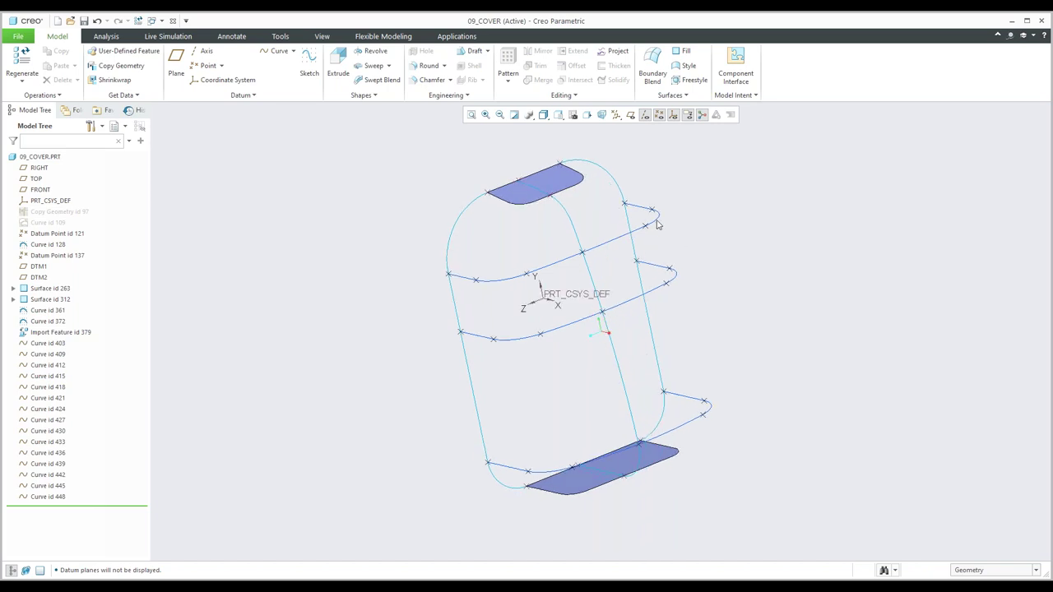
click(656, 222)
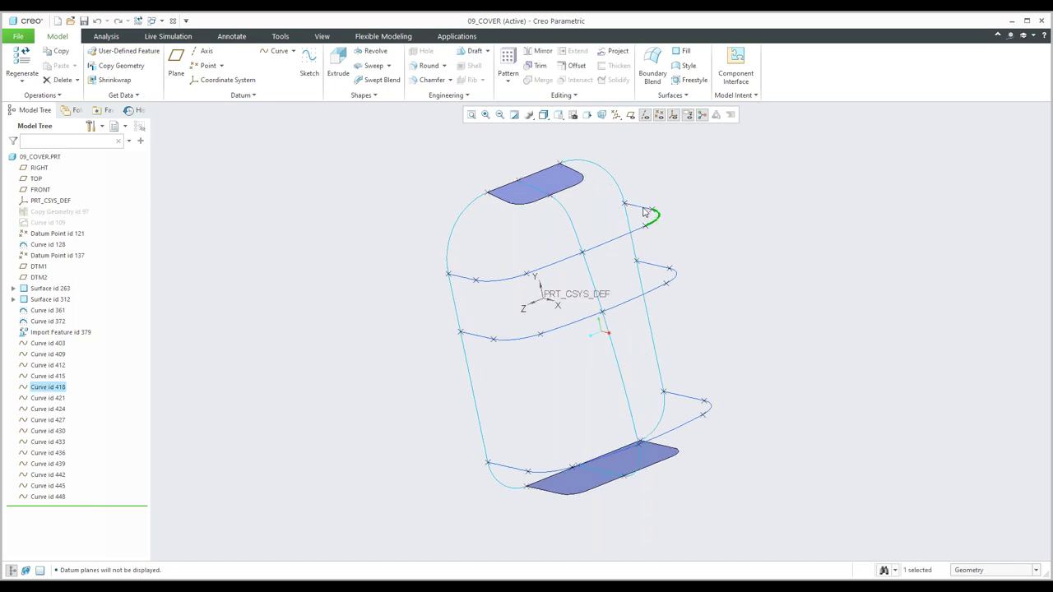
click(688, 256)
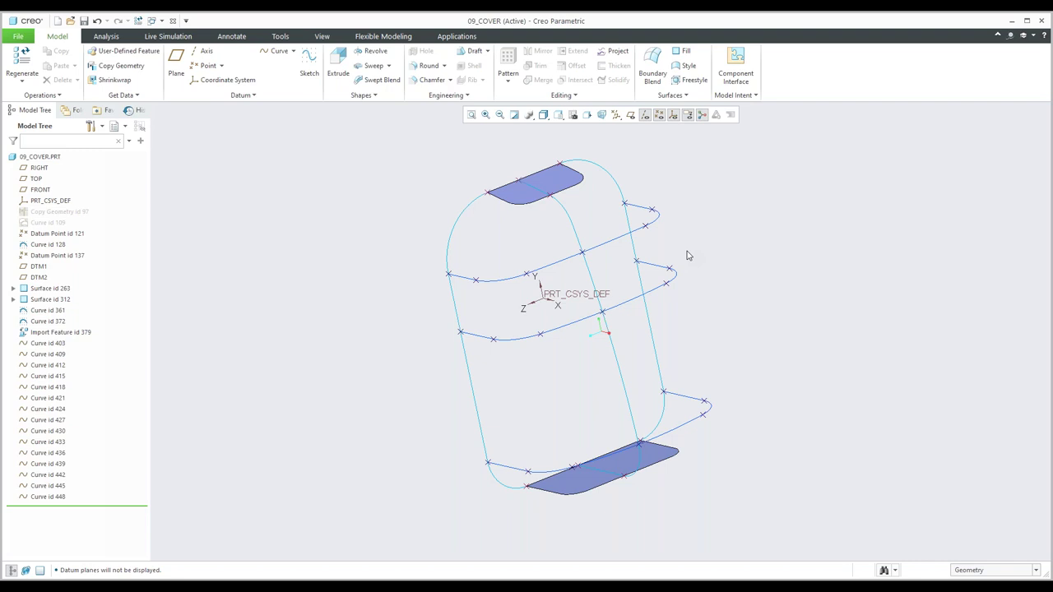
click(42, 333)
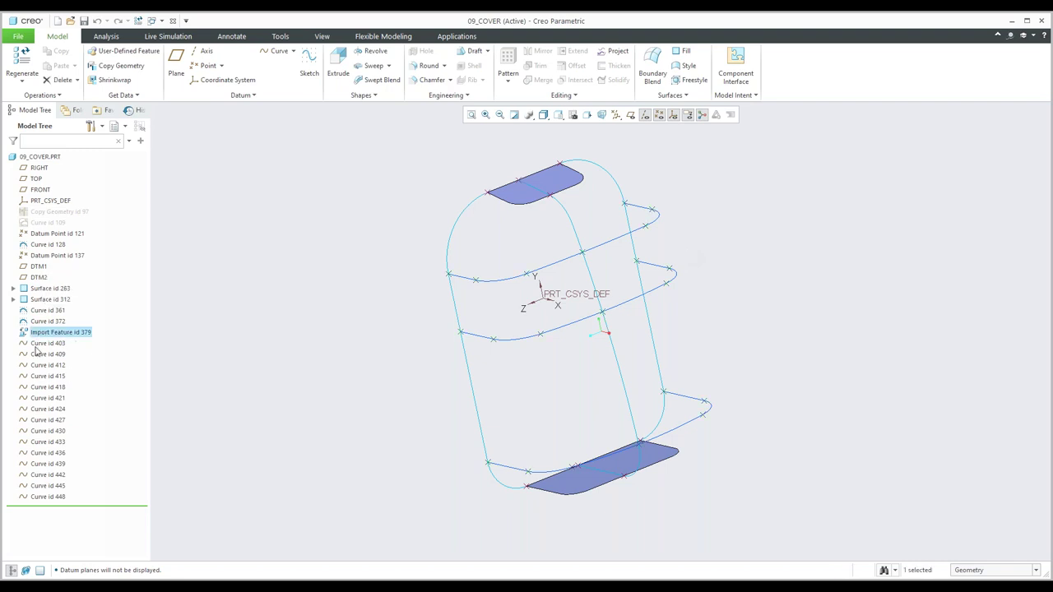
click(43, 343)
shift+click(37, 497)
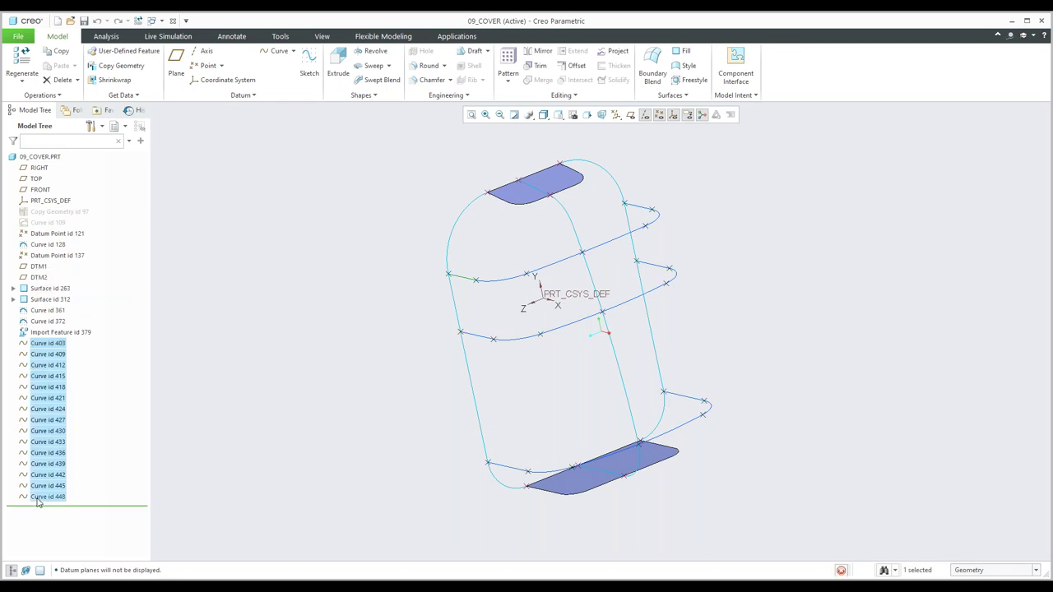
click(298, 335)
middle_drag(299, 336, 332, 331)
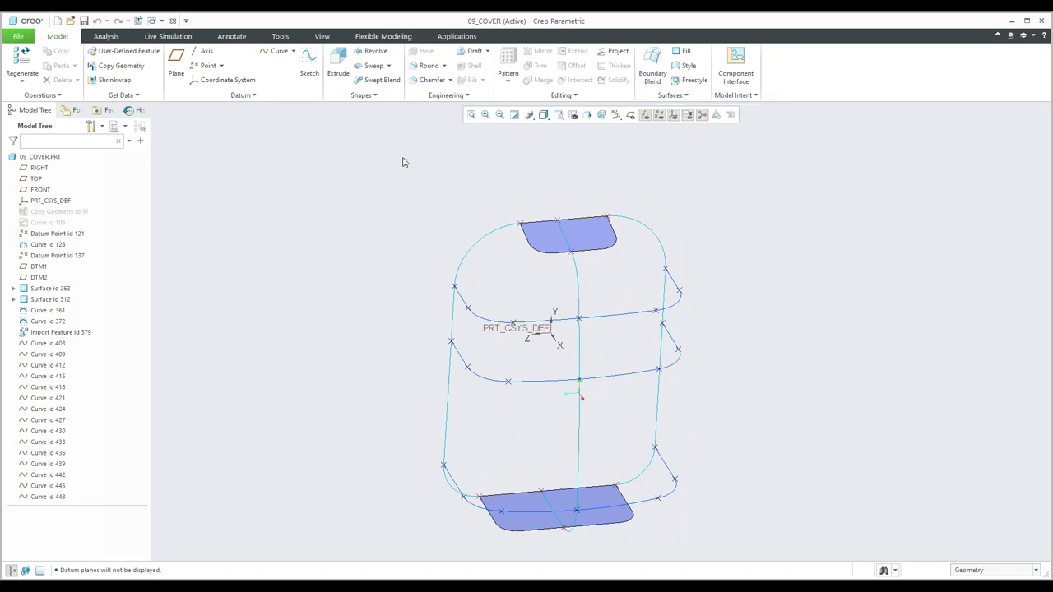
click(338, 66)
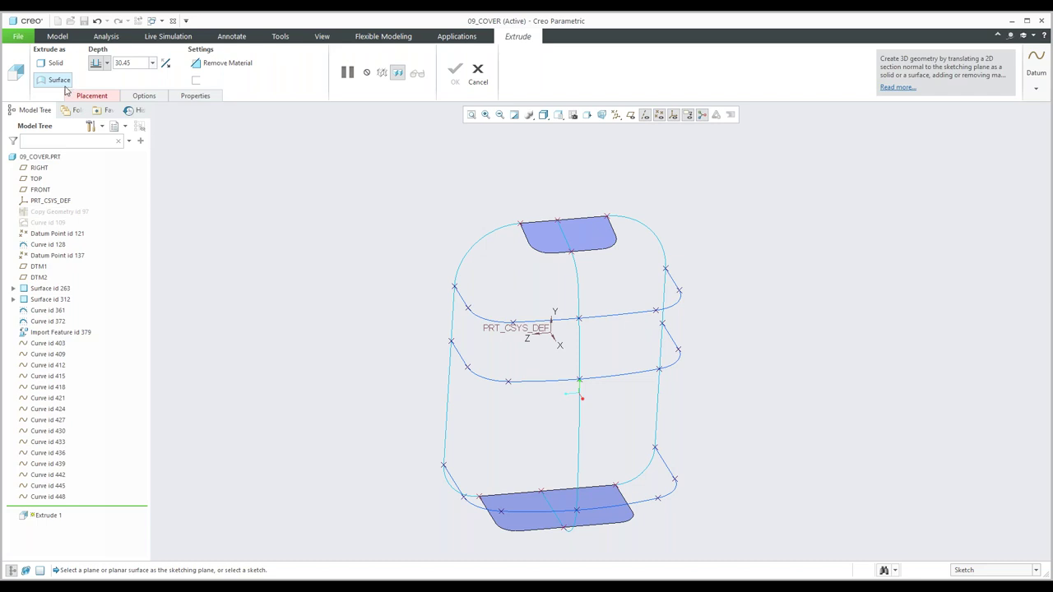
click(477, 74)
click(527, 322)
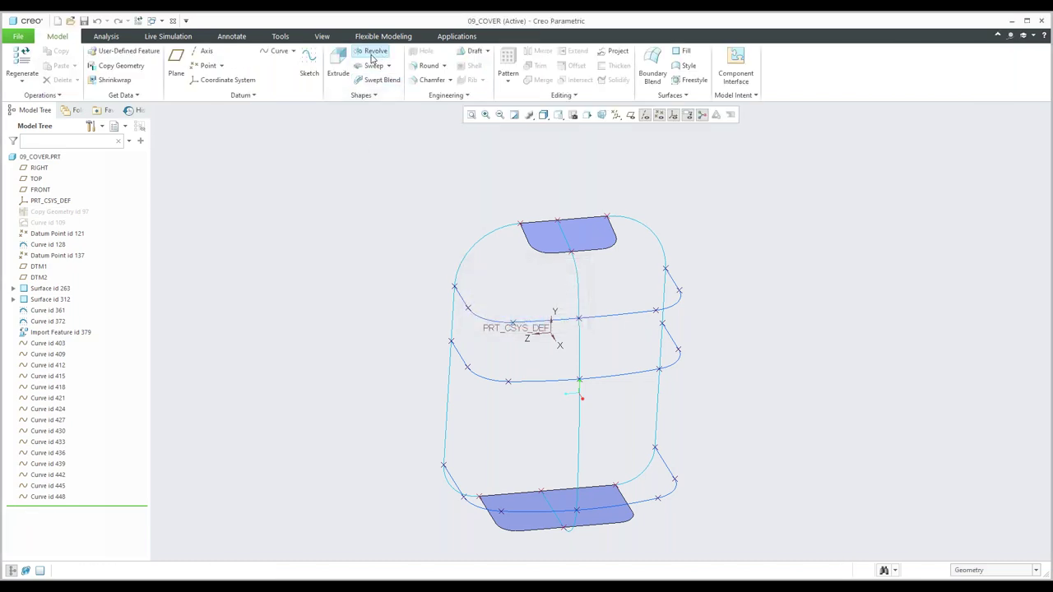
click(371, 51)
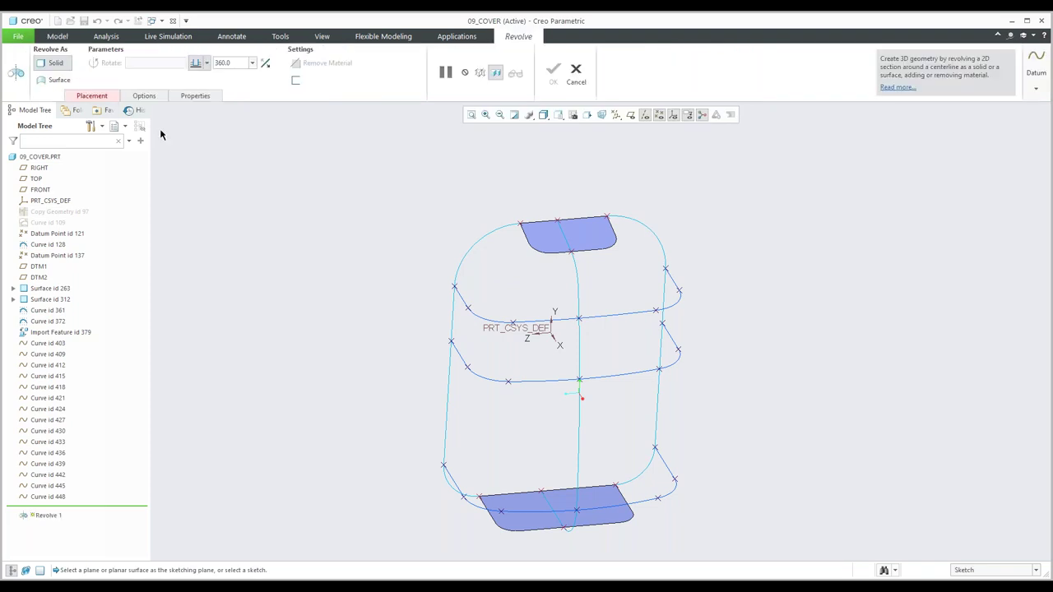
click(55, 80)
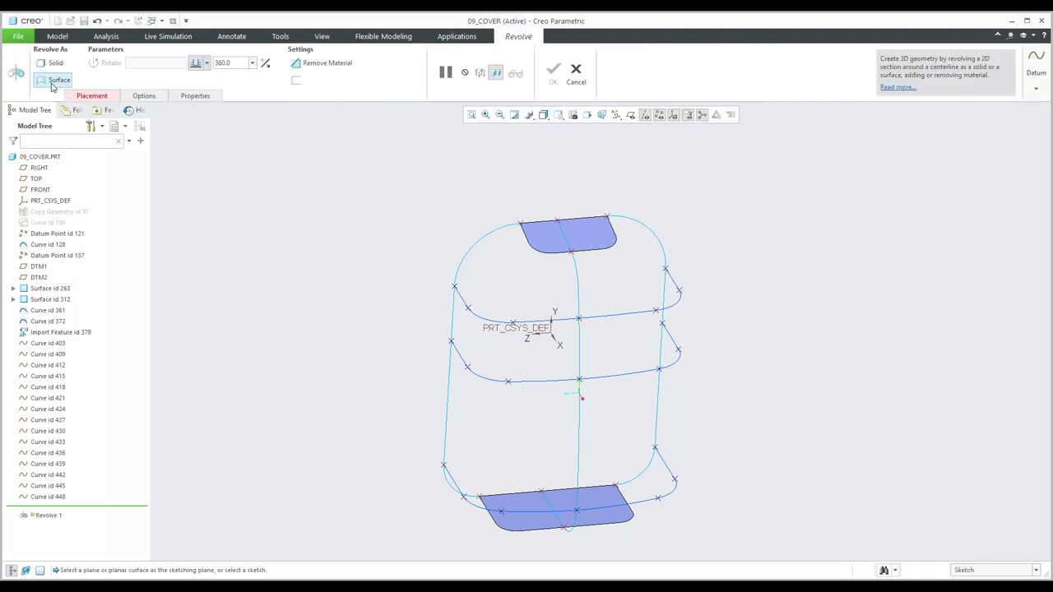
click(576, 73)
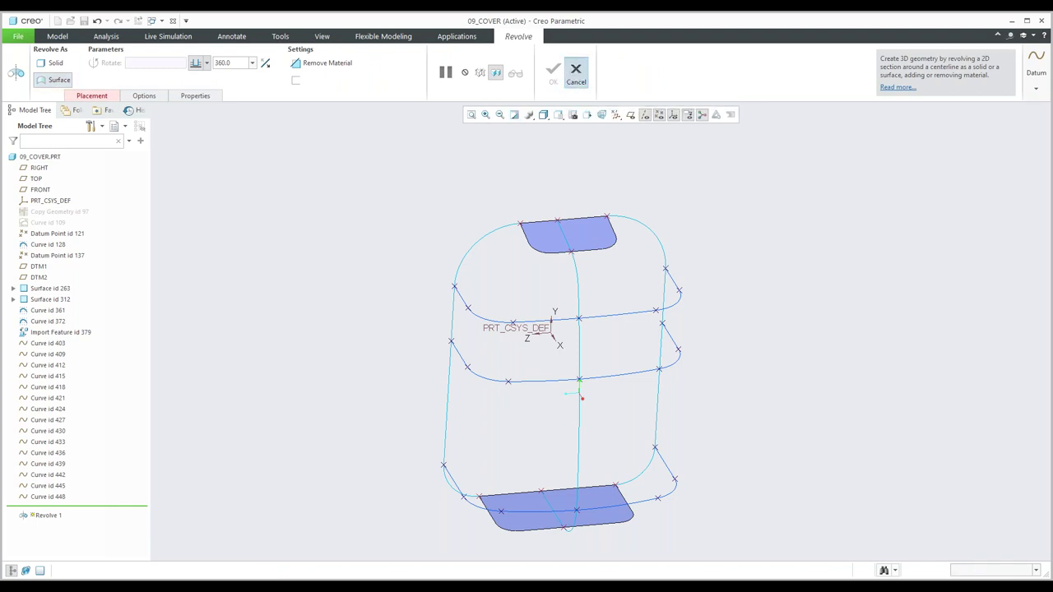
click(526, 320)
click(373, 65)
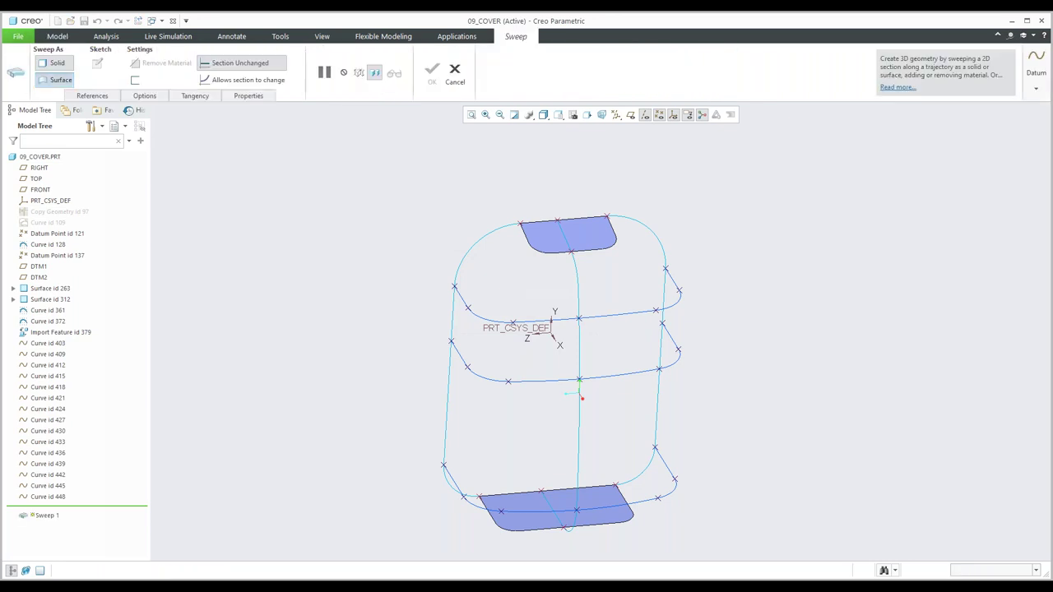
click(463, 82)
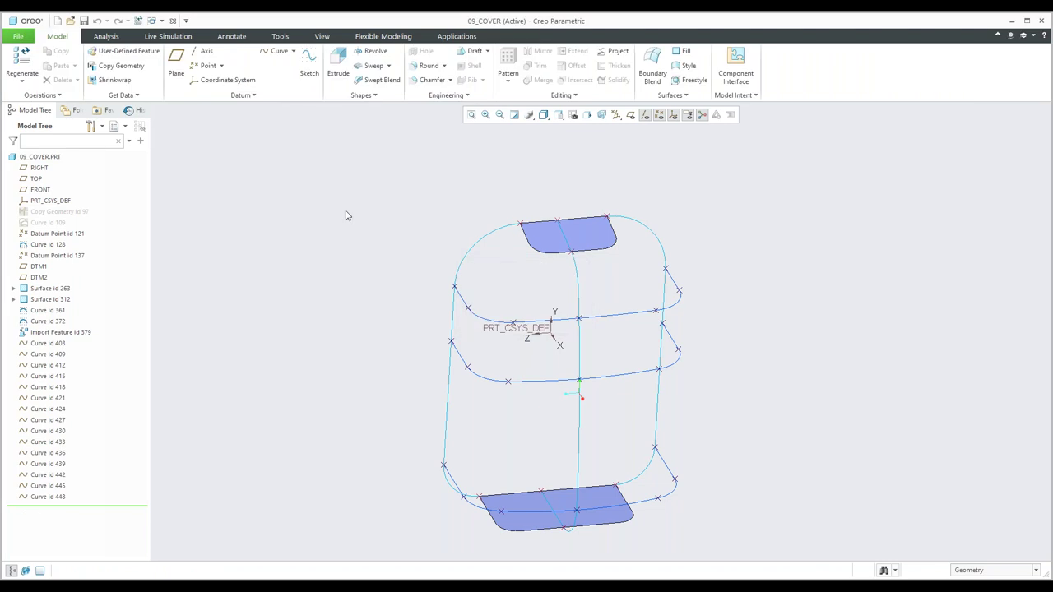
click(377, 80)
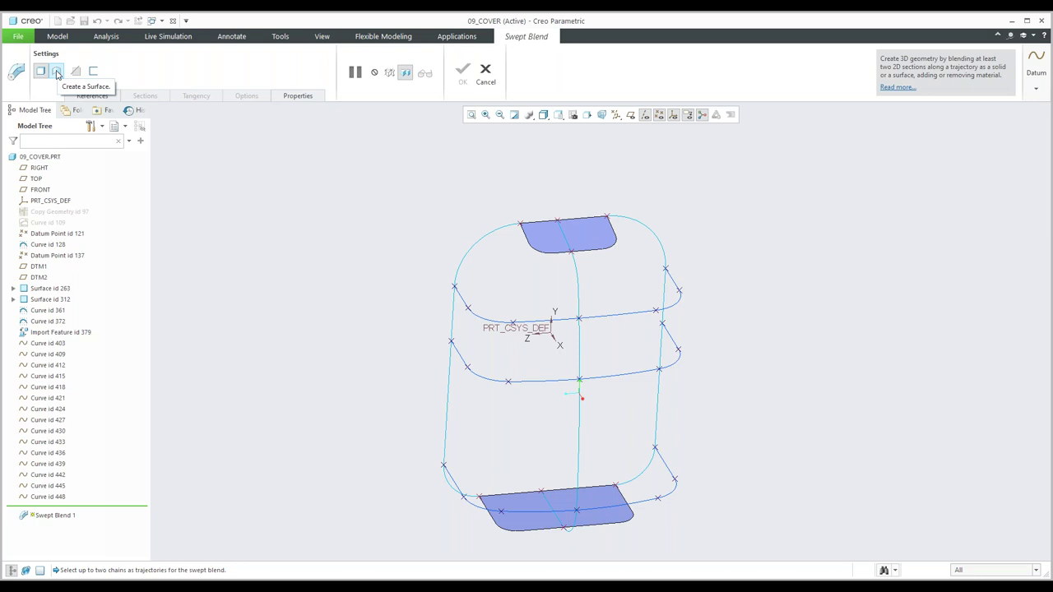
click(486, 72)
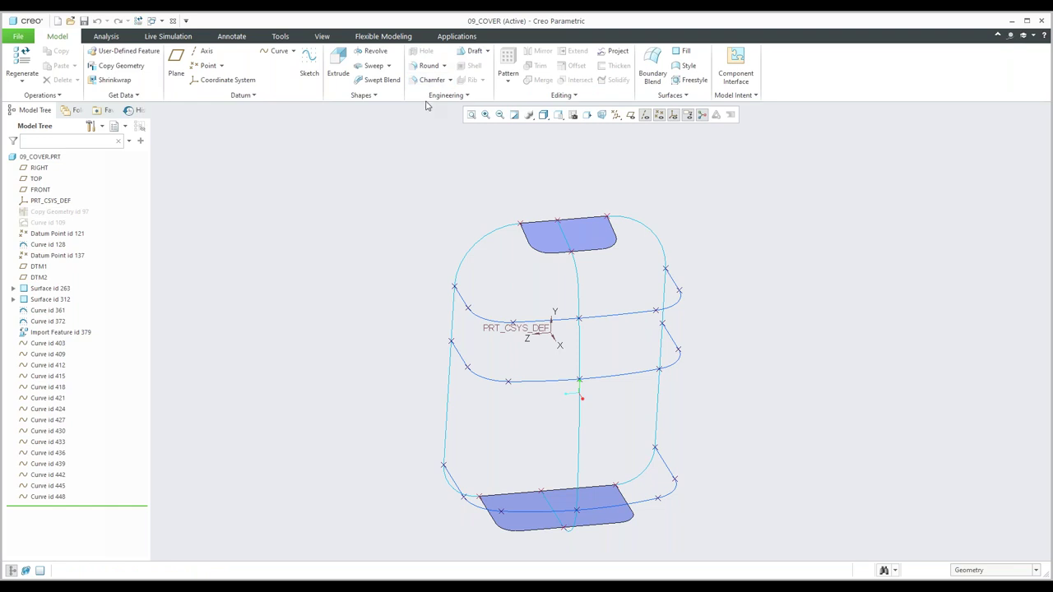
click(378, 95)
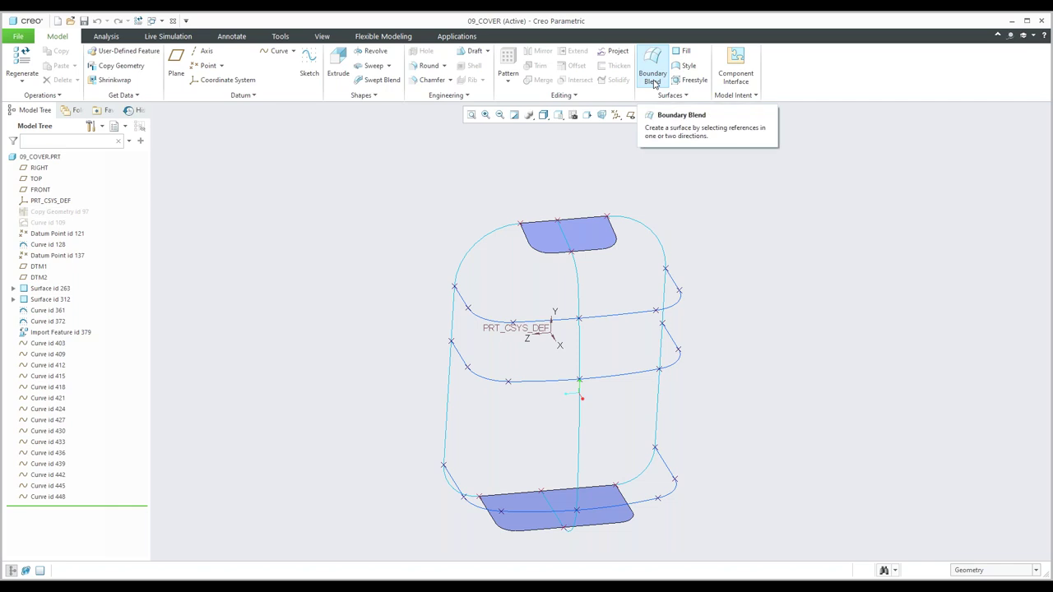
click(655, 81)
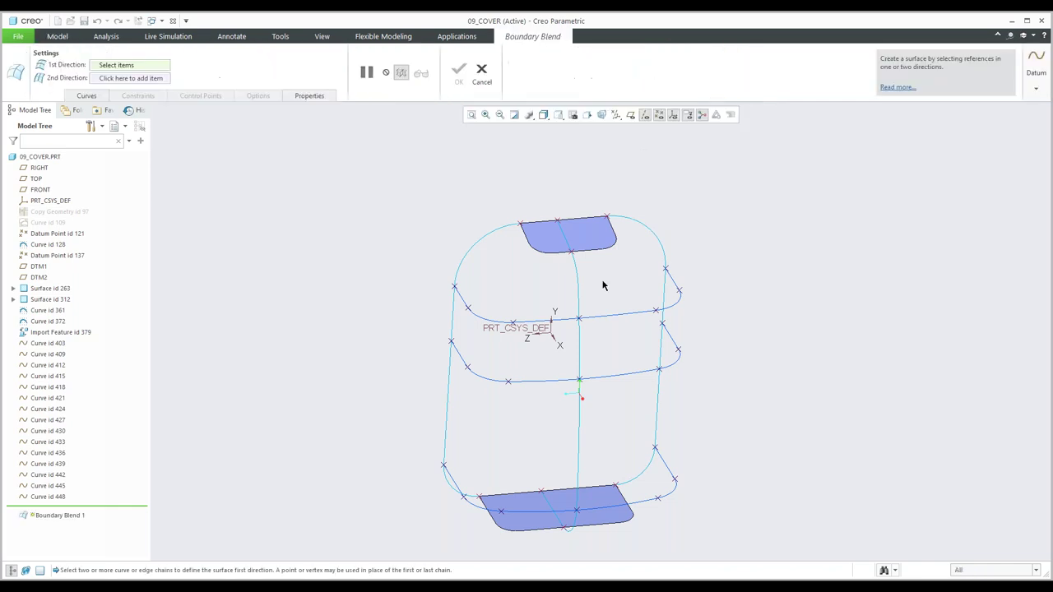
shift+middle_drag(542, 375, 544, 298)
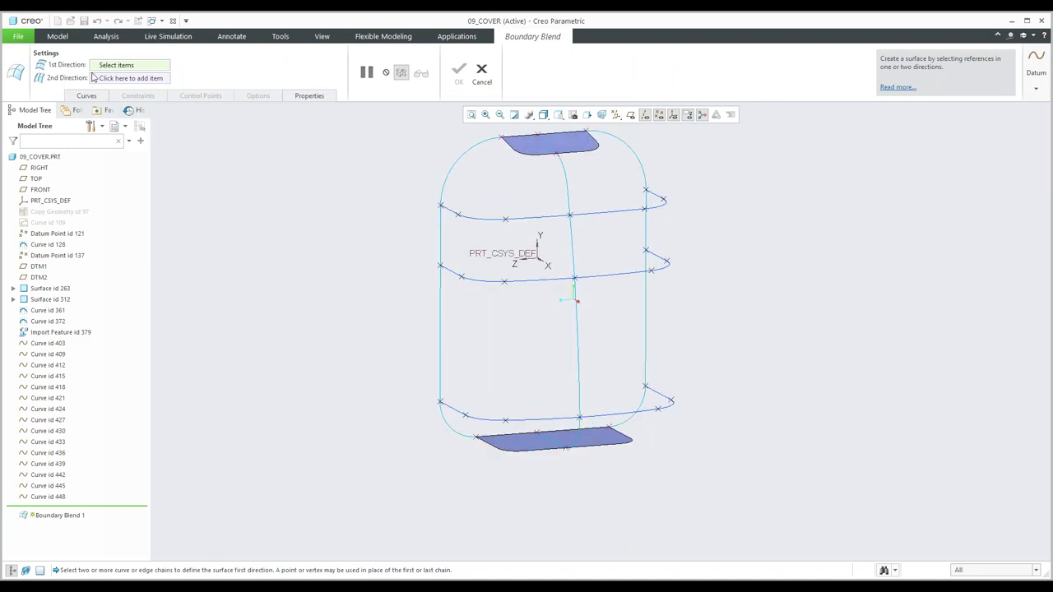
shift+middle_drag(308, 290, 344, 321)
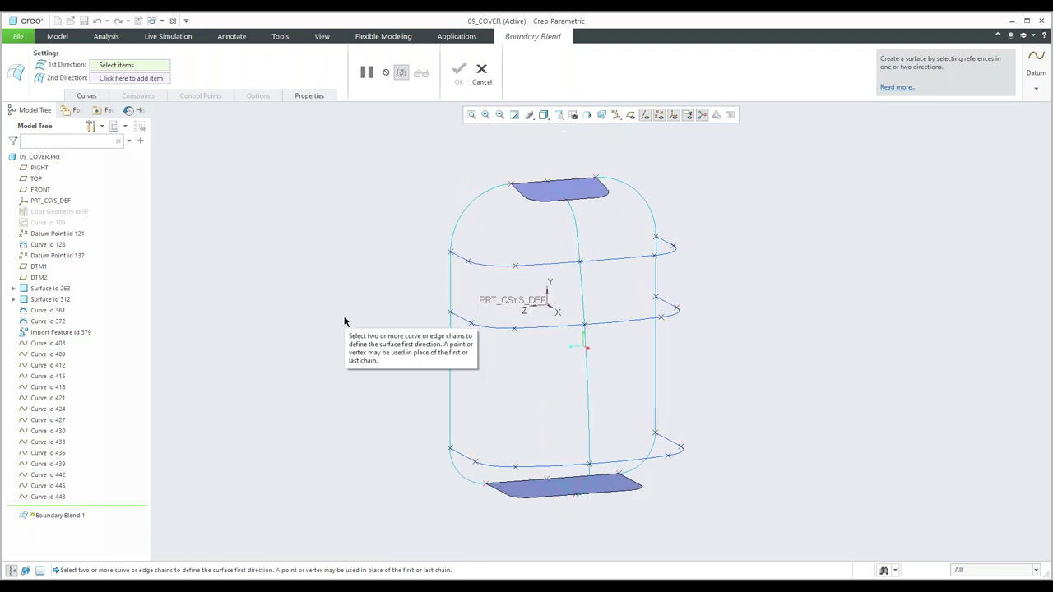
click(497, 466)
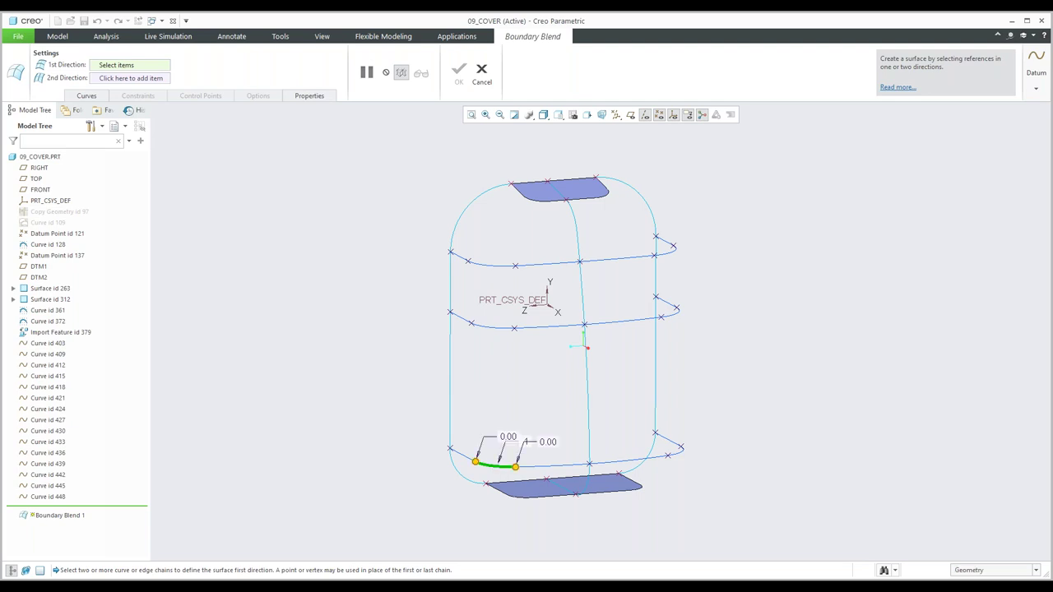
ctrl+click(497, 329)
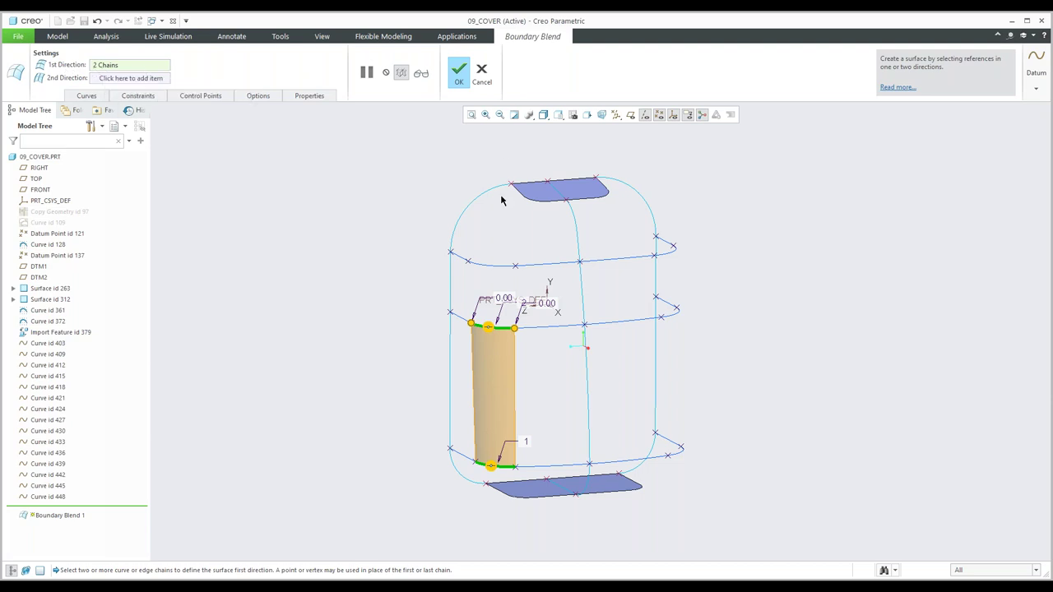
click(458, 75)
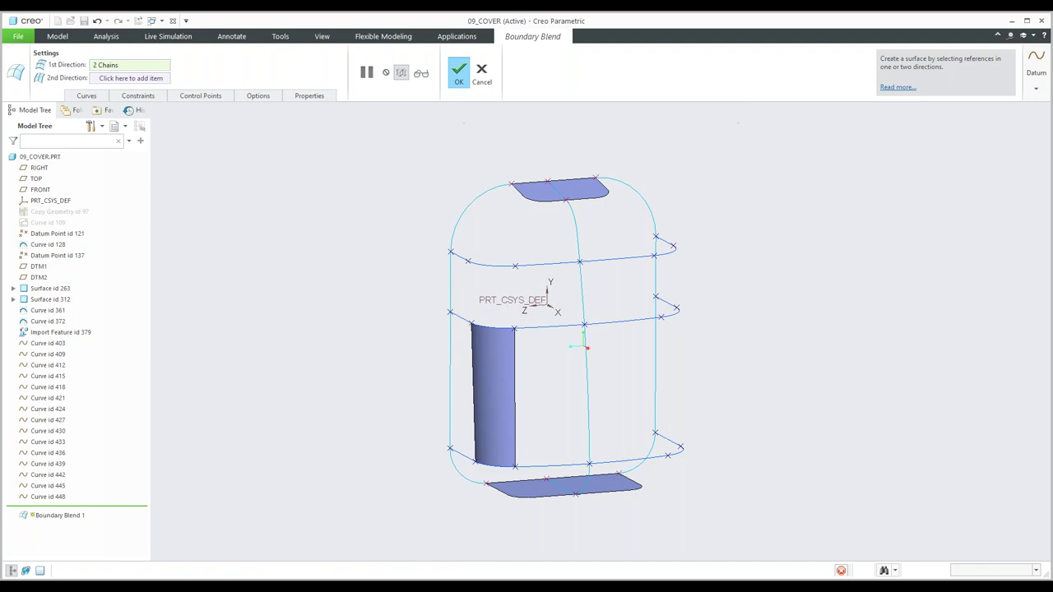
click(398, 224)
scroll(398, 224, down, 2)
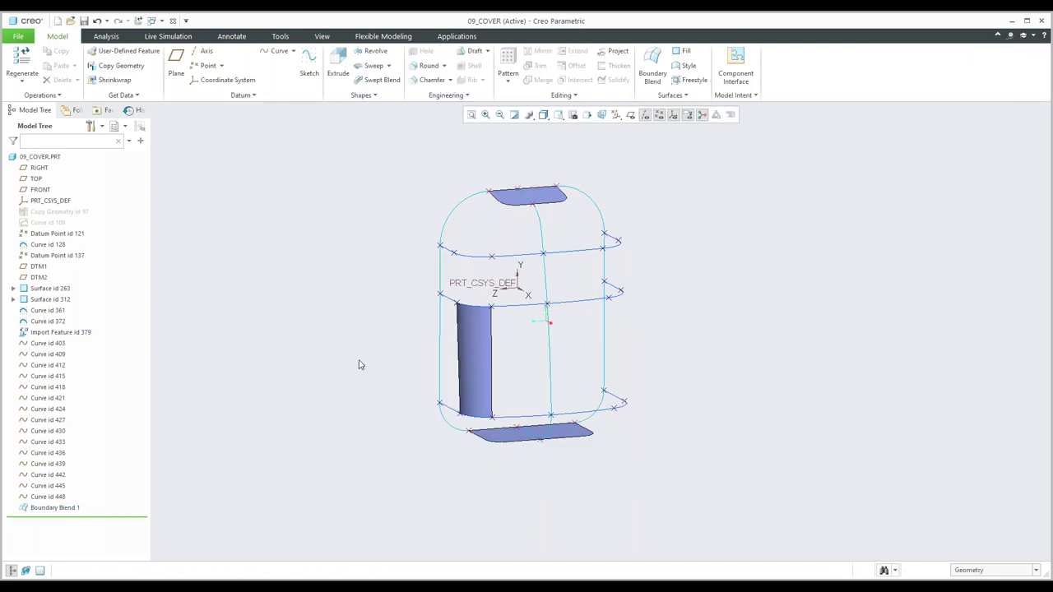
click(51, 508)
right_click(54, 508)
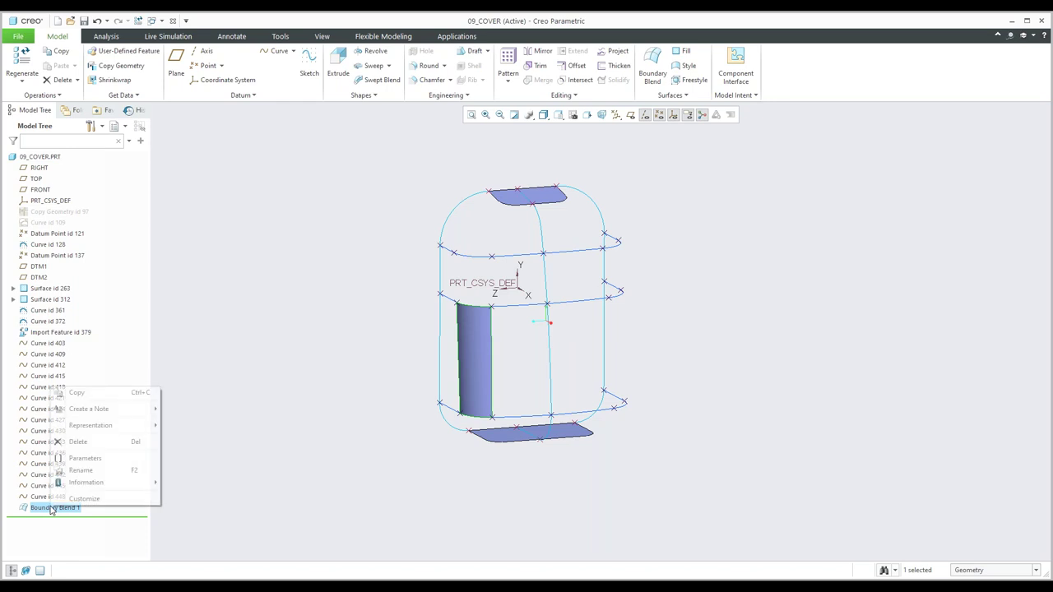
click(60, 442)
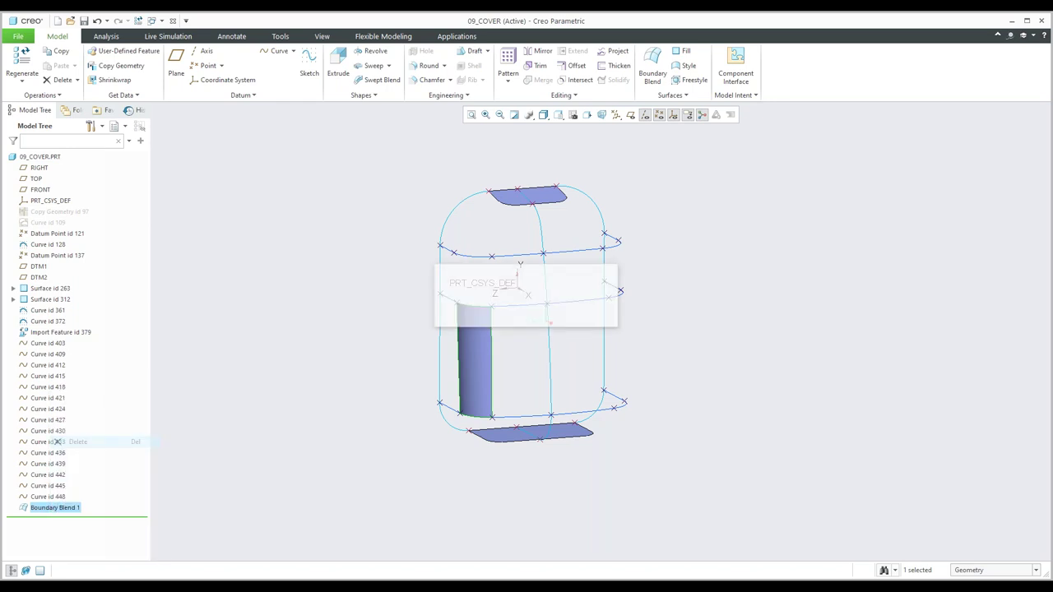
click(498, 315)
click(652, 66)
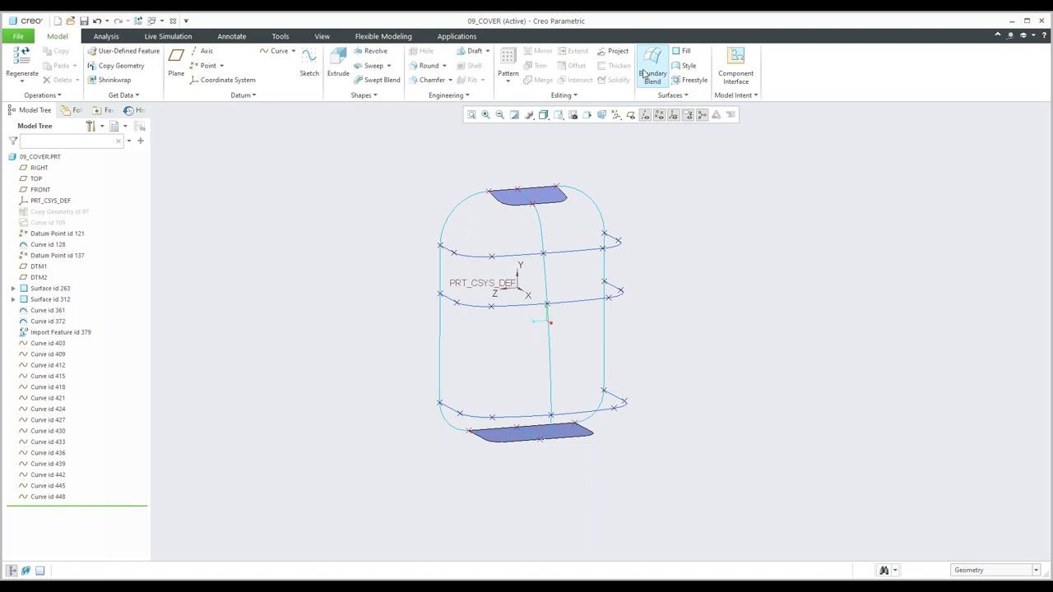
- Start the first blend chain on the bottom surface's short, rounded and straight edges, trimmed at the vertical curve
mouse_move(469, 439)
middle_down()
mouse_move(469, 453)
mouse_move(468, 419)
mouse_move(478, 434)
middle_up()
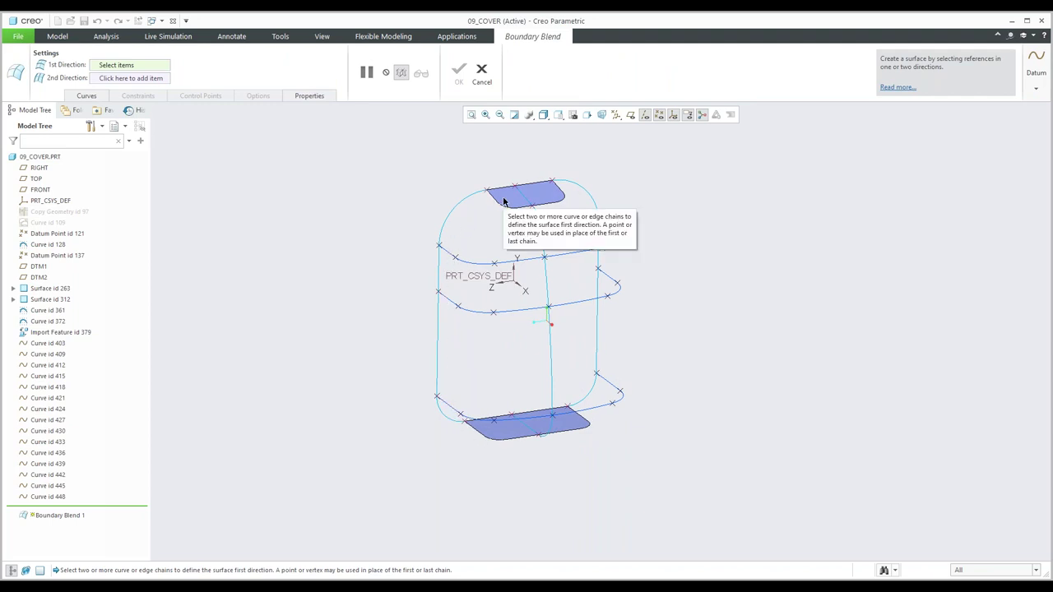
click(473, 428)
scroll(477, 440, up, 5)
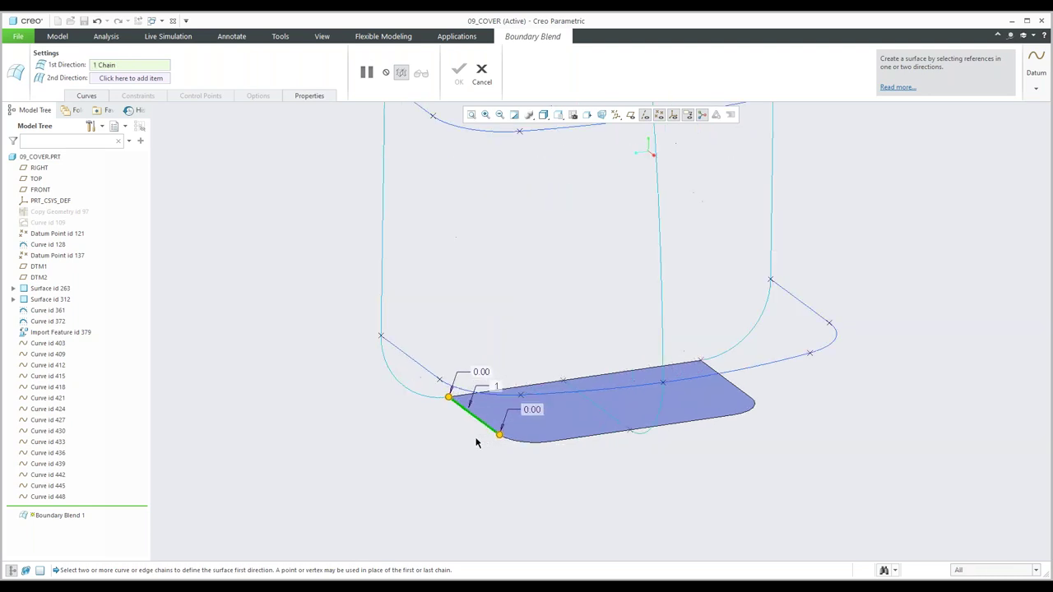
click(527, 445)
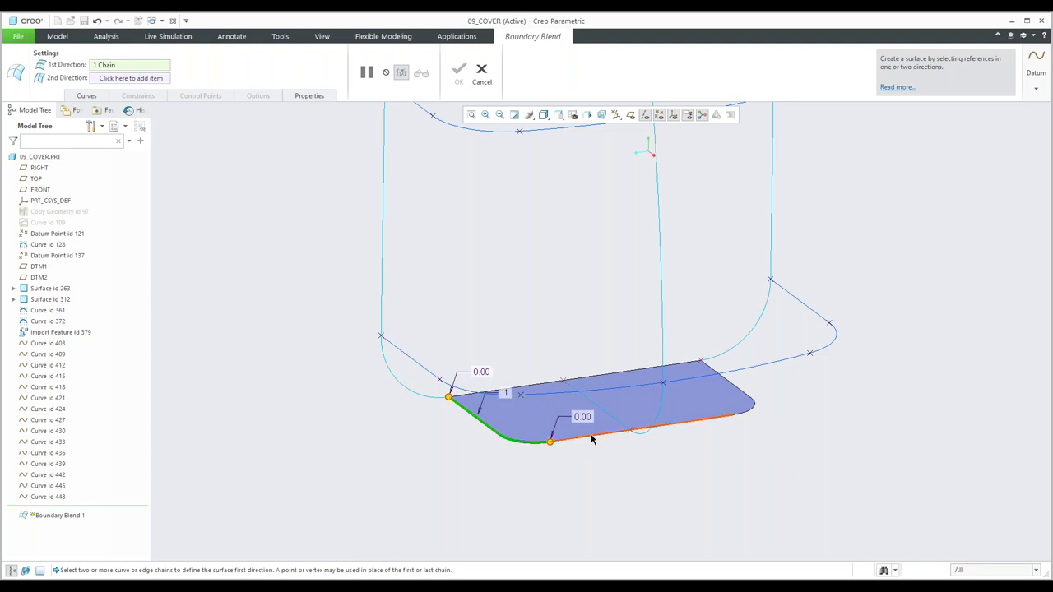
click(592, 440)
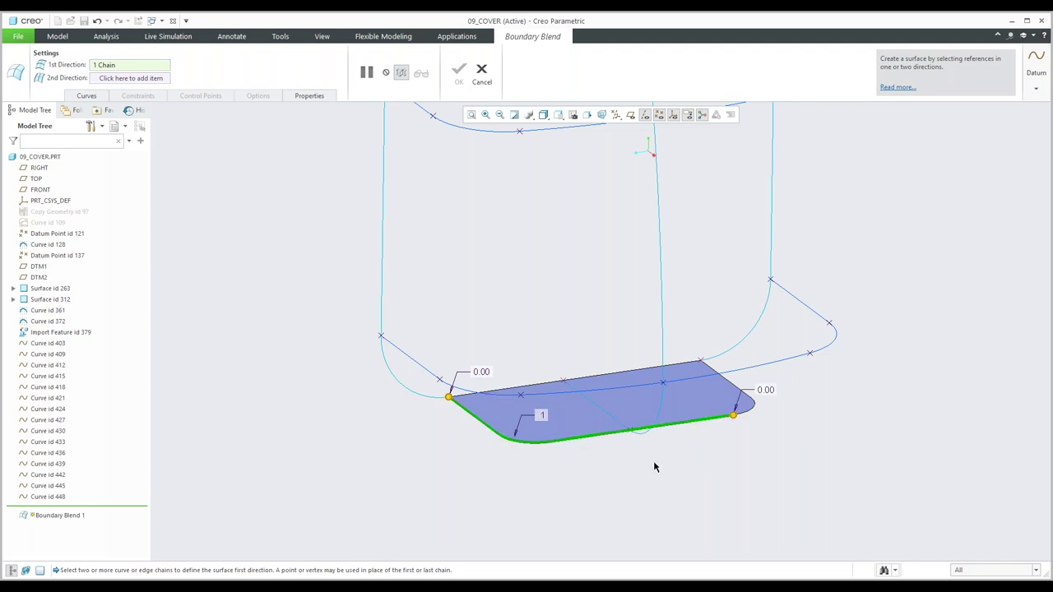
right_click(733, 417)
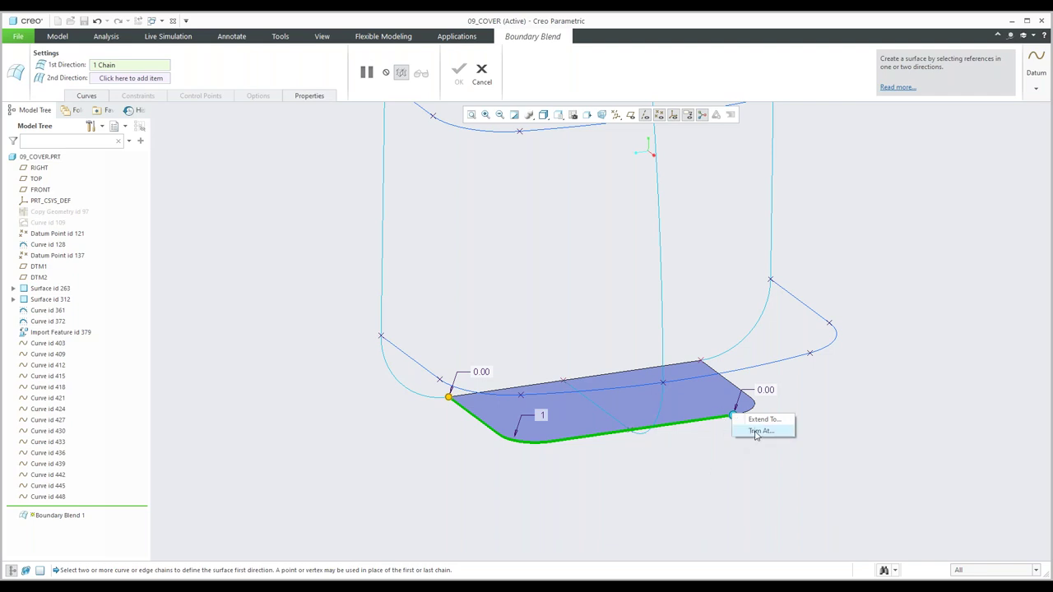
click(759, 431)
click(658, 419)
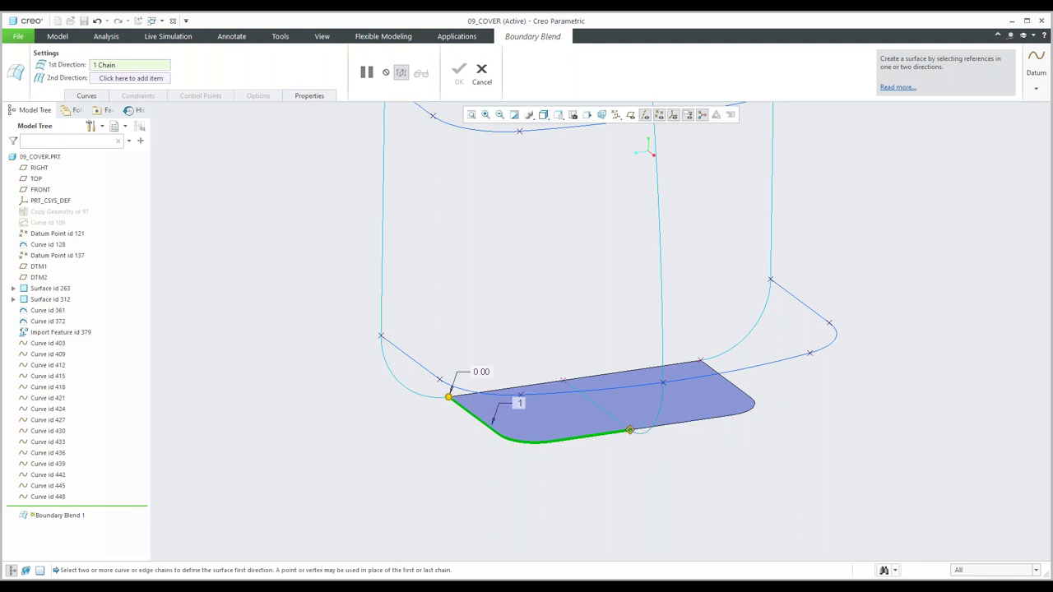
scroll(616, 483, up, 2)
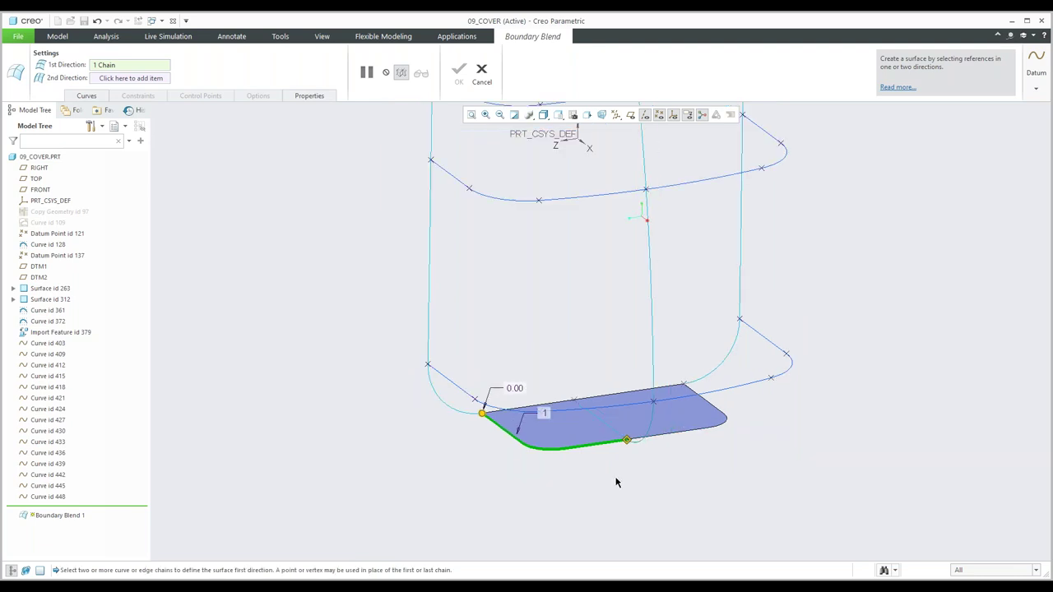
- Add the lower diagonal curve as chain 2, trimmed at the vertical curve, then the upper cross-curve segment as chain 3
ctrl+click(460, 394)
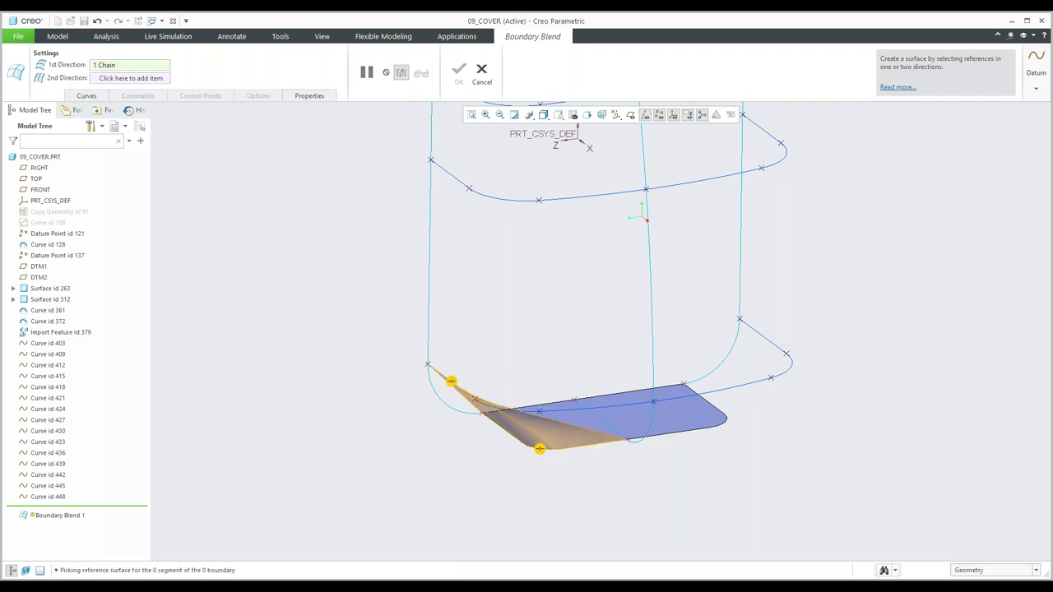
mouse_move(460, 394)
middle_down()
mouse_move(466, 369)
mouse_move(463, 383)
middle_up()
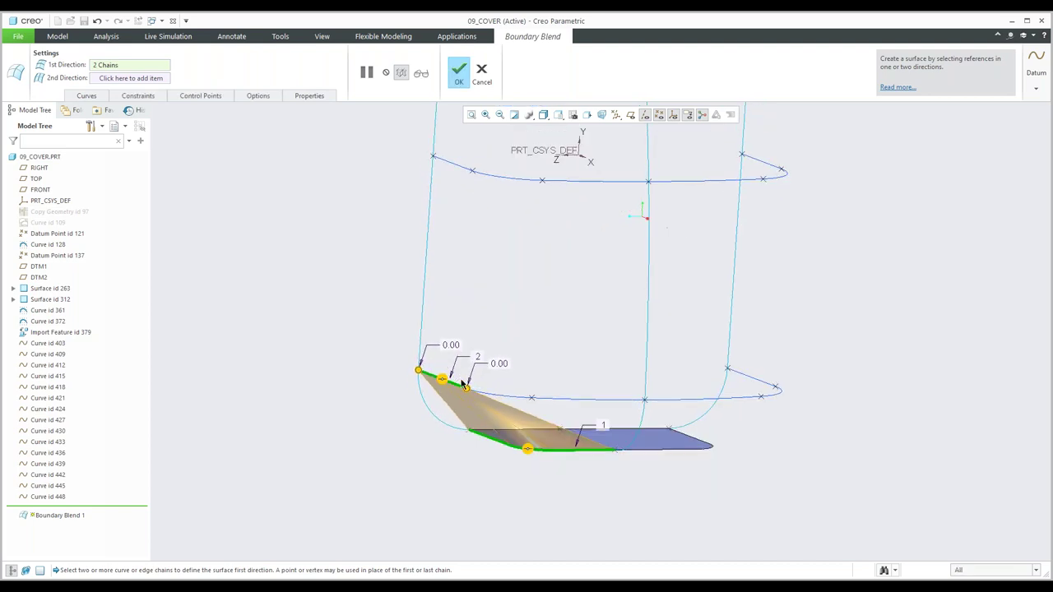
shift+click(509, 400)
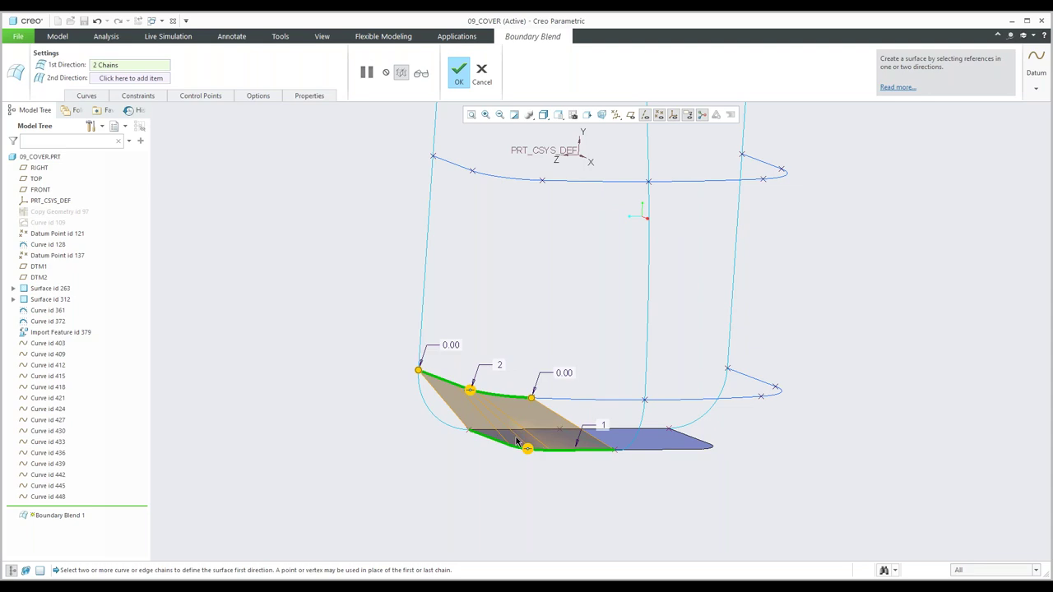
shift+click(574, 403)
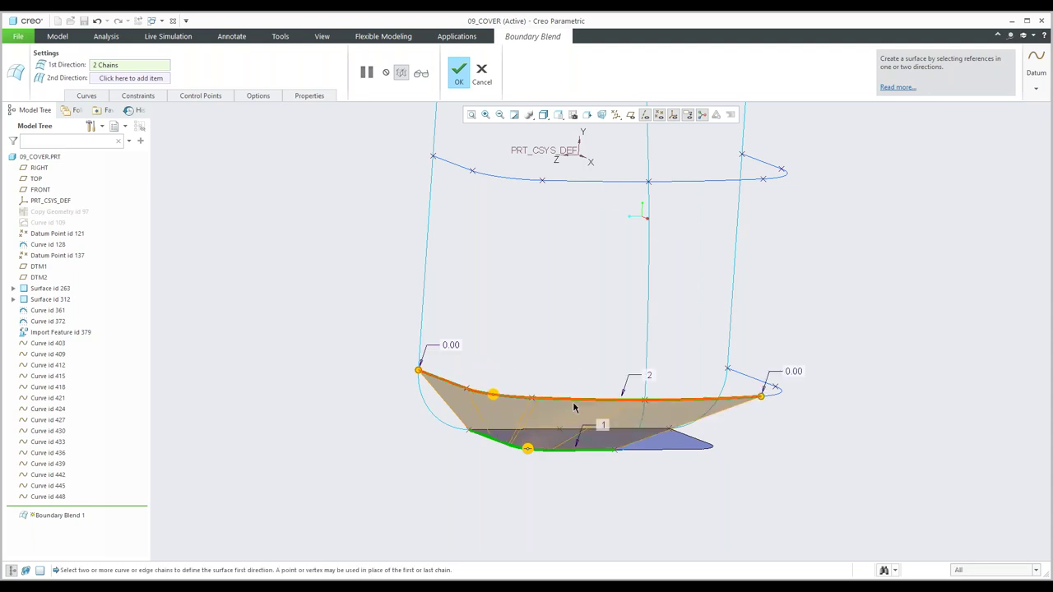
right_click(761, 400)
click(788, 416)
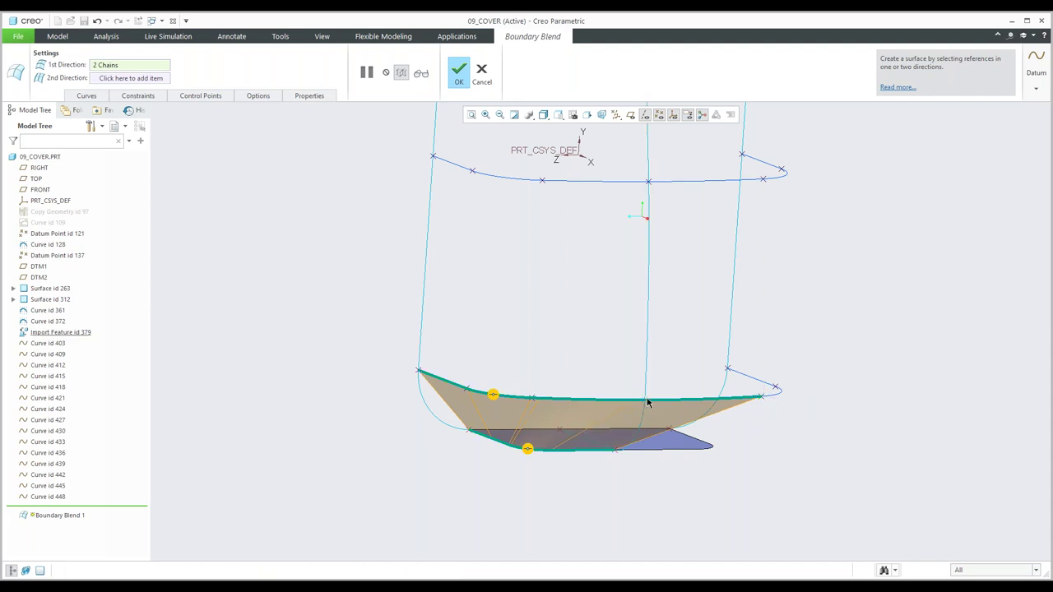
click(646, 395)
middle_drag(647, 396, 565, 483)
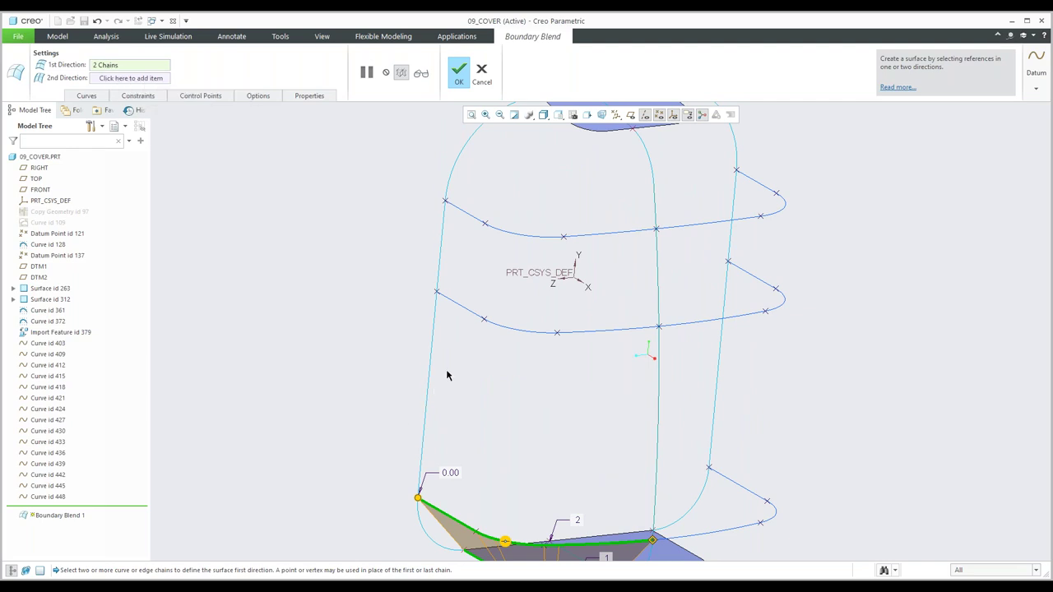
ctrl+click(460, 309)
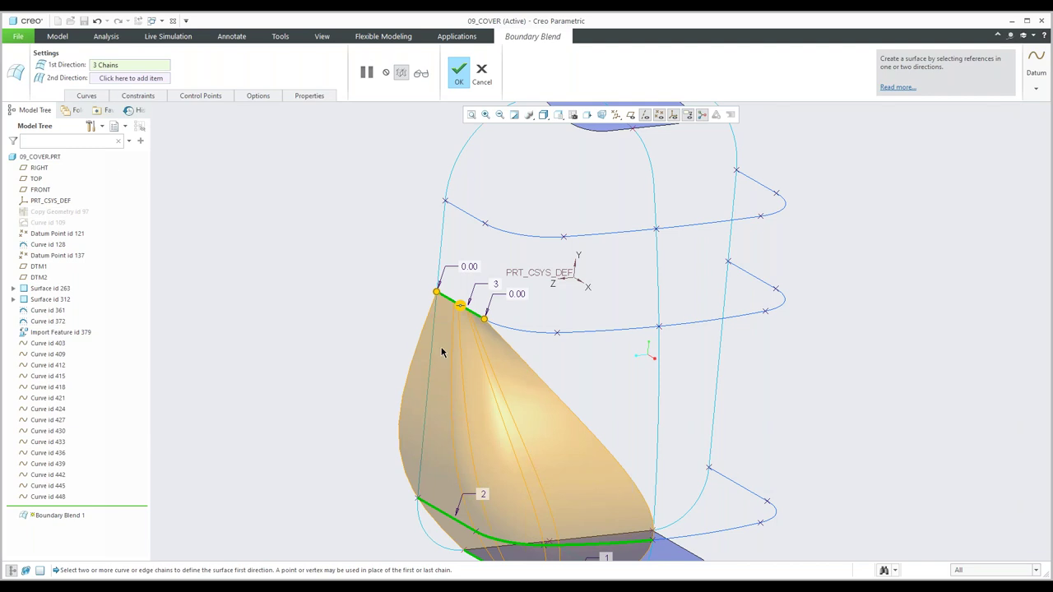
- Extend chain 3 along the upper cross curve and trim it at the vertical side curve
shift+click(520, 333)
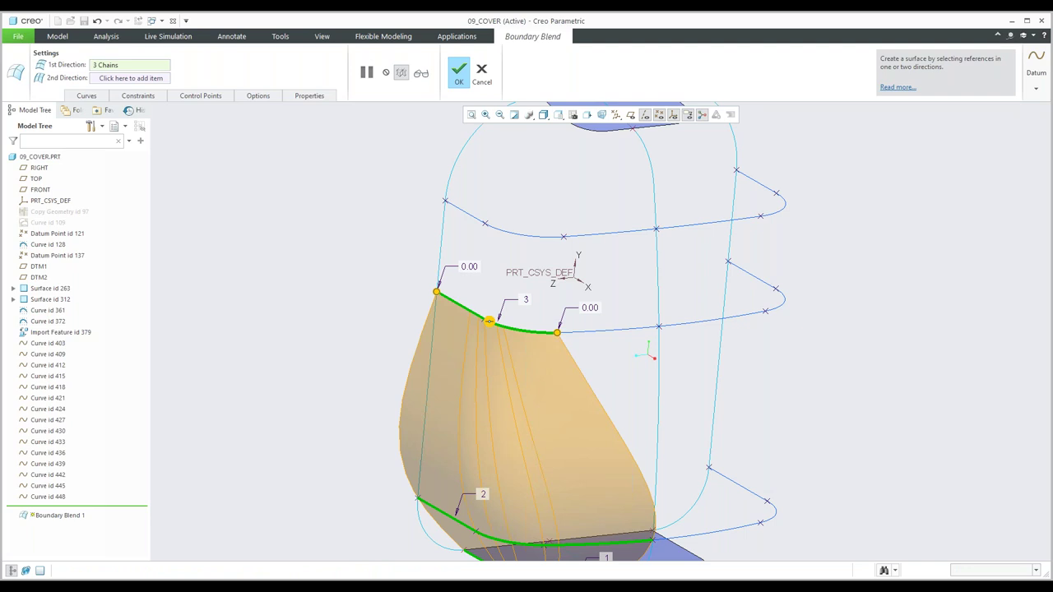
shift+click(603, 333)
right_click(767, 317)
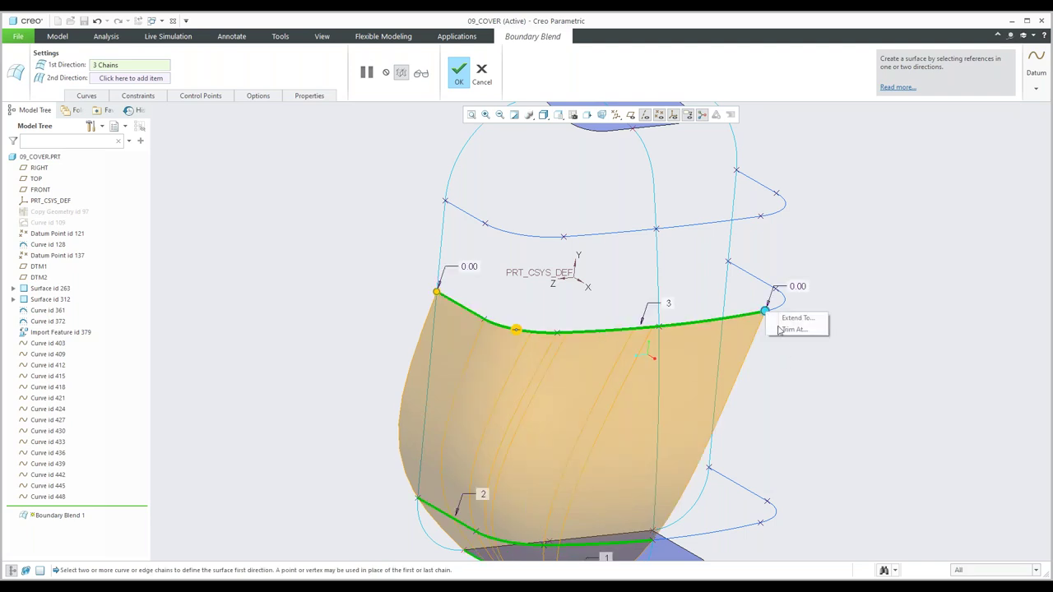
click(791, 330)
click(658, 348)
middle_drag(527, 247, 518, 219)
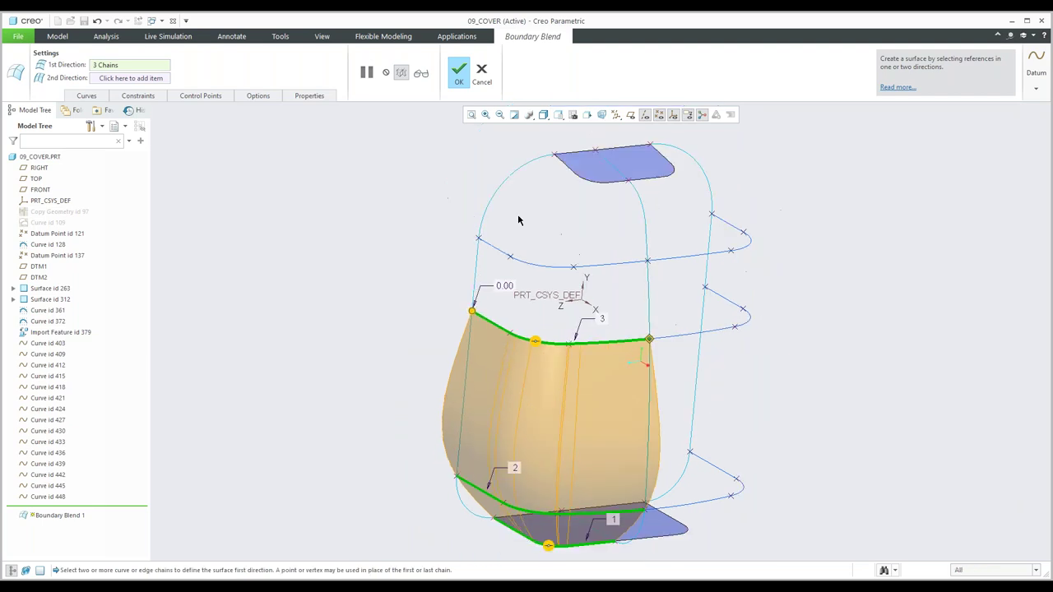
scroll(517, 219, up, 2)
- Add chain 4 along the upper horizontal curve, trimmed at the vertical side curve
click(484, 257)
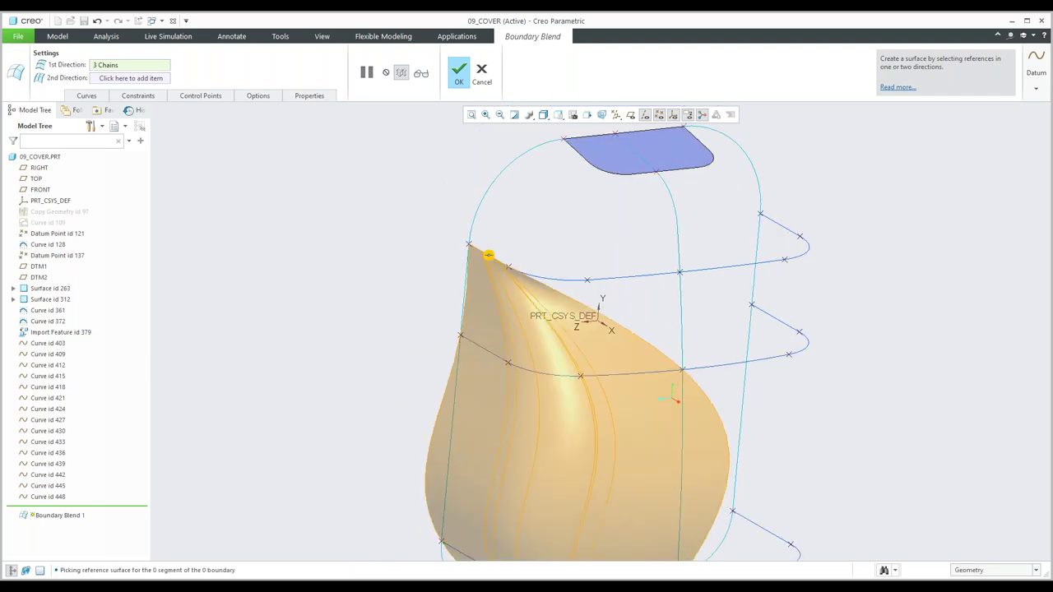
ctrl+click(489, 255)
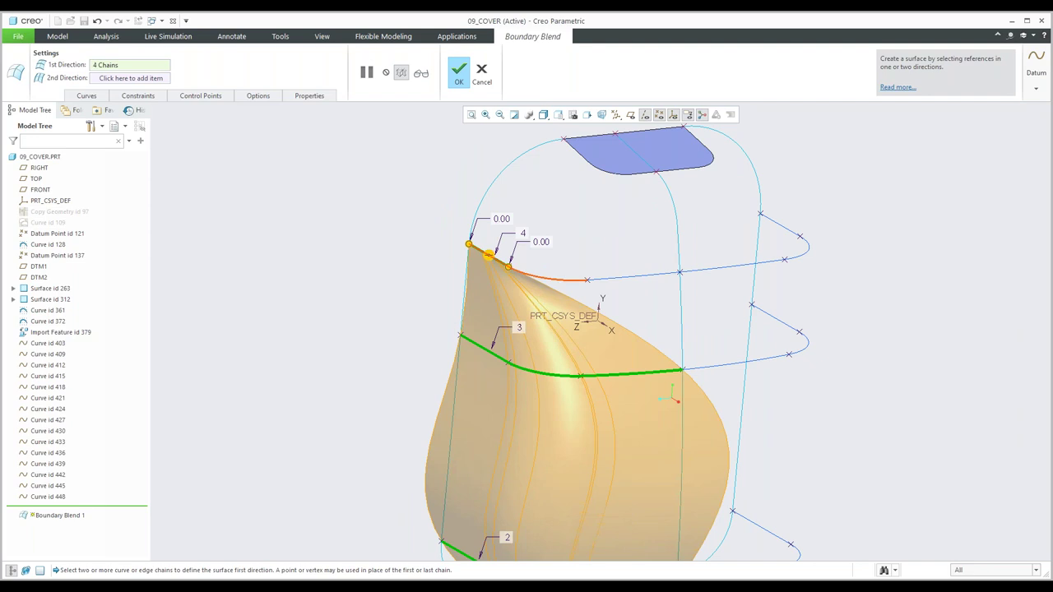
shift+click(567, 279)
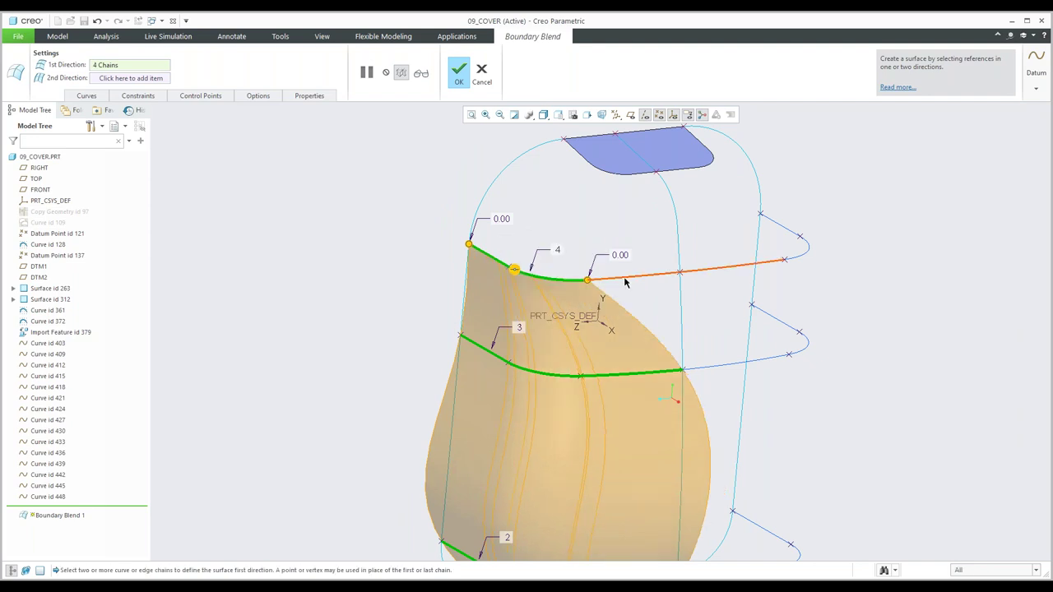
shift+click(777, 261)
right_click(791, 261)
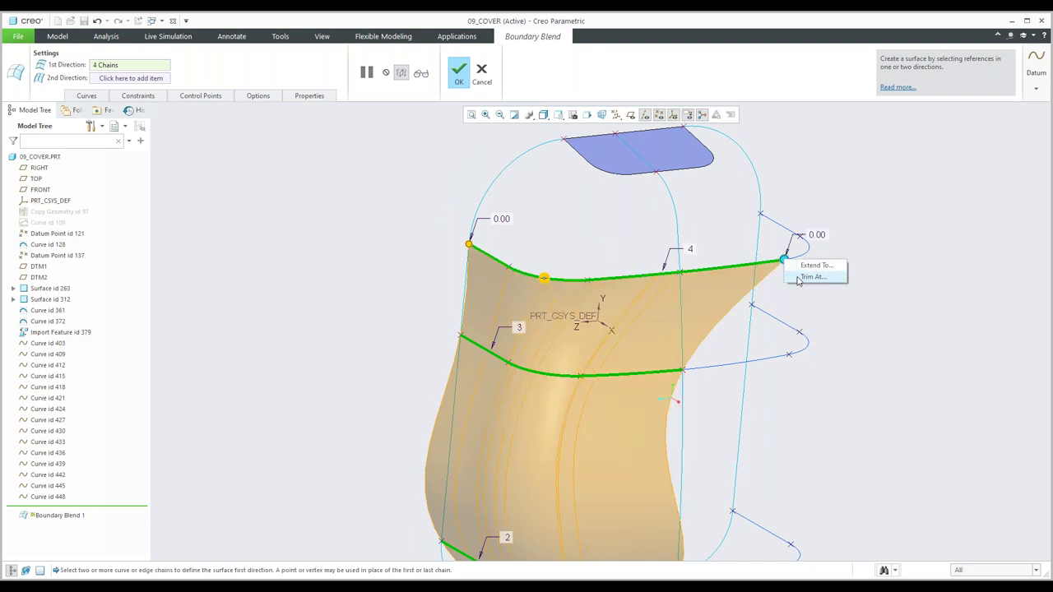
click(800, 277)
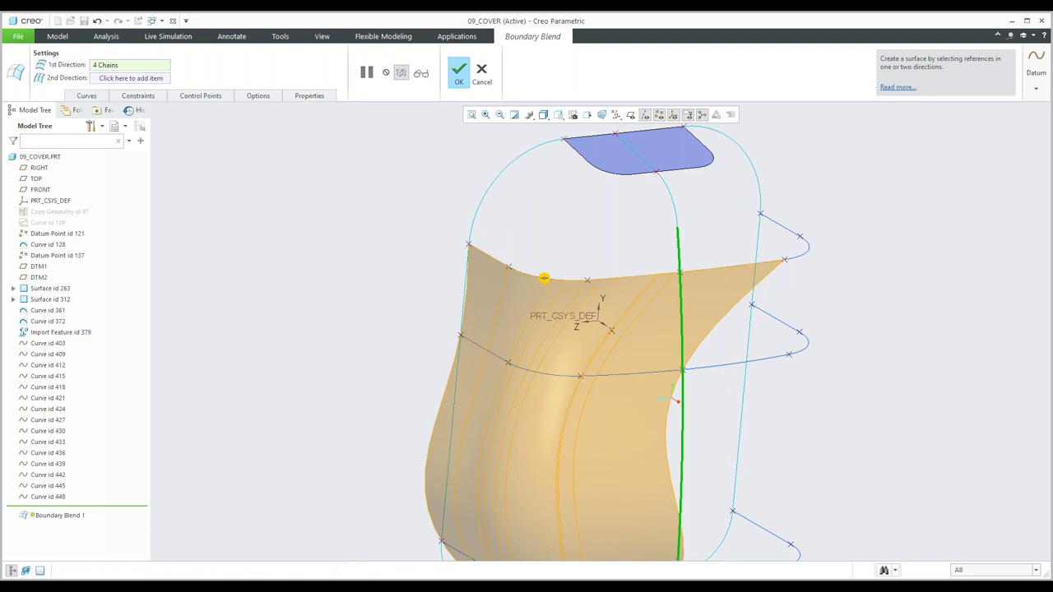
- Add the top patch edge as chain 5 and stretch it along that edge
ctrl+click(575, 151)
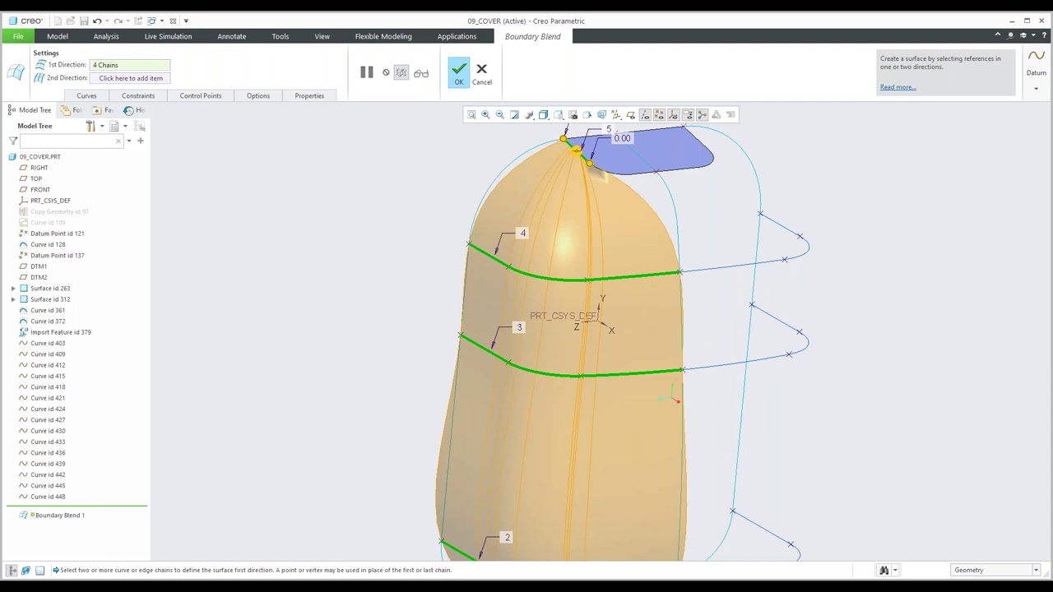
middle_click(592, 165)
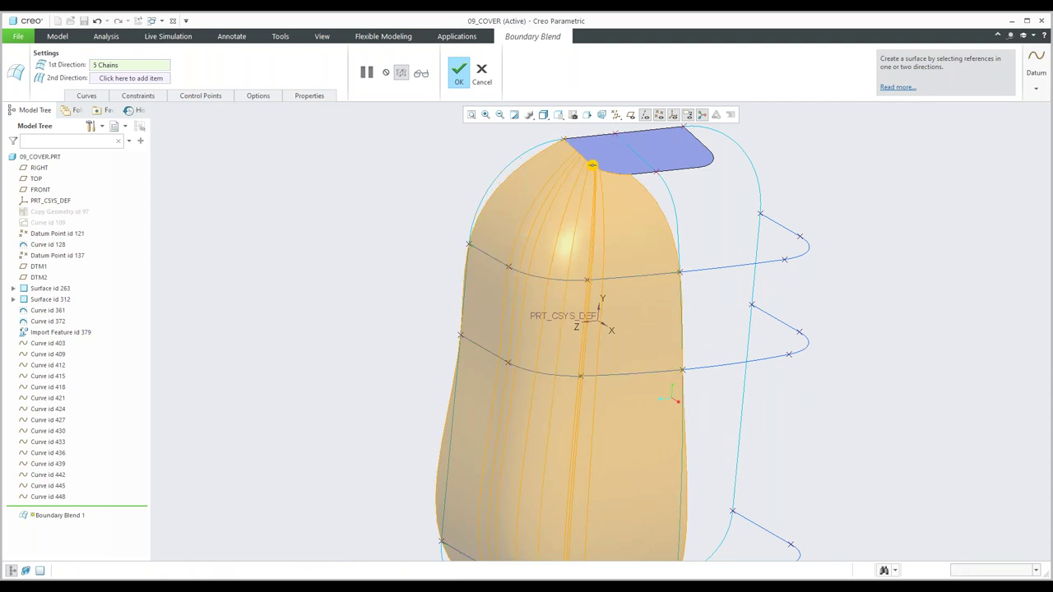
drag(630, 173, 698, 166)
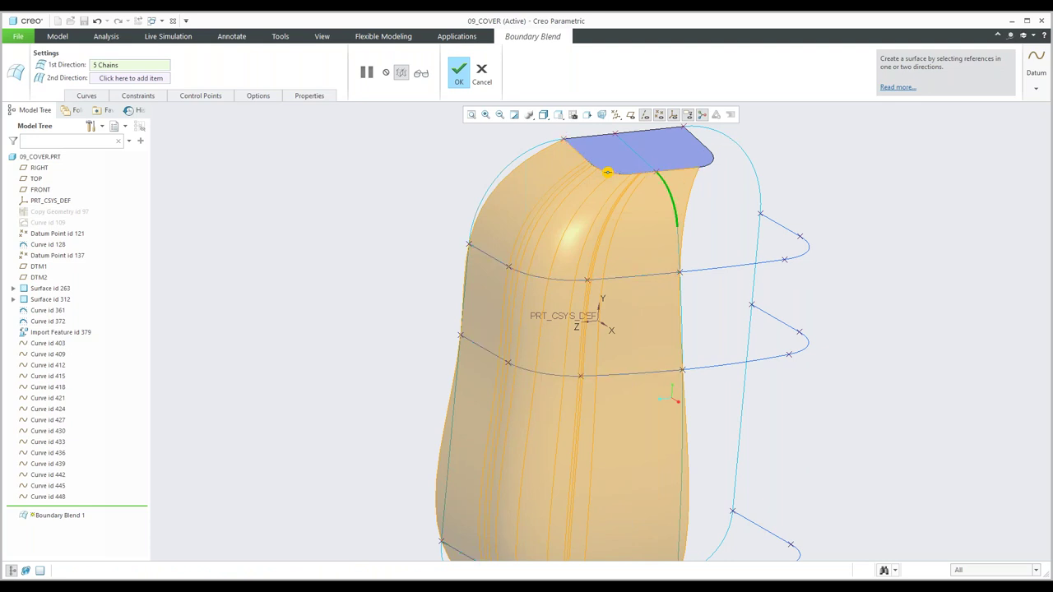
middle_drag(543, 140, 493, 247)
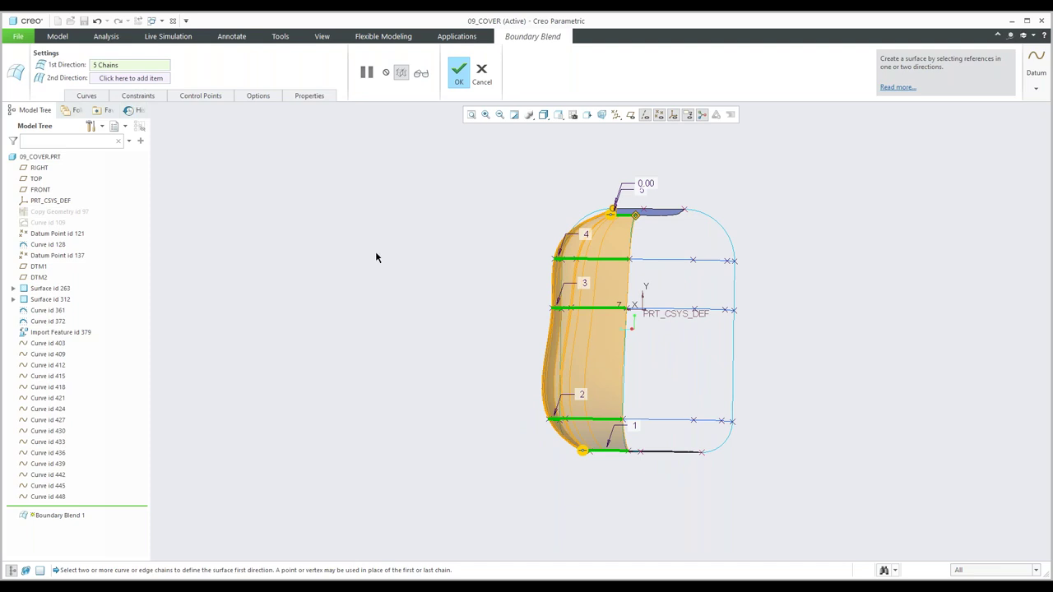
- Collect the left and right side curves in the Second direction list and accept the blend
right_click(343, 221)
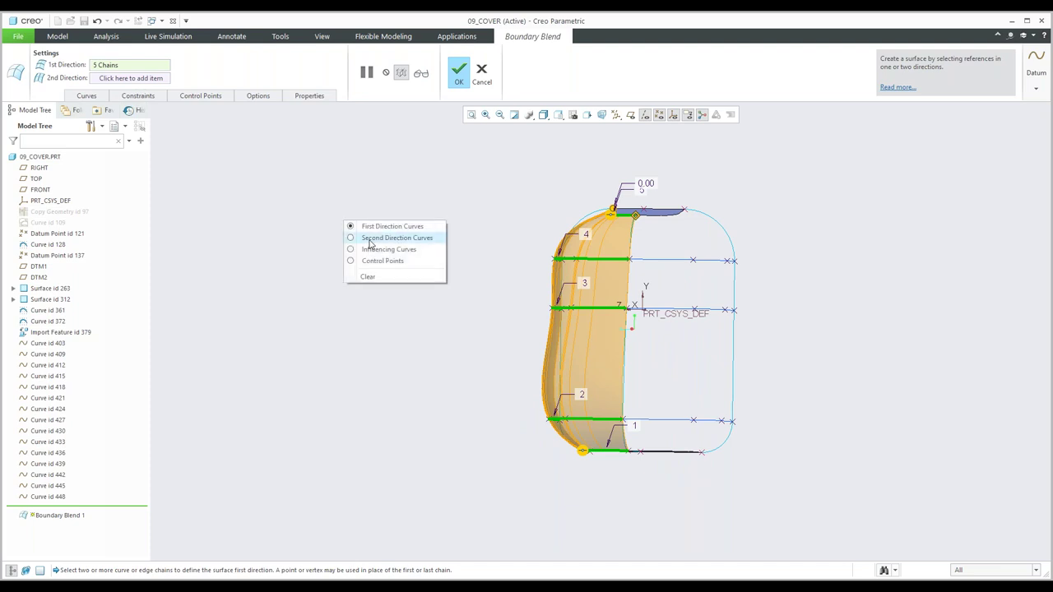
click(102, 98)
click(87, 96)
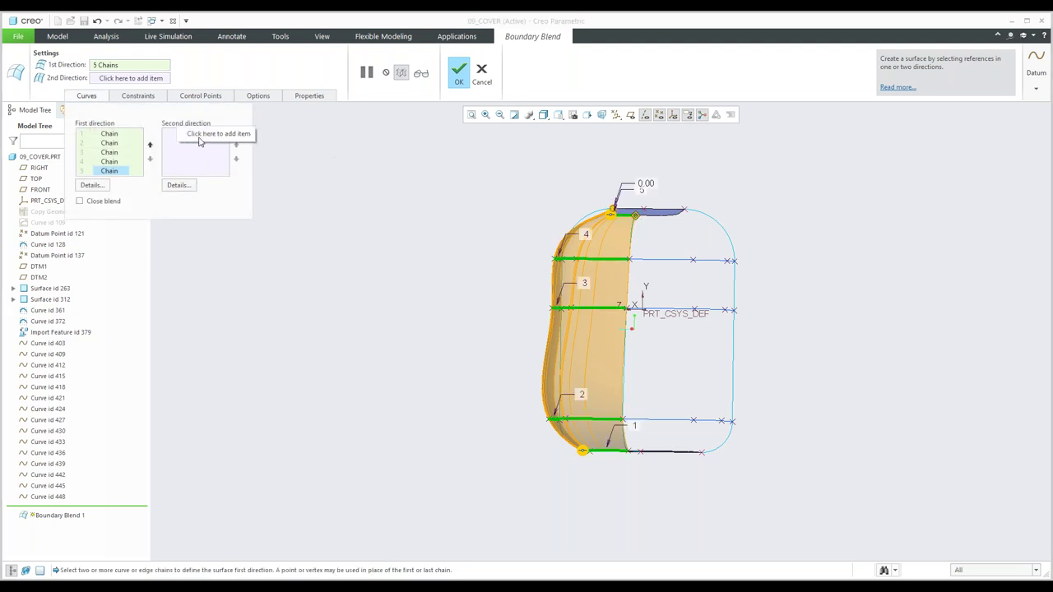
click(201, 136)
middle_drag(491, 370, 570, 364)
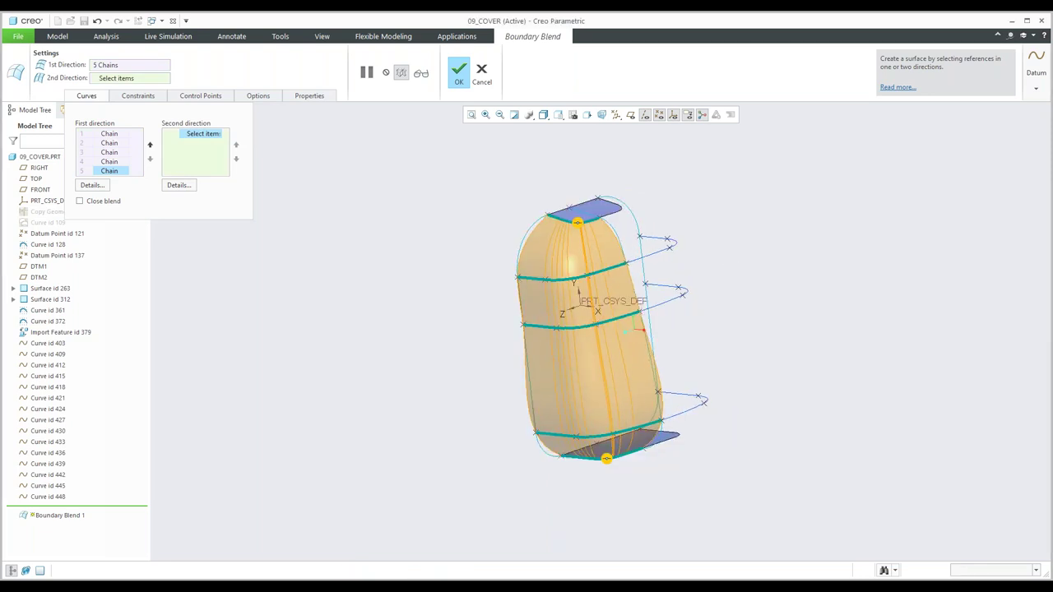
click(528, 239)
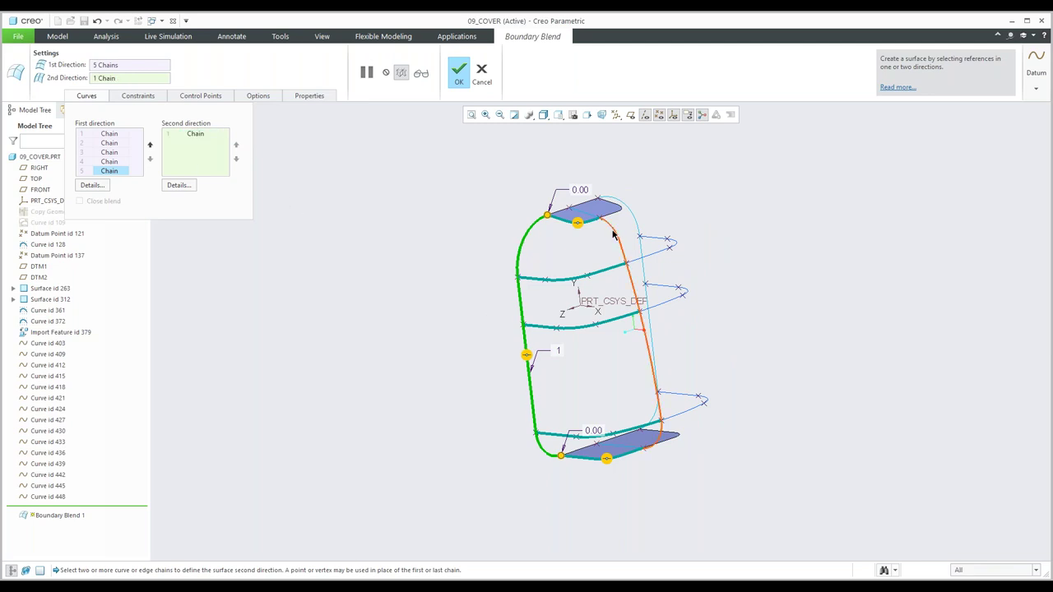
click(651, 362)
middle_drag(560, 271, 560, 322)
middle_drag(441, 252, 476, 296)
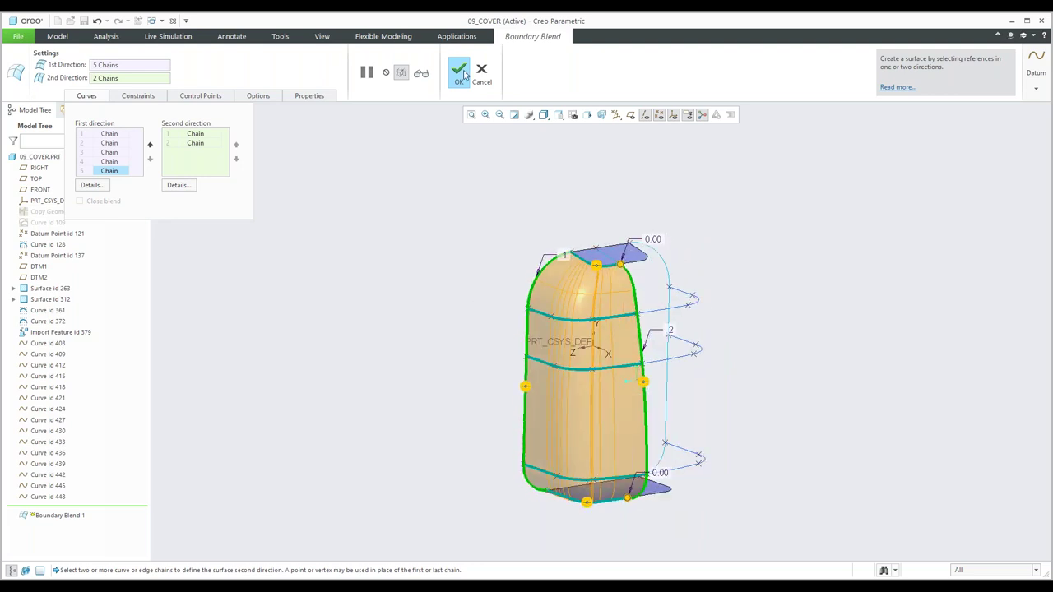
click(459, 72)
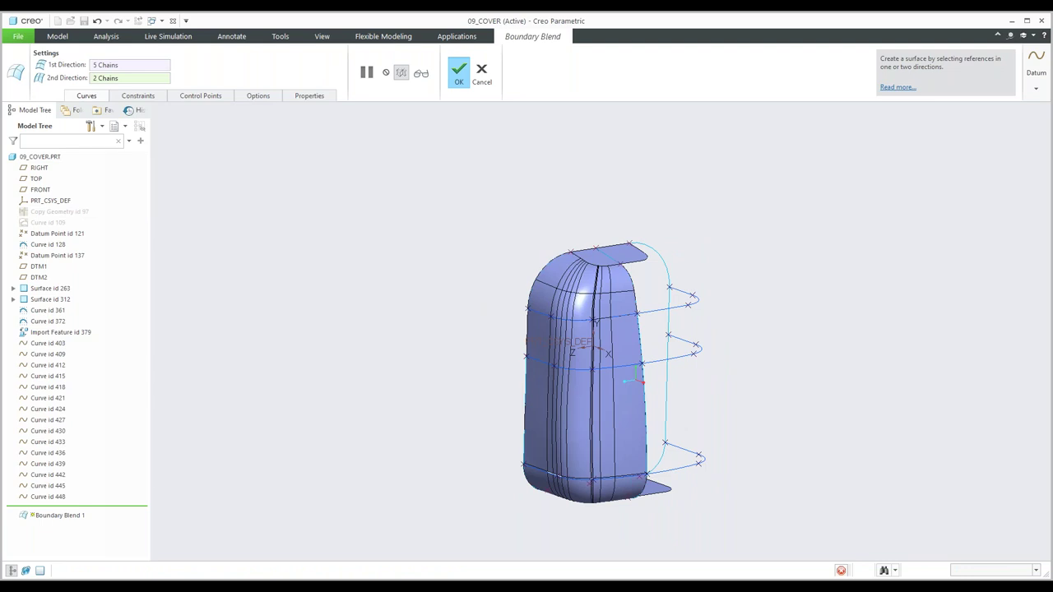
- Zoom in on the blend's top edge, return to the standard view, and right-click Boundary Blend 1 in the Model Tree
click(509, 172)
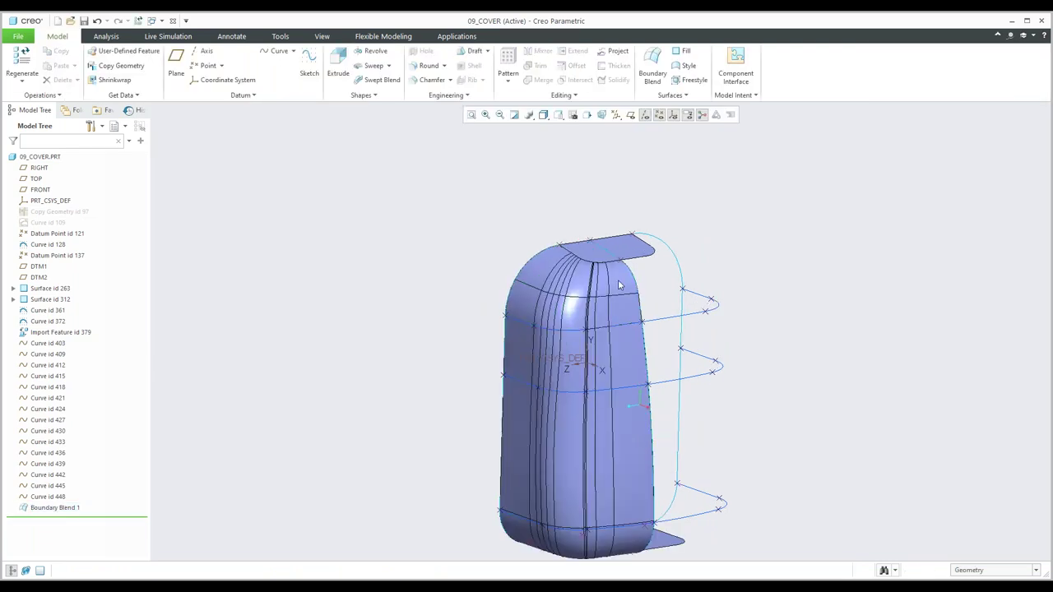
scroll(570, 261, down, 5)
scroll(526, 210, down, 4)
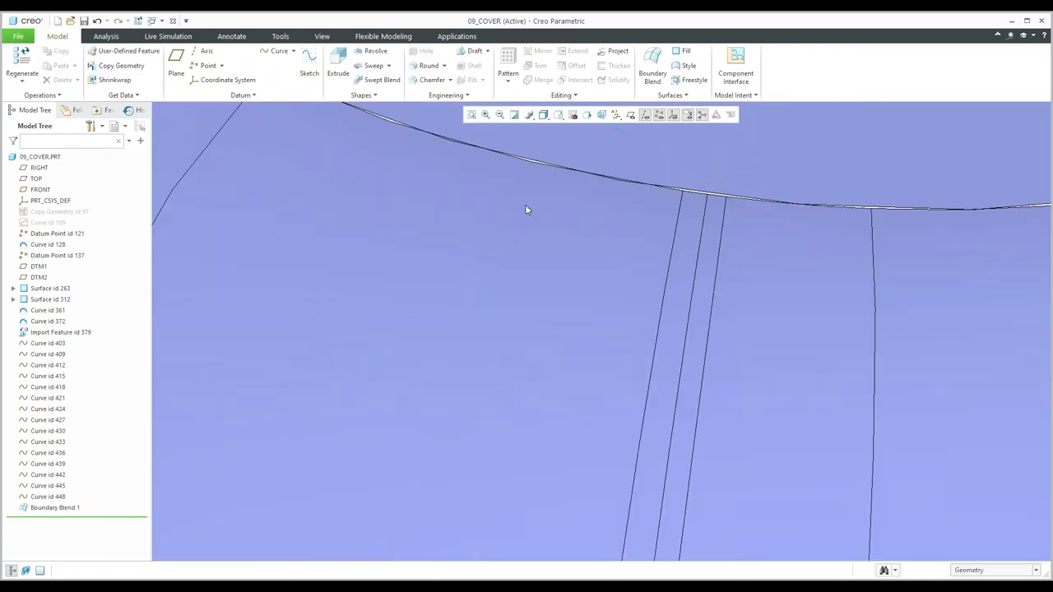
scroll(519, 263, up, 3)
scroll(518, 263, up, 5)
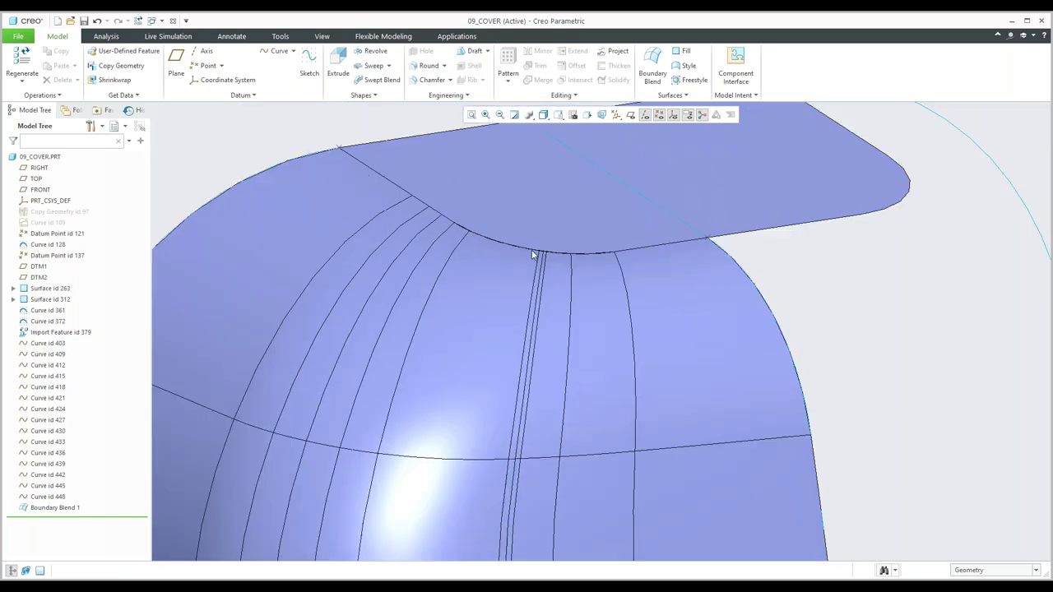
scroll(637, 256, down, 8)
scroll(558, 288, up, 2)
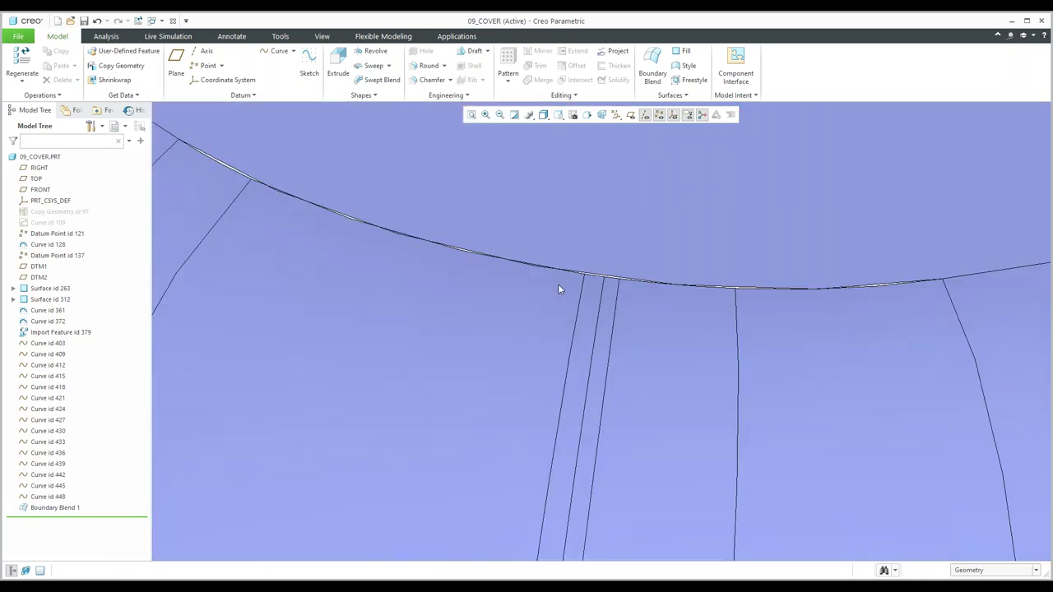
key(ctrl+d)
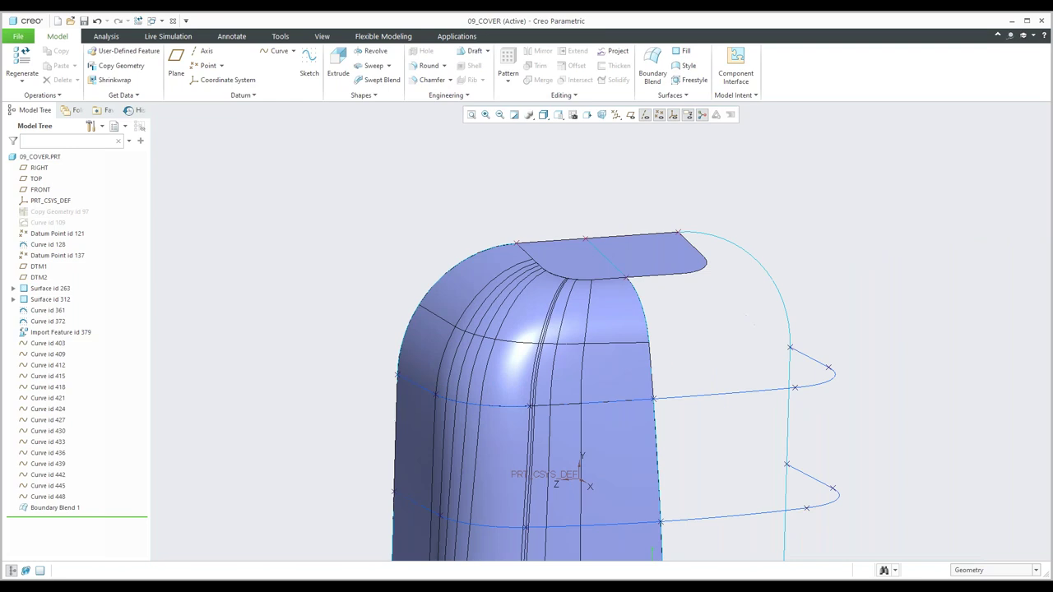
scroll(535, 313, down, 2)
scroll(531, 304, up, 3)
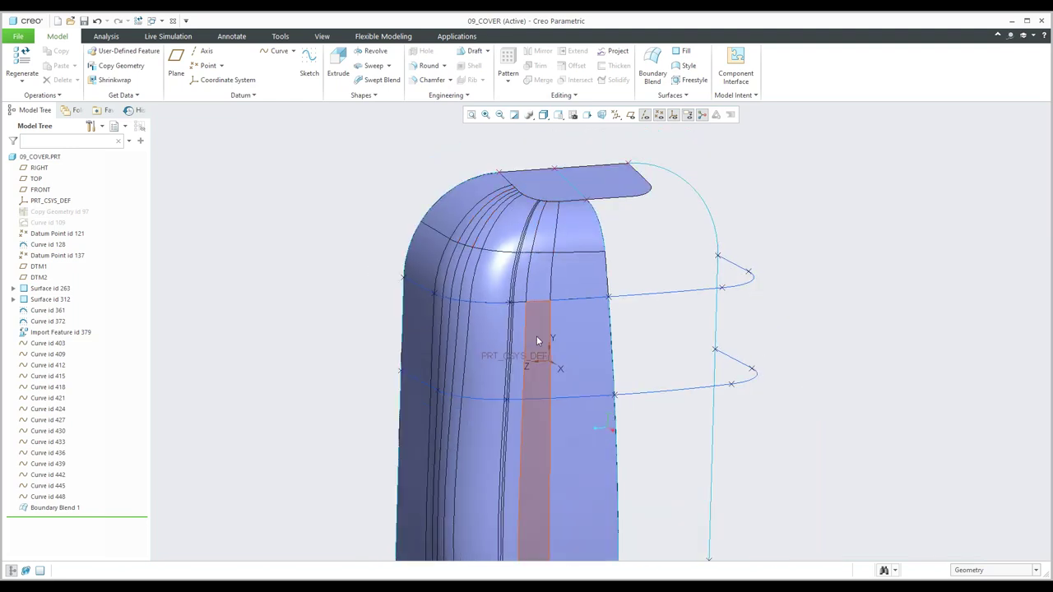
scroll(536, 339, up, 1)
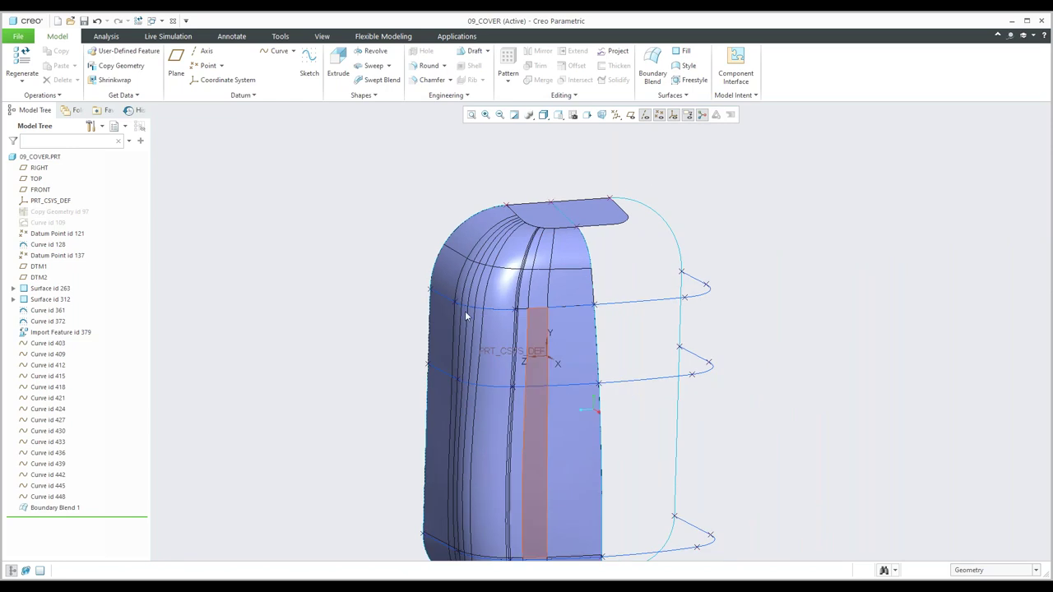
right_click(58, 510)
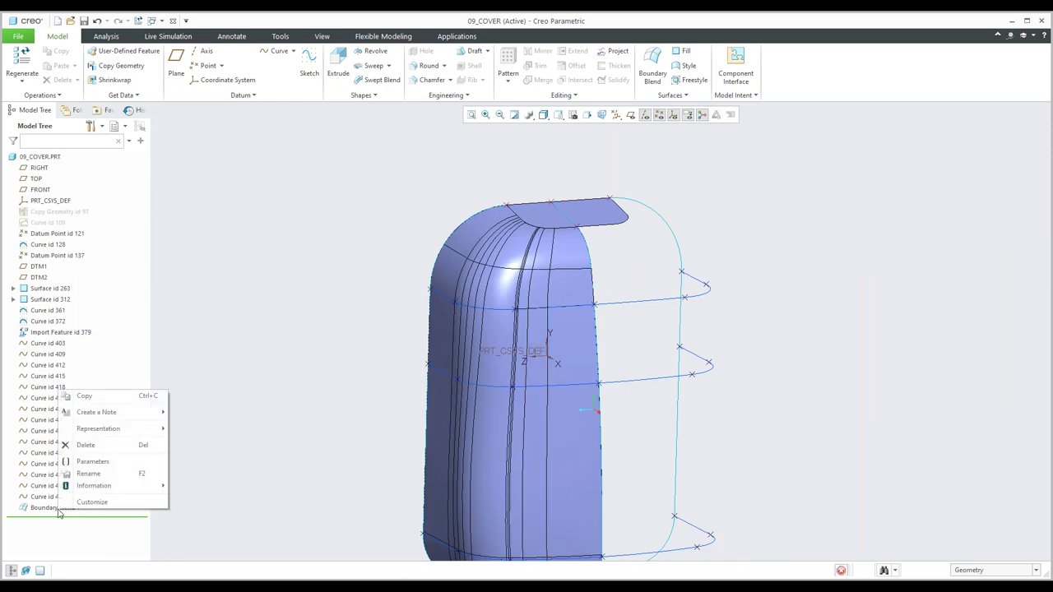
- Edit Boundary Blend 1's definition and set its top edge condition to Tangent
click(56, 508)
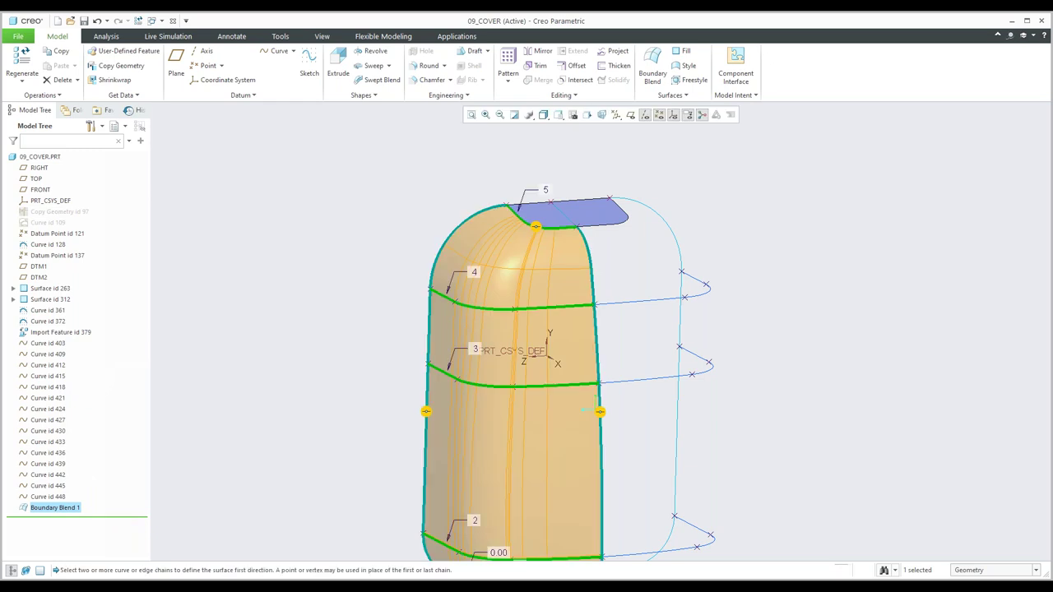
right_click(535, 226)
click(556, 245)
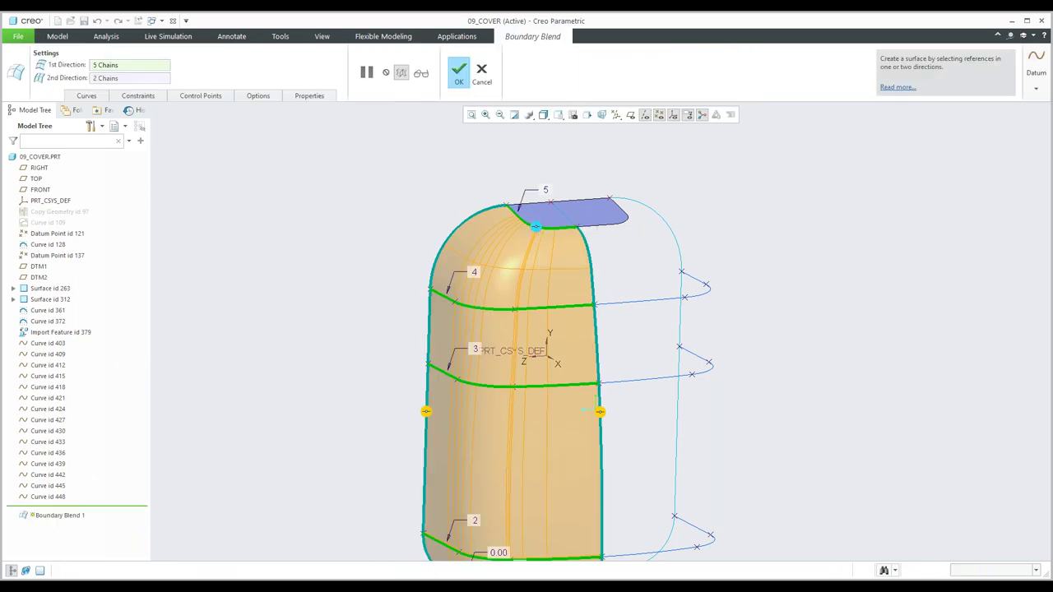
scroll(548, 233, down, 4)
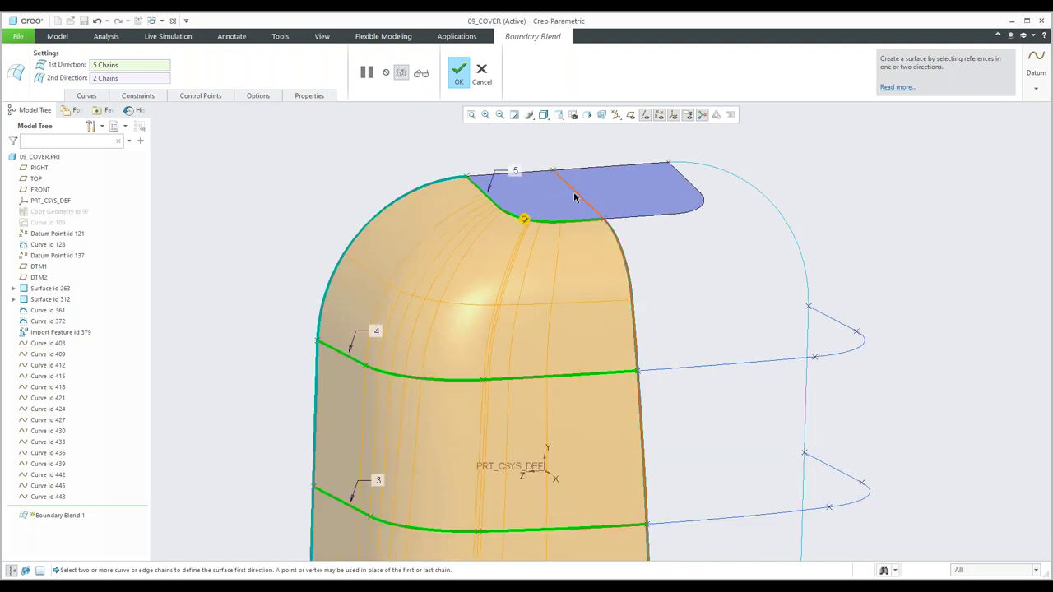
- Set the top surface as the tangency reference for the top chain's Tangent condition
click(137, 96)
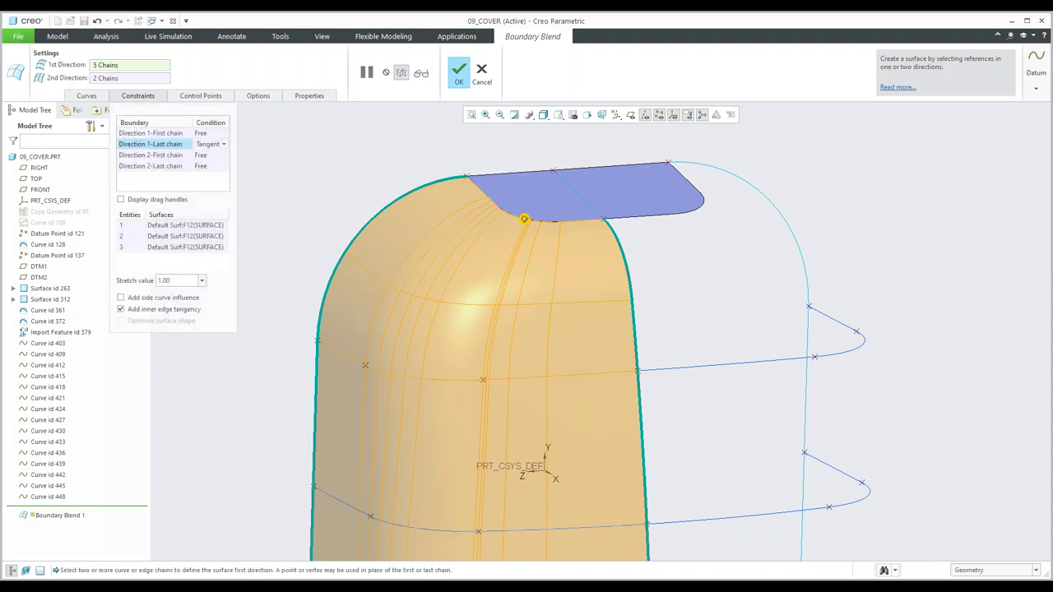
click(185, 224)
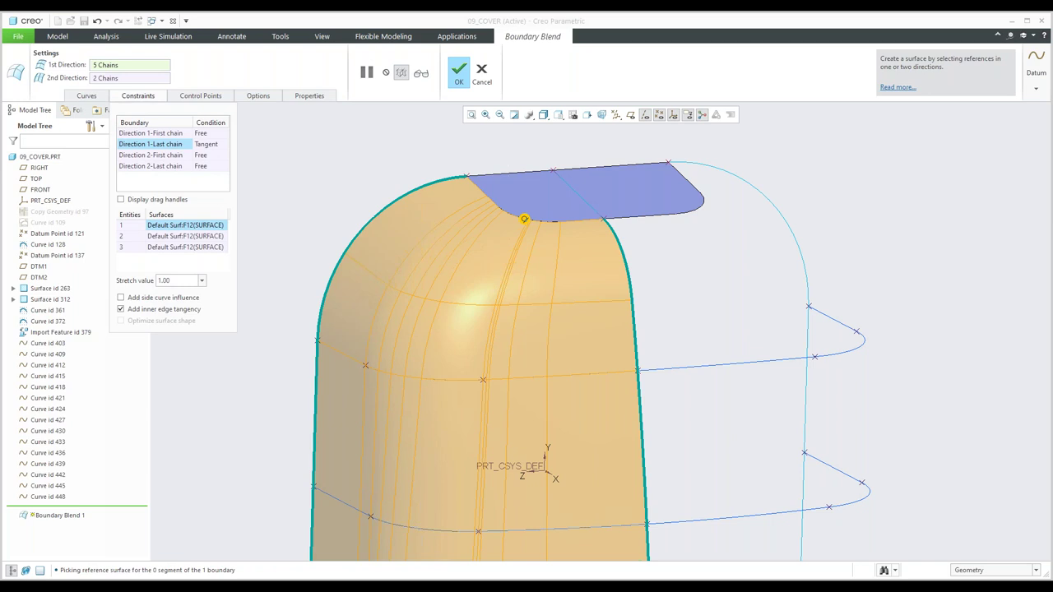
click(187, 234)
scroll(370, 183, up, 3)
middle_drag(370, 183, 435, 386)
scroll(411, 476, down, 5)
- Make the bottom boundary Tangent, using the lower flat flange surface as its reference
right_click(452, 364)
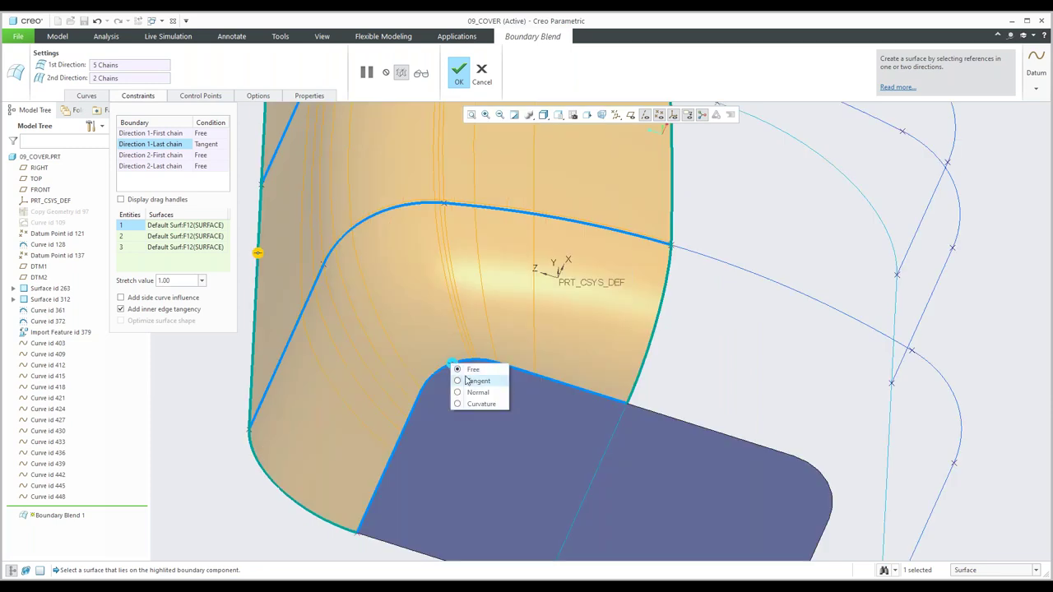
click(467, 380)
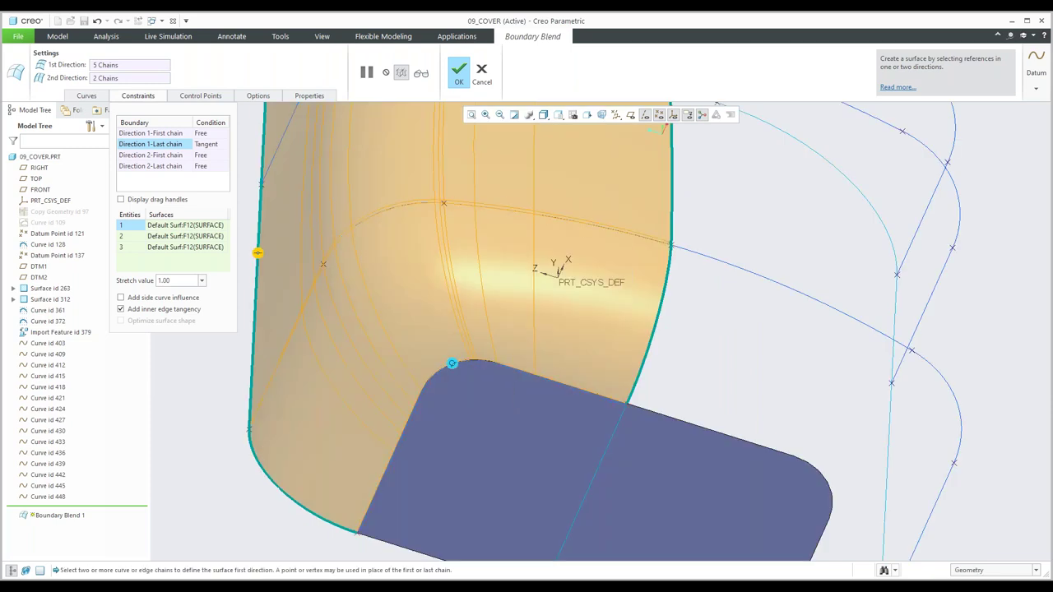
click(150, 132)
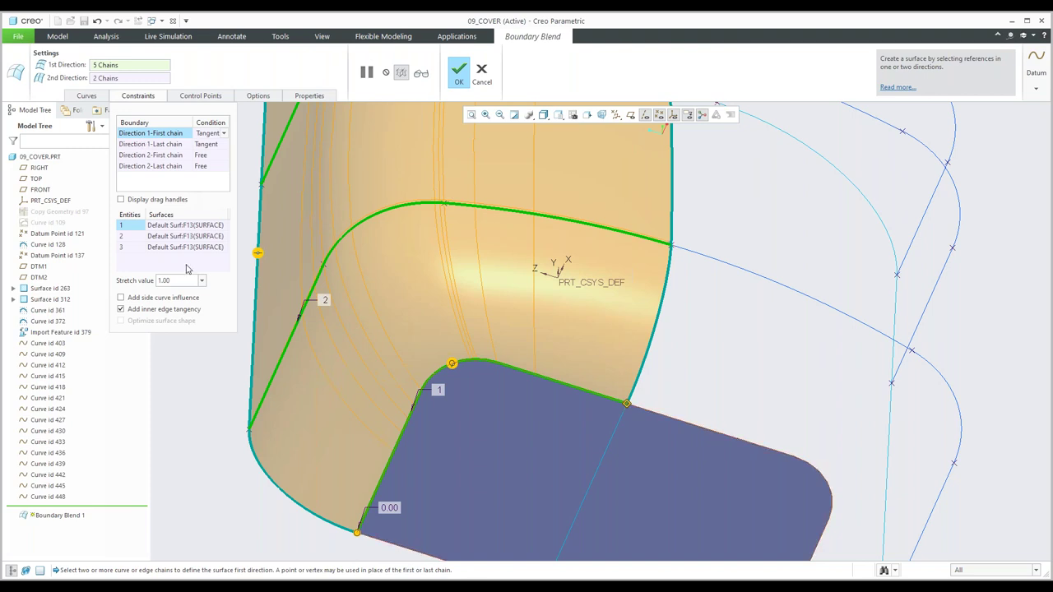
click(173, 225)
click(506, 400)
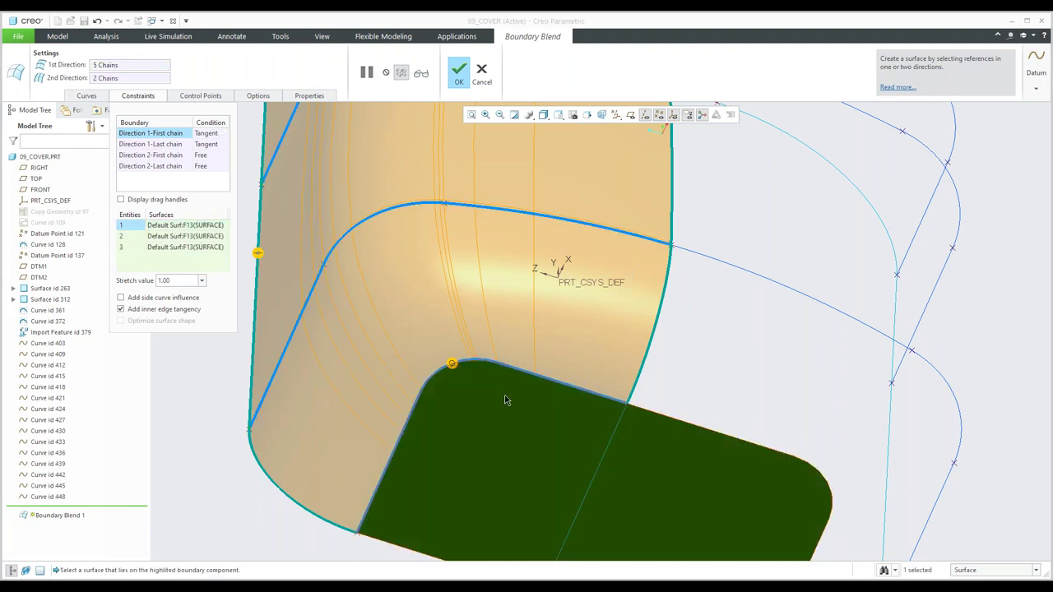
scroll(506, 401, down, 5)
mouse_move(506, 400)
middle_down()
mouse_move(493, 362)
mouse_move(510, 362)
mouse_move(508, 349)
mouse_move(509, 419)
mouse_move(493, 387)
middle_up()
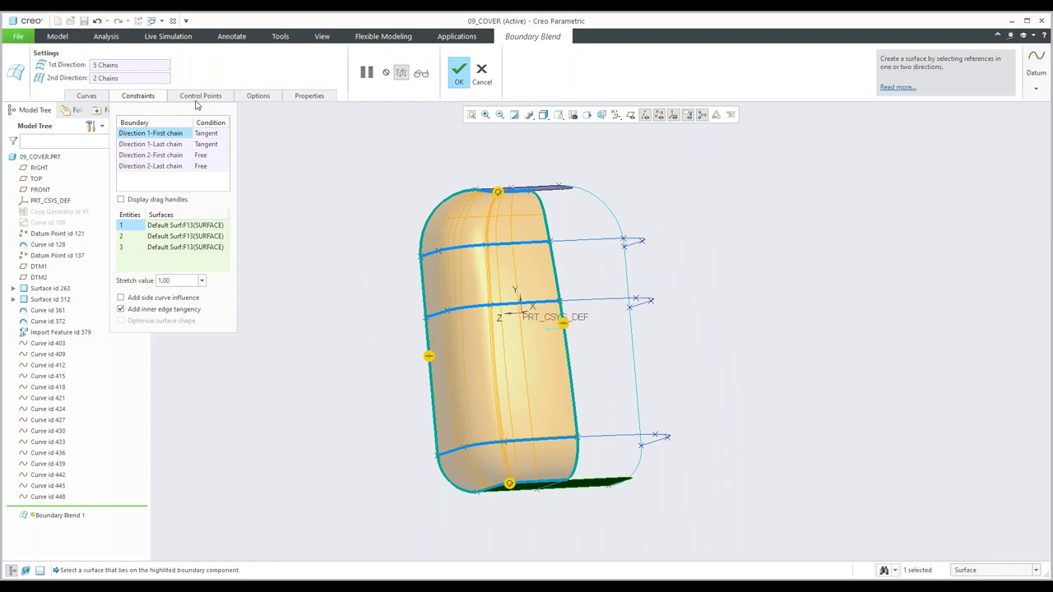
click(199, 95)
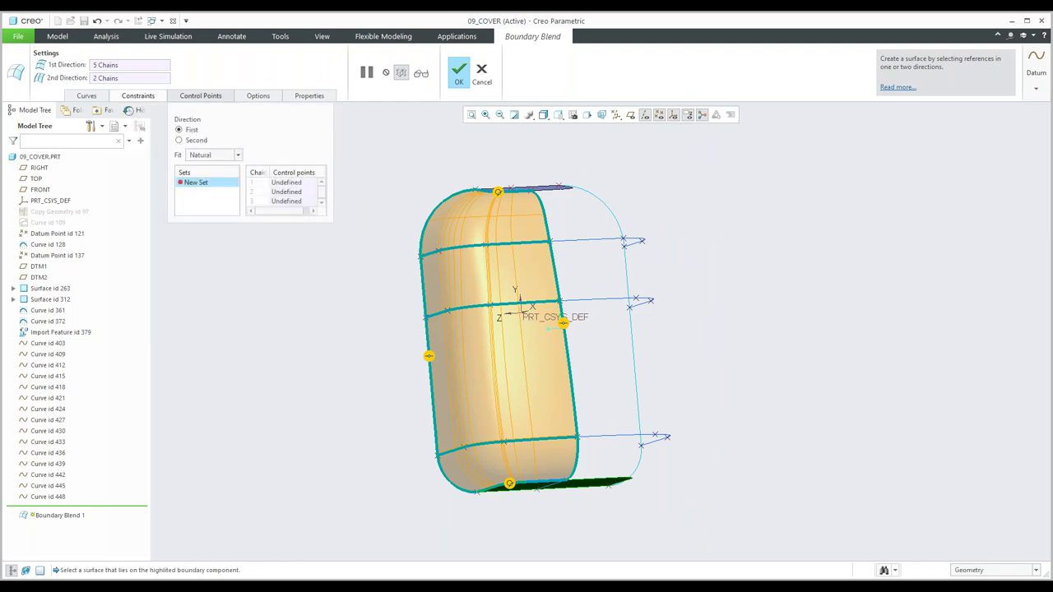
- Create control-point Set 1 from the corner vertex and its matching point on the next chain
click(408, 348)
middle_drag(375, 336, 411, 370)
scroll(447, 422, down, 3)
scroll(447, 423, down, 2)
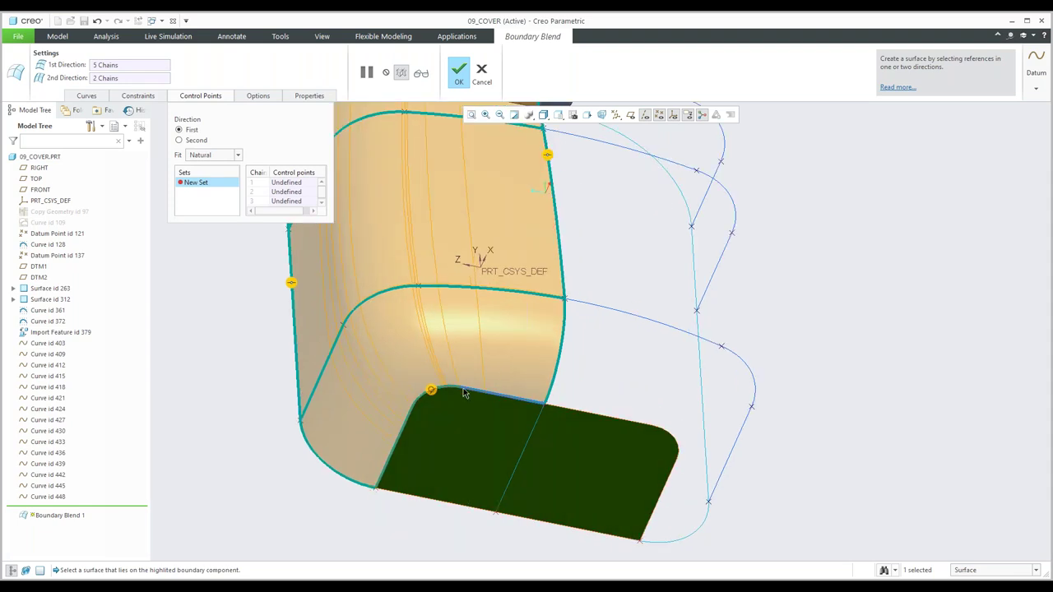
click(527, 469)
click(295, 183)
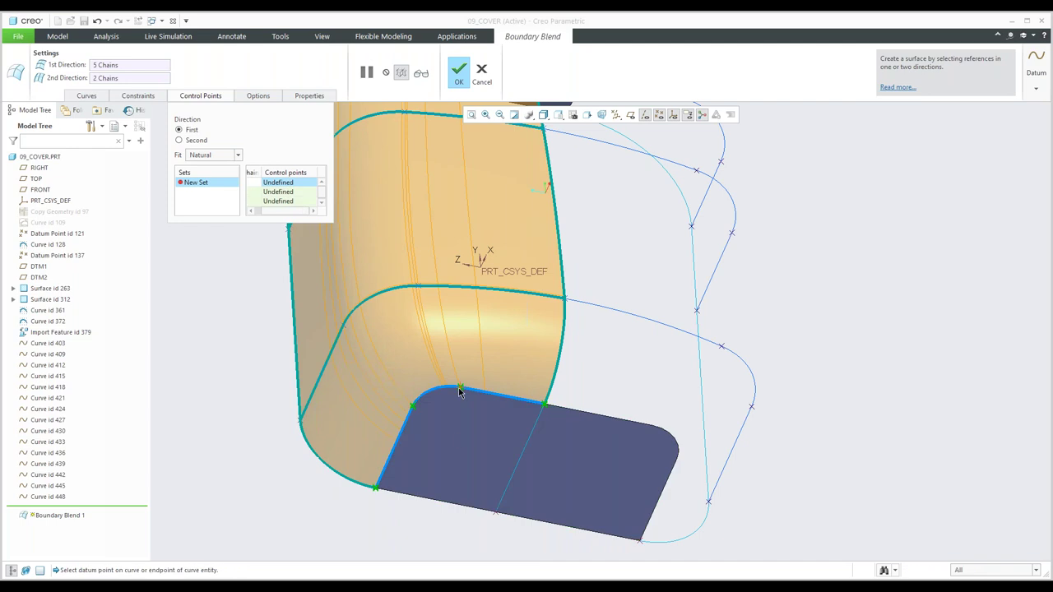
key(ctrl+d)
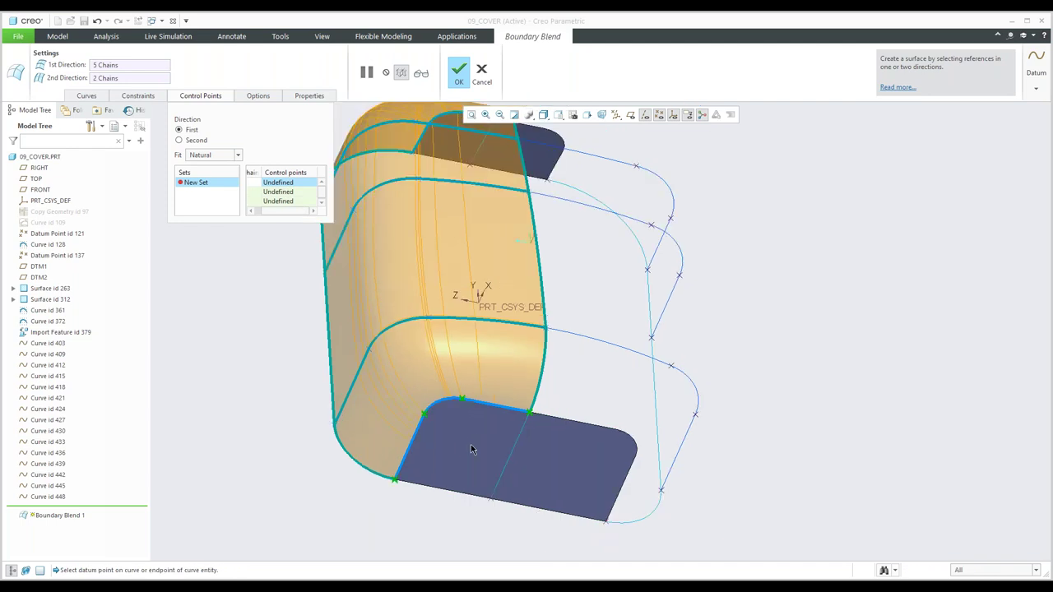
scroll(463, 408, down, 3)
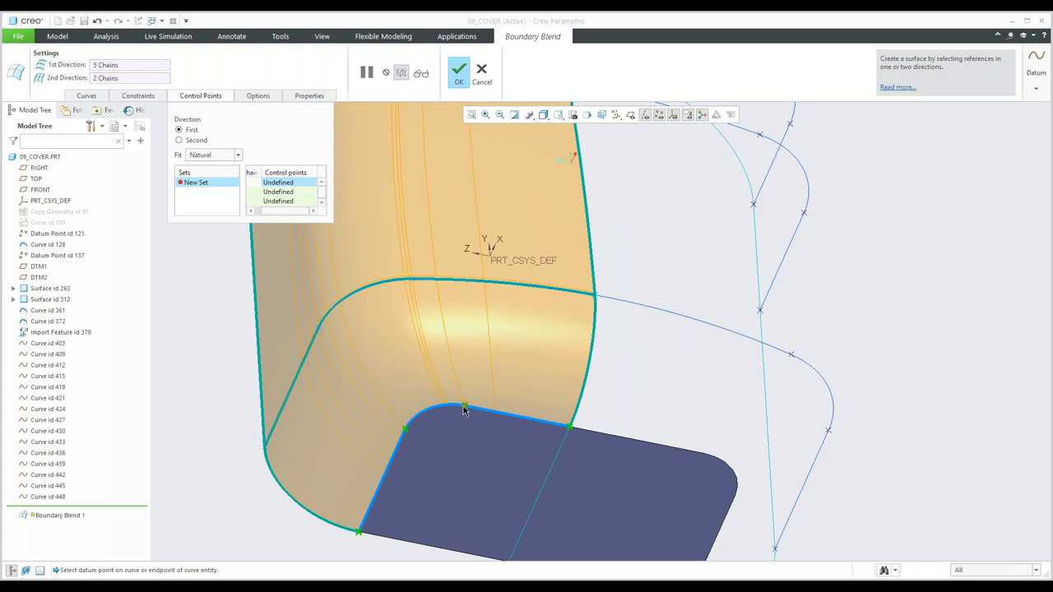
click(465, 406)
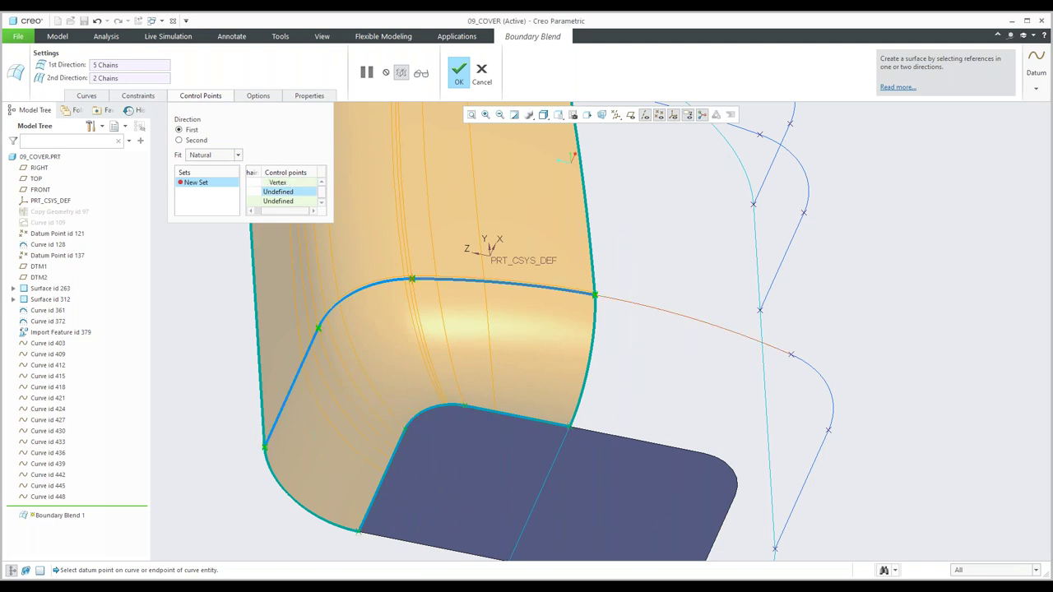
click(412, 280)
- Orbit around the part to check the blend, then accept the redefined Boundary Blend 1
middle_drag(428, 337, 432, 395)
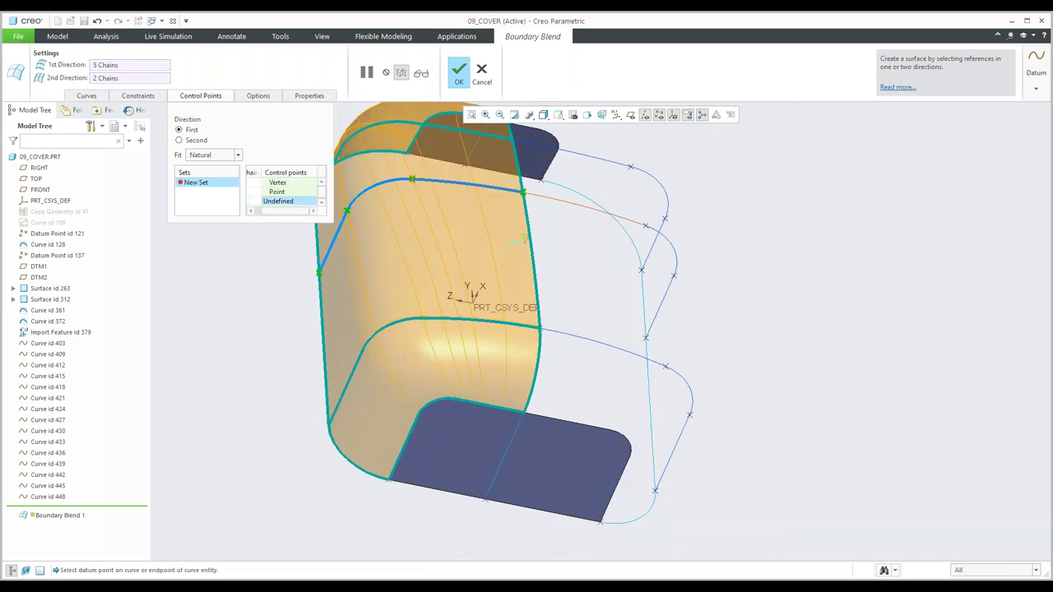
middle_drag(431, 329, 432, 362)
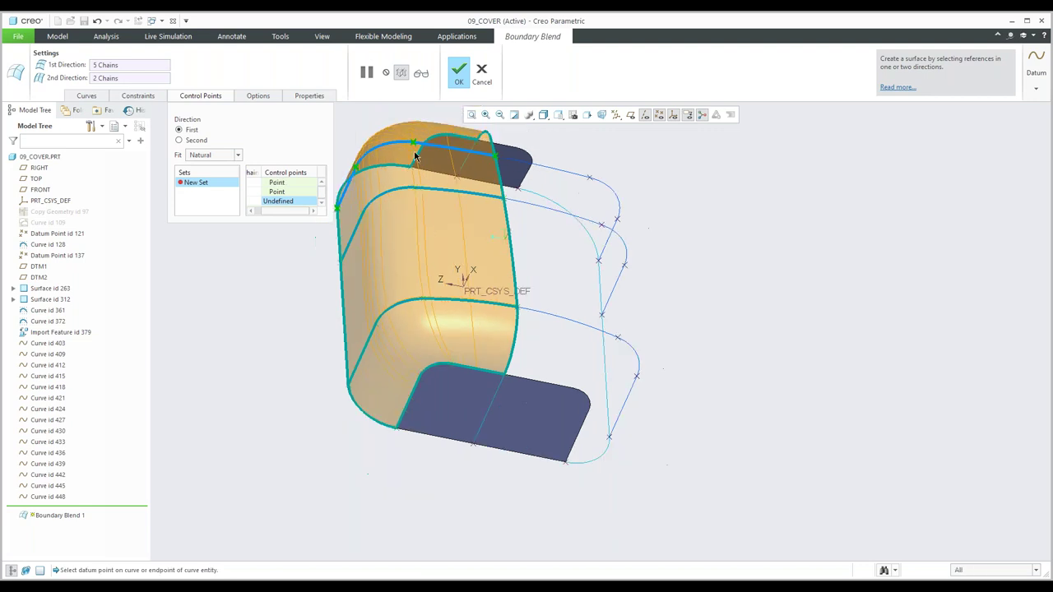
scroll(418, 188, up, 3)
middle_drag(418, 189, 442, 255)
scroll(433, 195, up, 3)
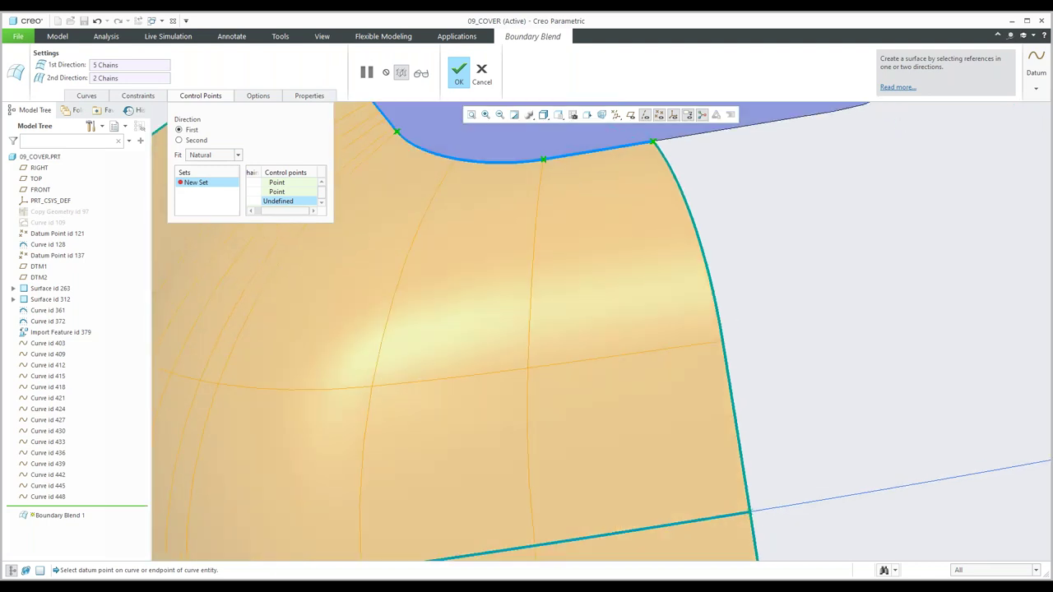
scroll(442, 255, down, 3)
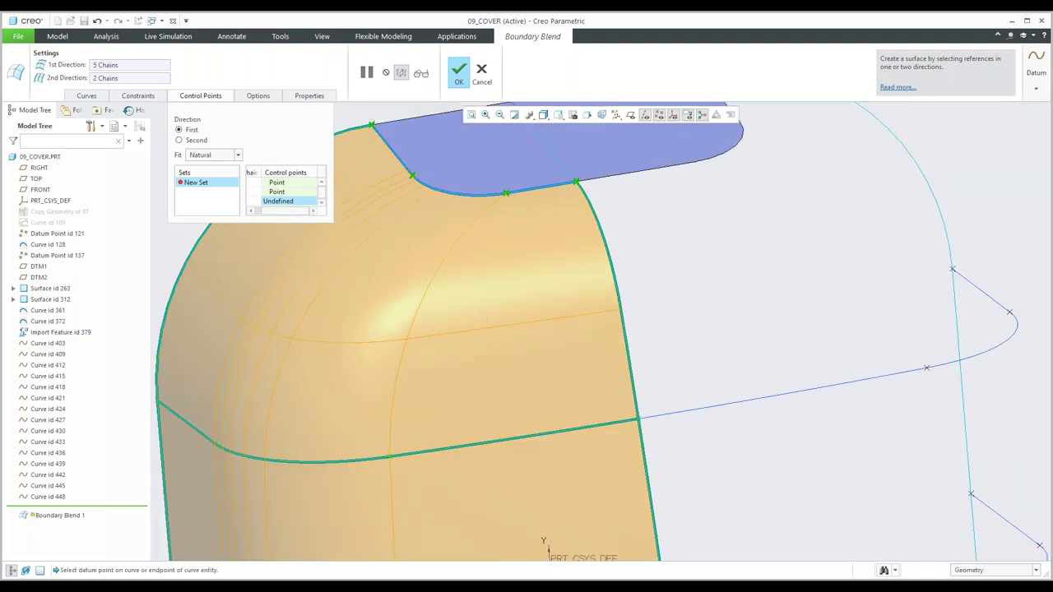
scroll(444, 346, down, 5)
middle_drag(444, 345, 430, 415)
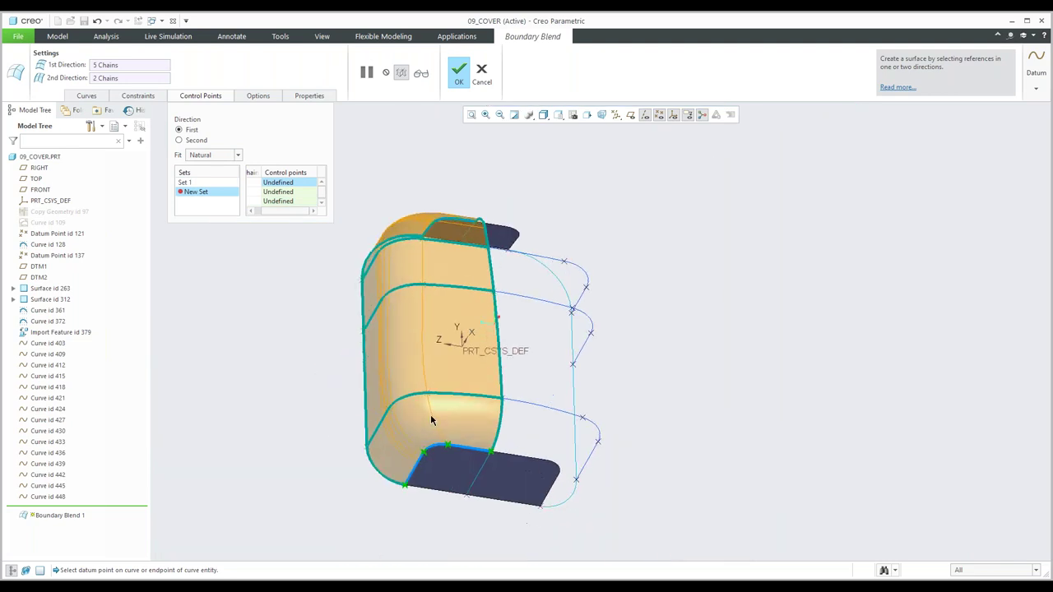
scroll(430, 415, up, 2)
scroll(431, 414, up, 4)
scroll(425, 394, down, 3)
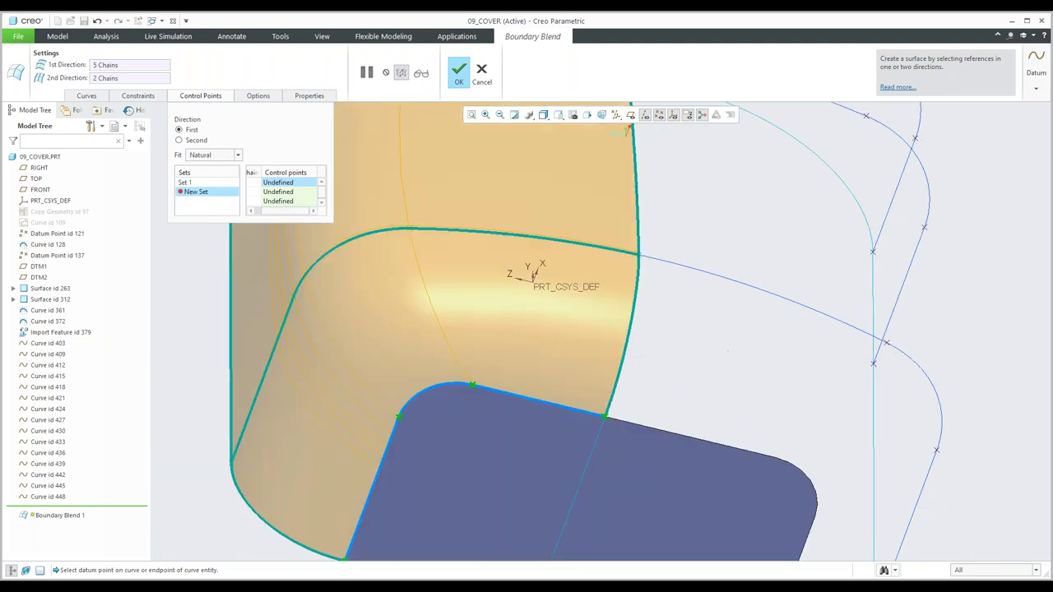
mouse_move(437, 301)
middle_down()
mouse_move(464, 333)
mouse_move(467, 306)
middle_up()
scroll(465, 331, down, 2)
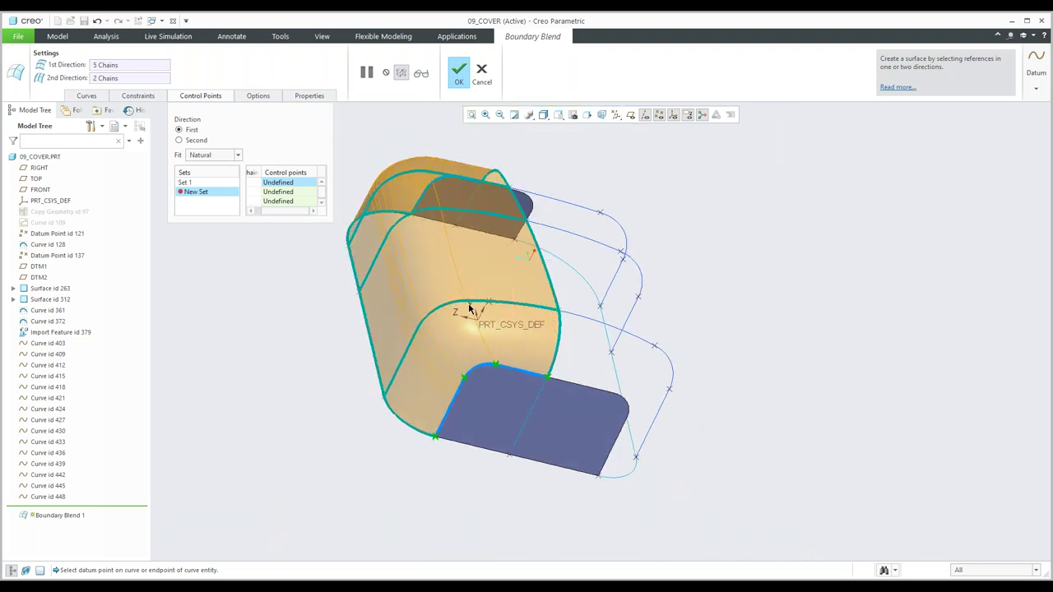
mouse_move(473, 266)
middle_down()
mouse_move(461, 289)
mouse_move(465, 305)
mouse_move(477, 271)
mouse_move(477, 329)
mouse_move(491, 170)
middle_up()
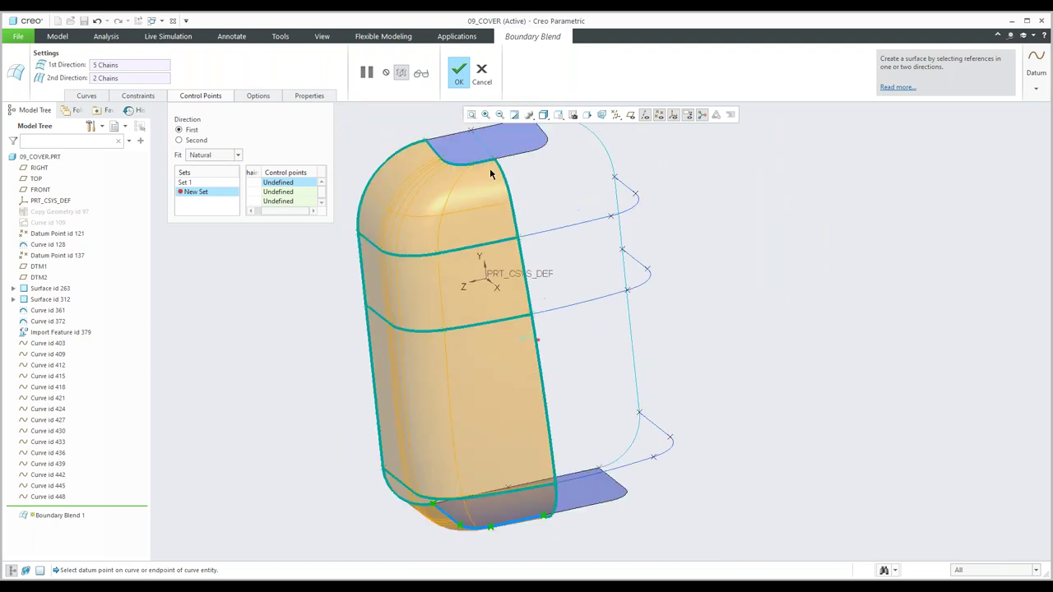
click(459, 76)
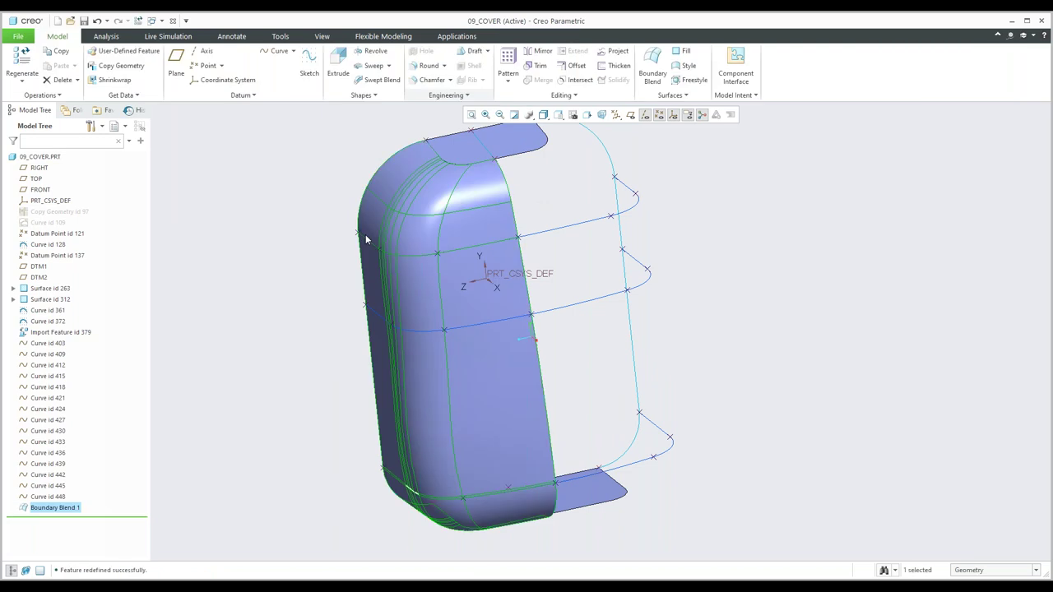
- Orbit and zoom around the cover to inspect the finished blend surface from below
middle_drag(365, 234, 341, 289)
click(340, 289)
scroll(340, 288, up, 5)
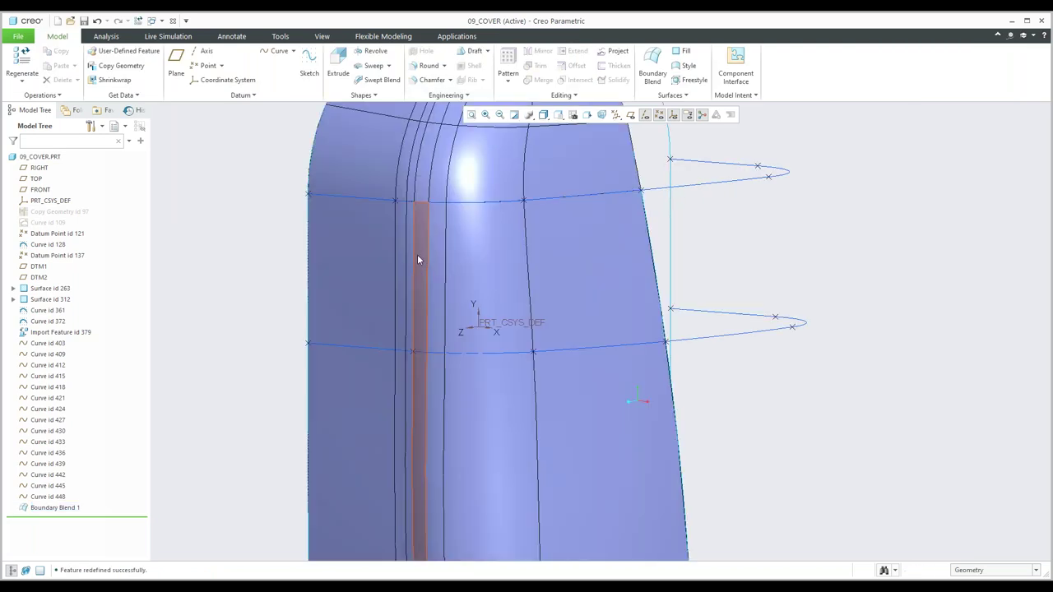
scroll(362, 344, down, 4)
mouse_move(304, 299)
middle_down()
mouse_move(331, 357)
mouse_move(321, 321)
mouse_move(426, 308)
middle_up()
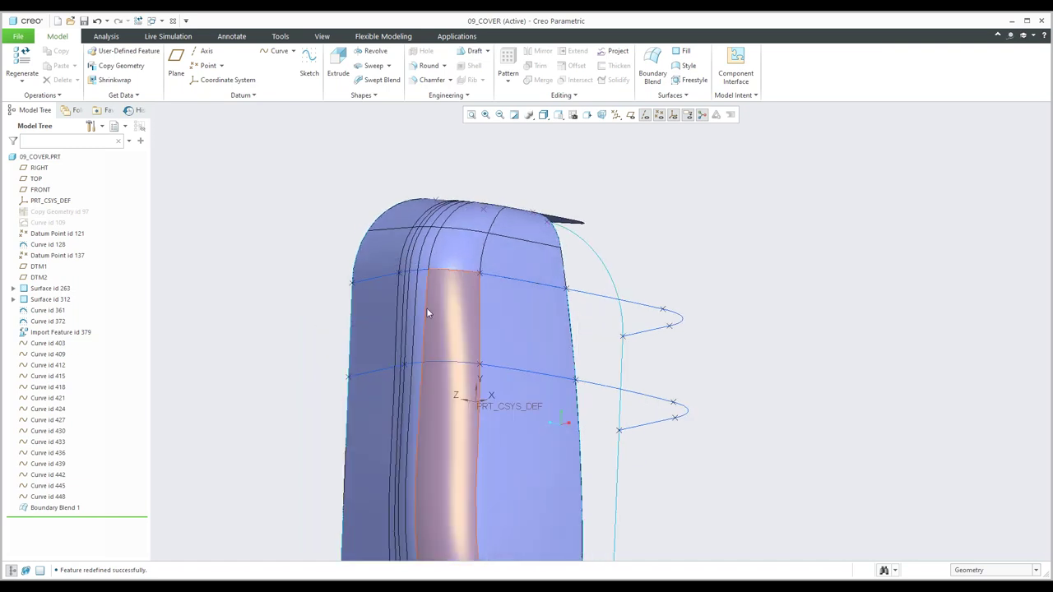
scroll(419, 307, up, 5)
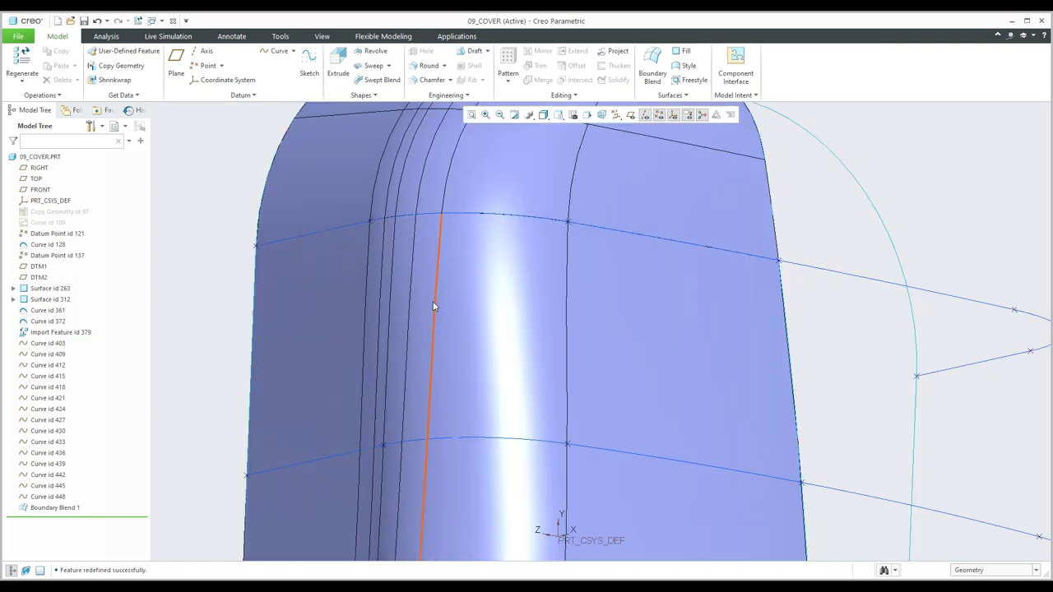
scroll(446, 322, down, 3)
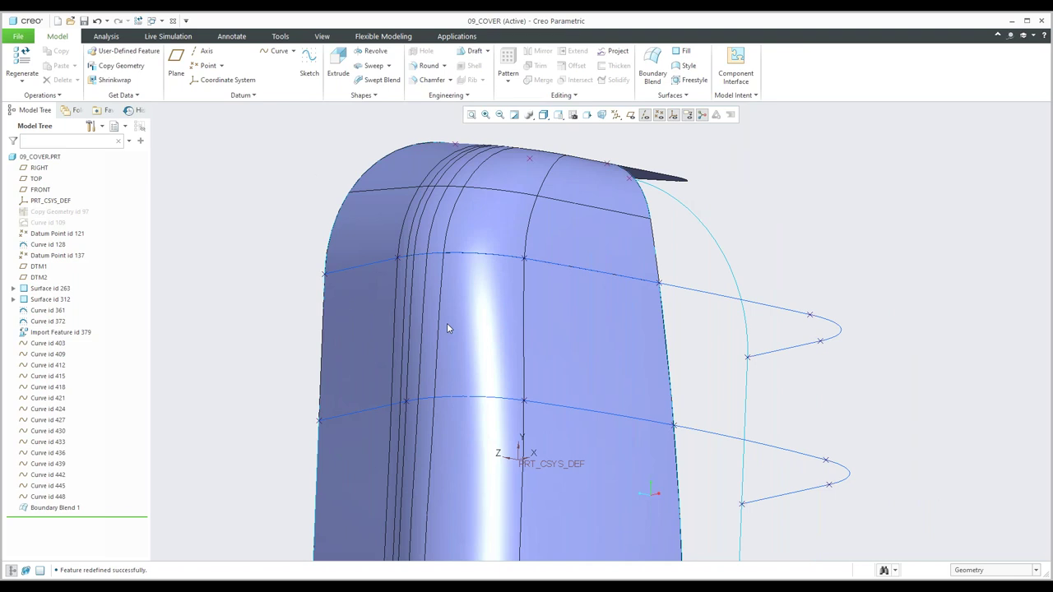
scroll(447, 353, down, 2)
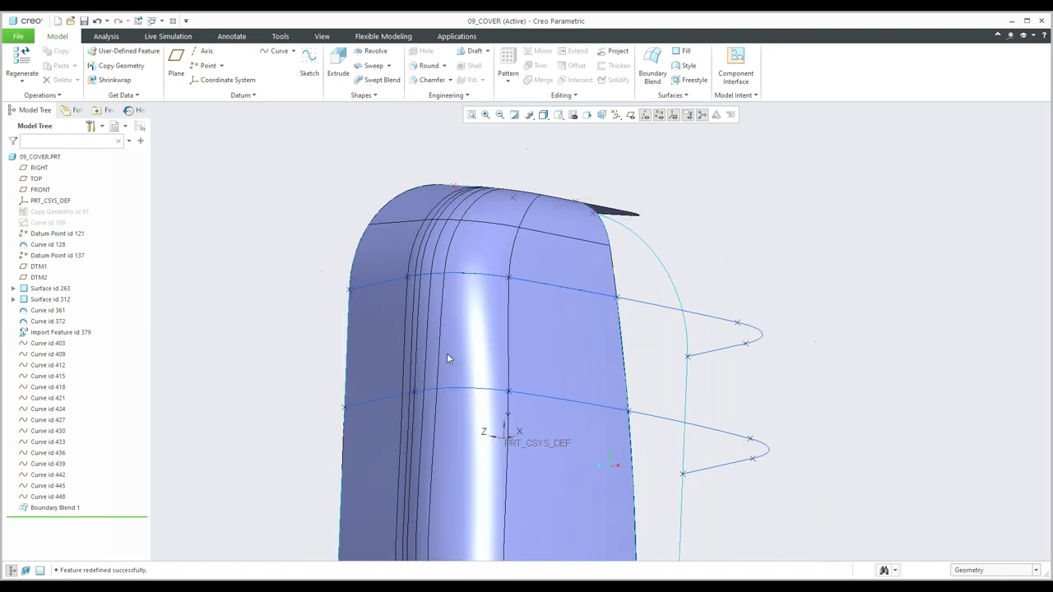
mouse_move(447, 353)
middle_down()
mouse_move(505, 326)
mouse_move(489, 310)
mouse_move(519, 333)
mouse_move(490, 346)
mouse_move(494, 403)
middle_up()
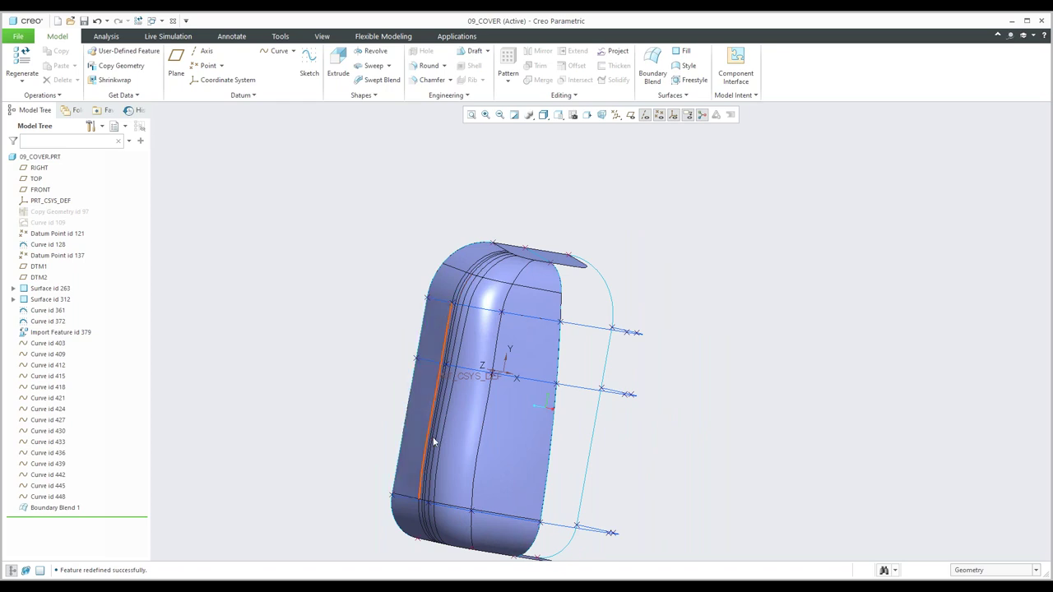
- Select the middle strip, the adjacent right surface and both top patches to compare them
click(469, 416)
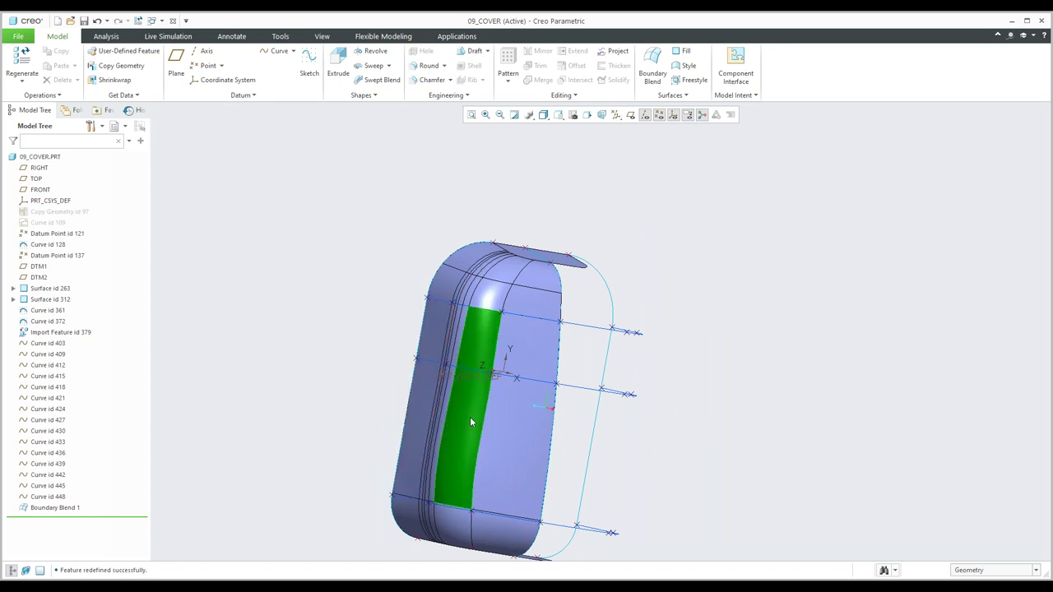
click(517, 439)
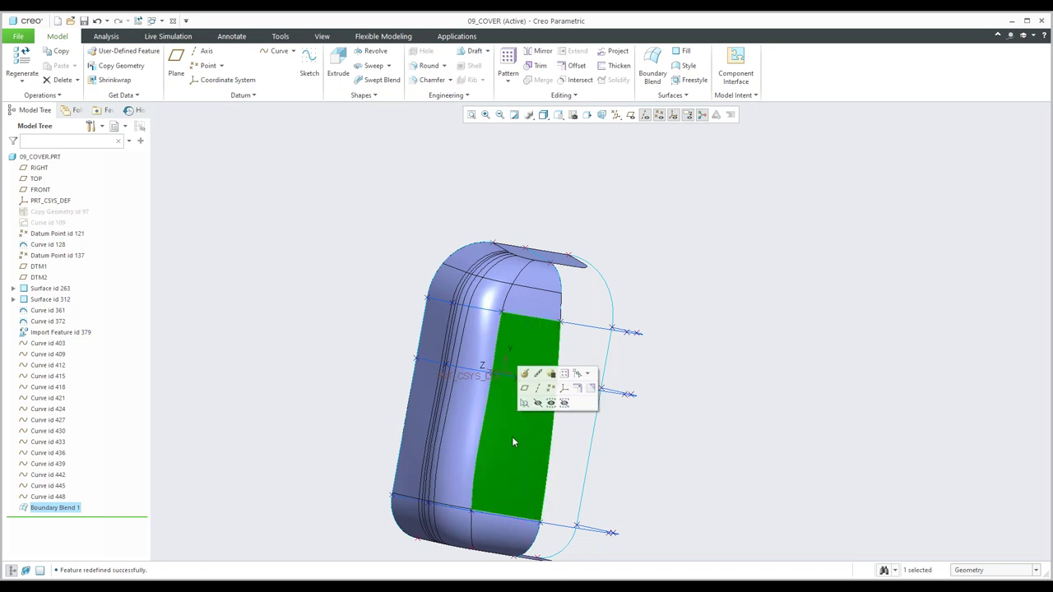
click(527, 305)
click(477, 302)
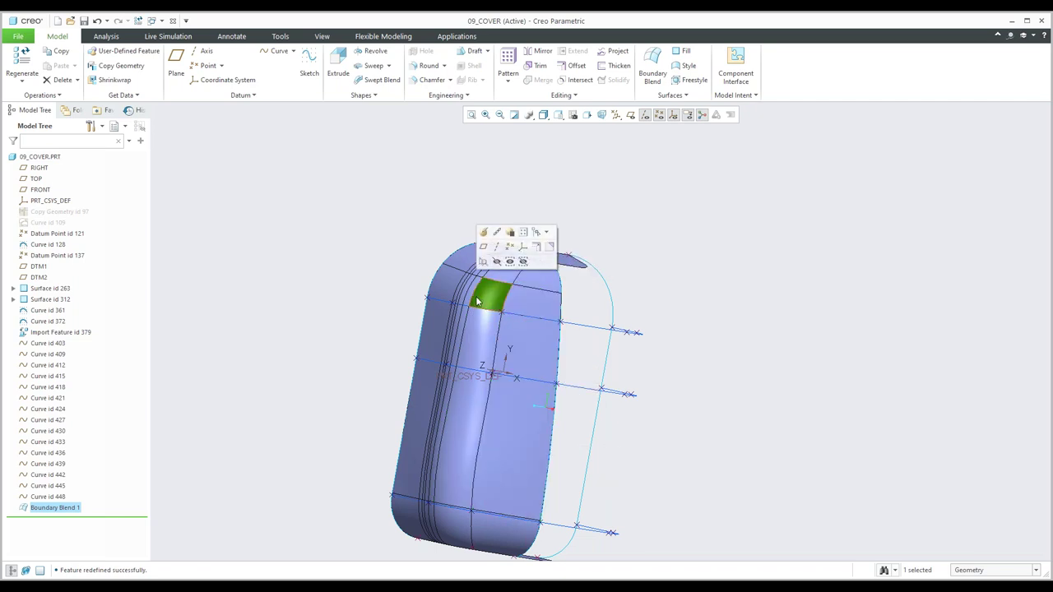
middle_drag(477, 301, 454, 350)
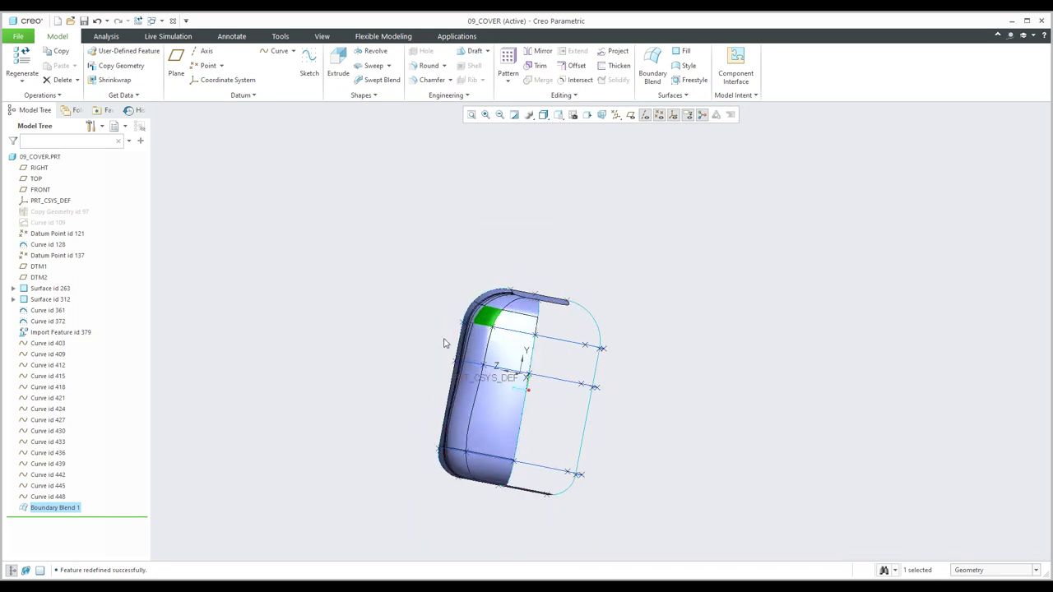
click(443, 343)
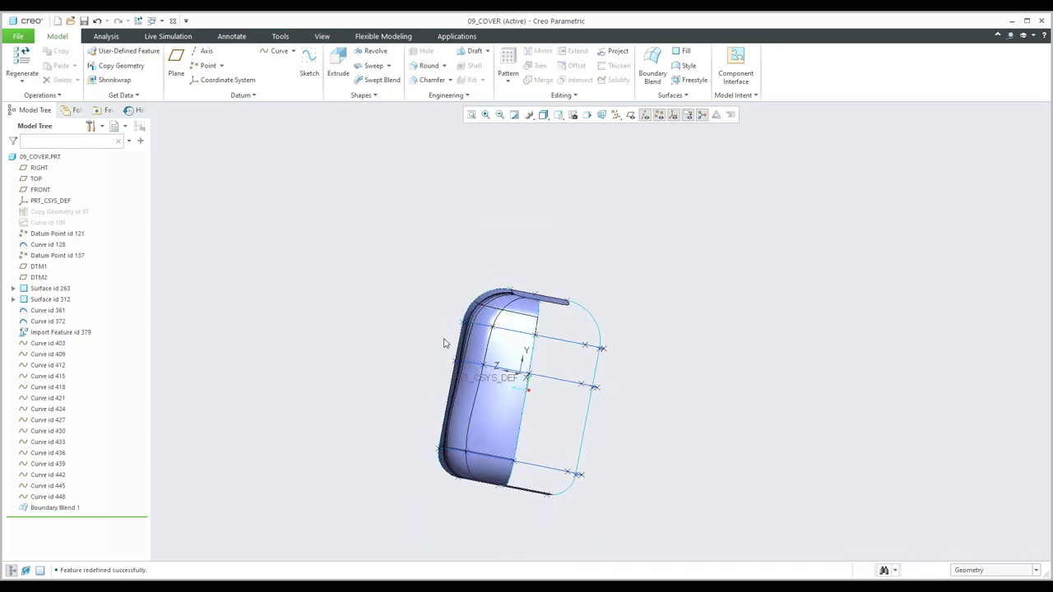
- Turn the cover to face the front and select Boundary Blend 1 in the Model Tree
middle_drag(444, 343, 404, 313)
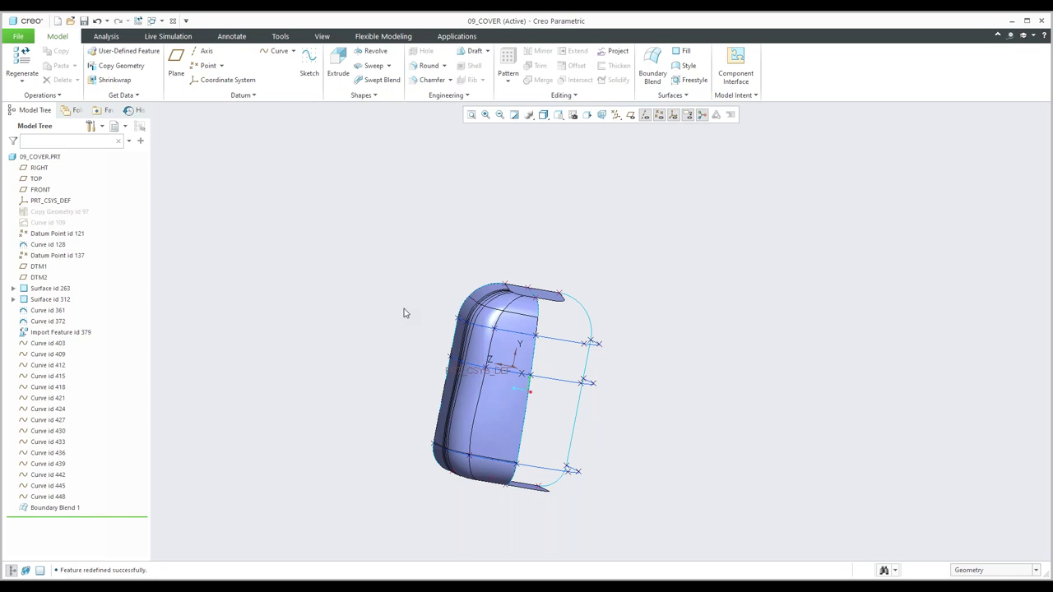
mouse_move(416, 348)
middle_down()
mouse_move(392, 353)
mouse_move(437, 343)
mouse_move(428, 357)
mouse_move(390, 345)
middle_up()
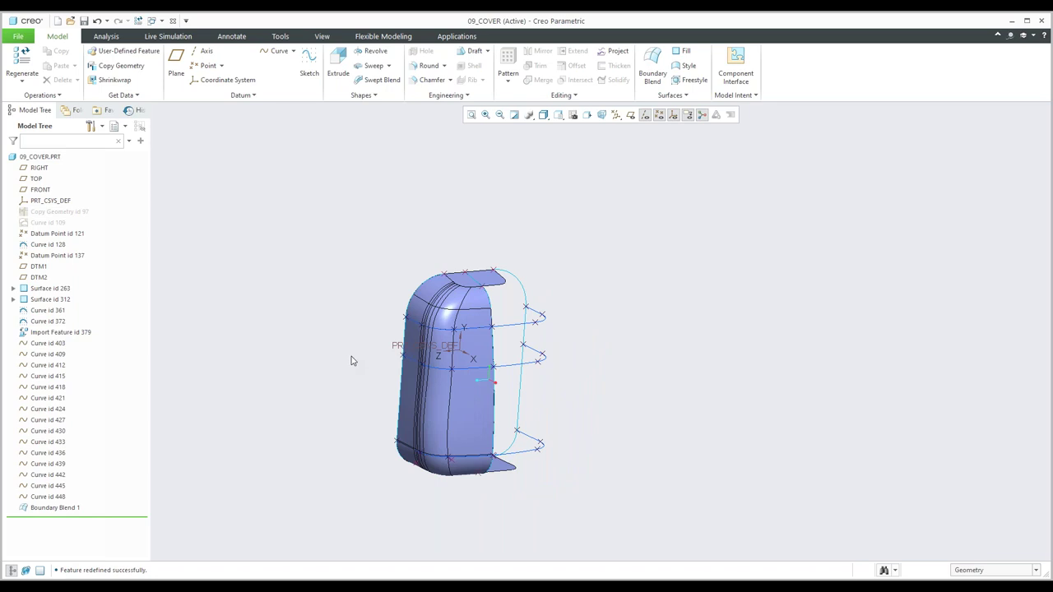
middle_drag(362, 360, 345, 353)
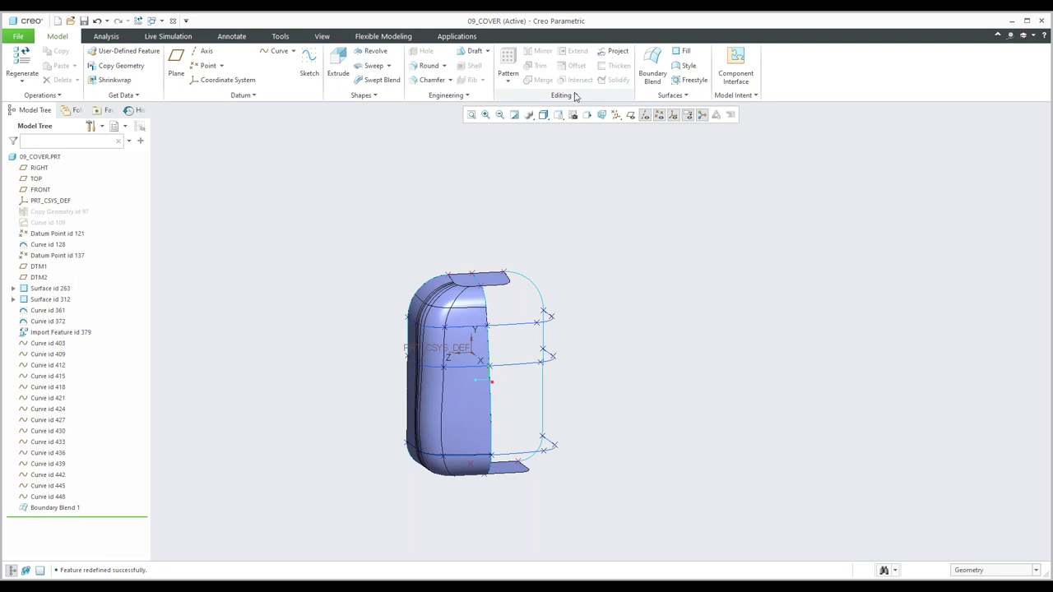
click(54, 508)
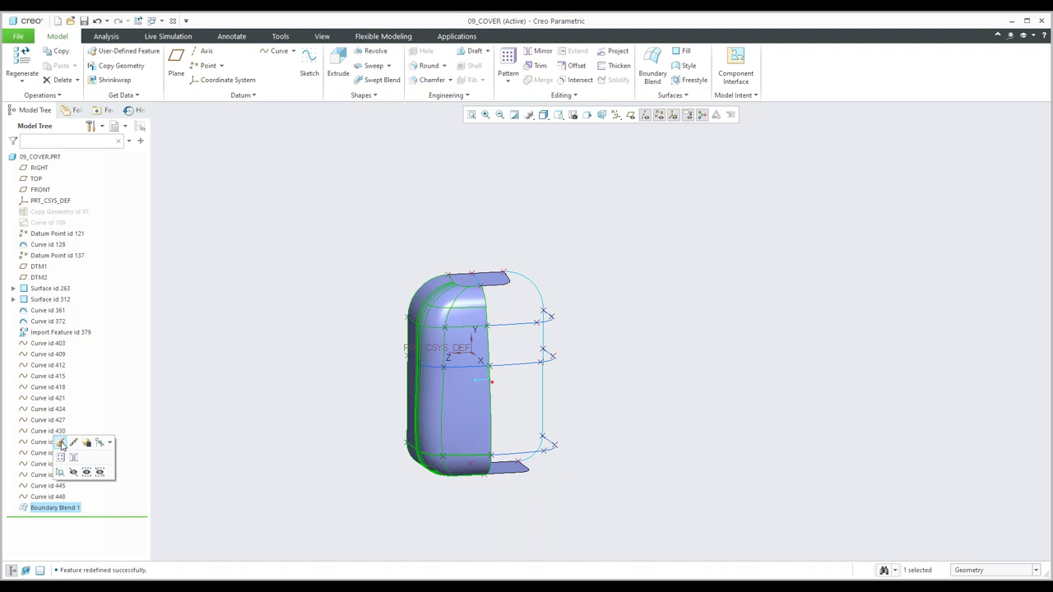
- Recommit Boundary Blend 1 through Edit Definition, then open the part 10_helical_surf.prt
click(61, 443)
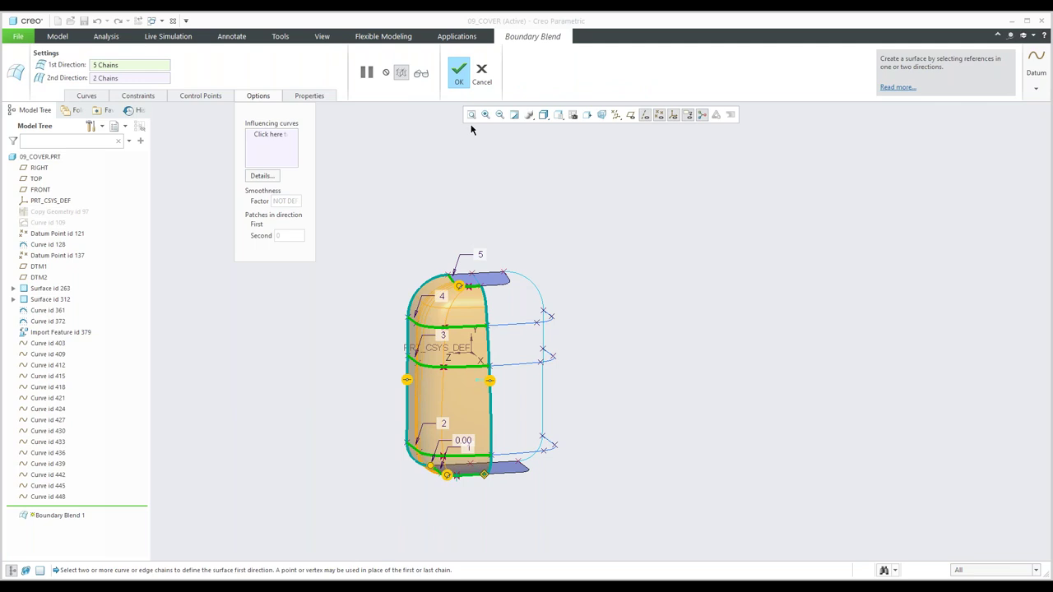
click(458, 76)
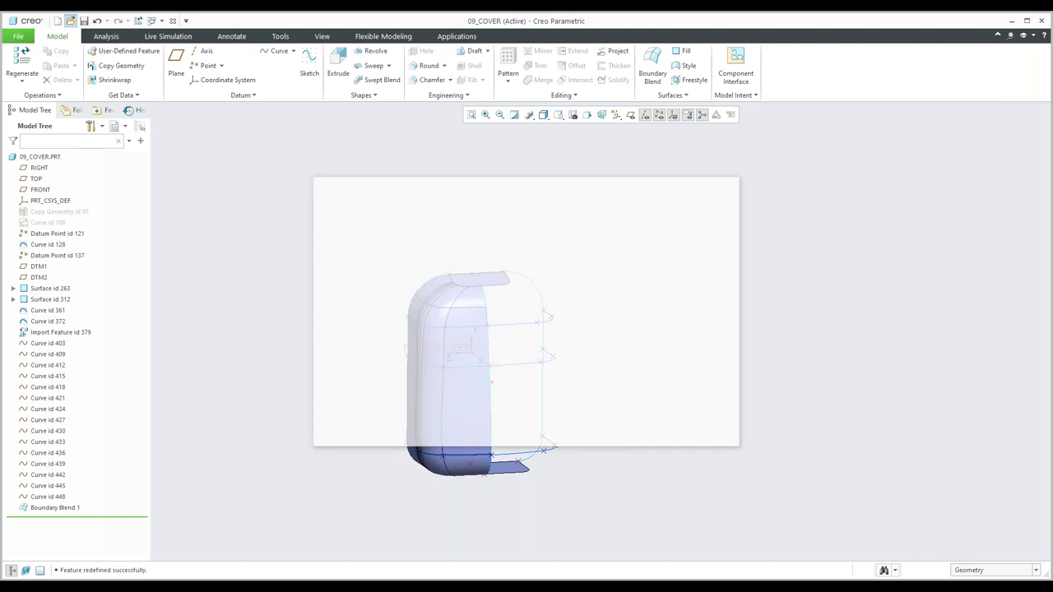
click(442, 327)
key(Return)
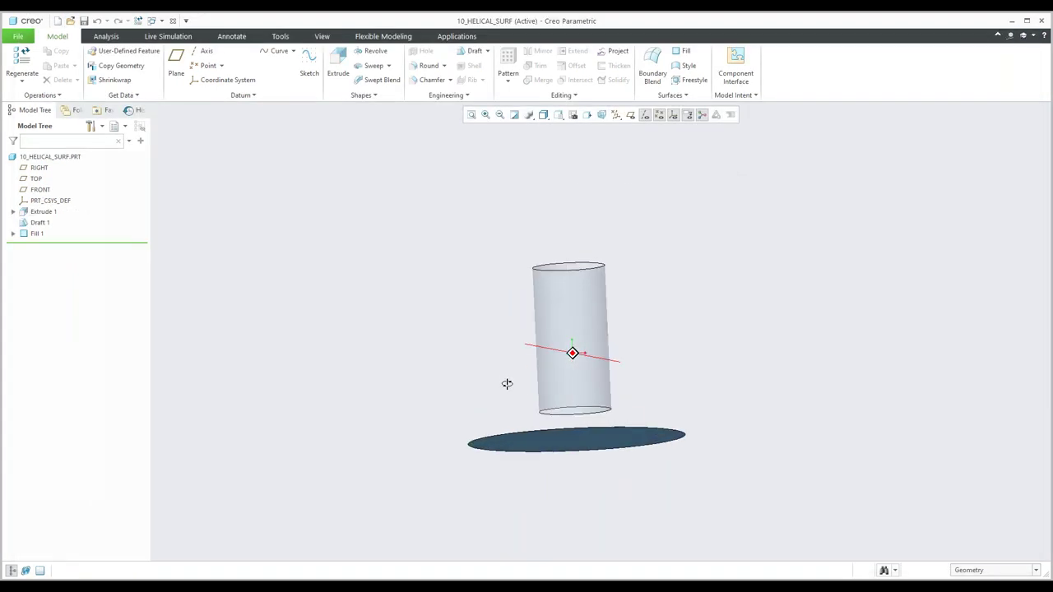
click(530, 439)
middle_drag(453, 416, 454, 345)
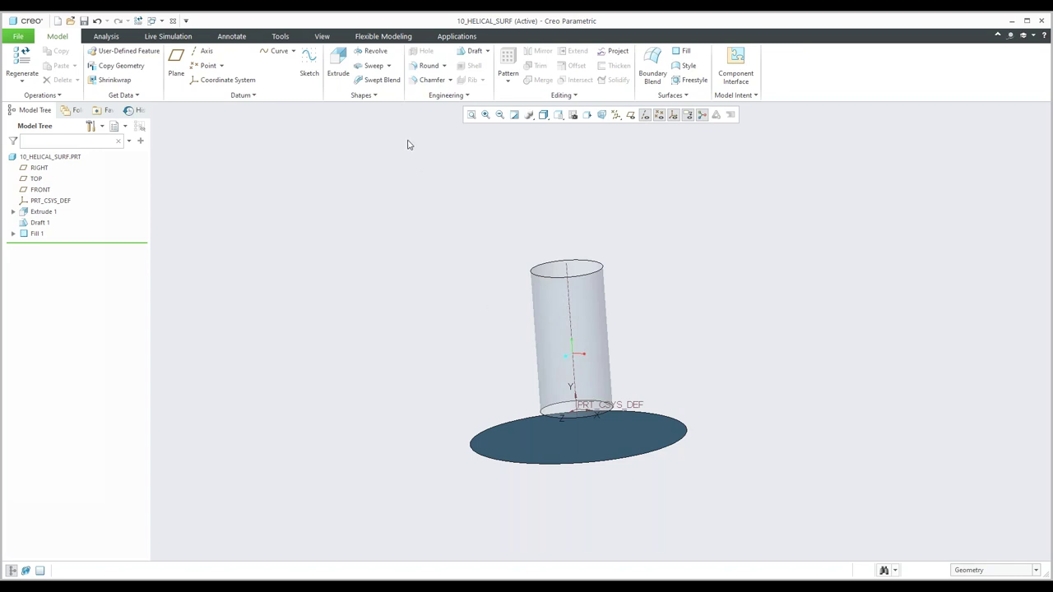
click(379, 99)
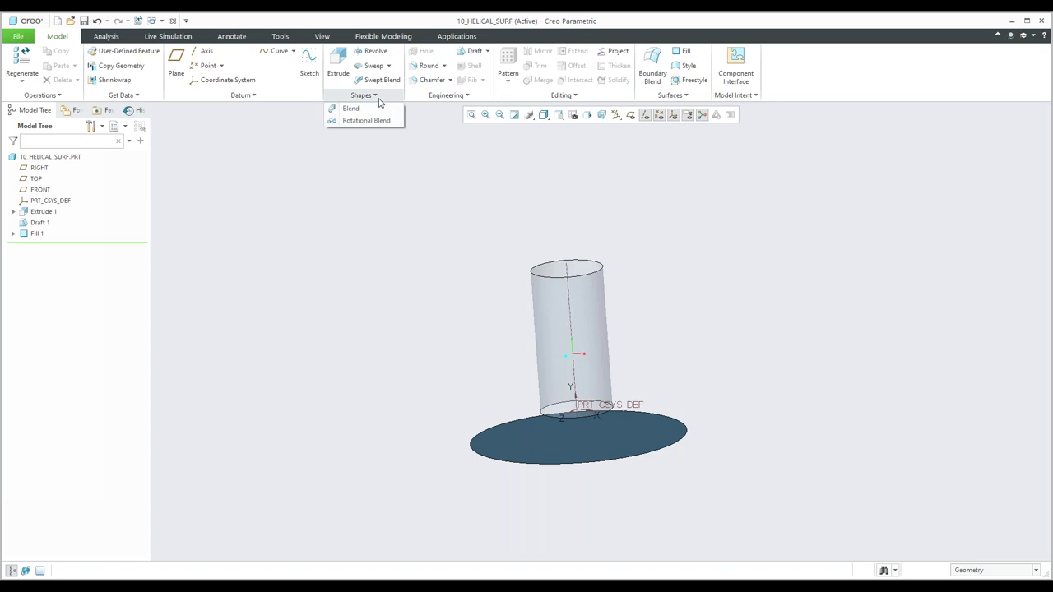
click(298, 153)
click(389, 66)
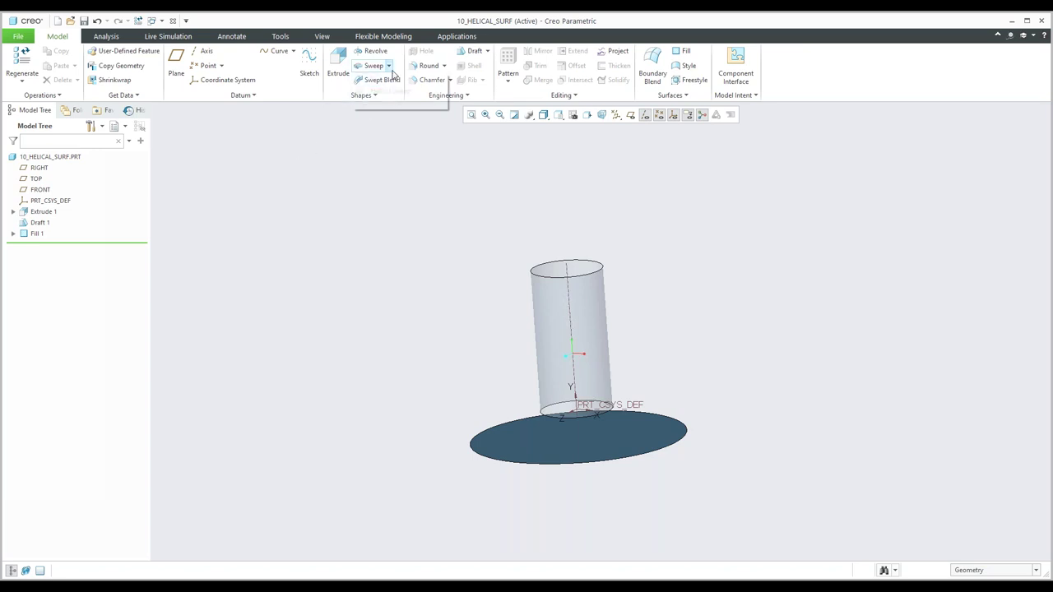
click(383, 79)
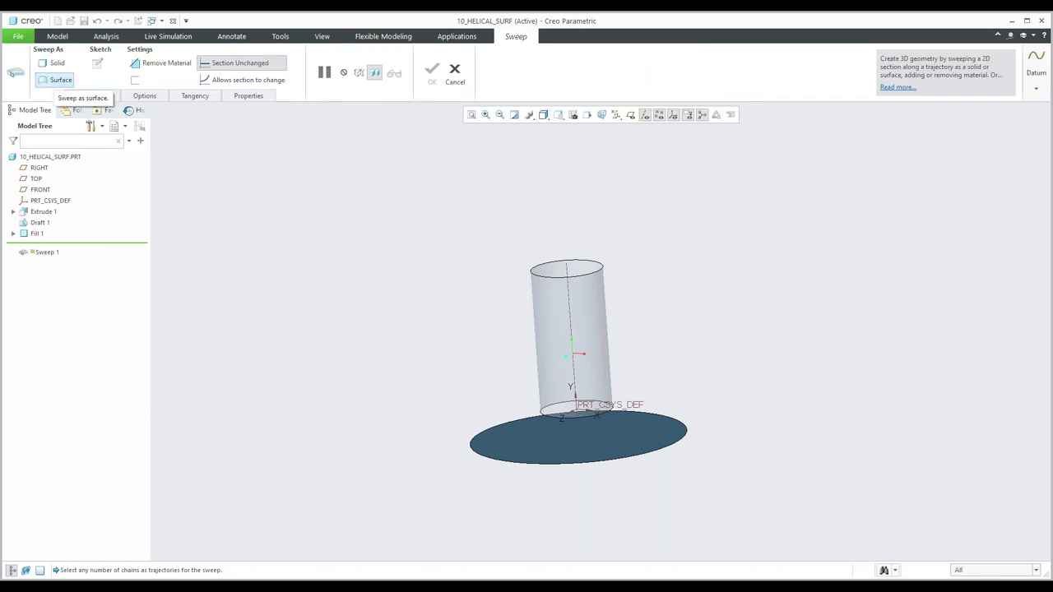
click(92, 95)
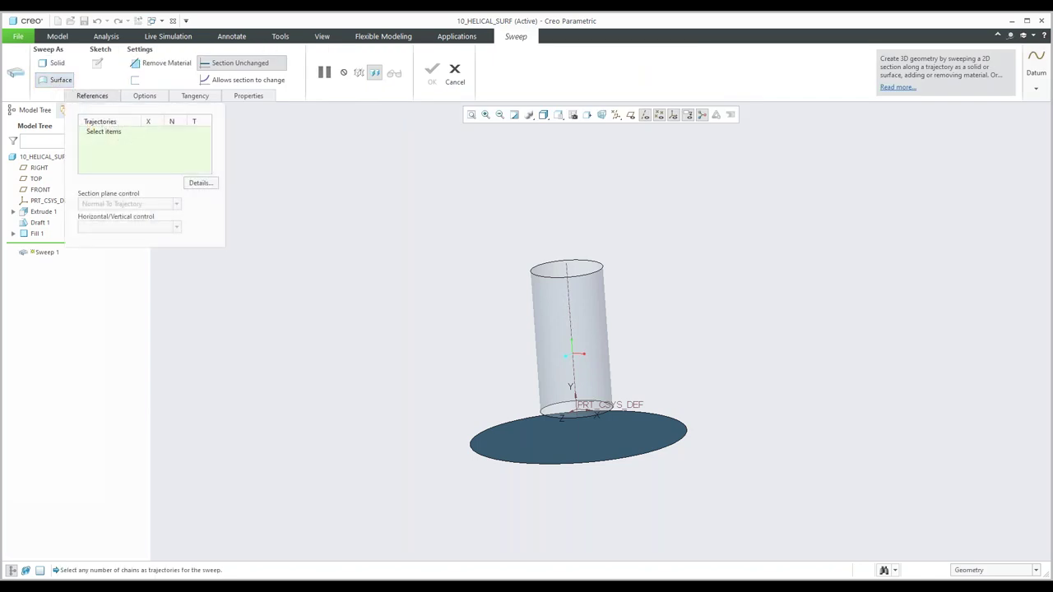
right_click(288, 169)
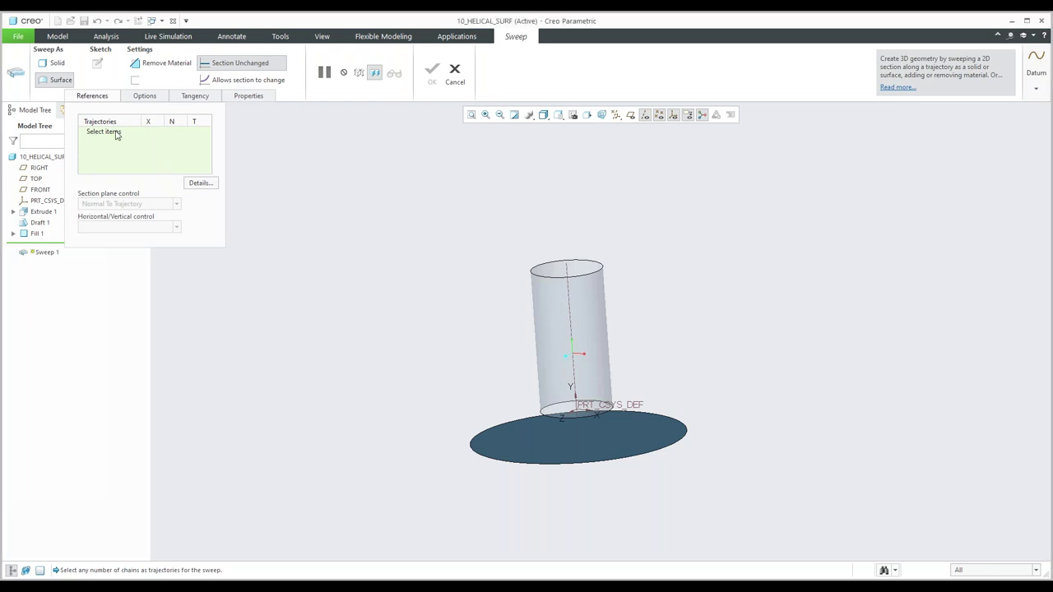
click(455, 74)
key(Return)
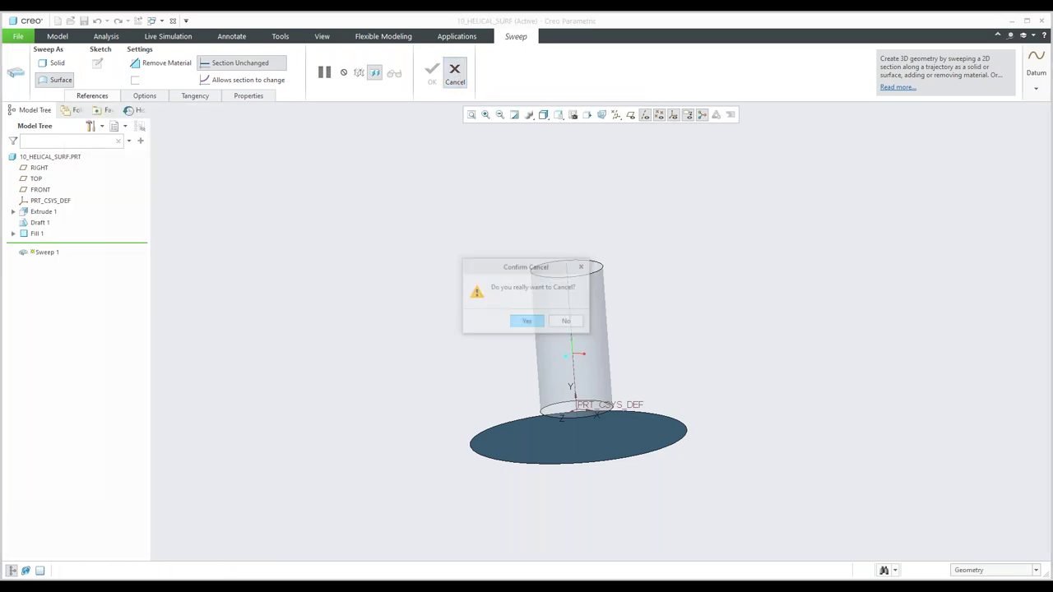
click(388, 66)
- Start a surface helical sweep and begin its profile sketch on the RIGHT datum plane
click(398, 96)
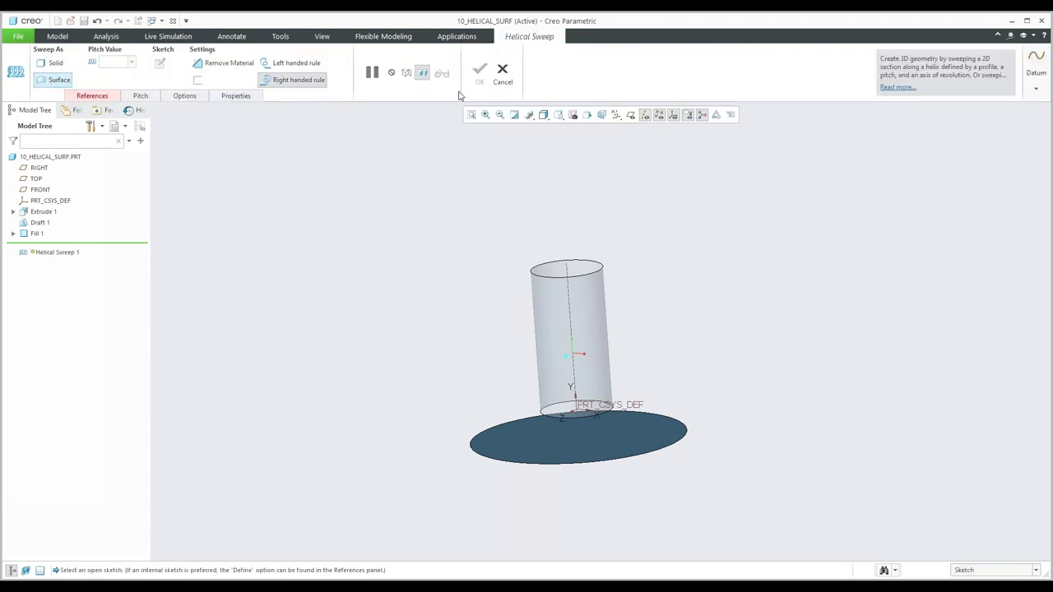
click(630, 115)
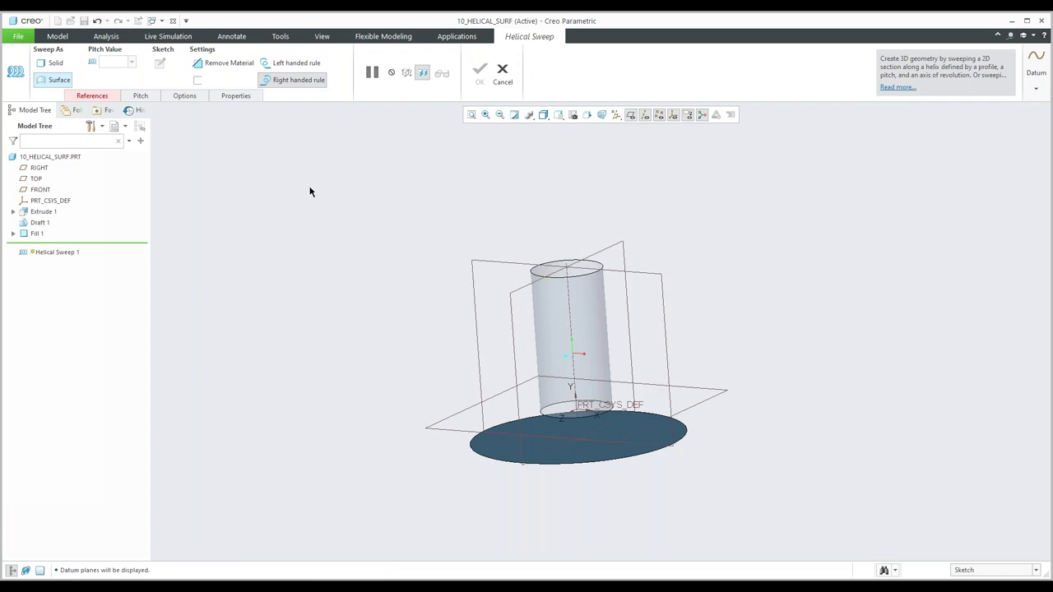
click(92, 95)
click(161, 136)
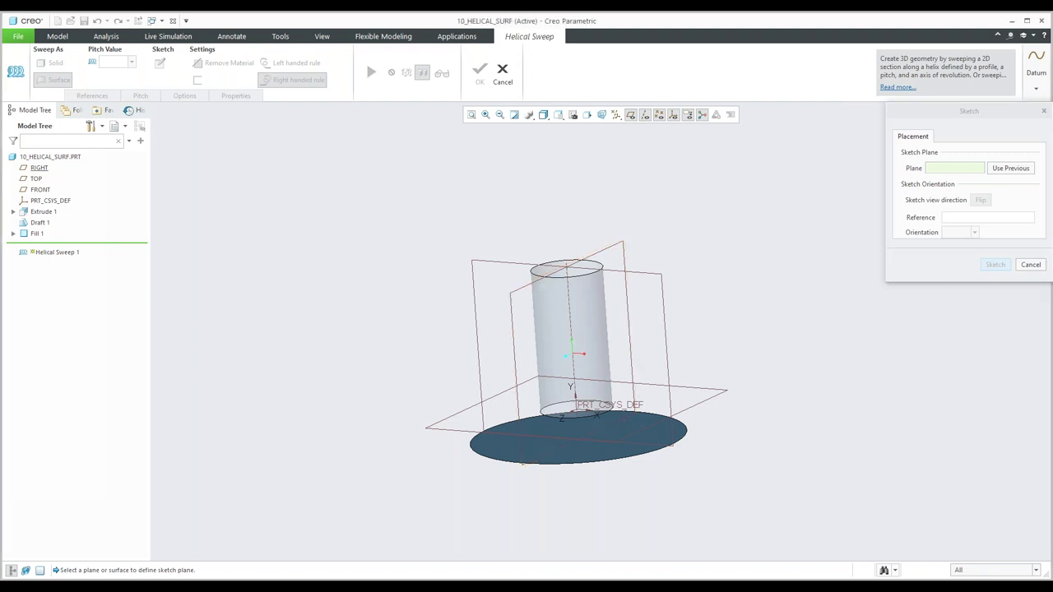
click(523, 463)
click(991, 264)
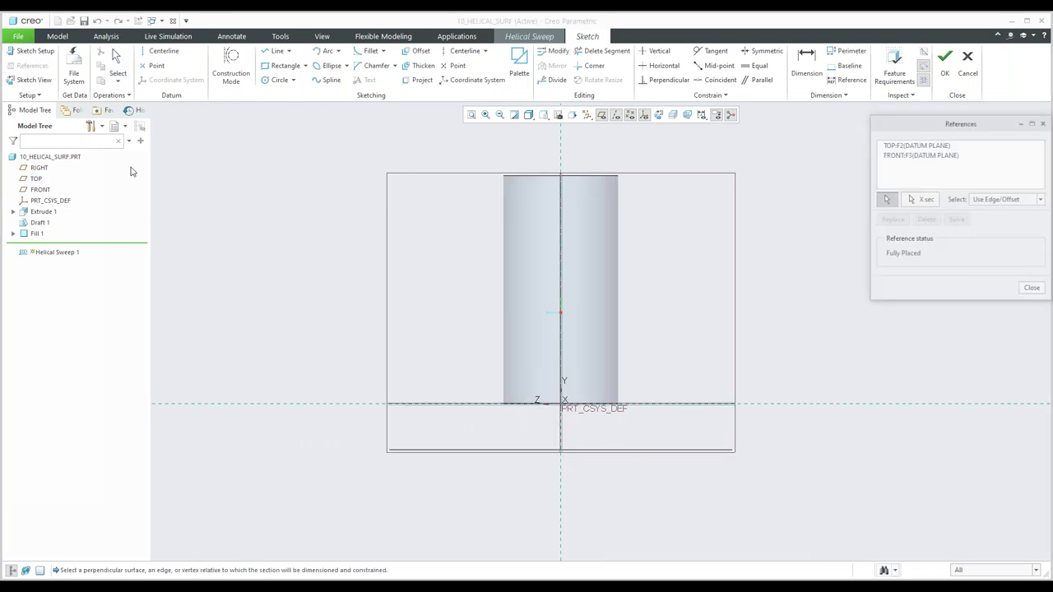
- Sketch the helix profile as a vertical line along the cylinder's left edge
click(502, 243)
click(1032, 289)
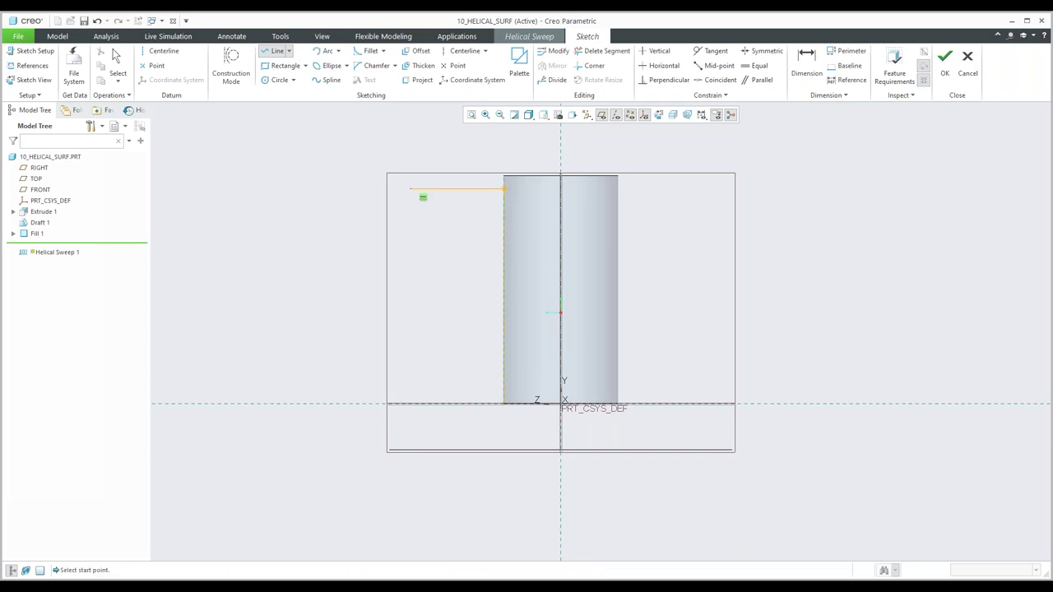
click(412, 189)
click(944, 59)
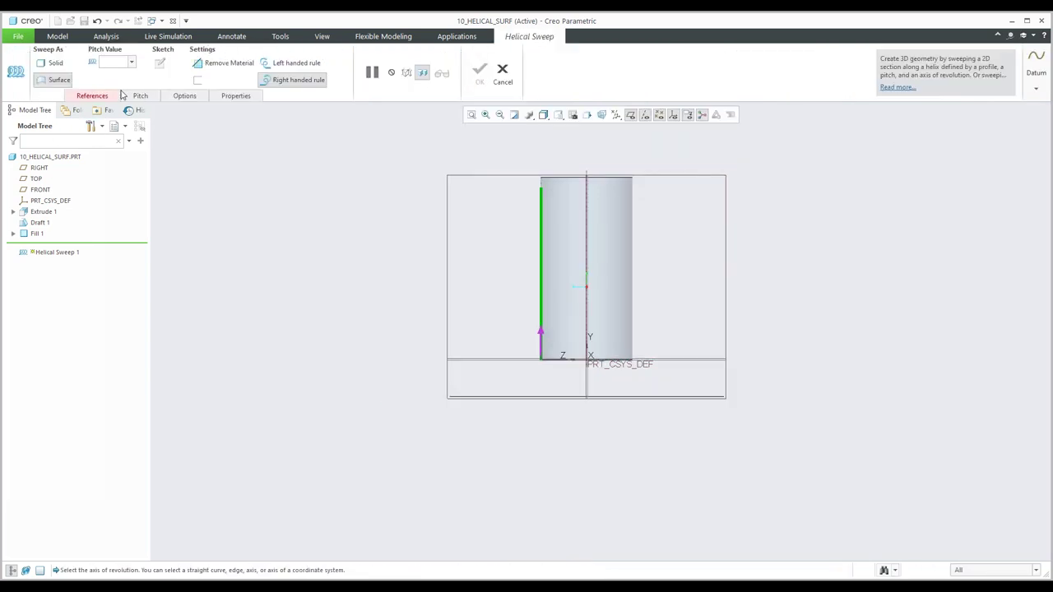
click(92, 96)
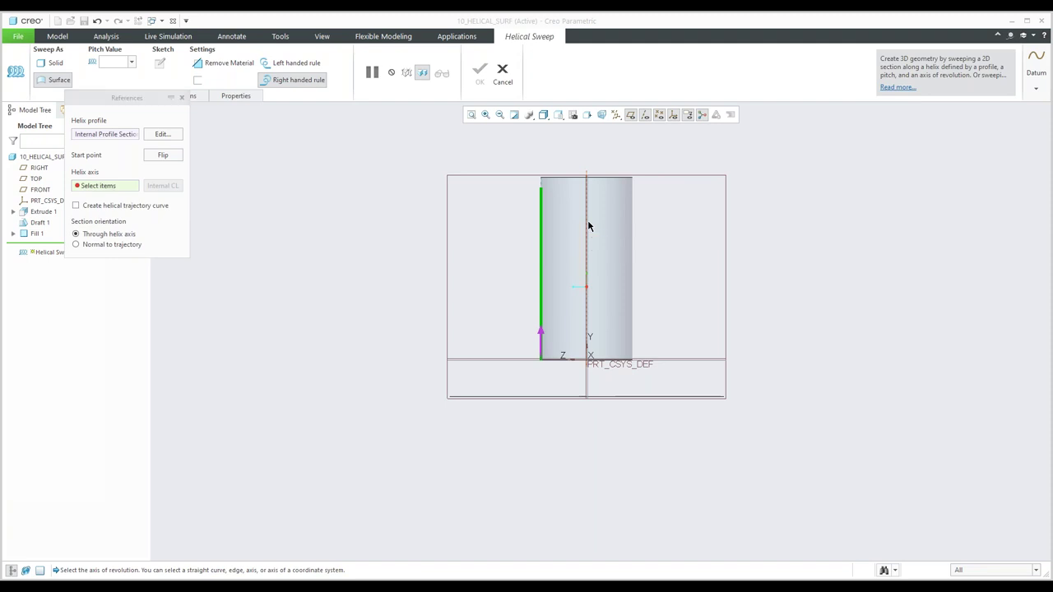
- Use axis A_1 as the helix axis and sketch an 11.60-long horizontal section line
click(586, 263)
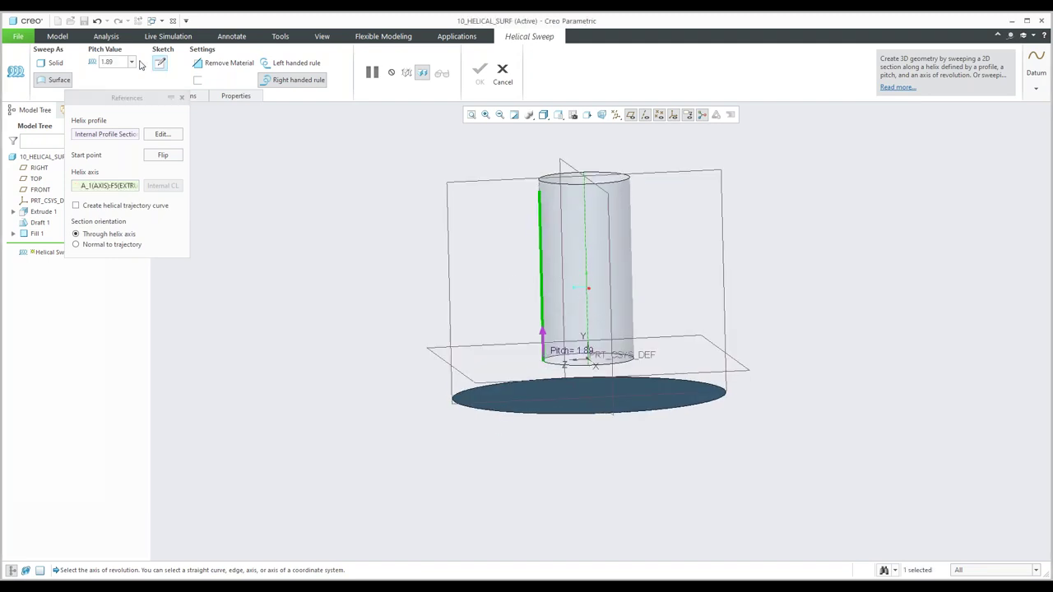
click(159, 64)
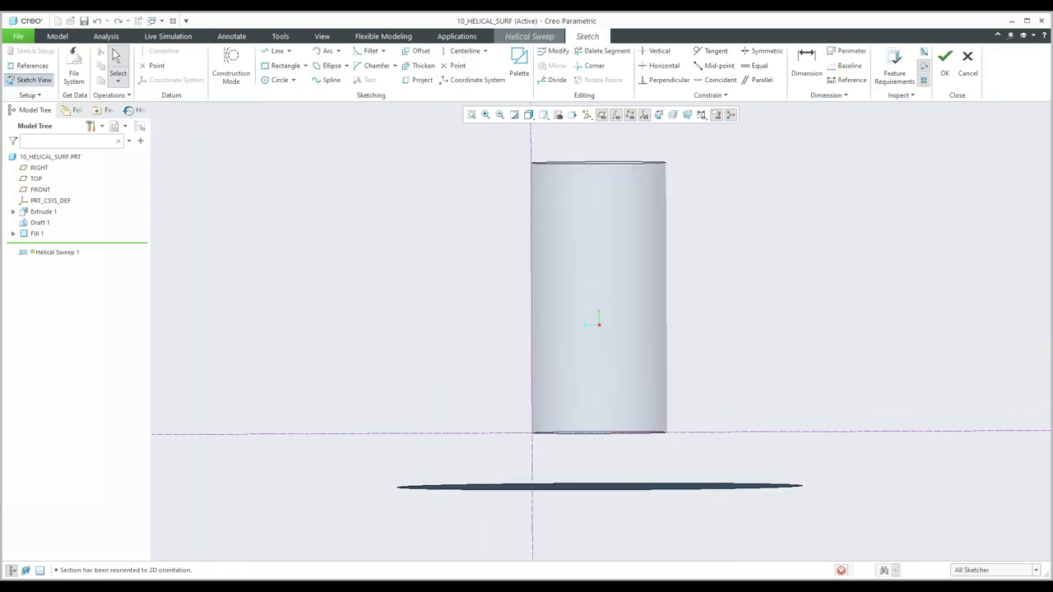
key(l)
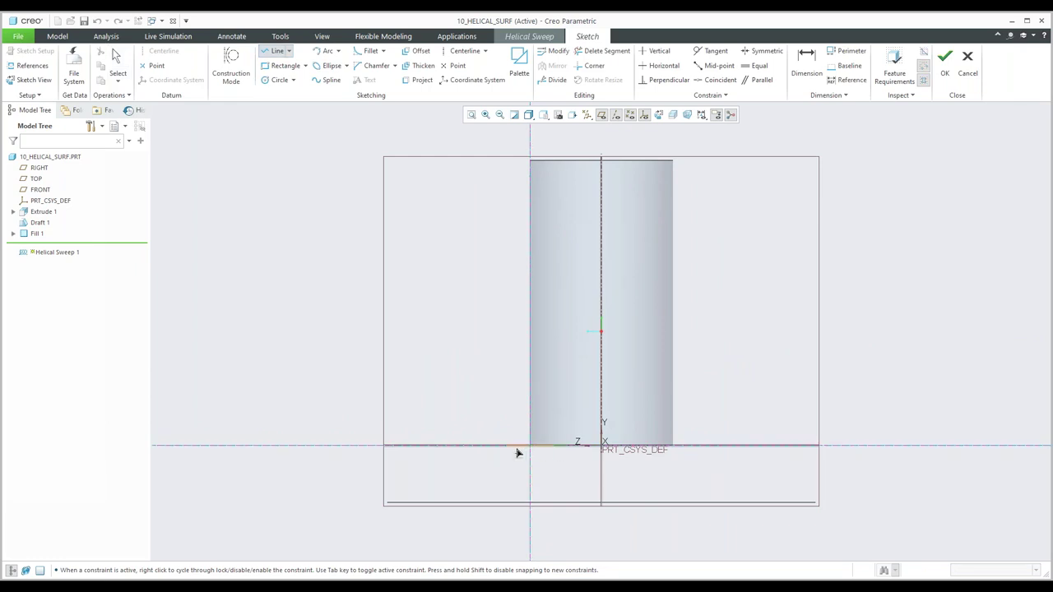
click(387, 448)
click(553, 446)
middle_click(554, 446)
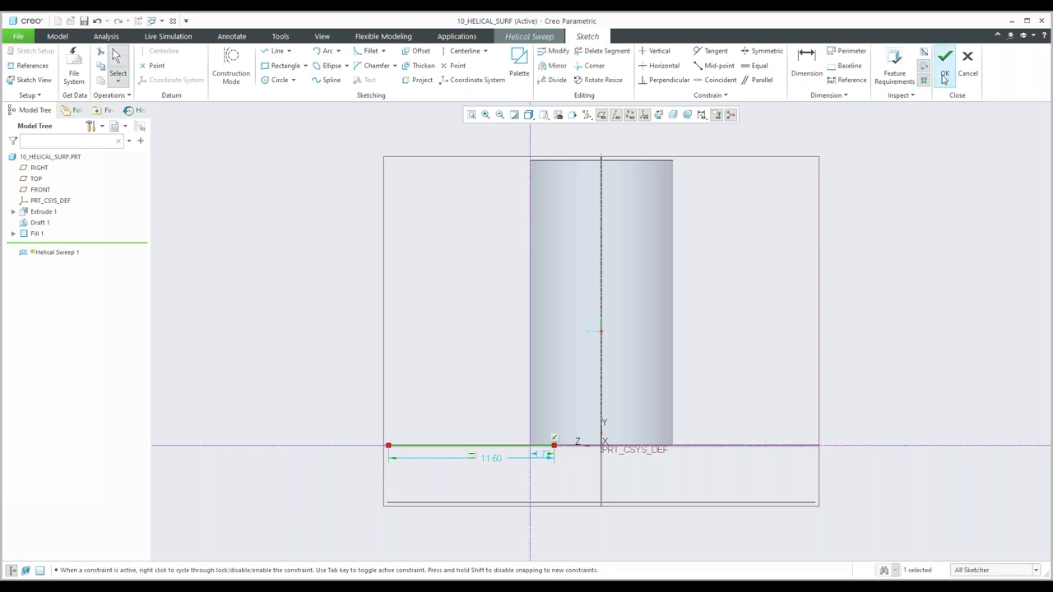
click(945, 75)
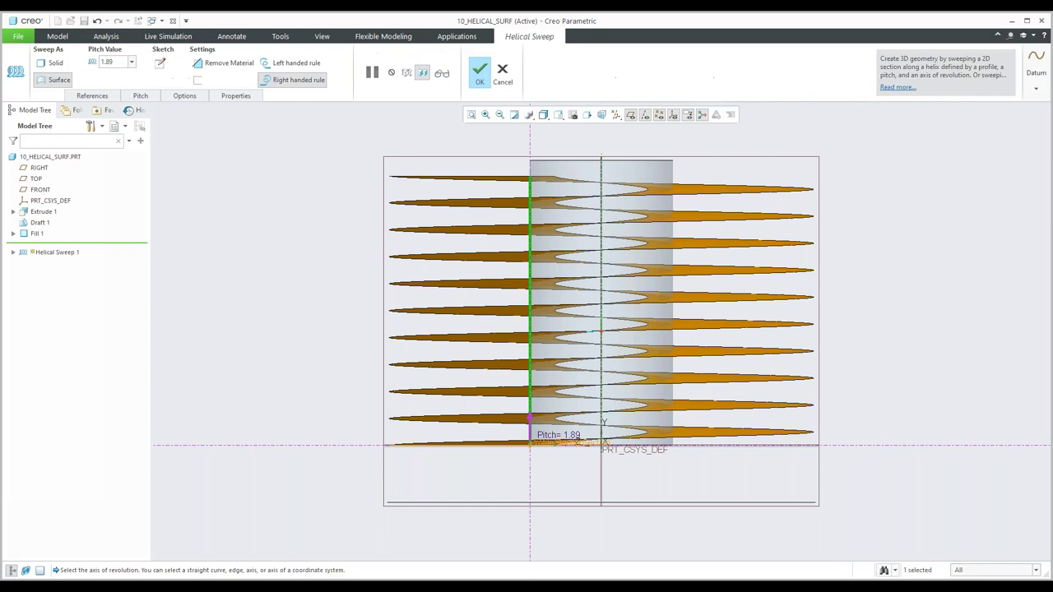
middle_drag(465, 354, 473, 294)
- Set the helical sweep's pitch to 5.00 and complete Helical Sweep 1
click(139, 96)
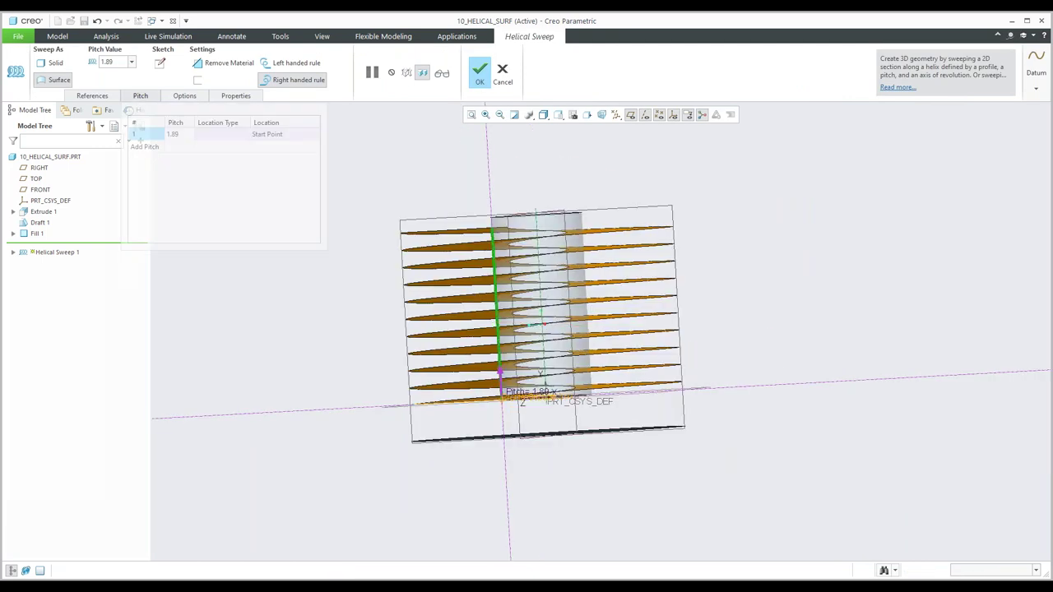
click(173, 133)
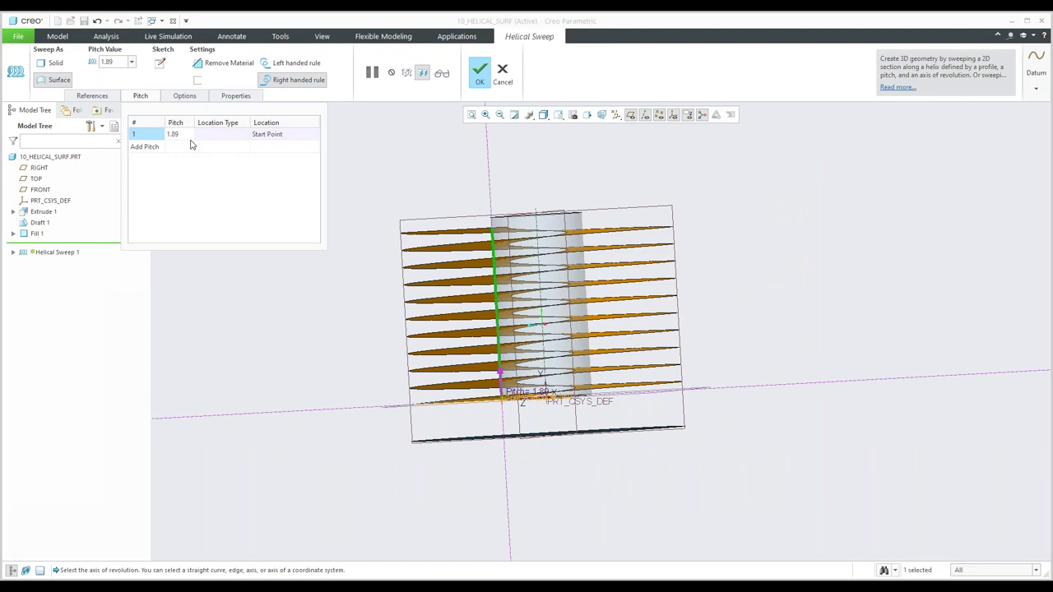
text(3)
key(Return)
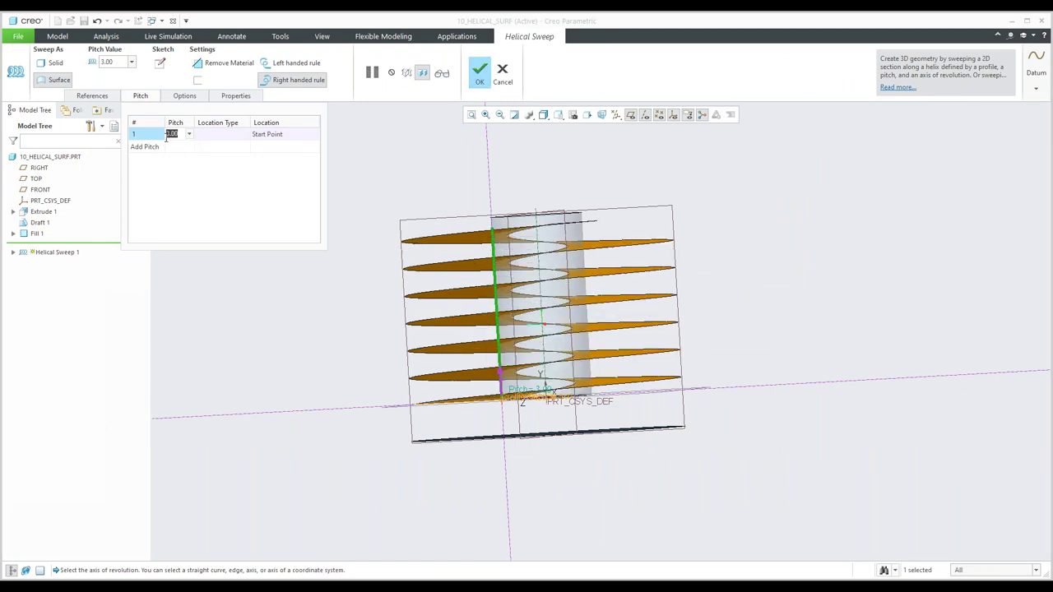
text(5)
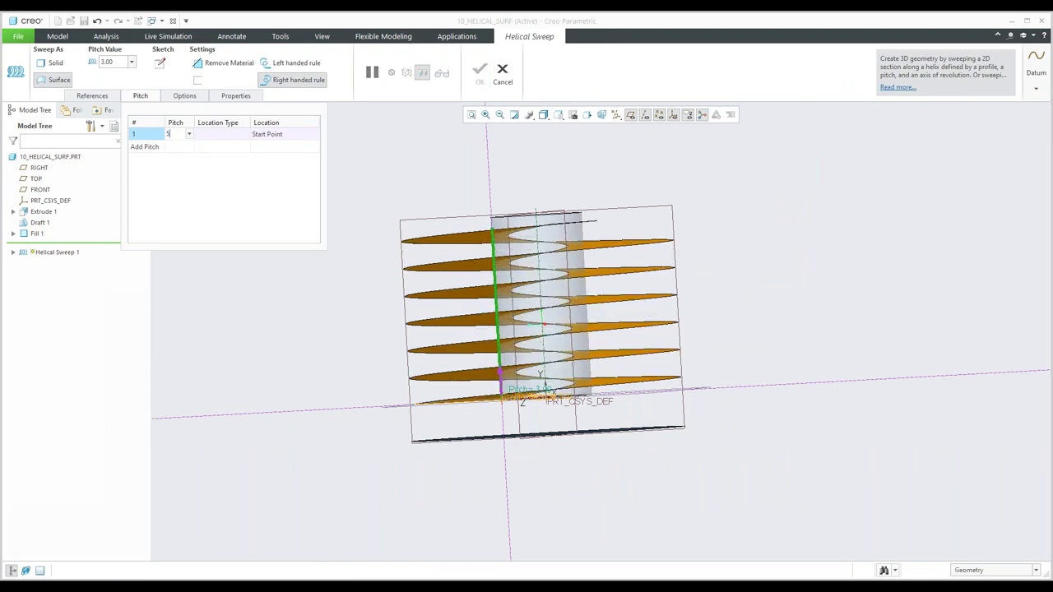
key(Return)
key(ctrl+d)
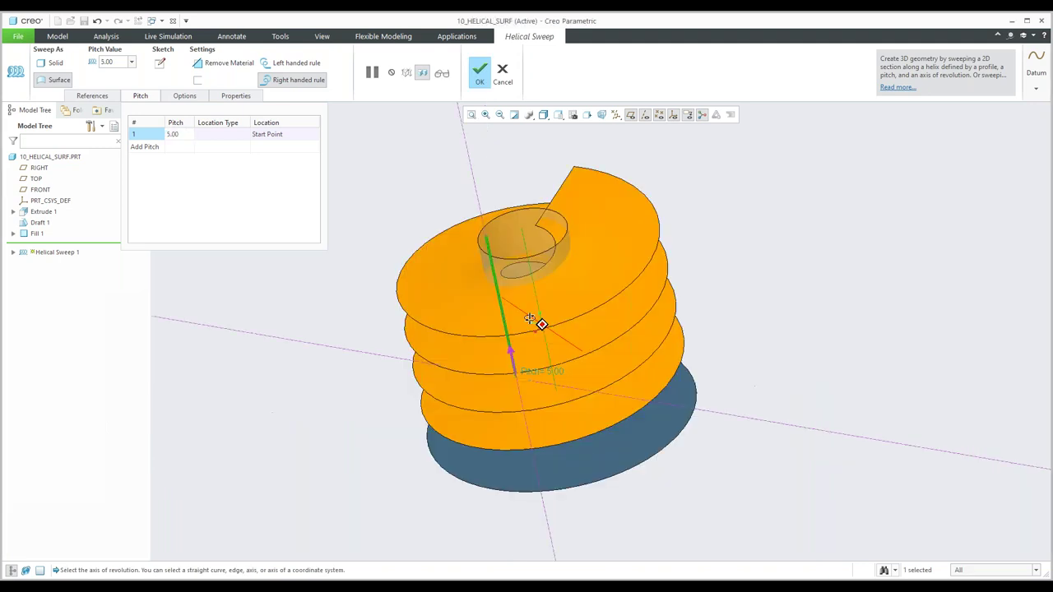
click(481, 72)
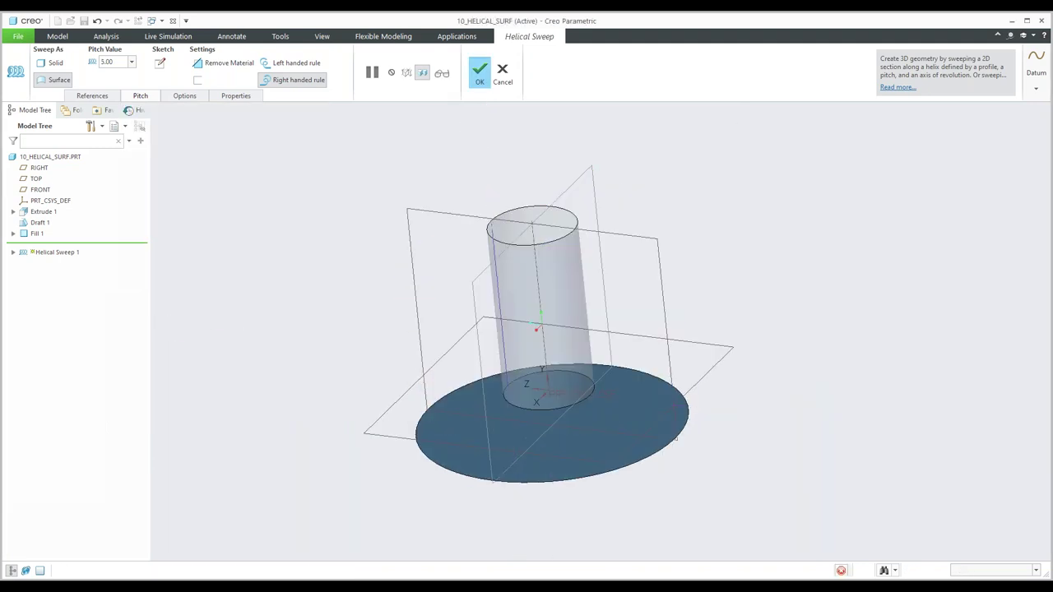
middle_drag(387, 214, 360, 207)
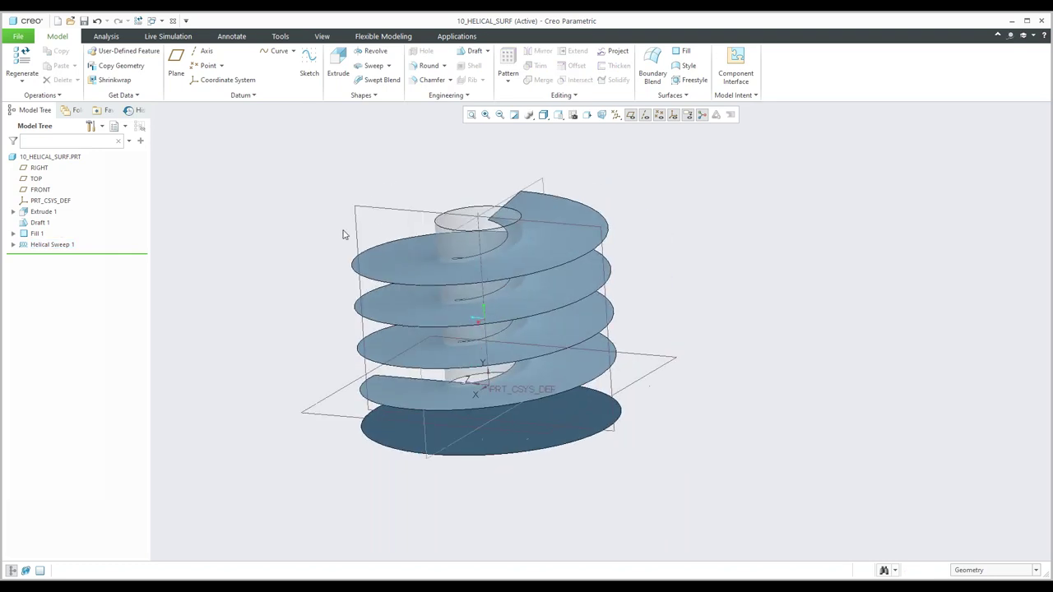
- Intersect Helical Sweep 1 with the Draft 1 cylinder wall to create a curve
click(389, 265)
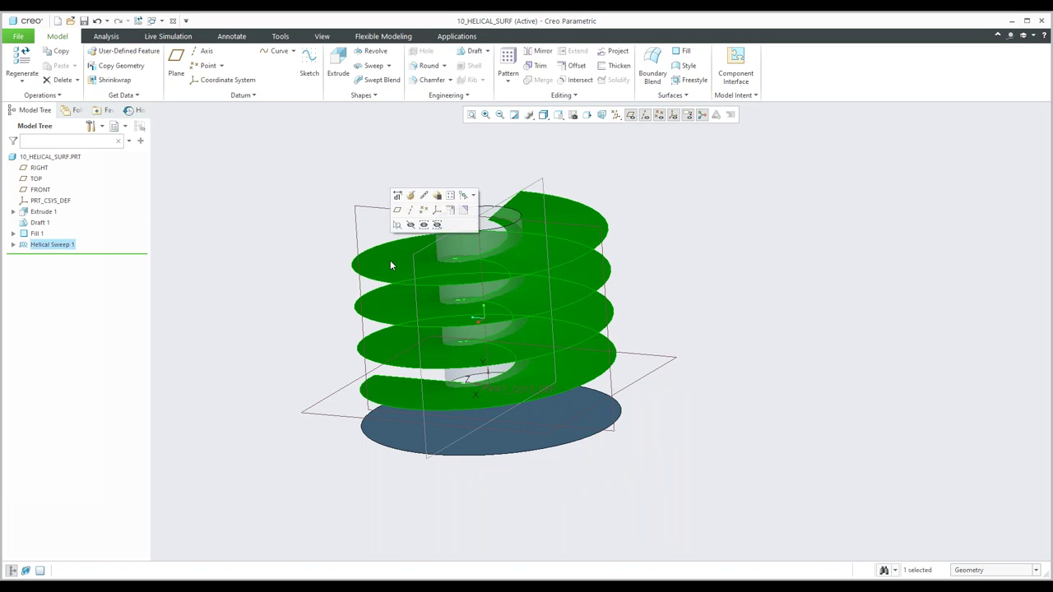
ctrl+click(454, 249)
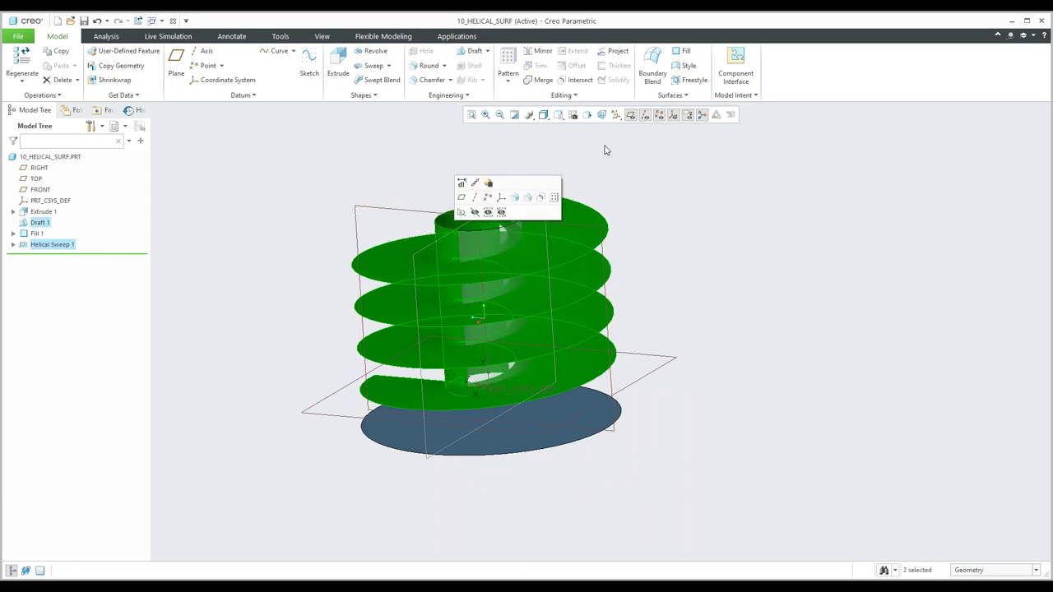
click(576, 80)
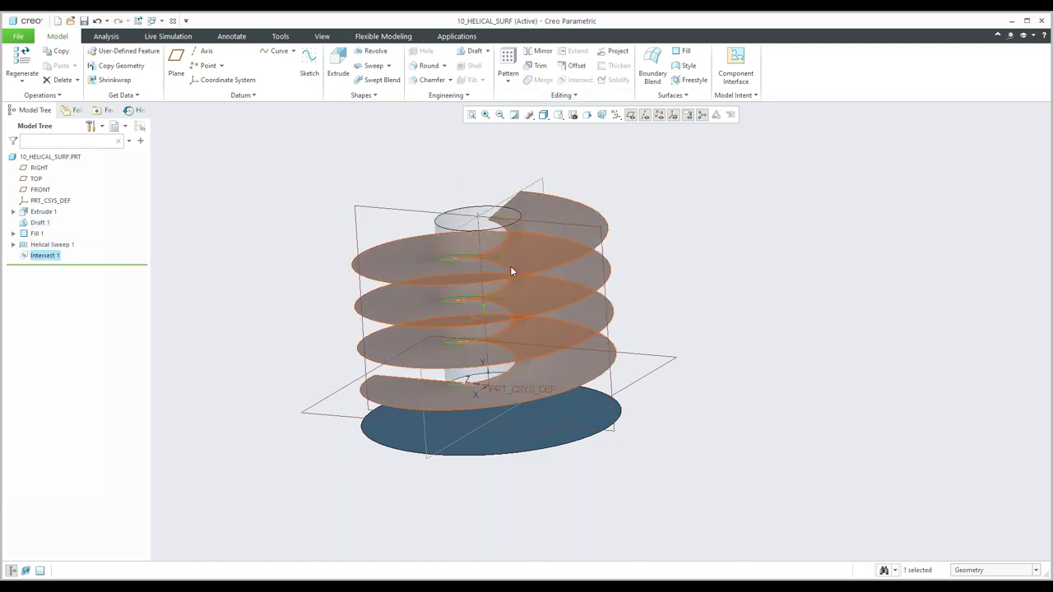
scroll(510, 268, up, 3)
middle_drag(510, 272, 529, 255)
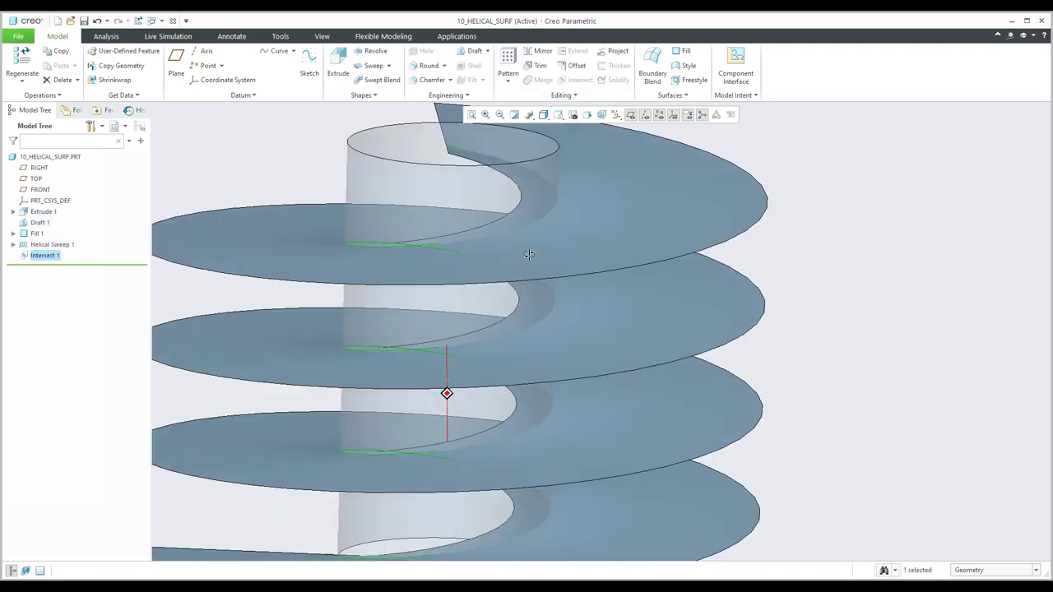
key(ctrl+d)
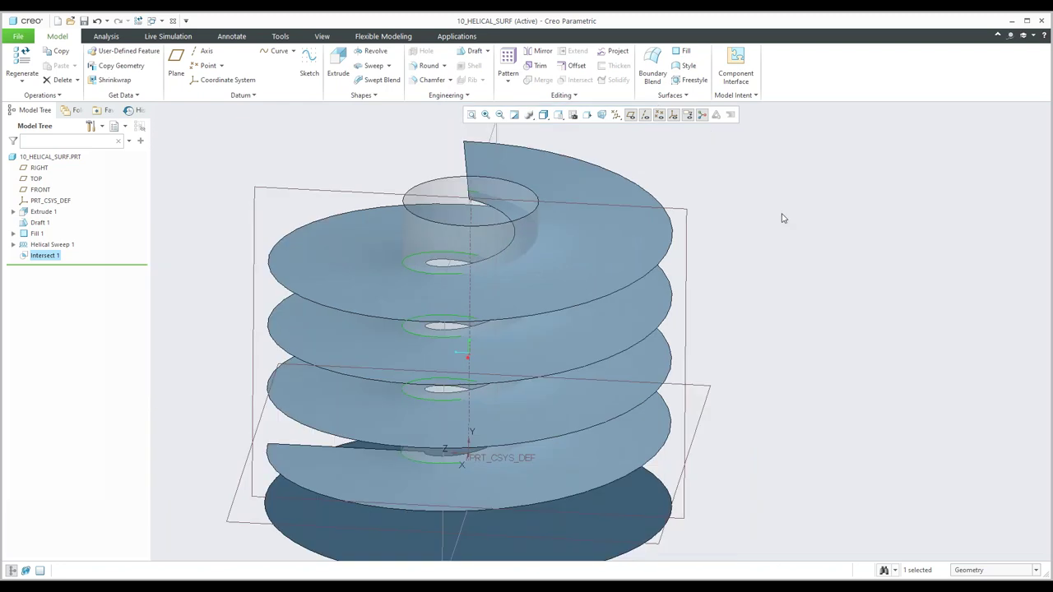
middle_drag(783, 218, 757, 228)
key(ctrl+d)
- Redefine Intersect 1 to include a third surface
right_click(51, 260)
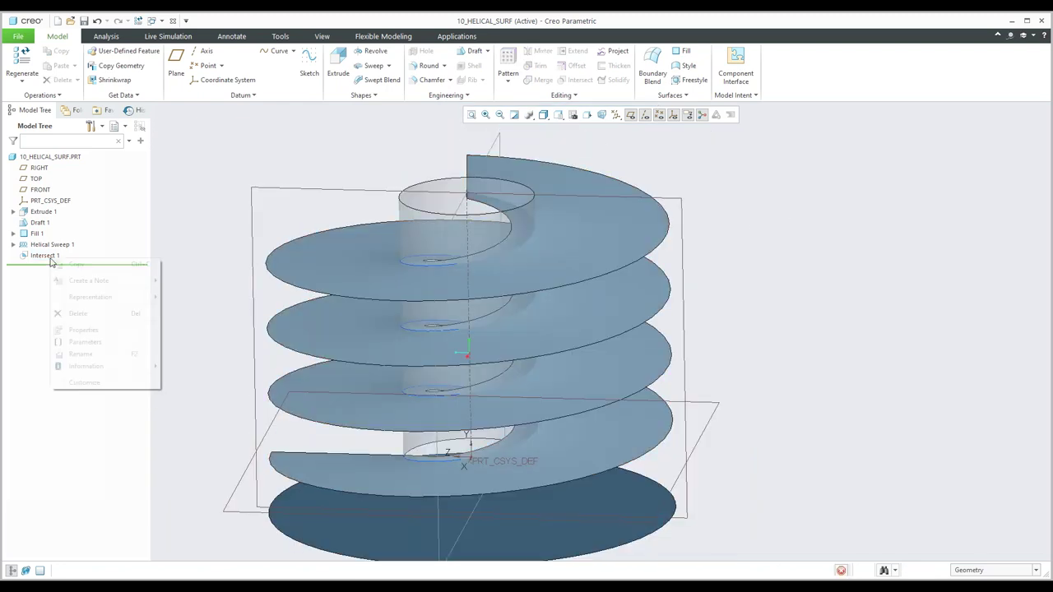
click(58, 207)
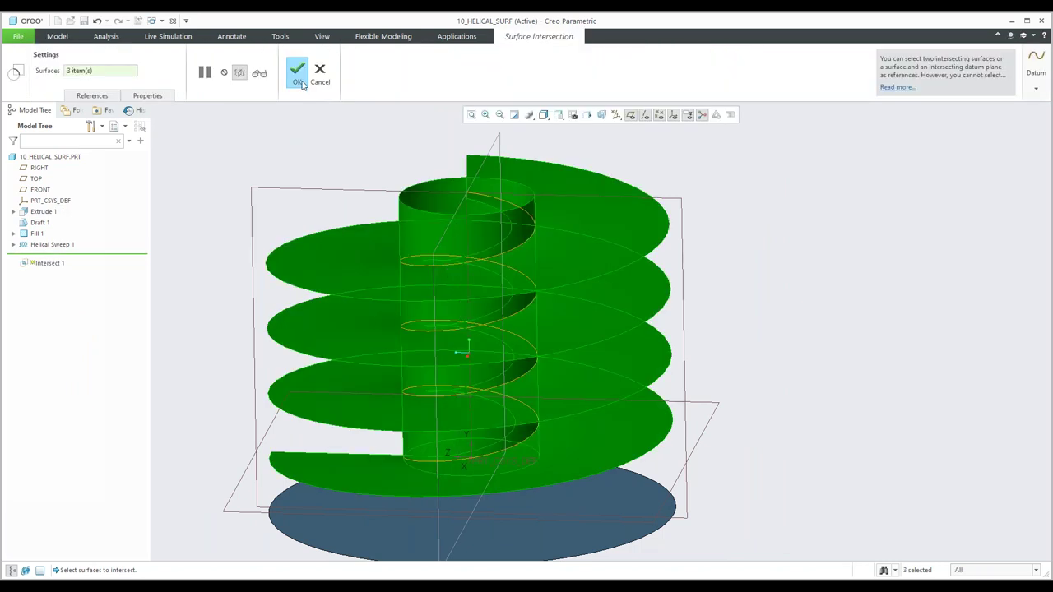
ctrl+click(445, 272)
middle_click(344, 205)
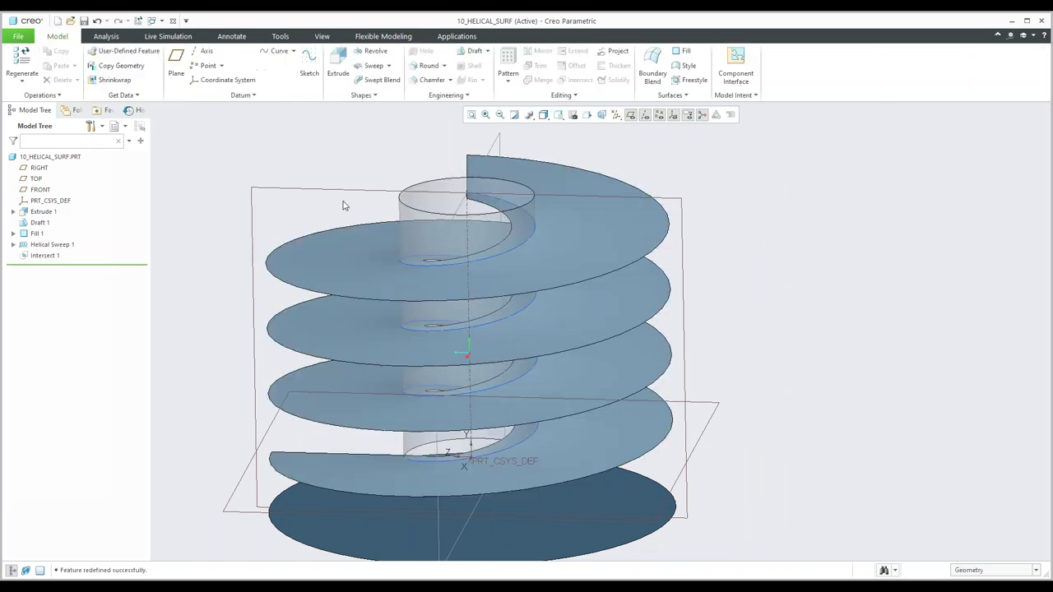
click(47, 245)
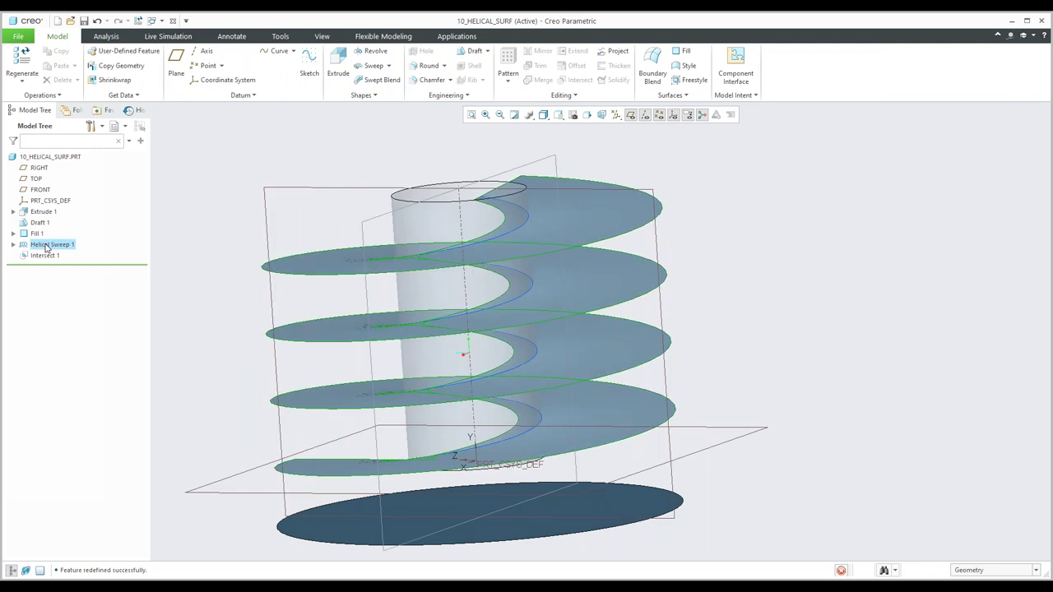
- Hide Helical Sweep 1 and start a solid sweep using the helix curve as trajectory
click(40, 223)
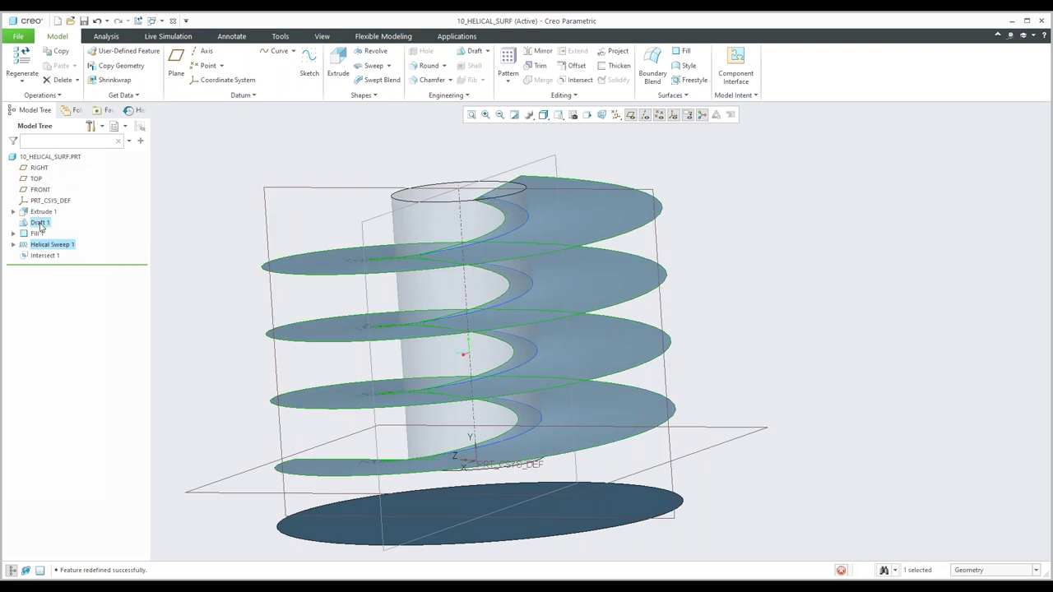
ctrl+click(47, 223)
click(73, 187)
middle_drag(490, 308, 420, 324)
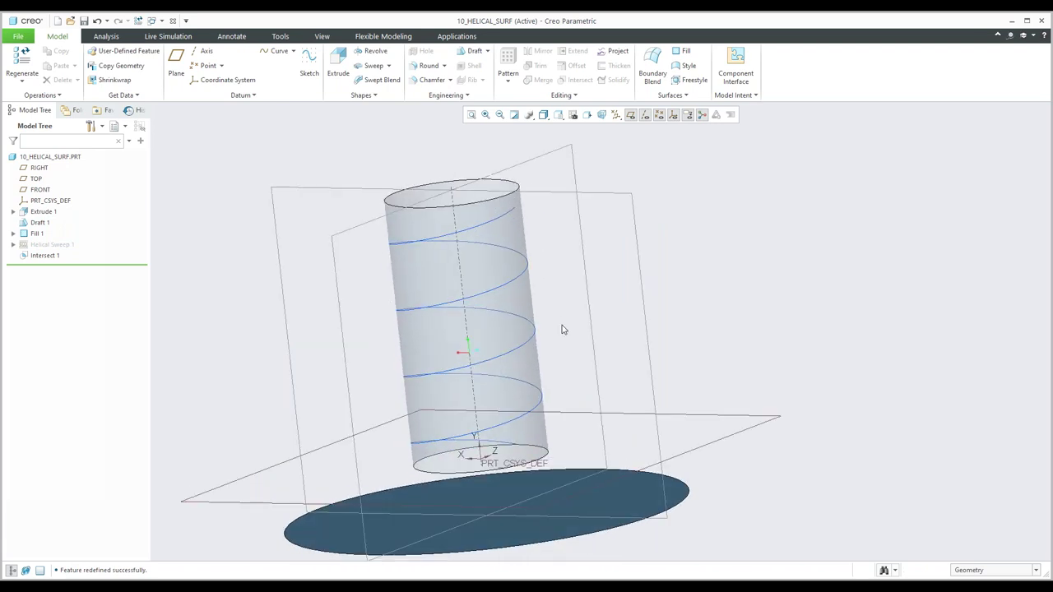
middle_drag(563, 329, 573, 352)
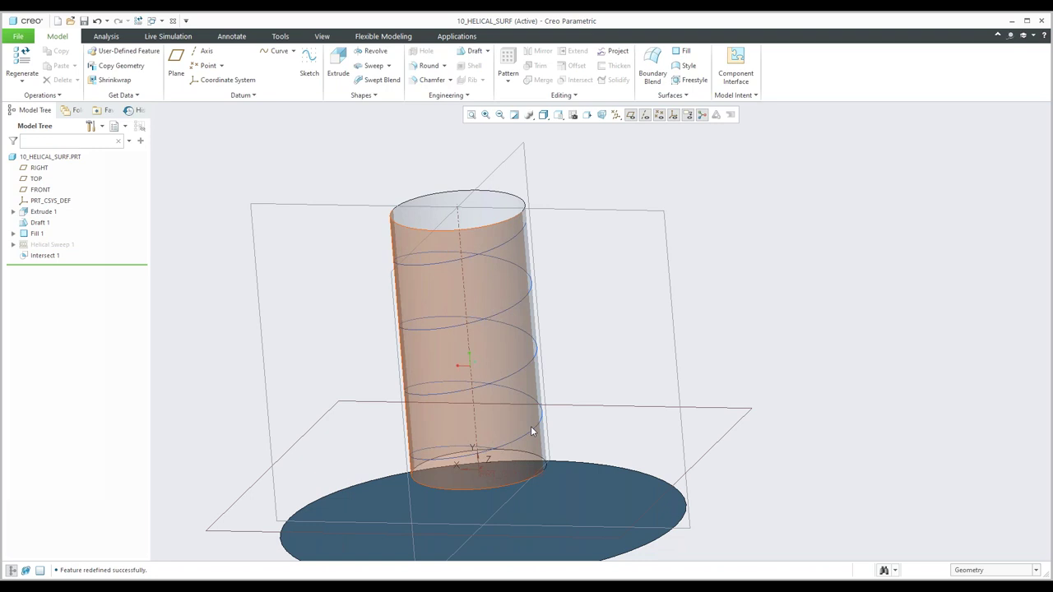
click(373, 65)
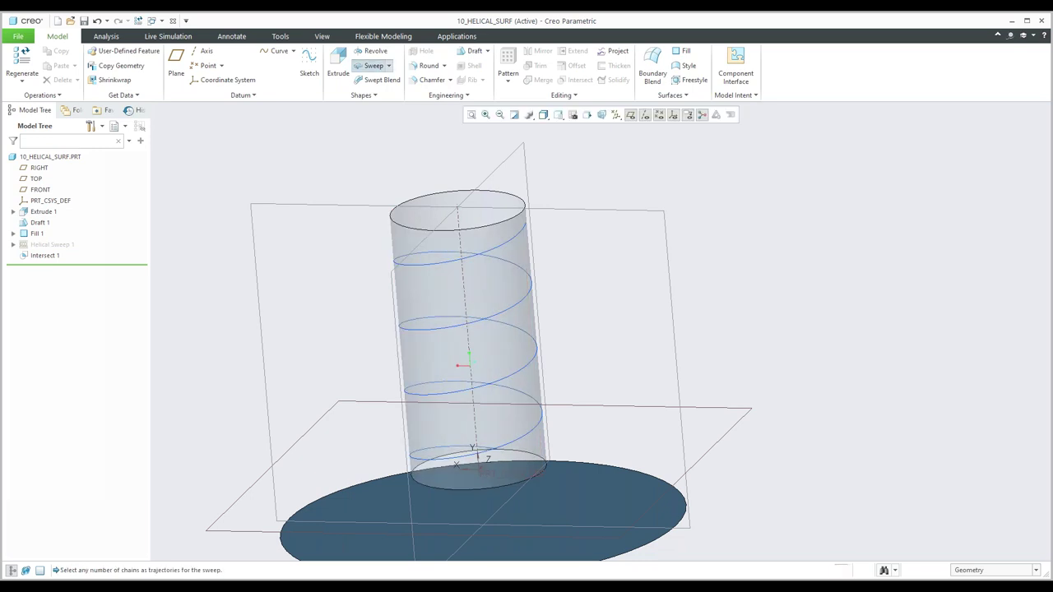
click(532, 284)
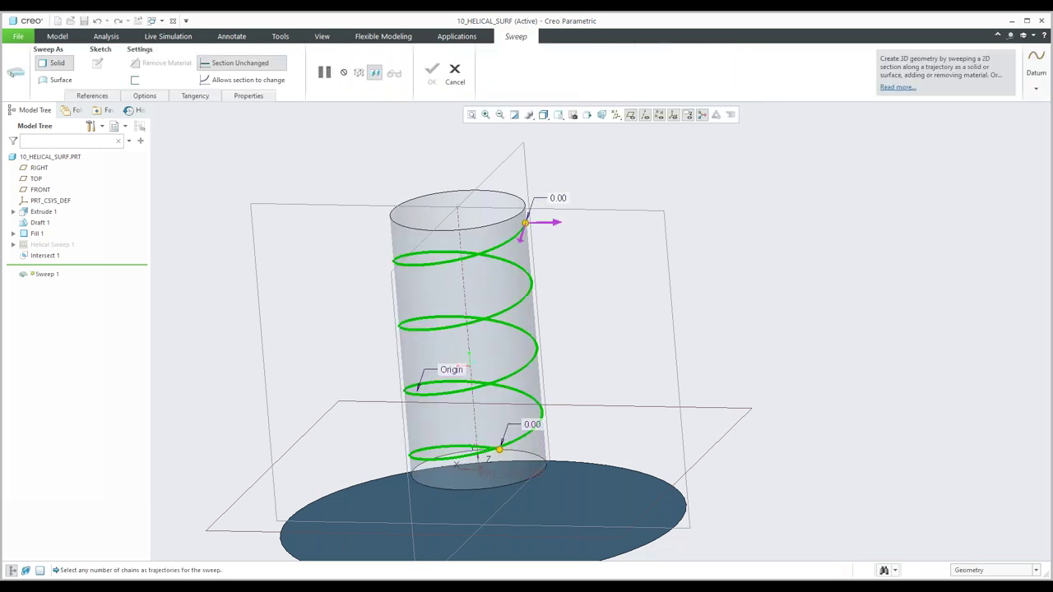
- Preview a coil sweep with a 3.13 circular section at the helix end, then cancel it
click(97, 63)
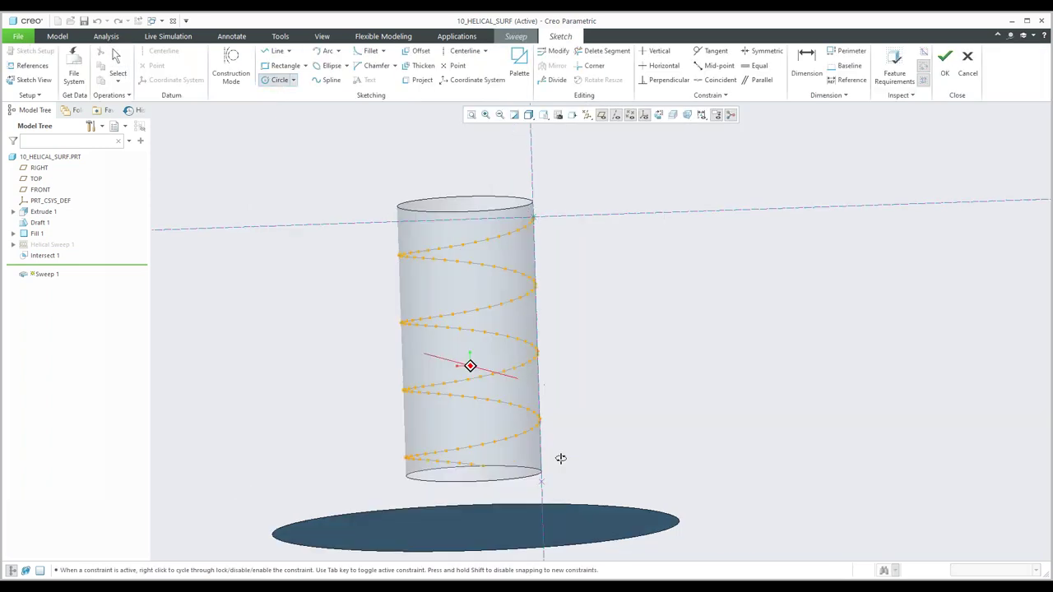
mouse_move(472, 479)
middle_down()
mouse_move(443, 483)
mouse_move(451, 476)
middle_up()
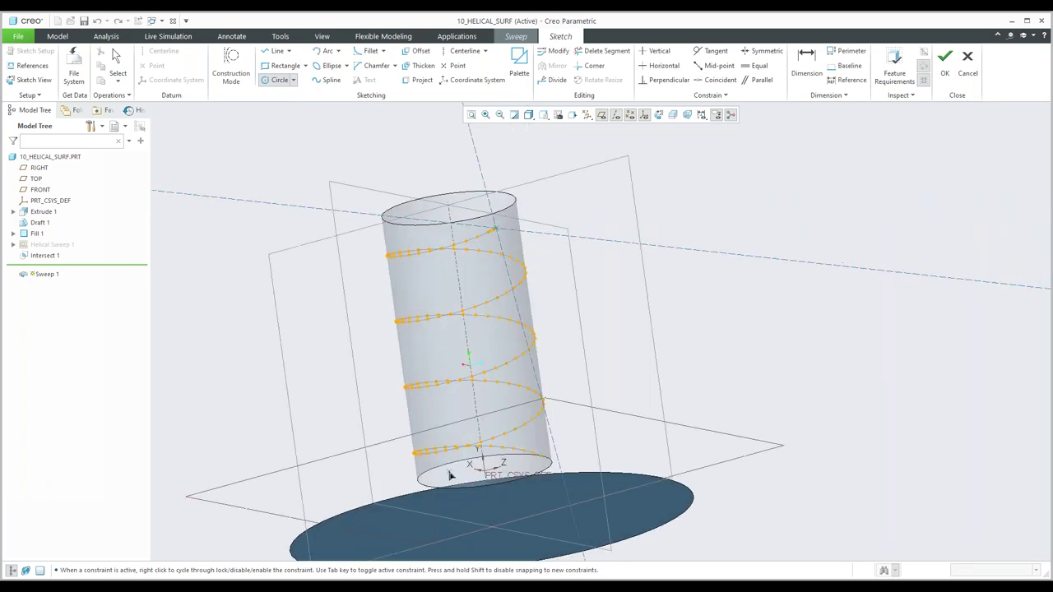
click(504, 241)
click(507, 228)
middle_click(507, 228)
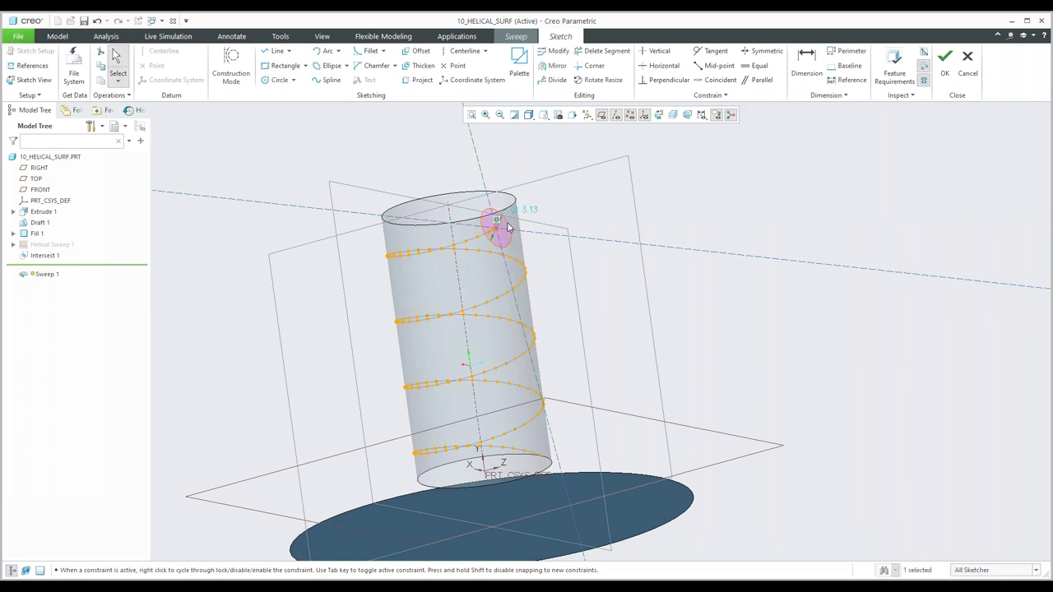
click(944, 56)
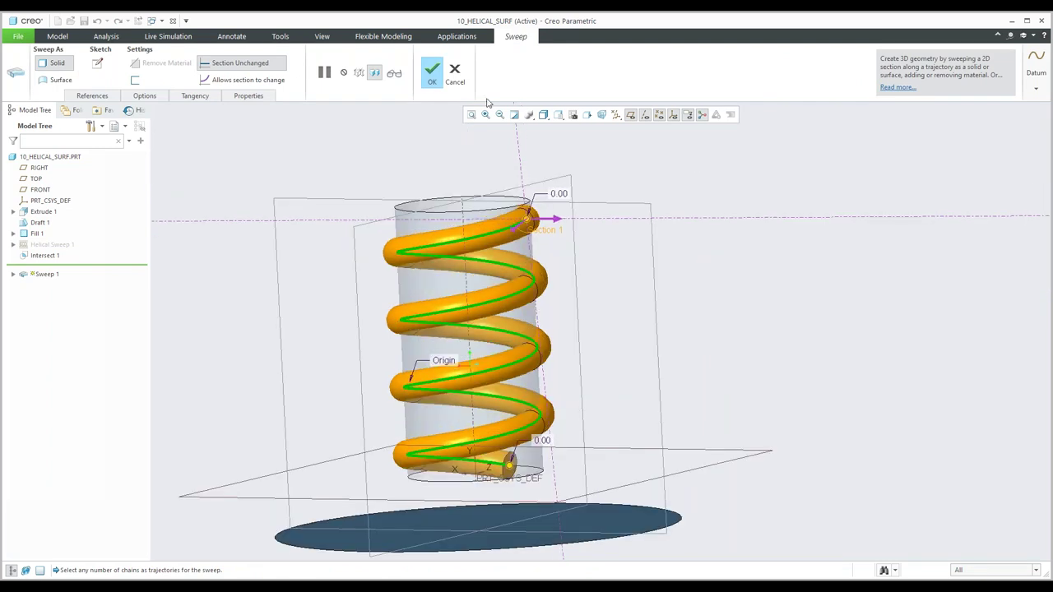
key(Escape)
click(527, 322)
mouse_move(595, 298)
middle_down()
mouse_move(592, 288)
mouse_move(608, 288)
middle_up()
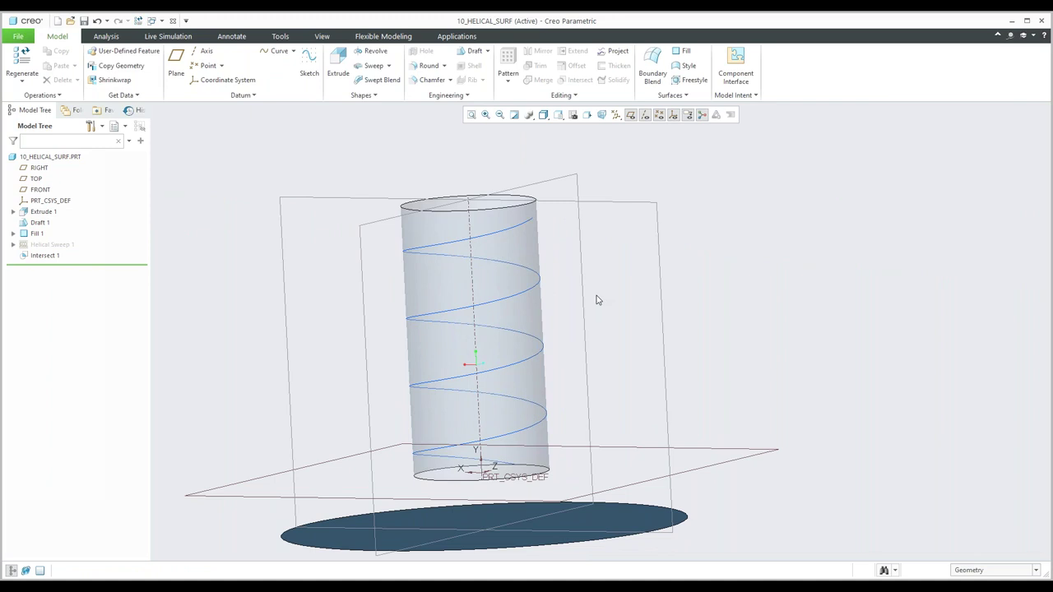
- Change Draft 1's angle through Edit Dimensions and regenerate the part
click(37, 222)
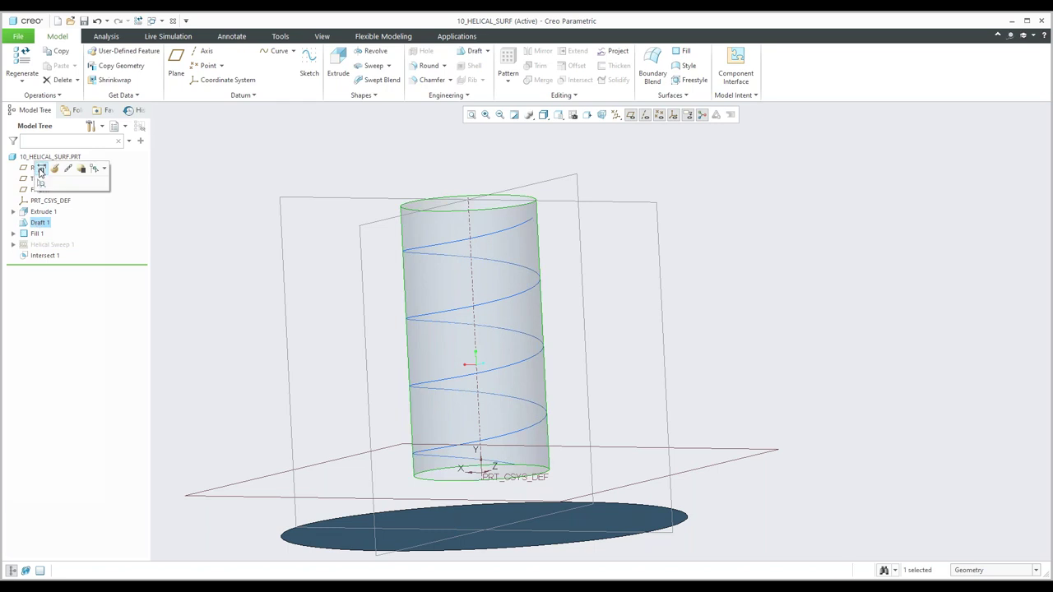
click(40, 169)
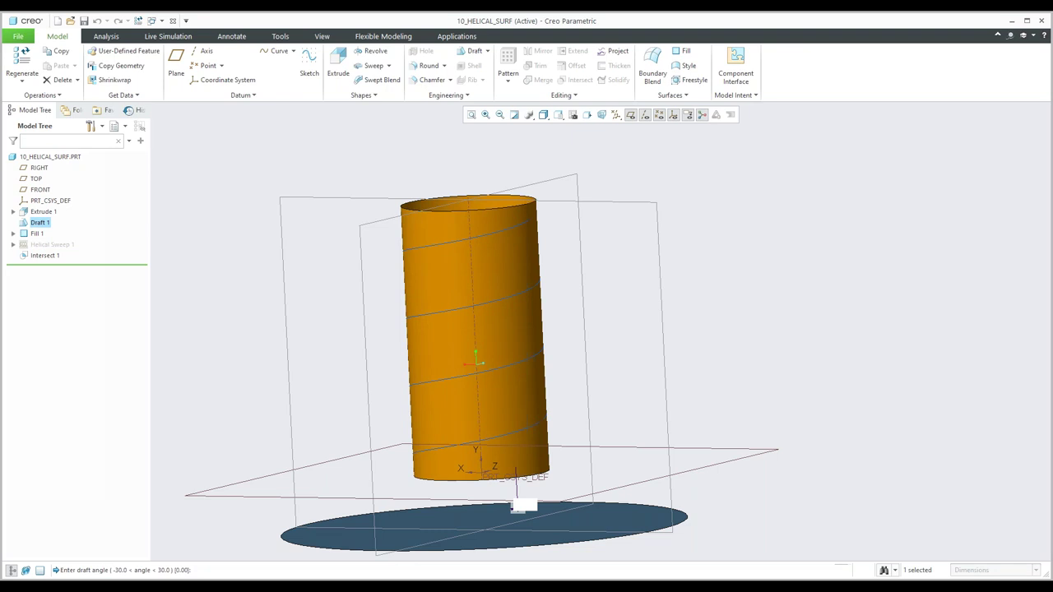
key(Return)
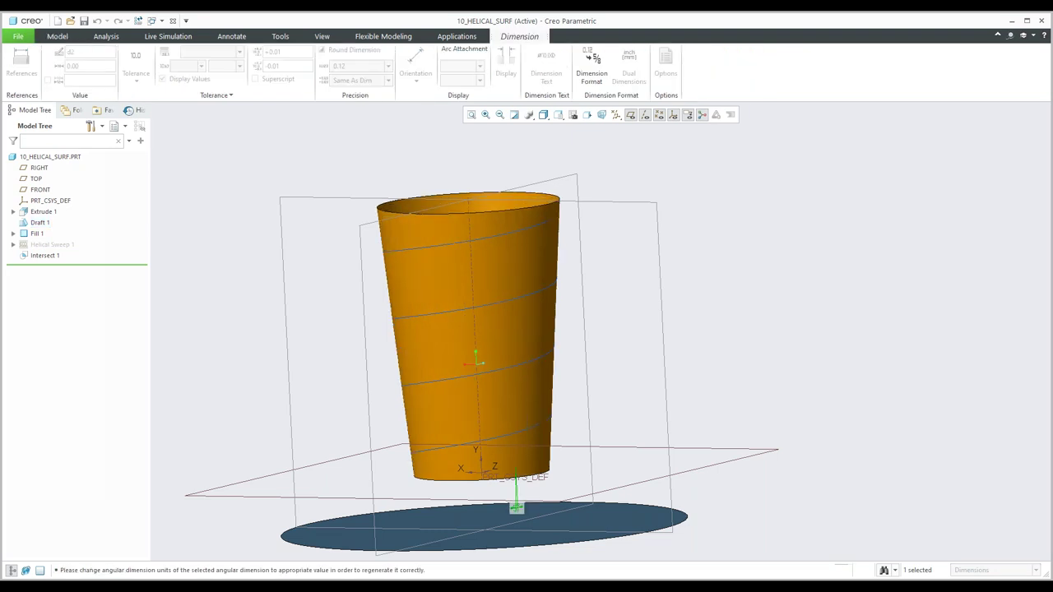
middle_drag(477, 361, 477, 360)
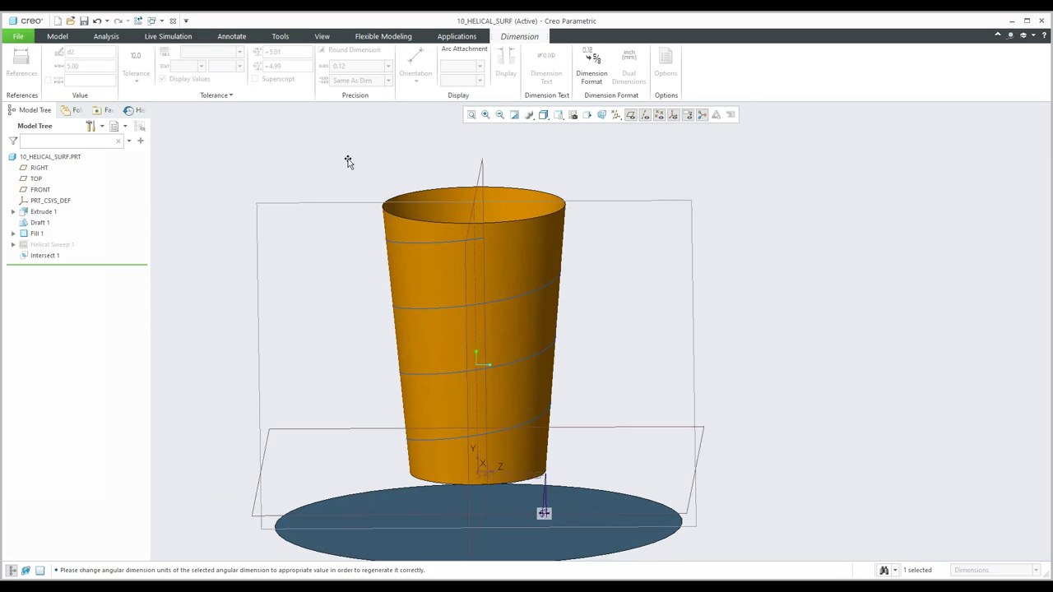
key(ctrl+g)
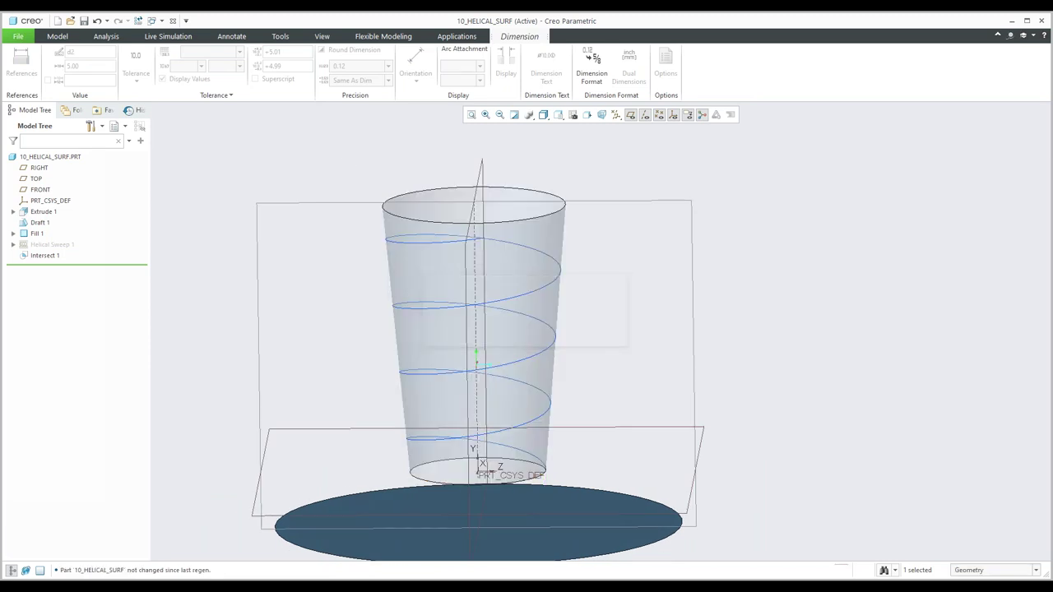
click(338, 184)
middle_drag(336, 172, 328, 196)
- Drag Draft 1's angle handle to widen the cone toward the top
right_click(37, 223)
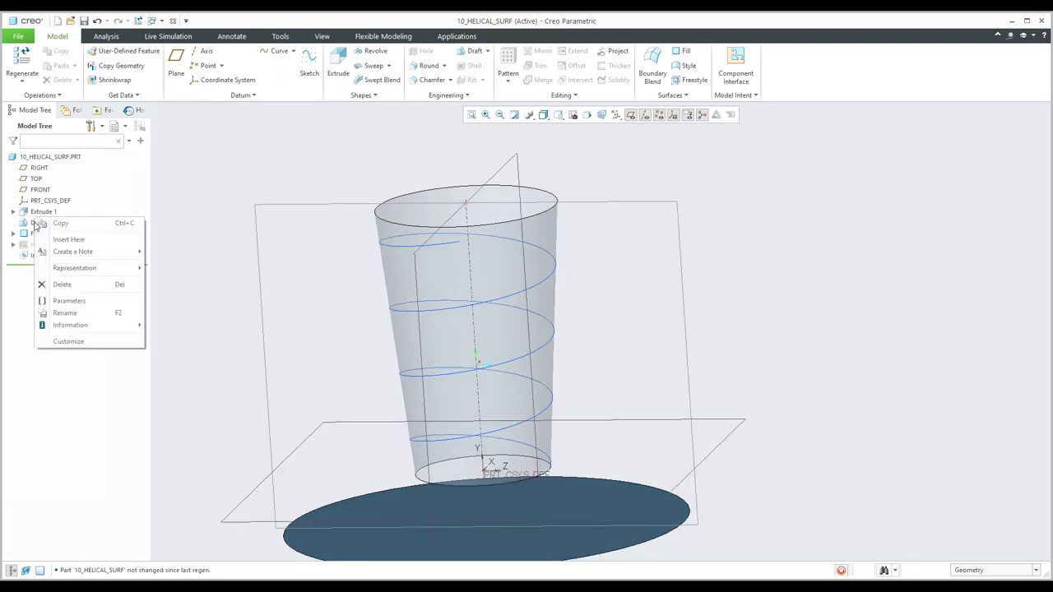
click(34, 226)
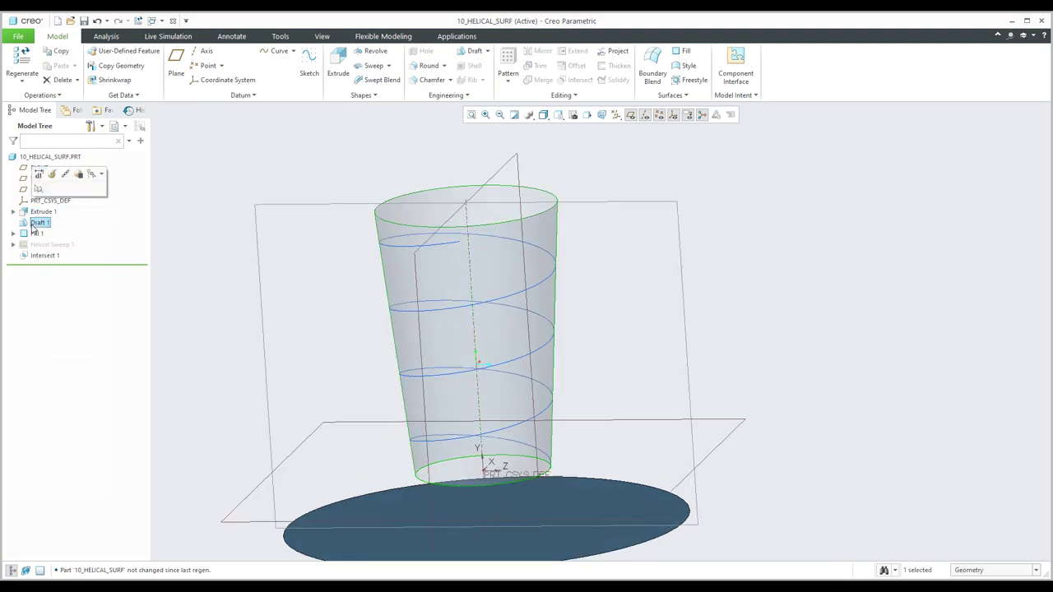
click(37, 176)
drag(475, 474, 451, 505)
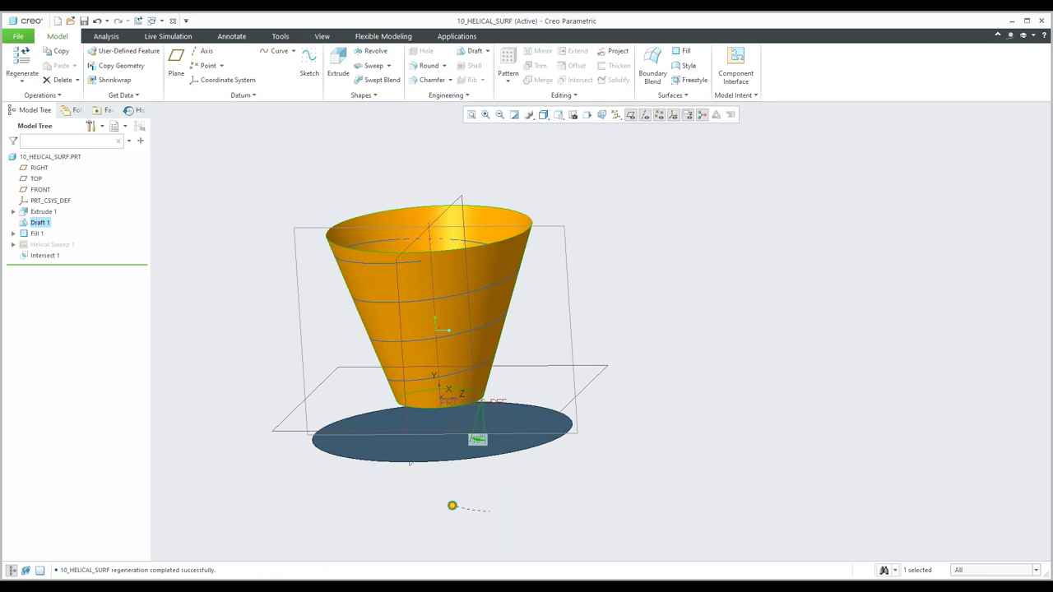
middle_click(639, 317)
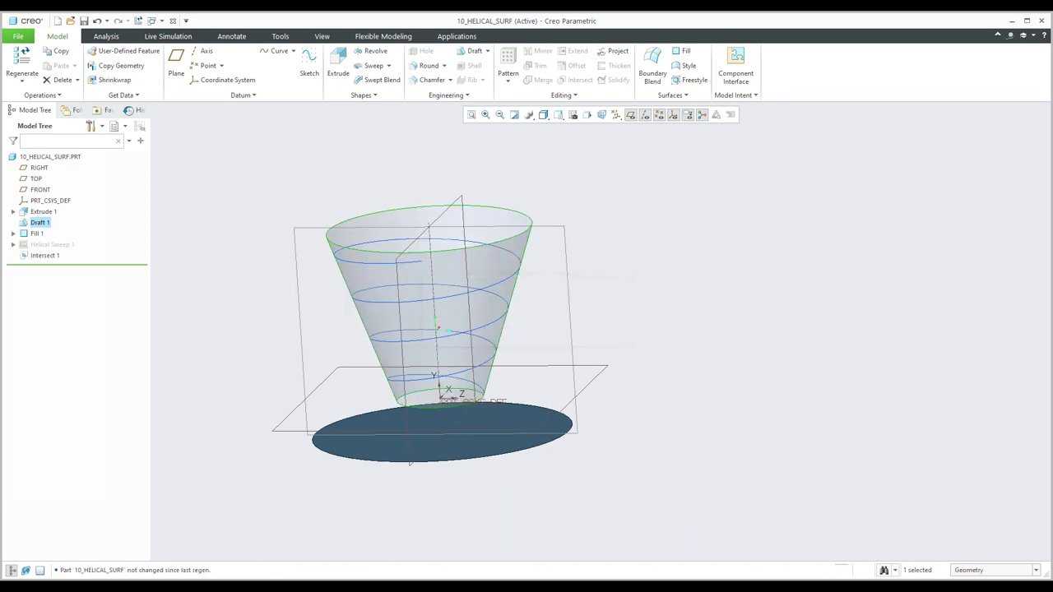
click(636, 323)
middle_drag(635, 323, 604, 342)
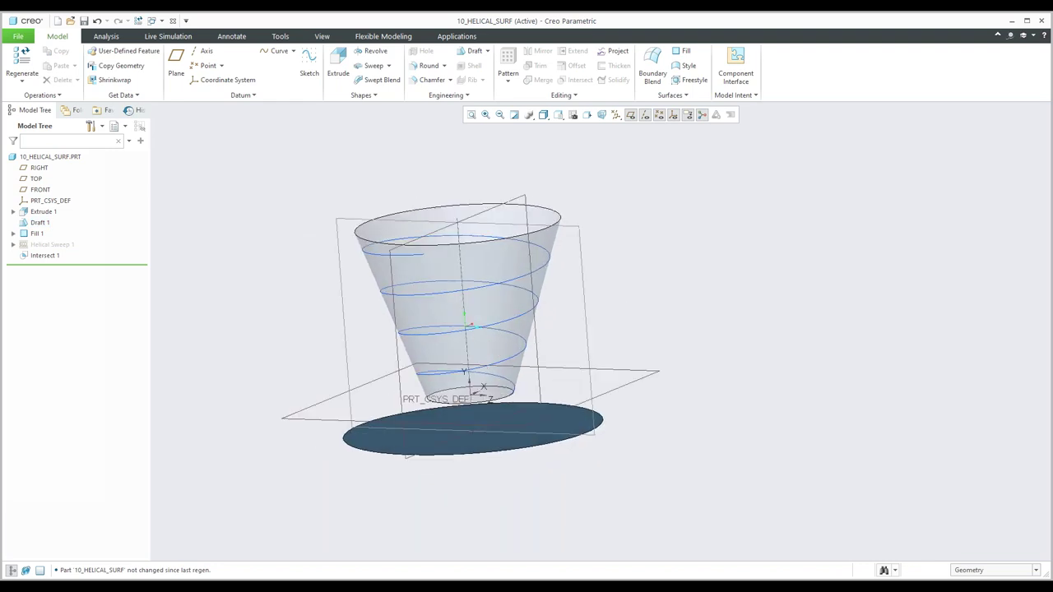
click(373, 256)
- Project the helix curve onto the flat disc along the TOP plane direction
click(372, 260)
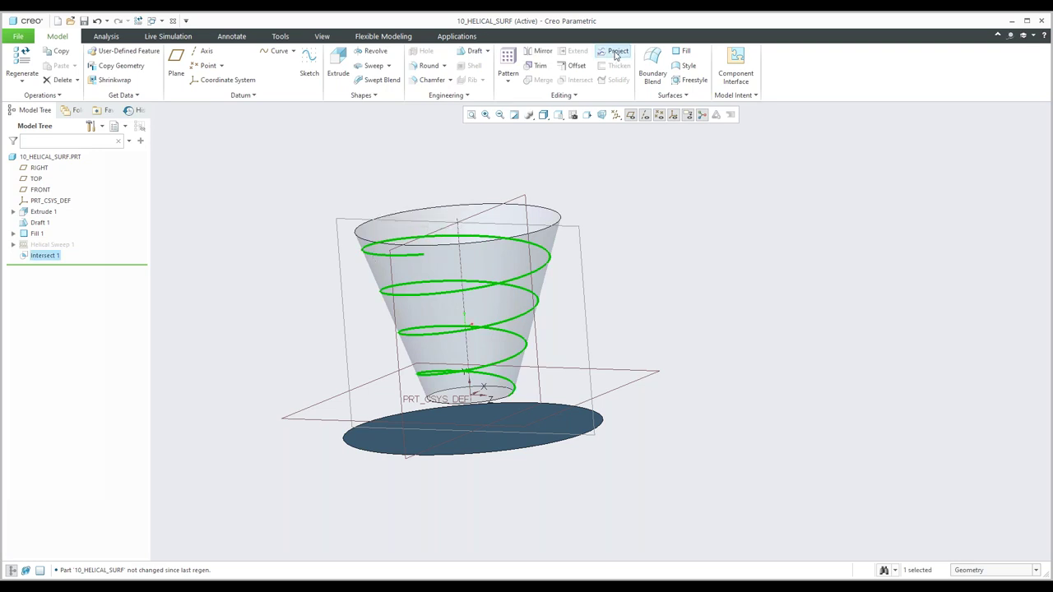
click(615, 51)
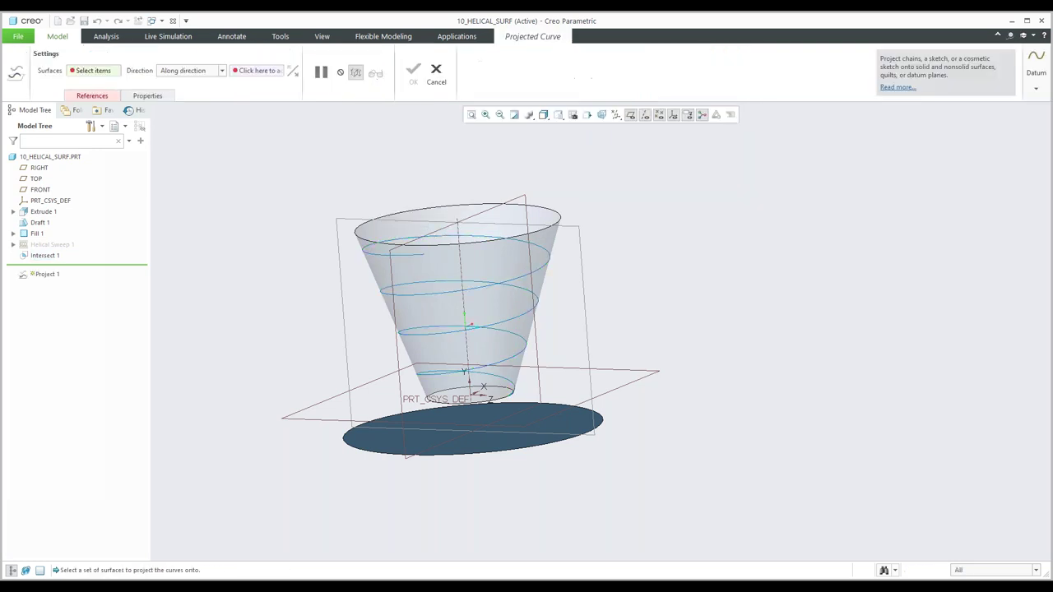
click(473, 428)
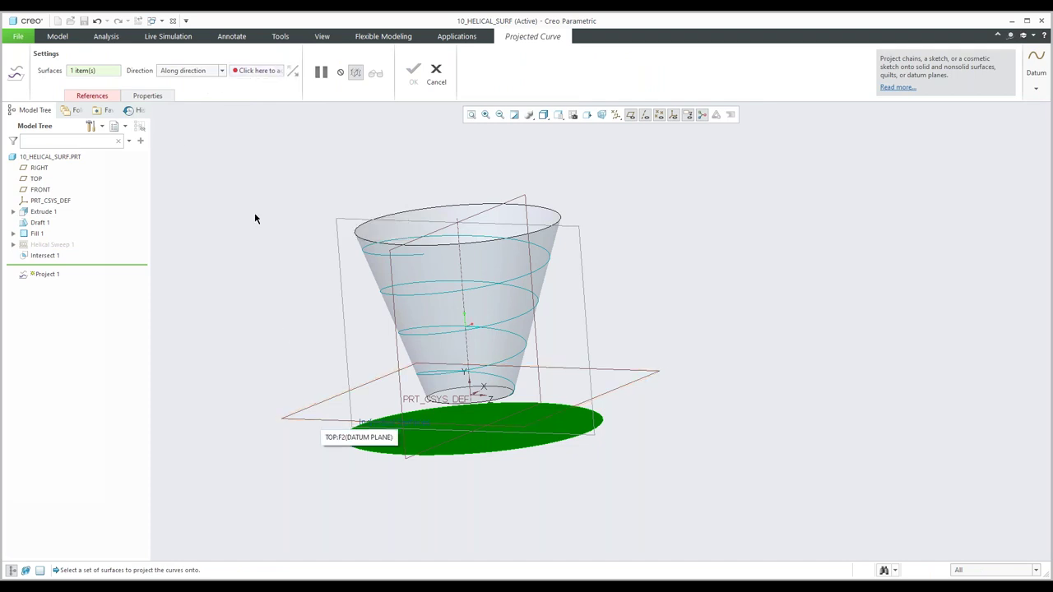
click(244, 72)
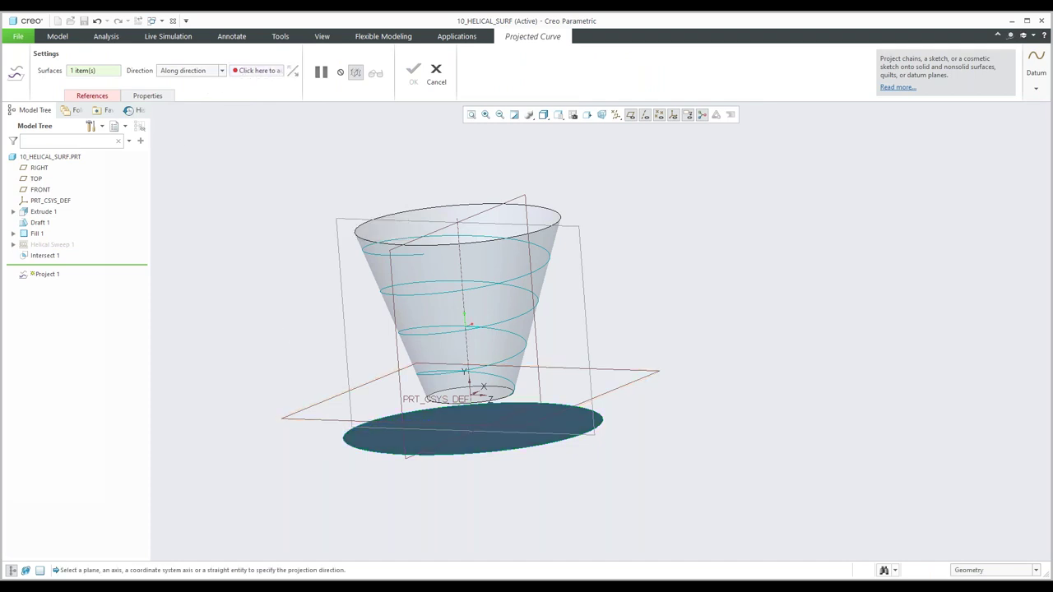
click(307, 420)
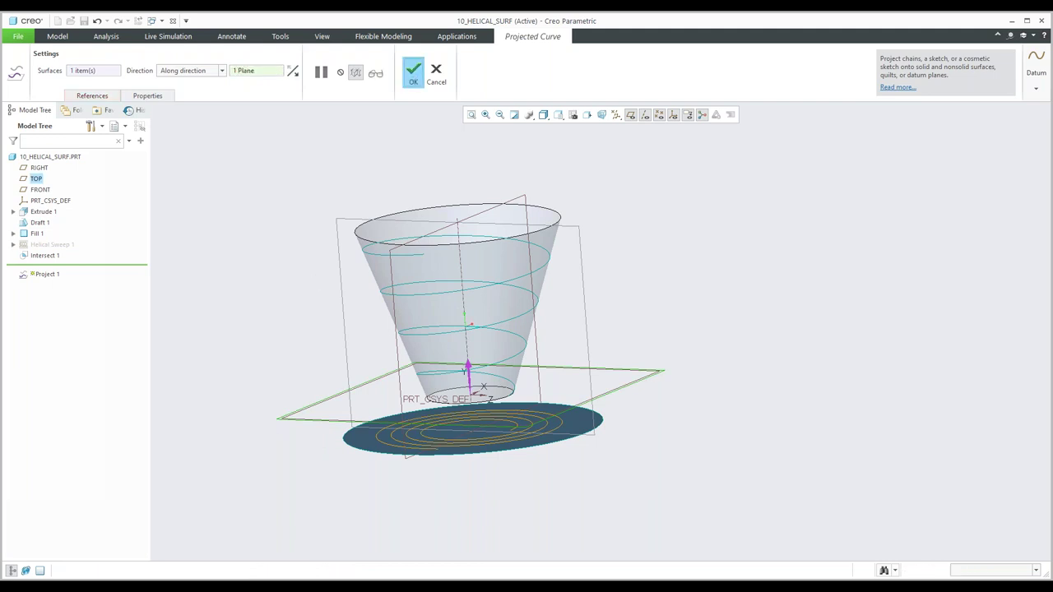
middle_click(277, 312)
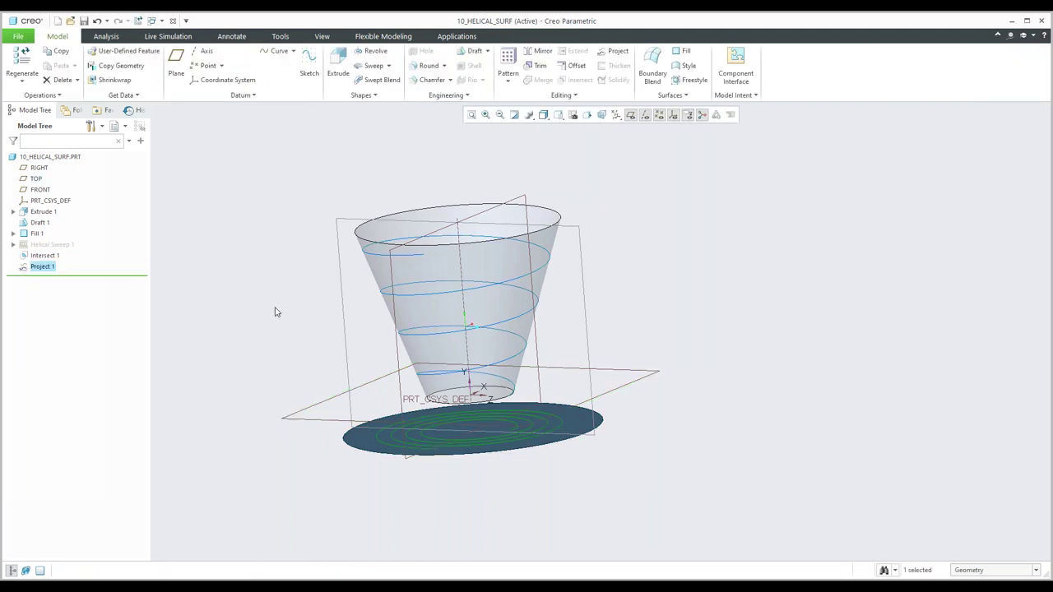
click(277, 312)
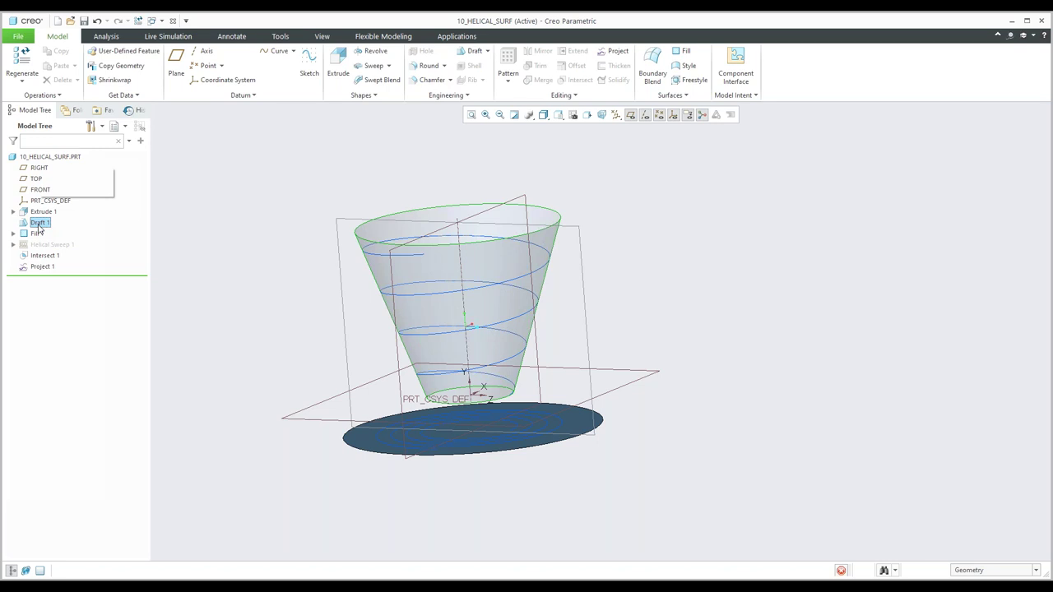
- Hide the Intersect 1 curve and the Extrude 1 cone
click(41, 212)
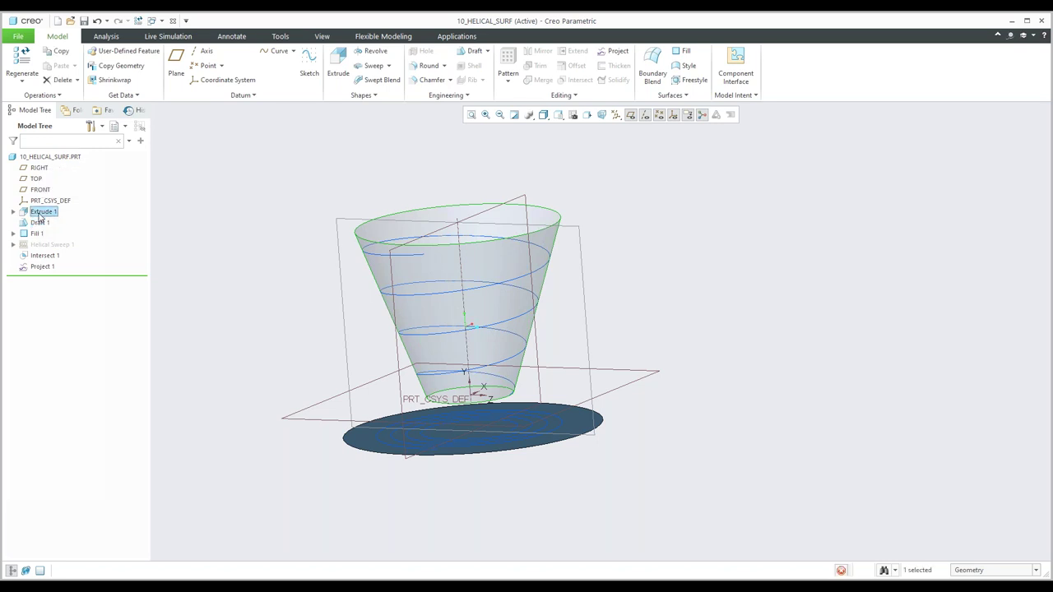
click(239, 240)
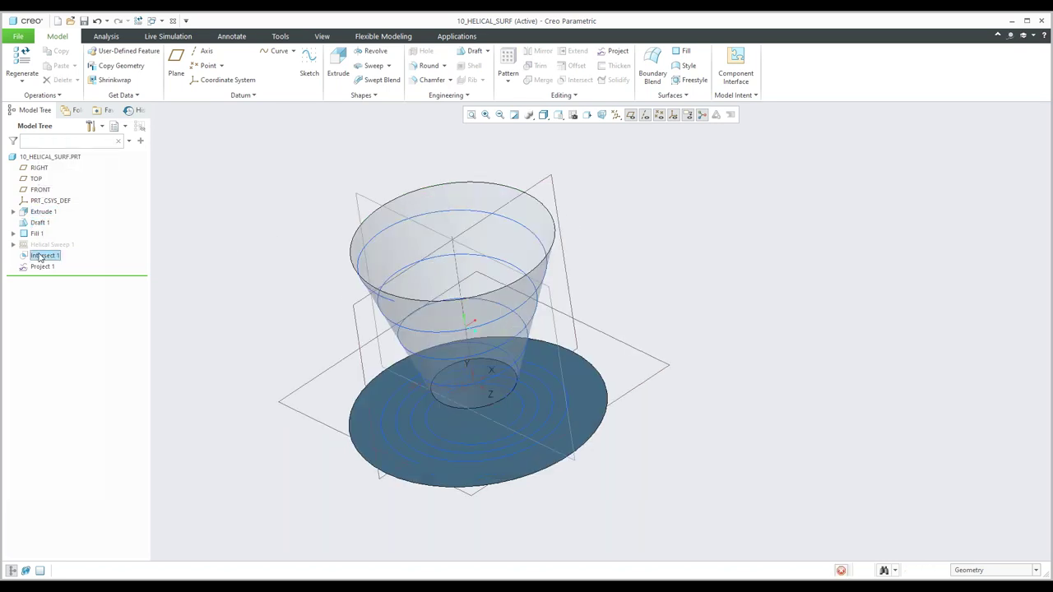
click(38, 257)
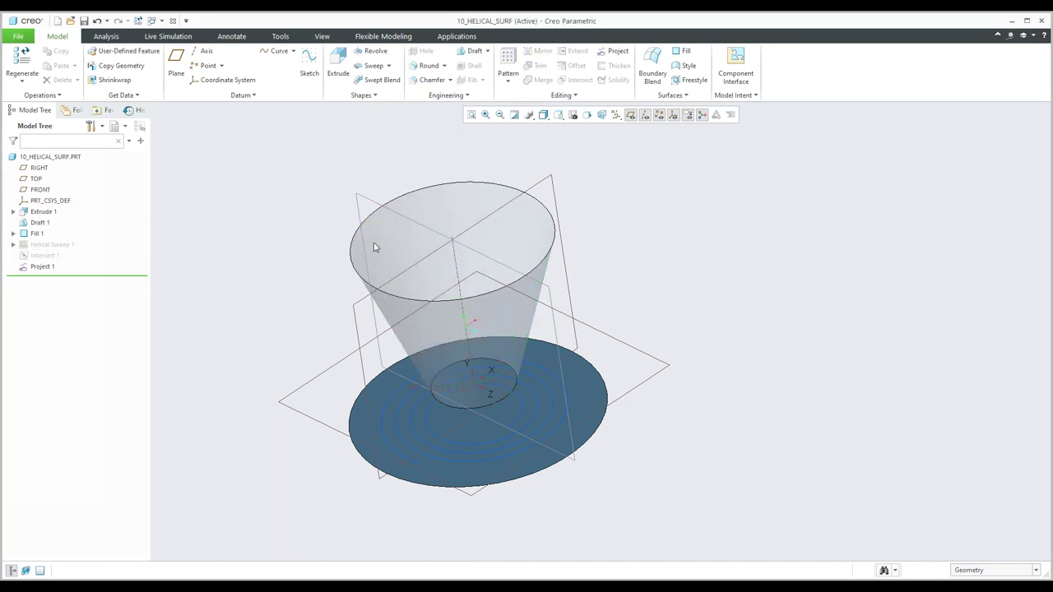
right_click(40, 223)
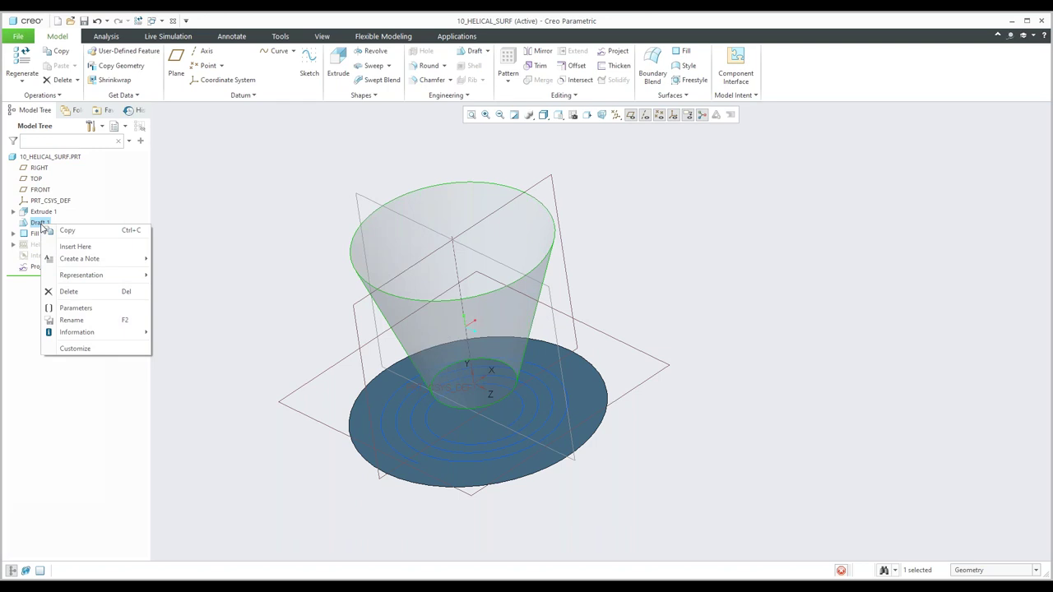
click(187, 212)
click(43, 213)
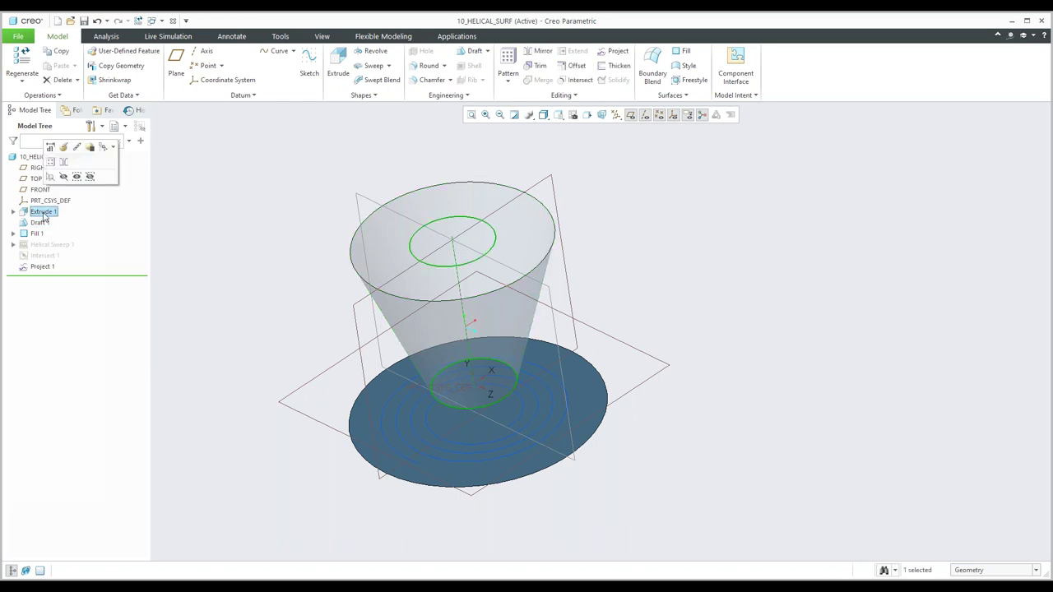
click(64, 176)
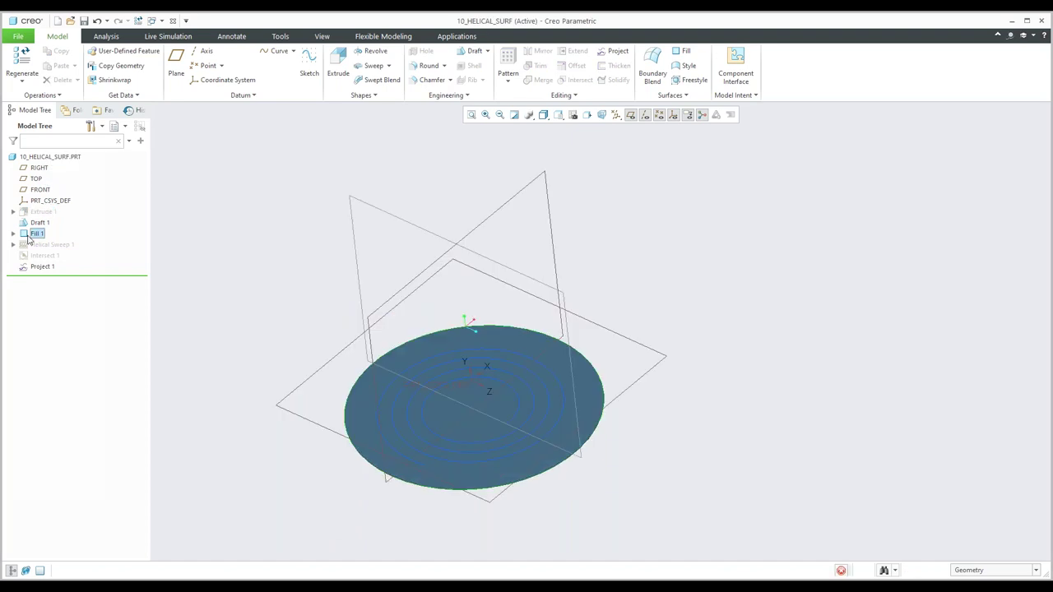
- Hide the Fill 1 disc and datum planes, then view the spiral from above
click(30, 234)
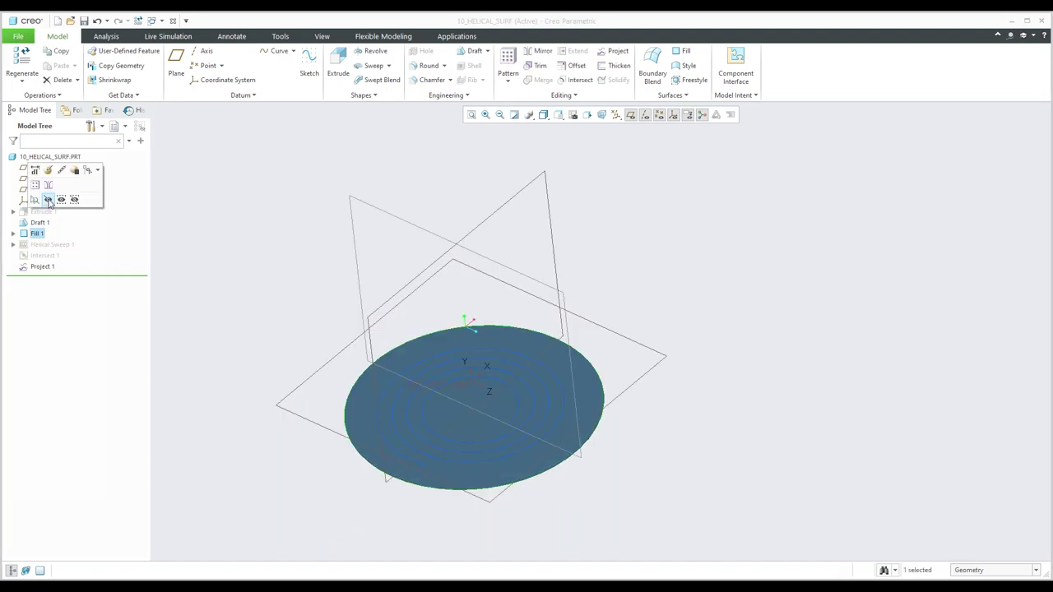
click(49, 200)
click(630, 115)
middle_drag(592, 296, 592, 320)
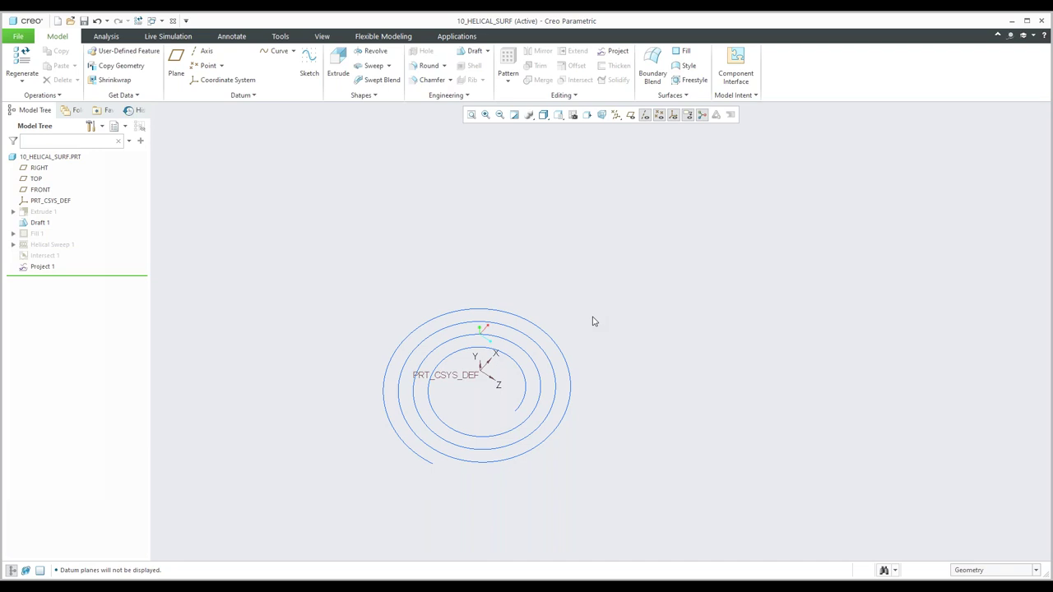
mouse_move(536, 393)
middle_down()
mouse_move(535, 367)
mouse_move(536, 401)
mouse_move(532, 386)
middle_up()
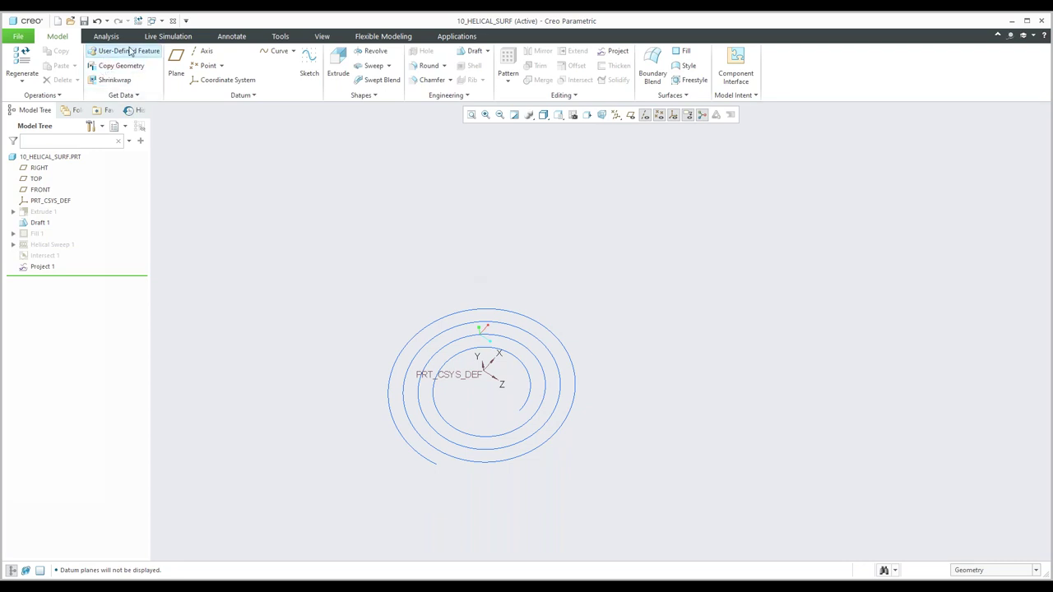
- Open 11_thicken_1.prt and orbit to inspect its wavy surface
click(69, 20)
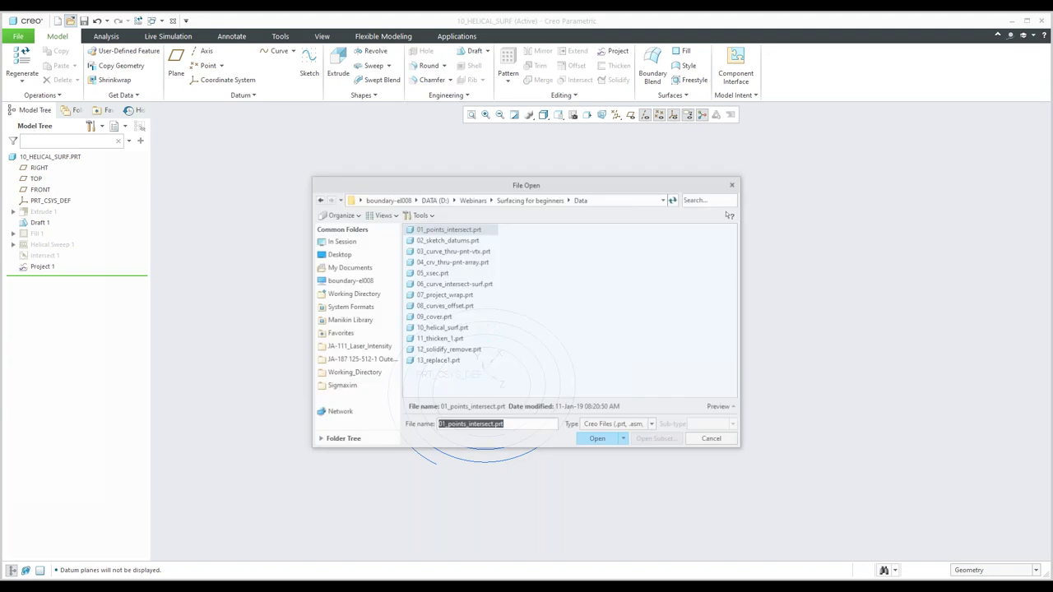
click(440, 338)
click(597, 438)
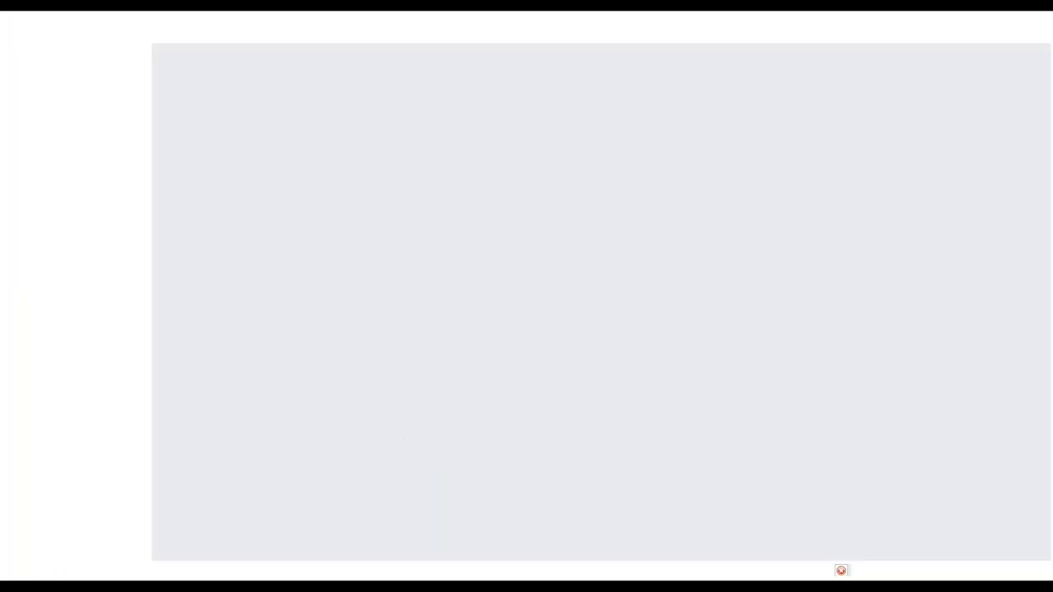
middle_drag(559, 421, 472, 469)
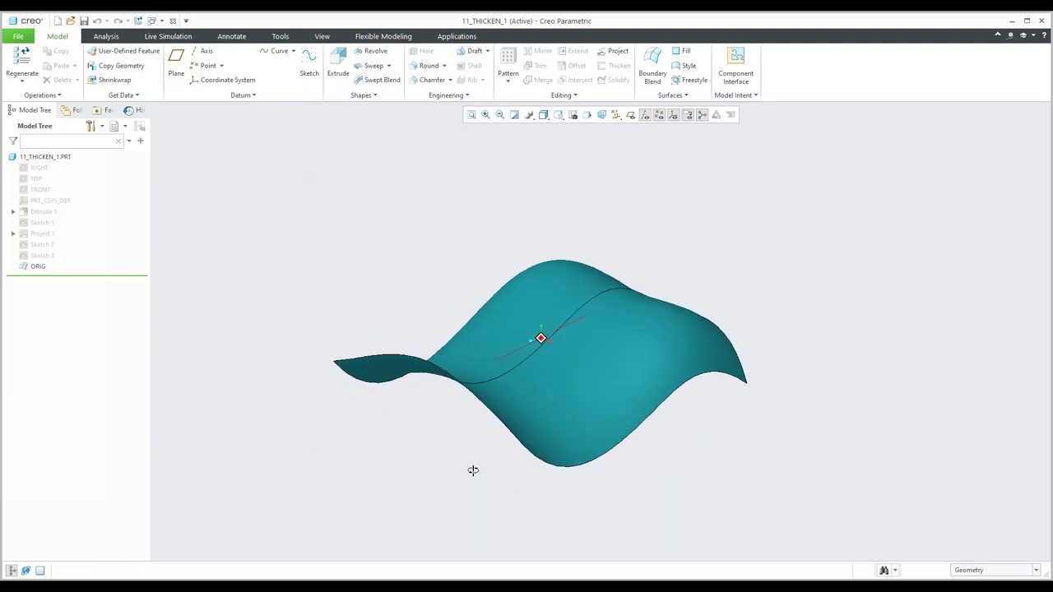
- Select the wavy quilt after clearing the trial picks of the green and teal surfaces
click(591, 409)
ctrl+click(551, 318)
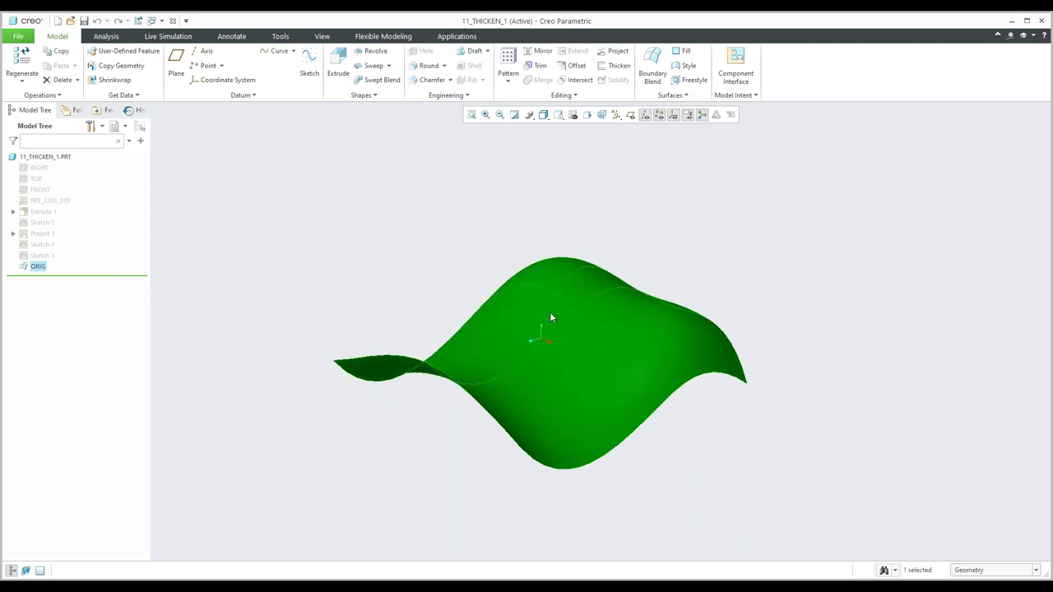
click(255, 422)
click(528, 403)
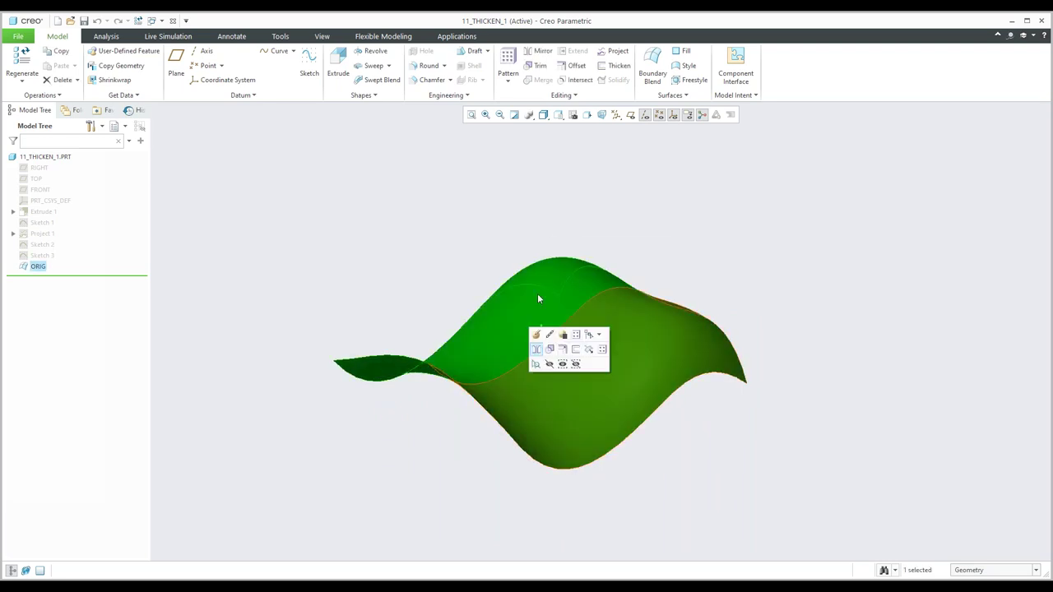
- Start a Thicken on the quilt and try thicknesses of 5.80, 14.70 and 28.10
click(614, 67)
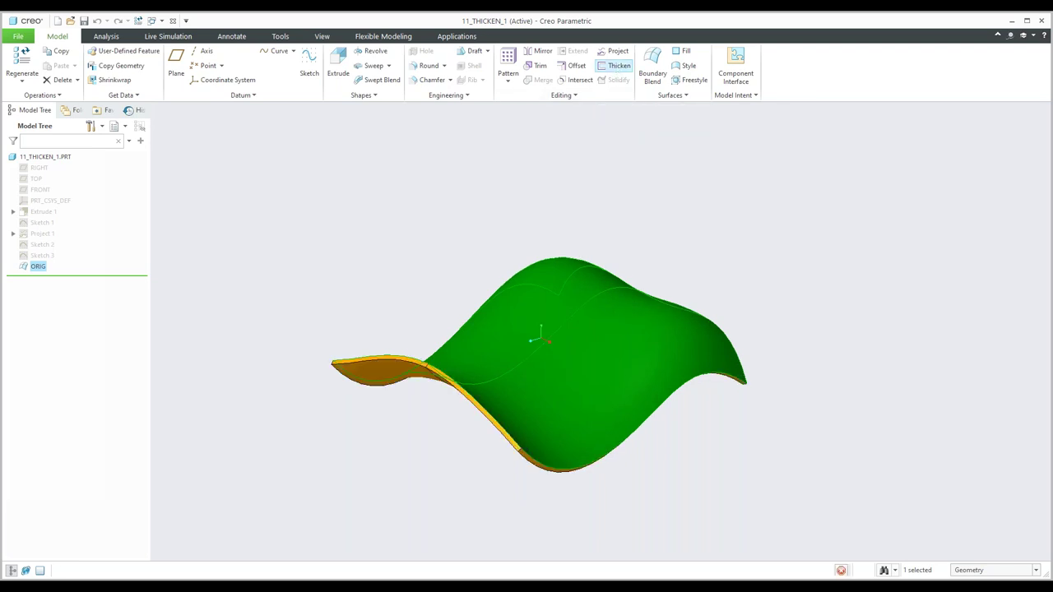
drag(494, 427, 477, 466)
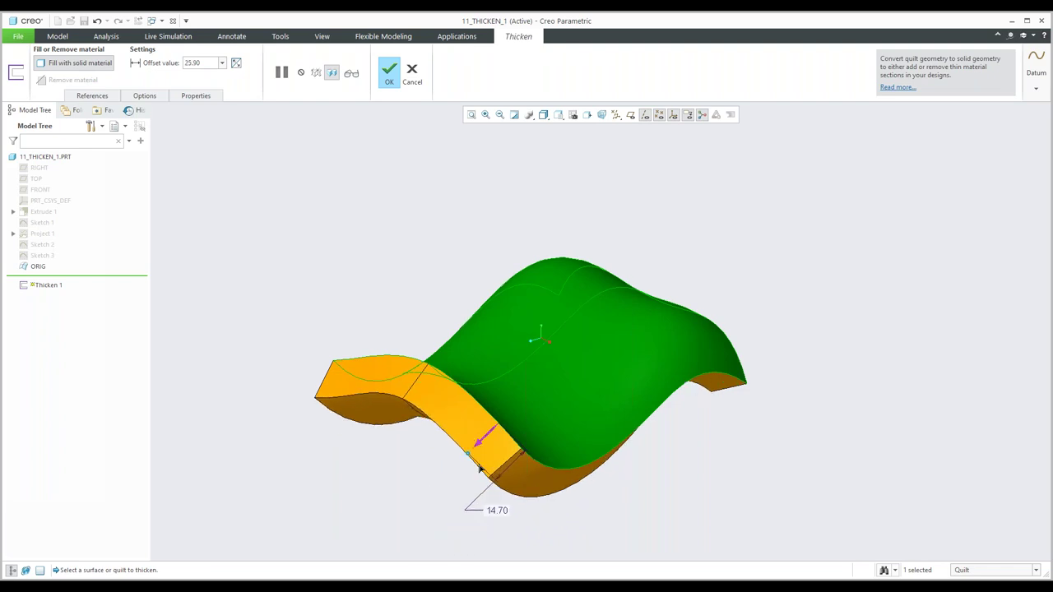
middle_drag(477, 466, 424, 446)
scroll(423, 445, down, 3)
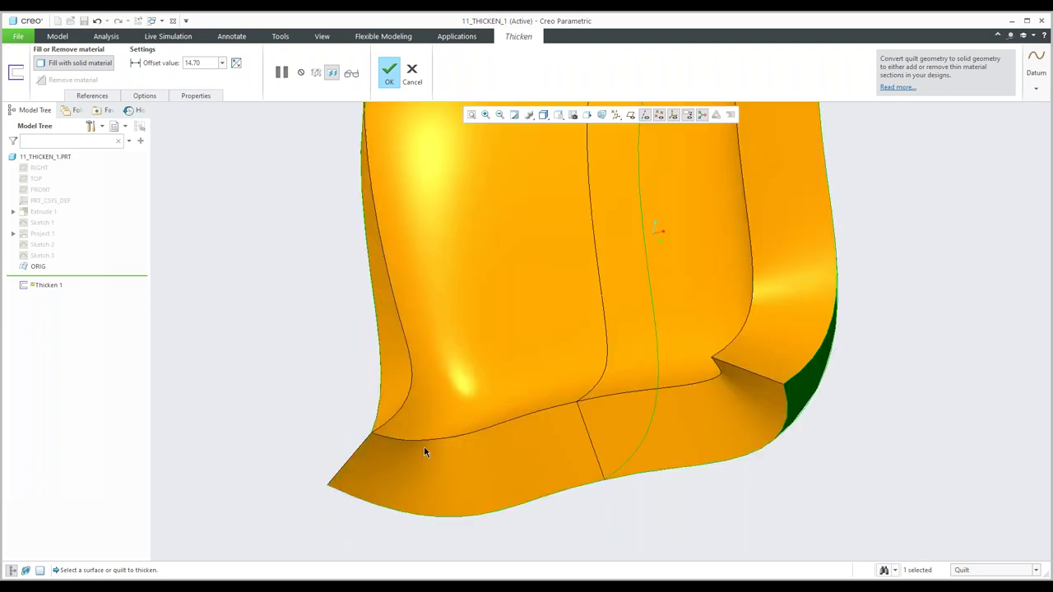
scroll(417, 436, down, 3)
scroll(417, 436, up, 2)
scroll(442, 432, up, 5)
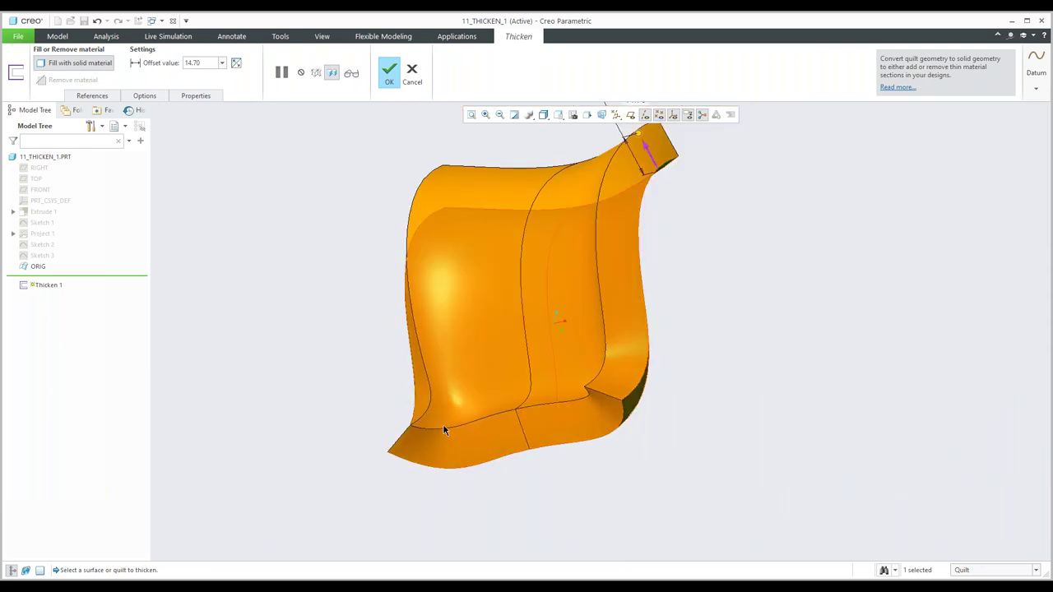
middle_drag(443, 430, 546, 275)
scroll(545, 274, down, 2)
drag(574, 236, 578, 224)
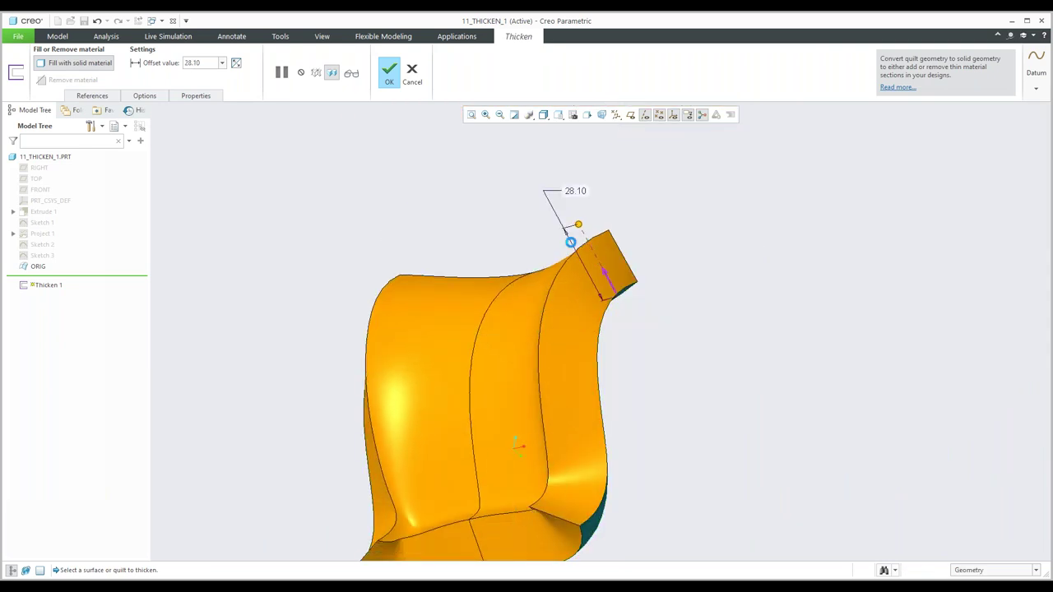
- Bring the quilt's thickness down through 10.60 to a final 7.80
click(416, 533)
shift+middle_drag(411, 533, 415, 475)
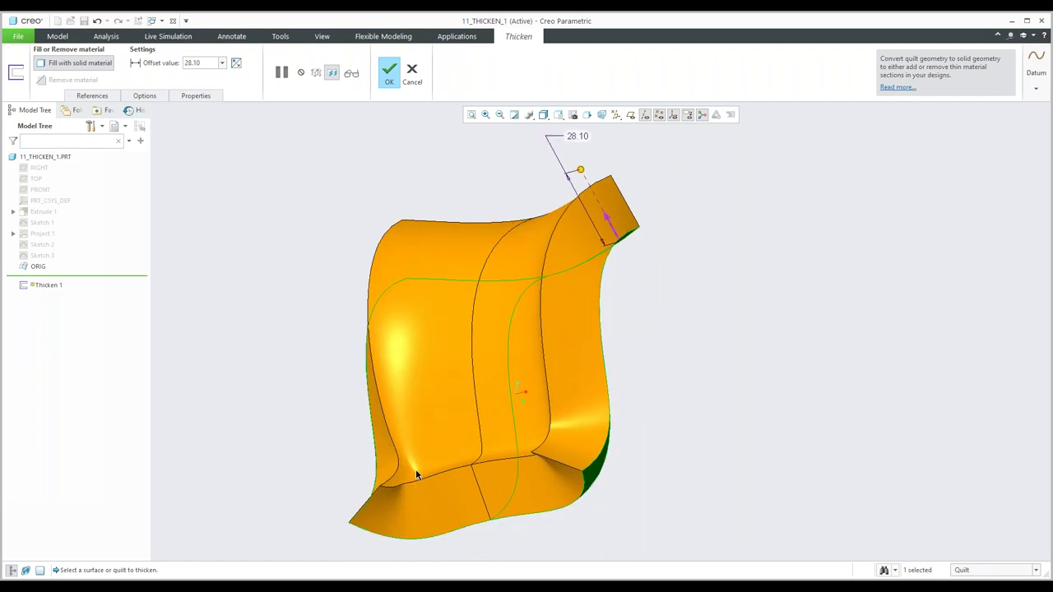
scroll(416, 472, down, 5)
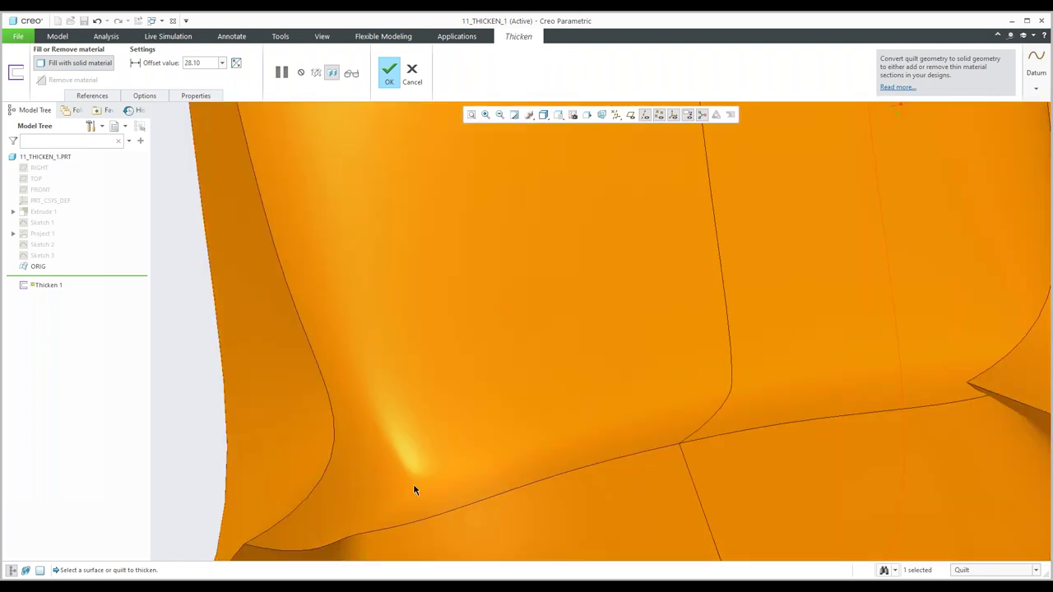
scroll(414, 489, up, 1)
scroll(414, 488, up, 5)
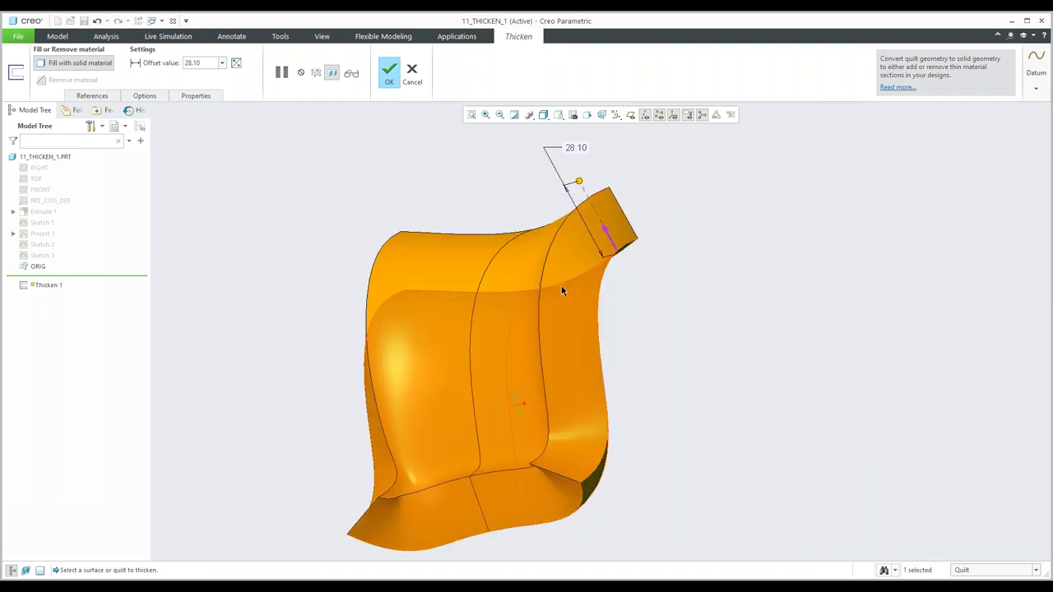
drag(592, 210, 608, 251)
middle_drag(609, 251, 459, 366)
- Flip the thickness to the other side and complete Thicken 1
click(460, 365)
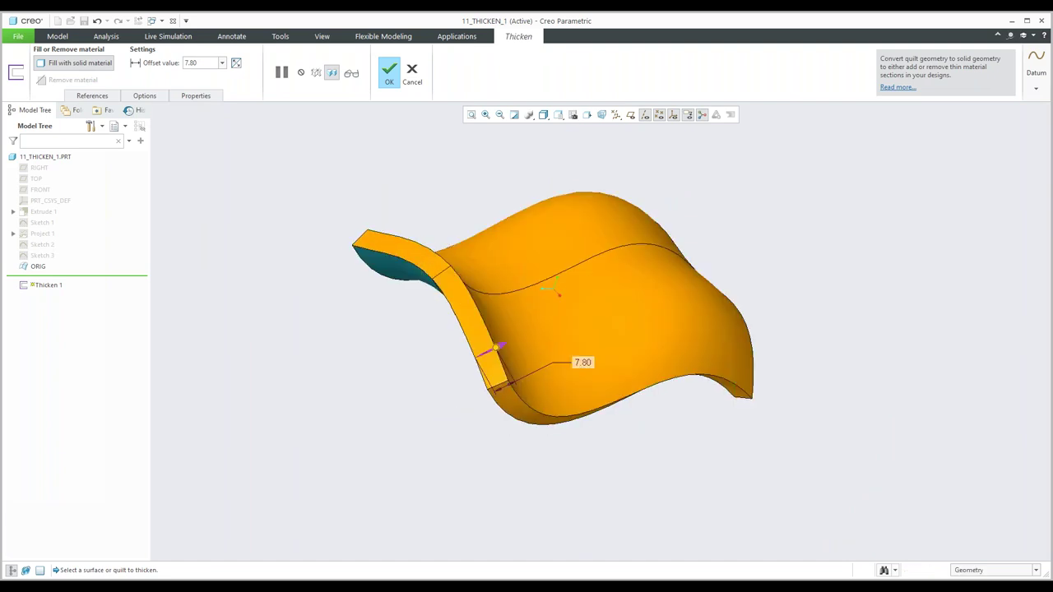
click(236, 65)
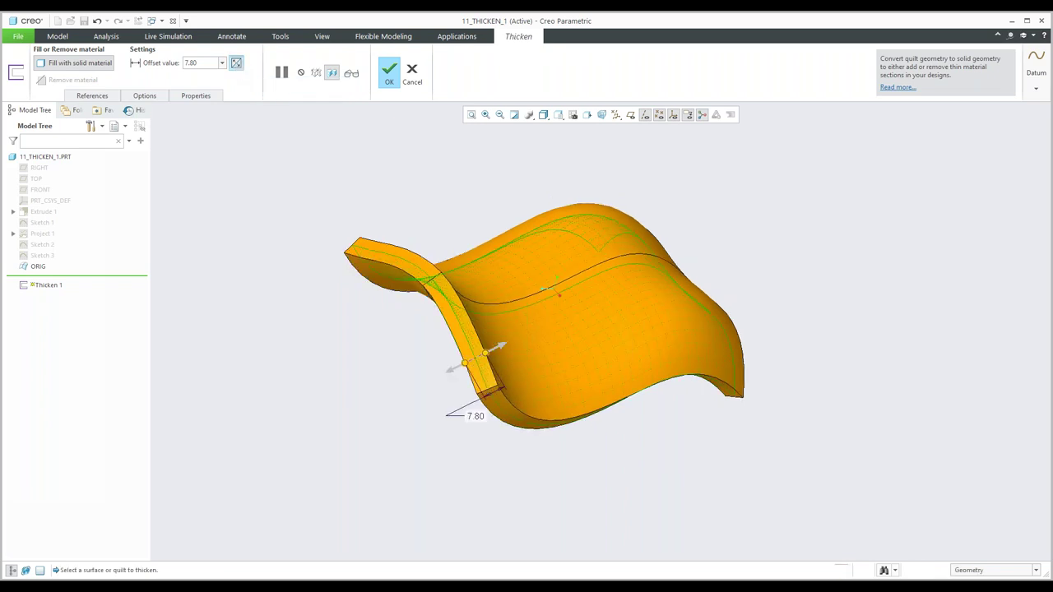
click(549, 288)
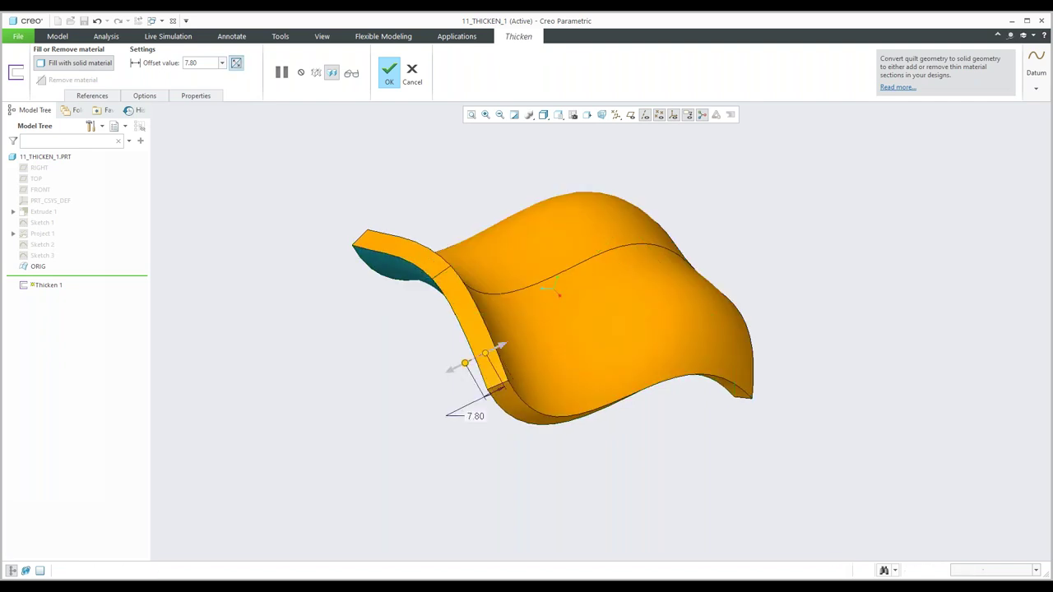
click(390, 72)
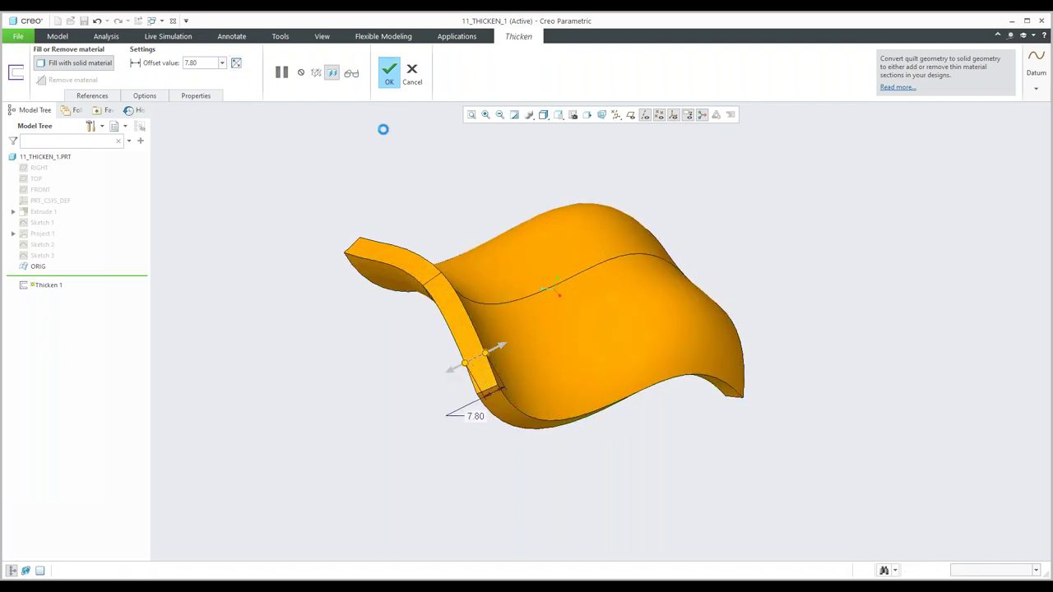
mouse_move(383, 176)
middle_down()
mouse_move(407, 215)
mouse_move(393, 204)
middle_up()
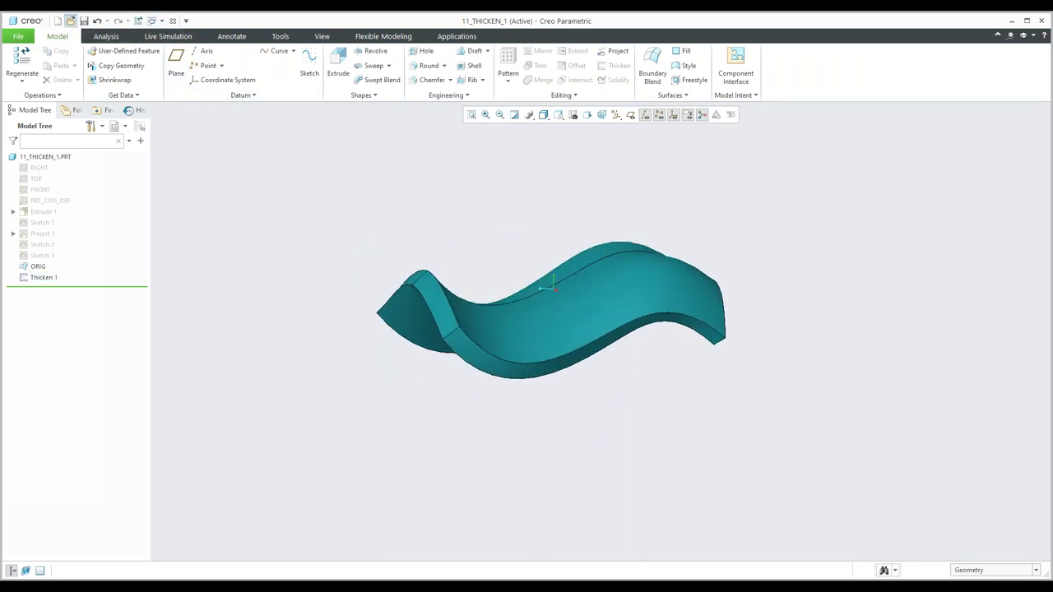
click(70, 20)
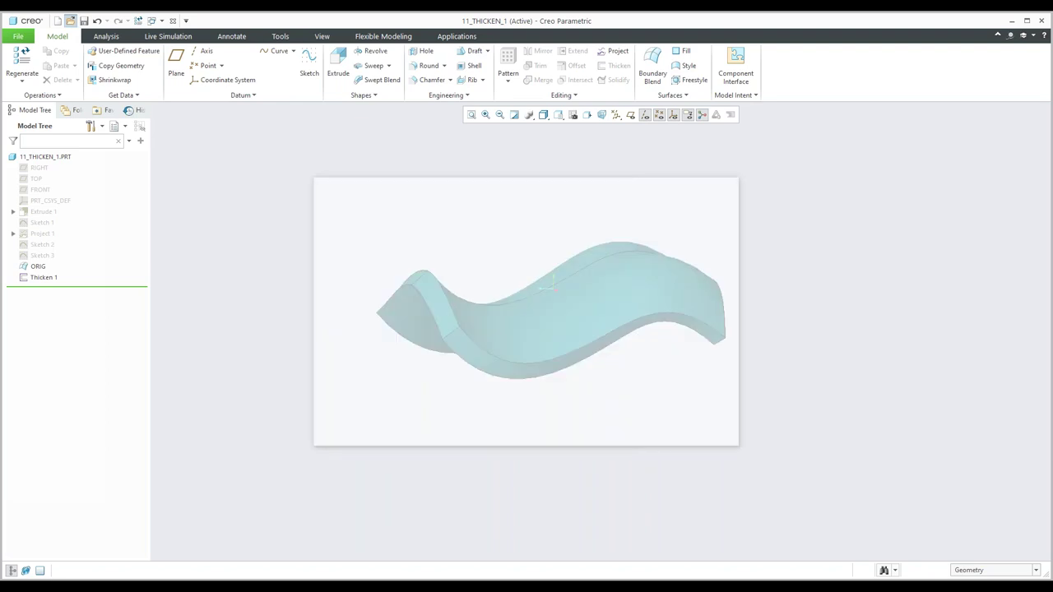
- Open 12_solidify_remove.prt and highlight the corner quilt QUILT1
click(451, 349)
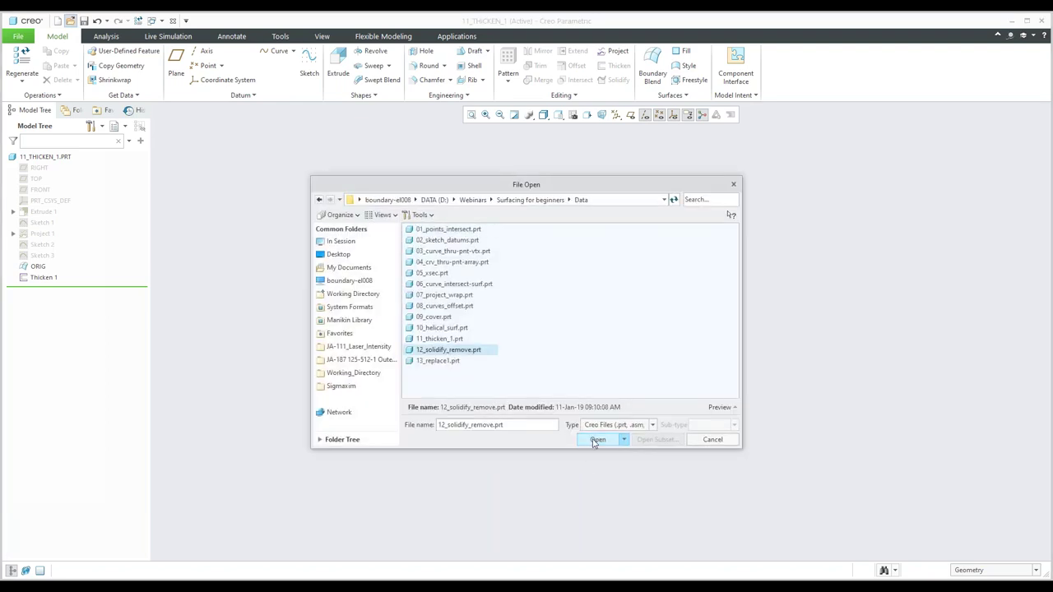
click(596, 437)
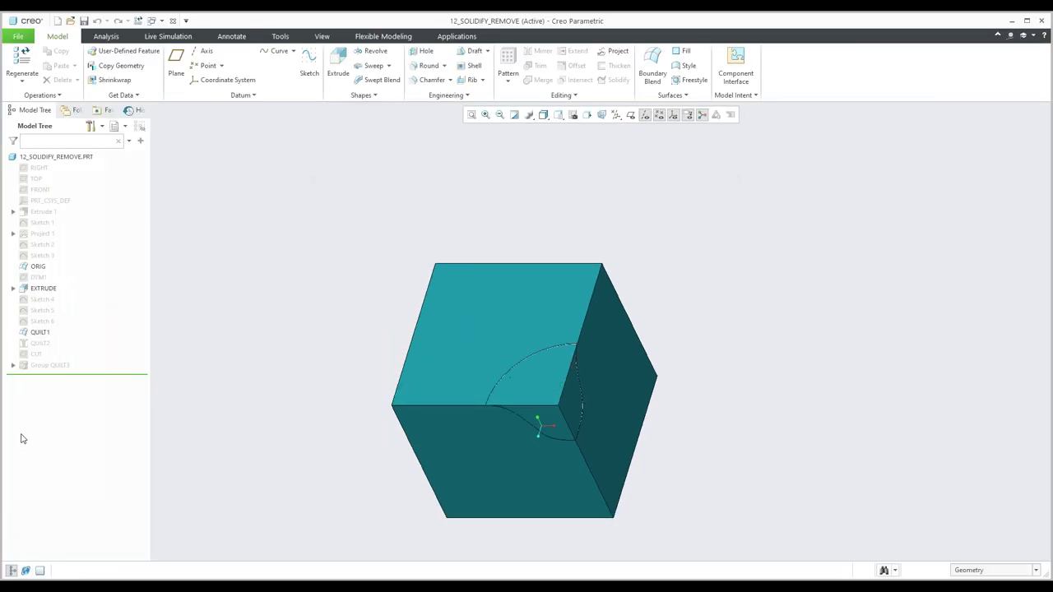
click(39, 334)
- Switch the display style to Wireframe and orbit the cube
click(331, 328)
click(558, 114)
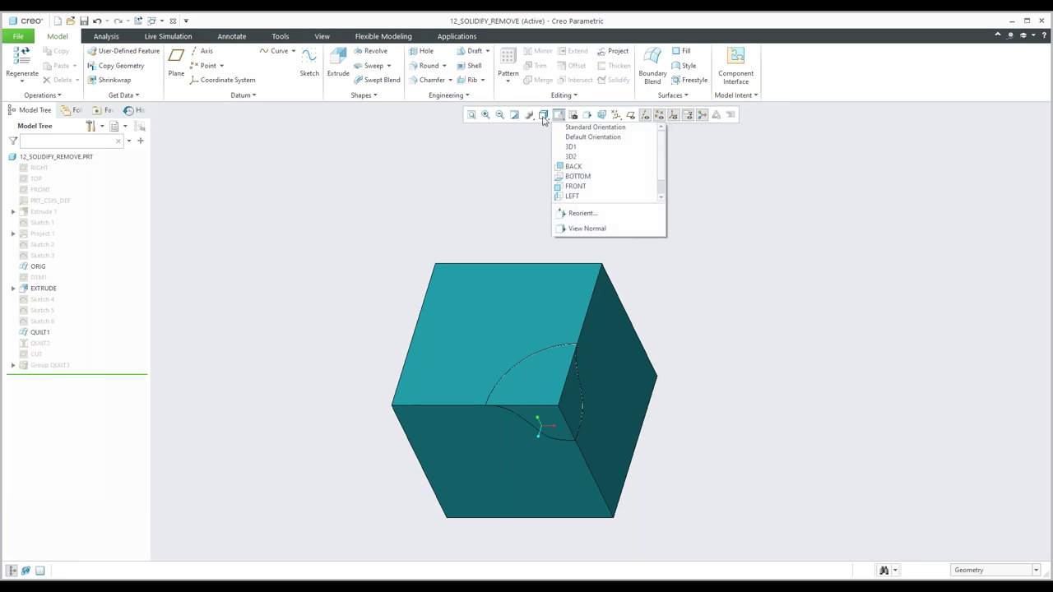
click(542, 116)
click(569, 189)
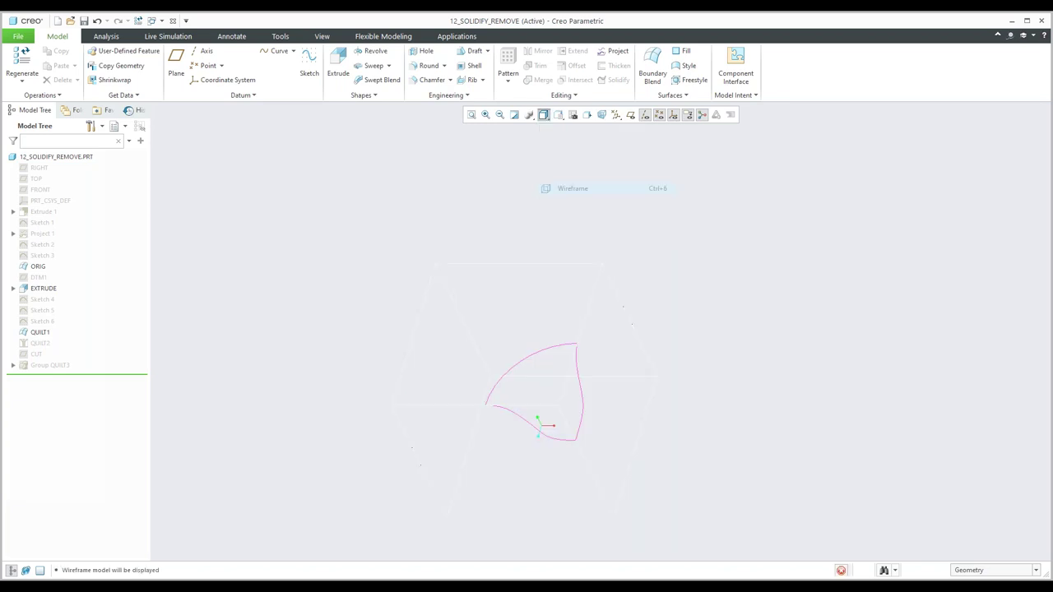
middle_drag(623, 247, 554, 227)
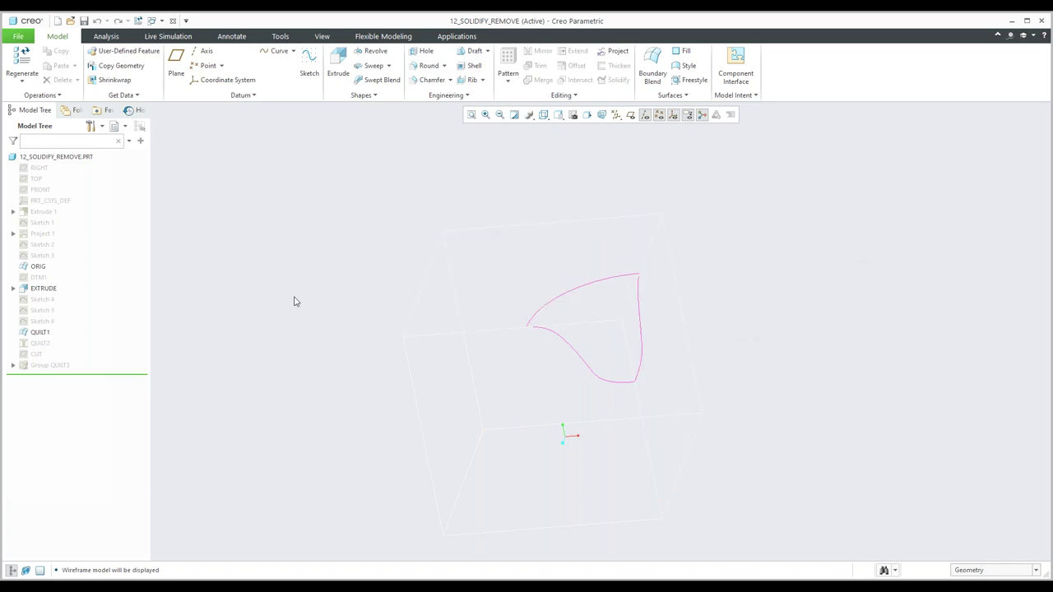
- Return the display to Shading With Edges and select QUILT1 as the cutting quilt
click(46, 290)
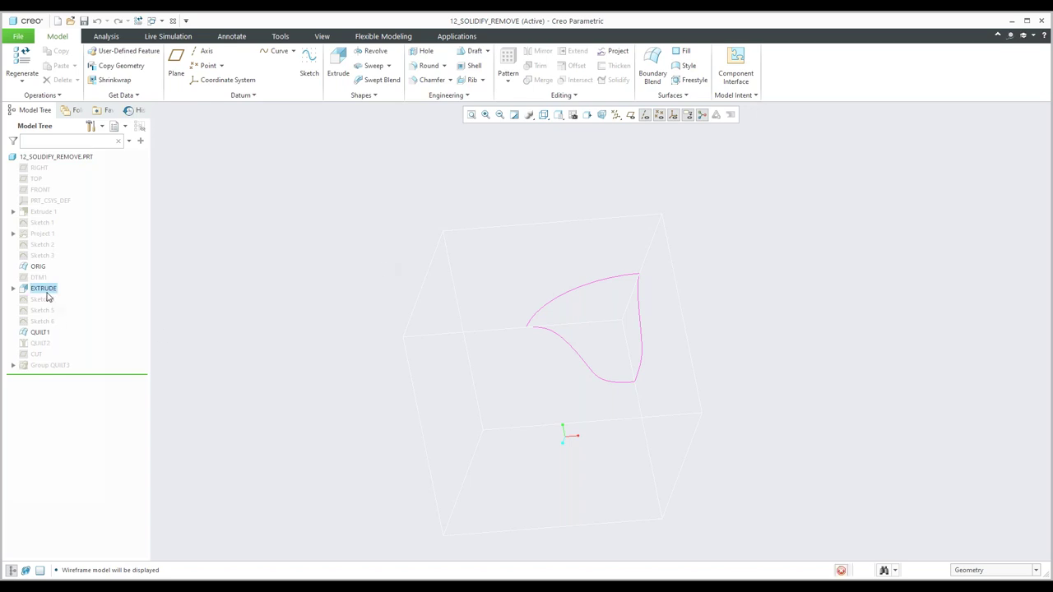
click(312, 272)
click(543, 114)
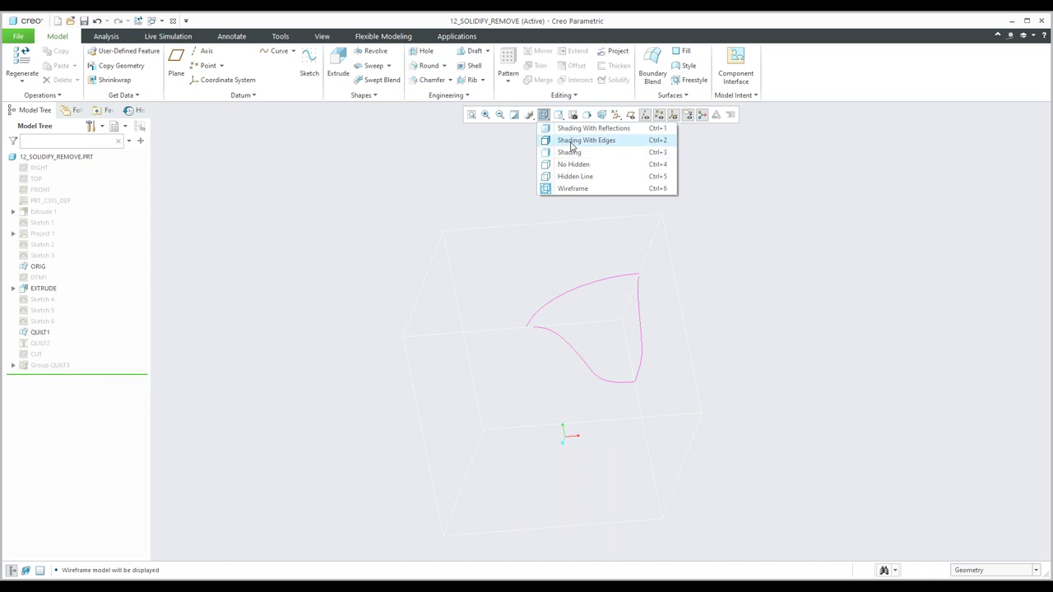
click(584, 141)
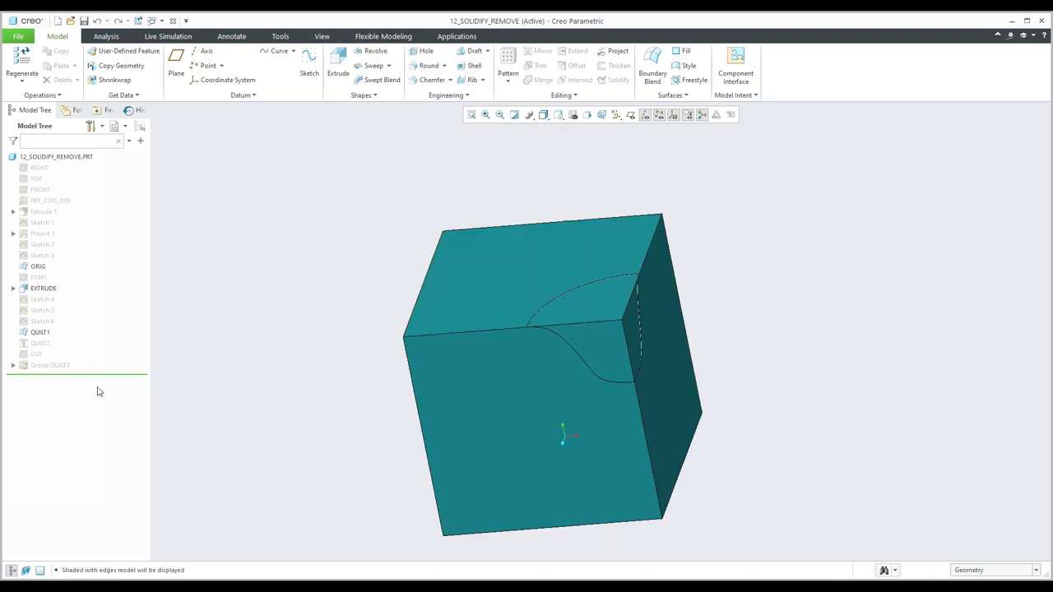
click(36, 333)
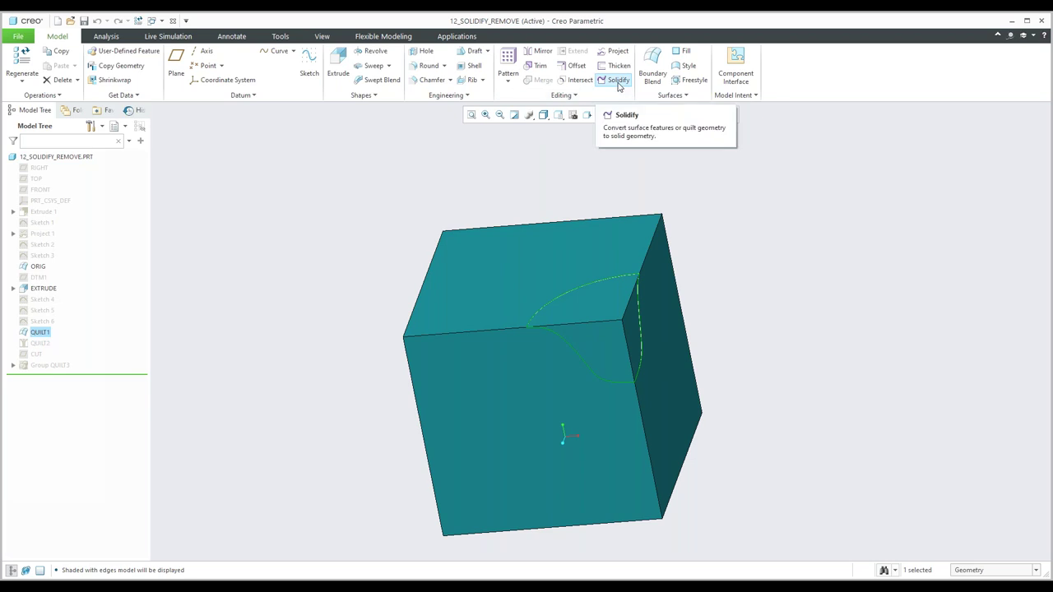
- Solidify QUILT1 with Remove material to scoop the cube's corner, creating Solidify 1
click(617, 81)
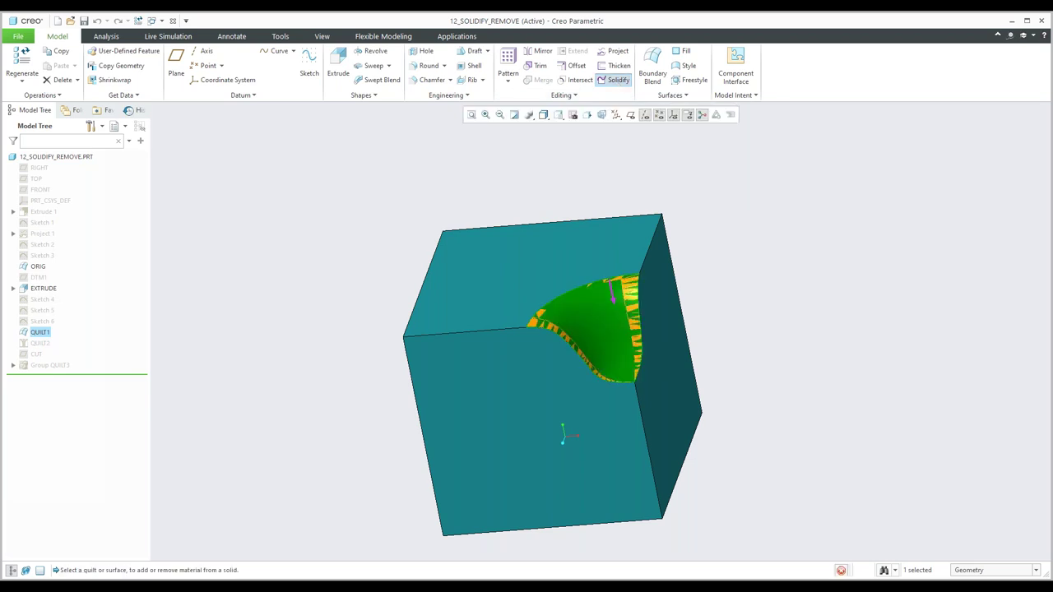
middle_drag(704, 304, 683, 309)
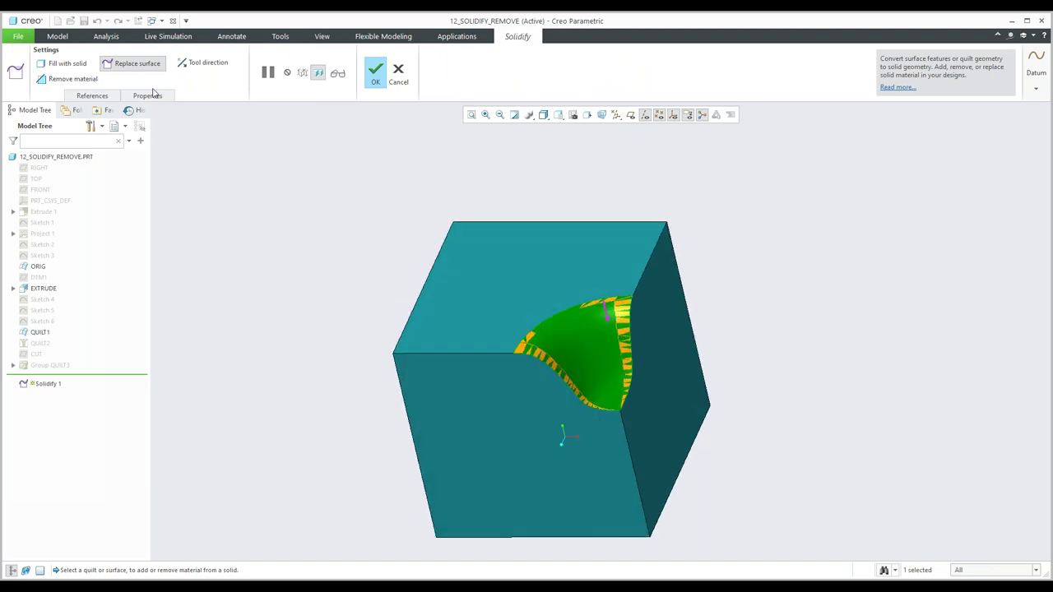
click(376, 81)
middle_drag(560, 296, 642, 334)
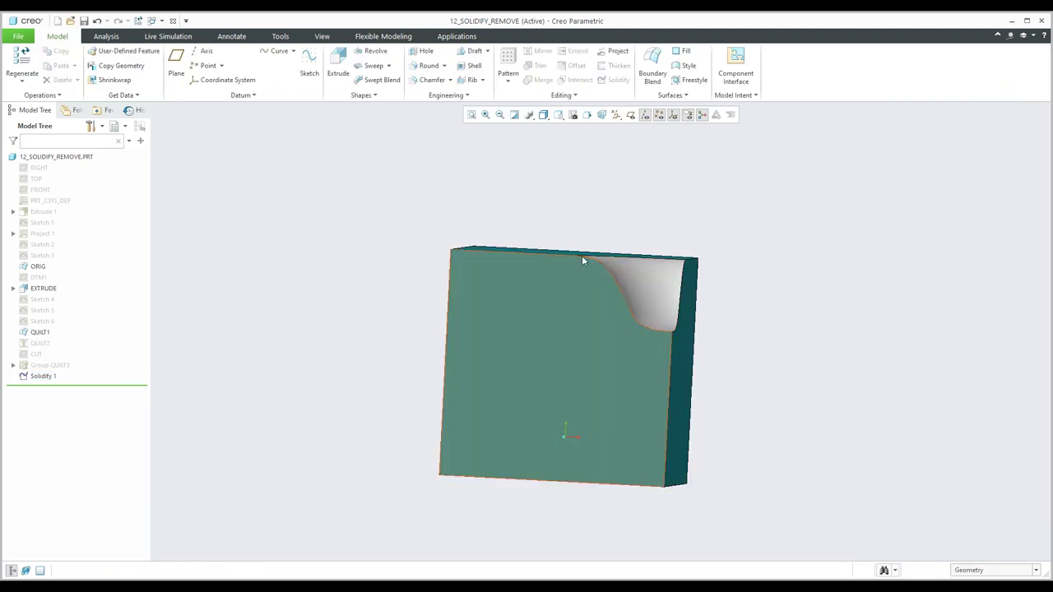
key(ctrl+d)
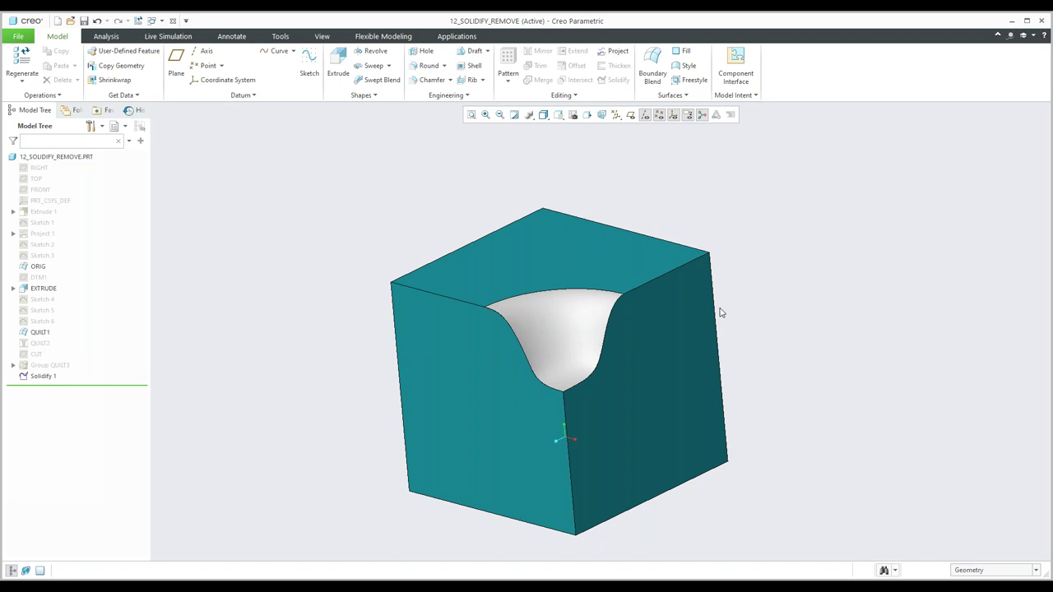
shift+middle_drag(720, 313, 677, 310)
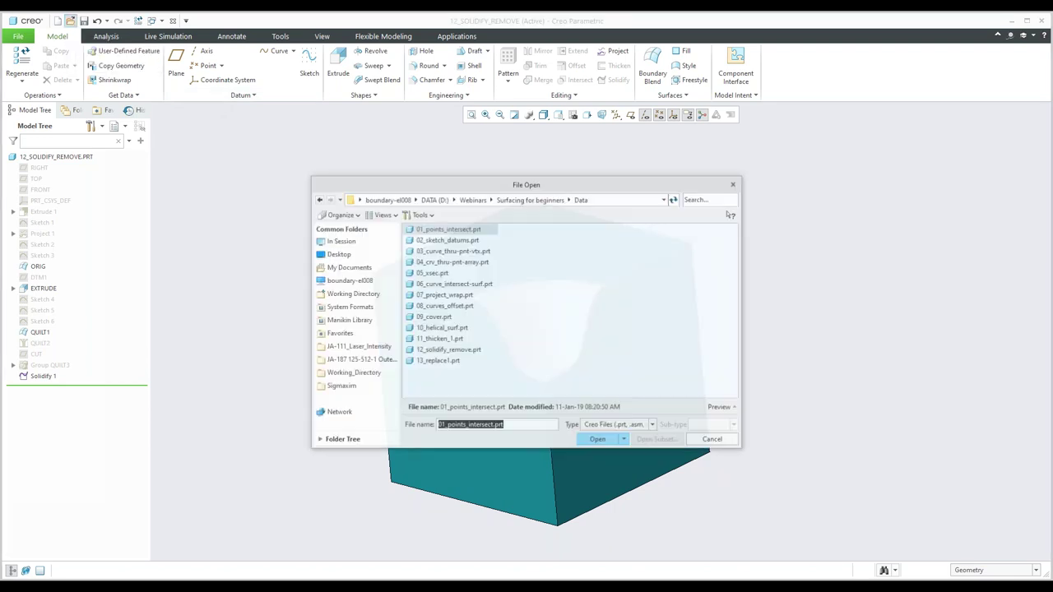
- Open the part 13_replace1.prt
click(437, 361)
click(596, 440)
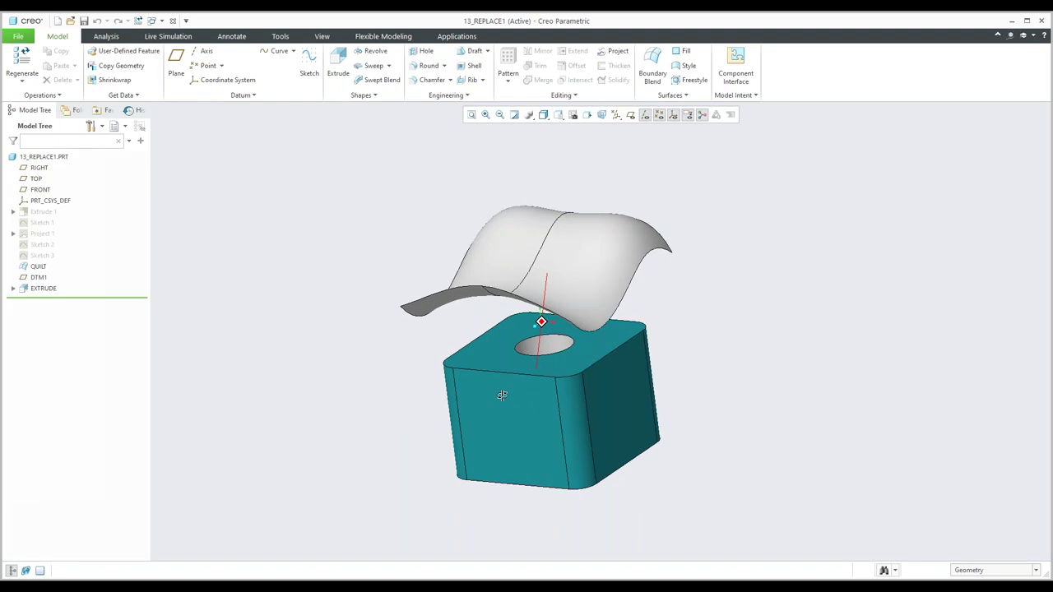
middle_drag(502, 396, 501, 403)
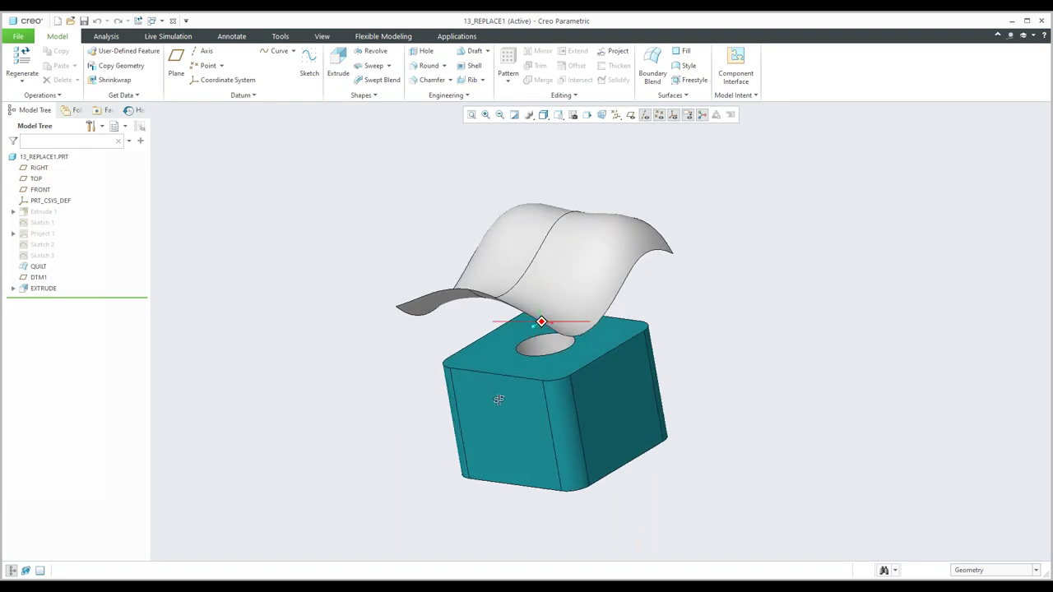
- Replace the block's flat top face with the wavy quilt using an Offset Replace Surface feature
click(496, 354)
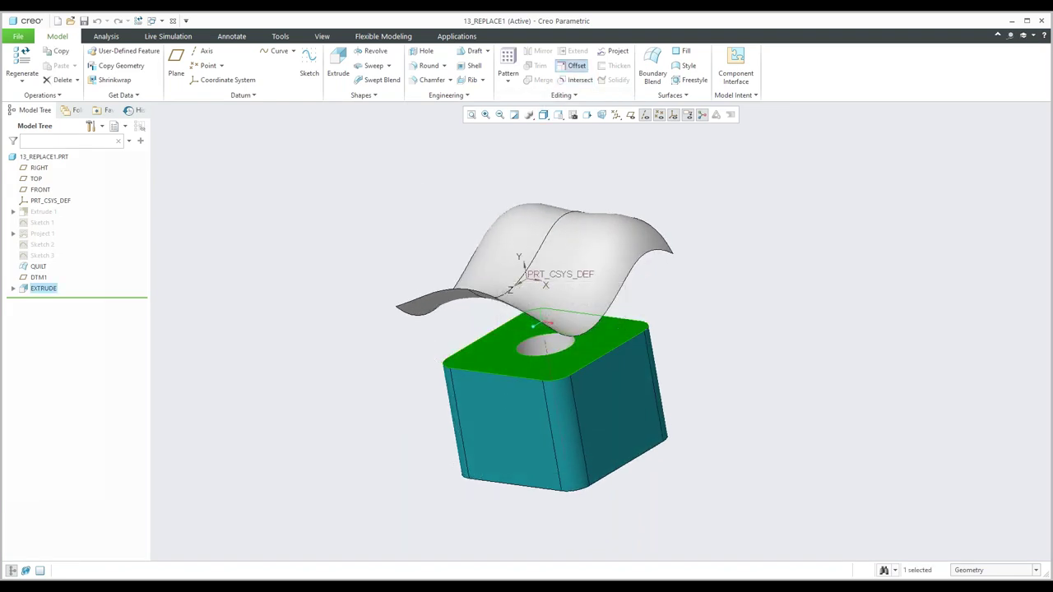
click(574, 66)
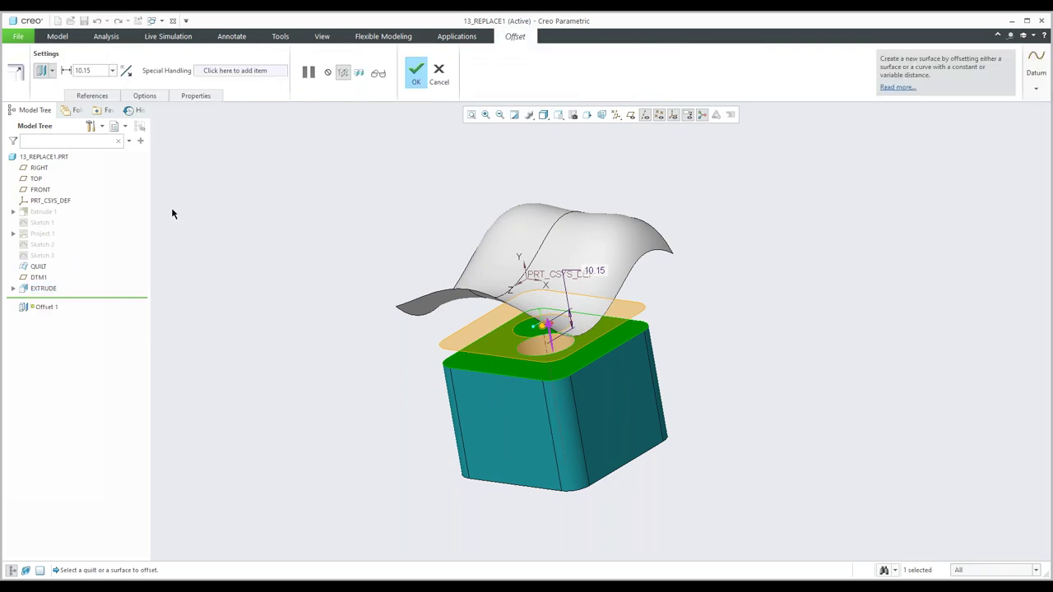
click(51, 71)
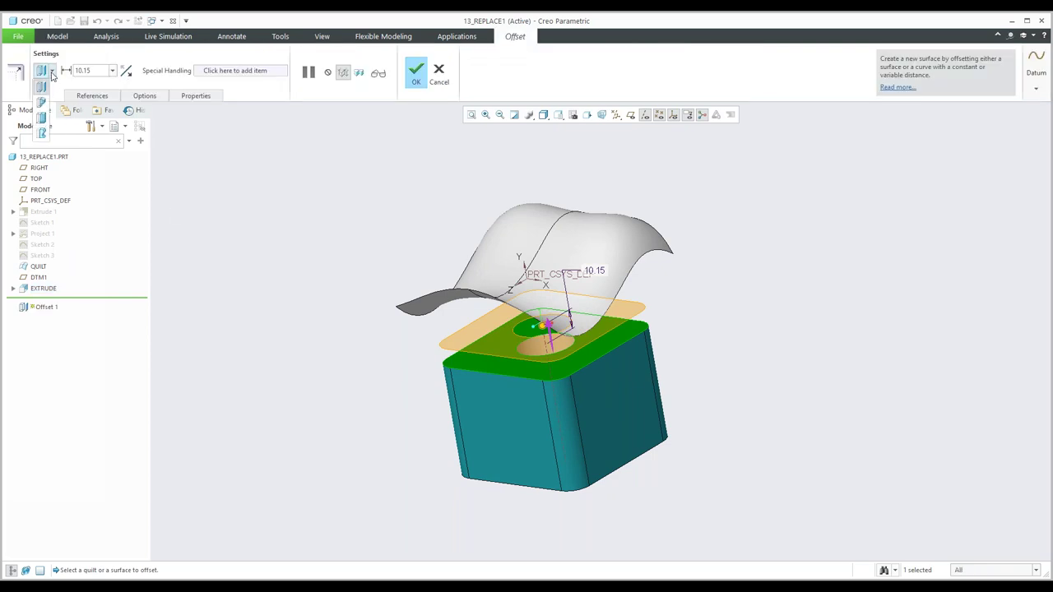
click(43, 133)
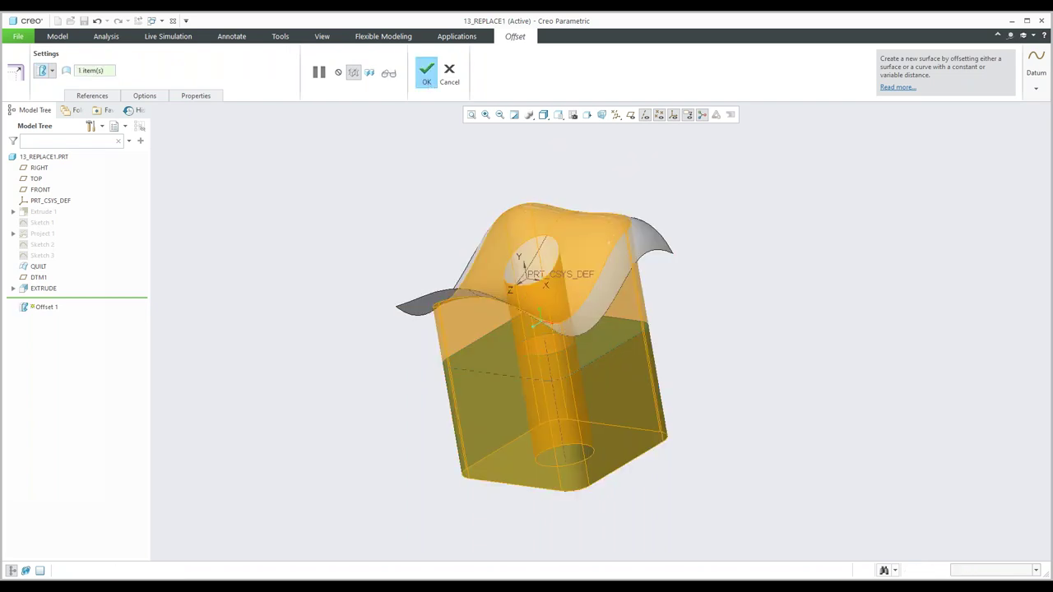
click(426, 72)
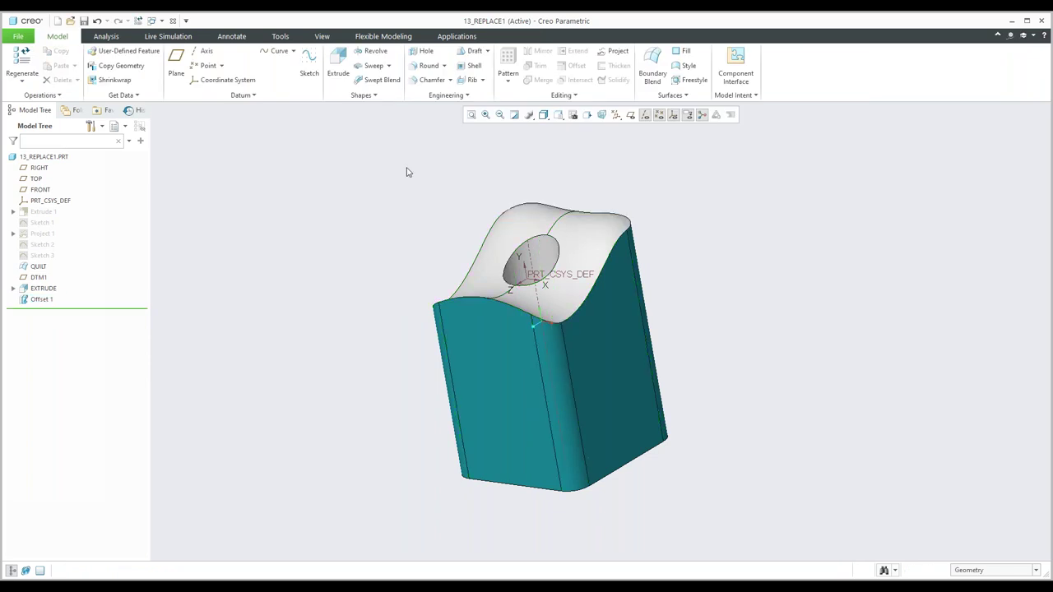
middle_drag(437, 250, 381, 263)
scroll(457, 304, down, 5)
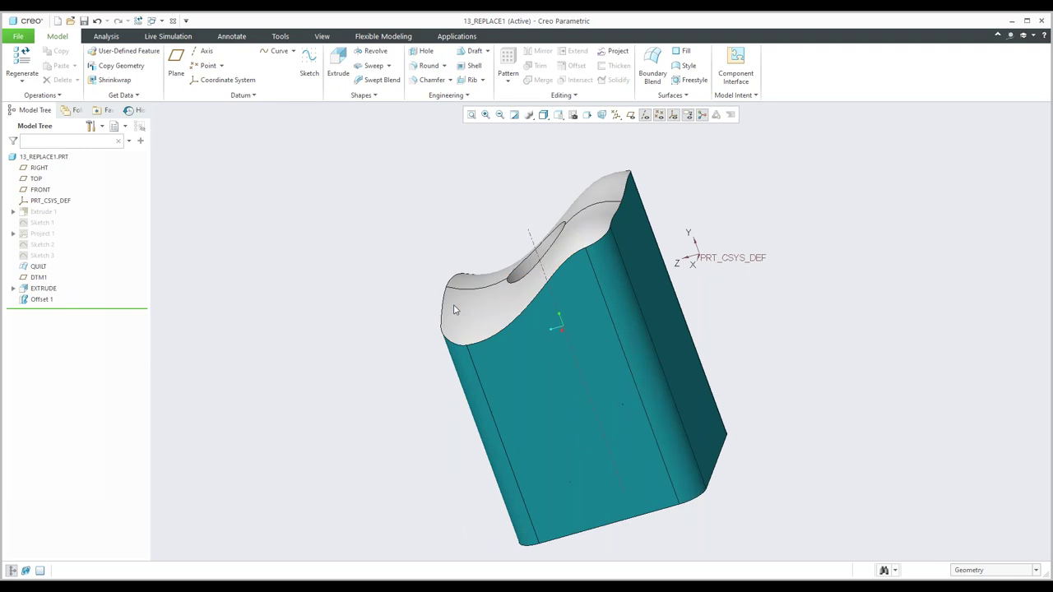
mouse_move(456, 304)
middle_down()
mouse_move(515, 253)
mouse_move(526, 296)
mouse_move(499, 296)
middle_up()
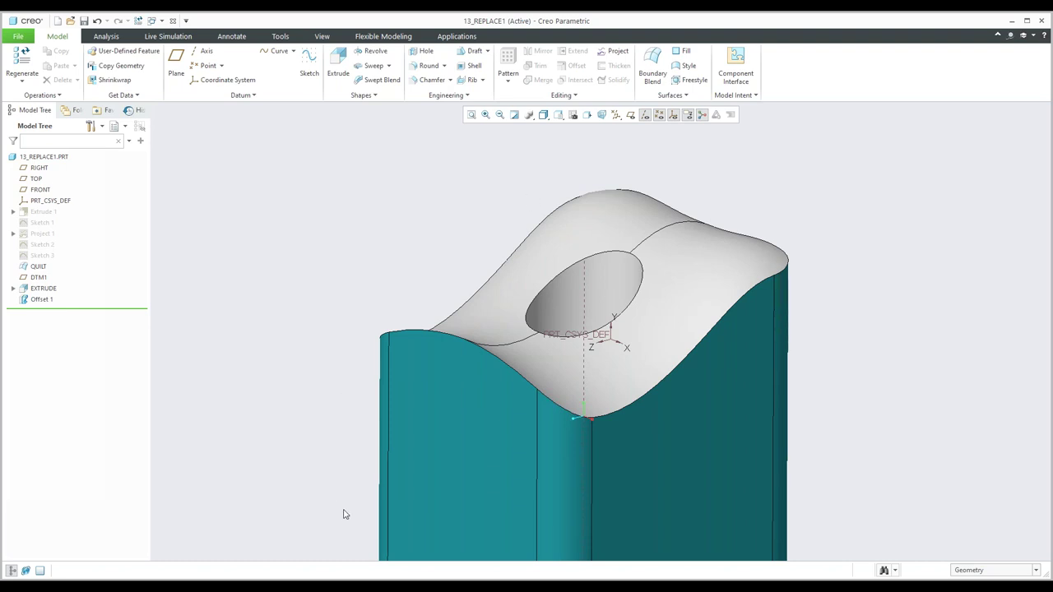
- Show the Q&A slide, exit the slideshow, and return to the 12_SOLIDIFY_REMOVE window
key(alt+Tab)
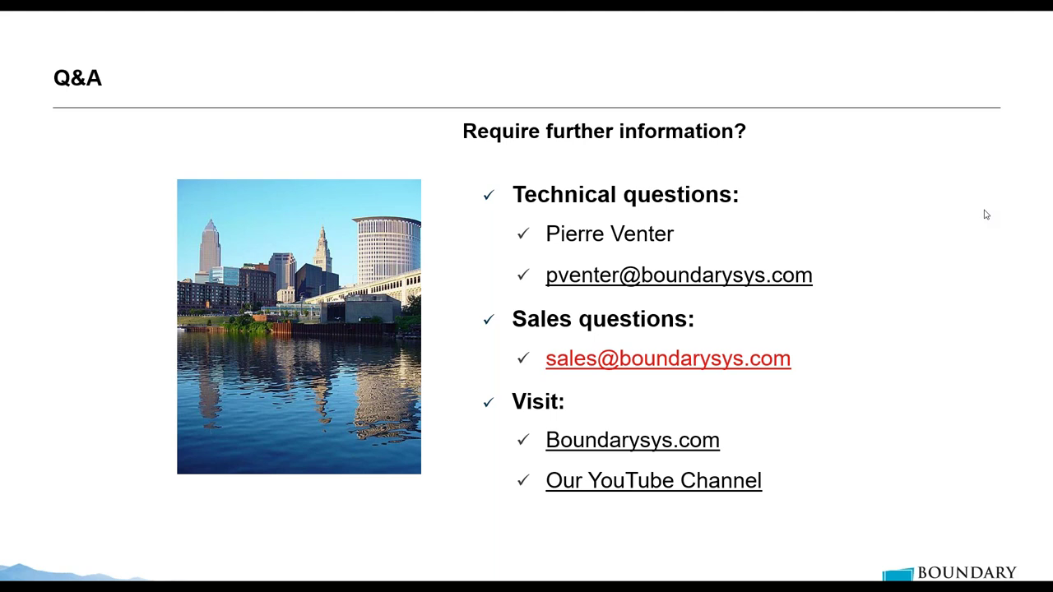
key(Escape)
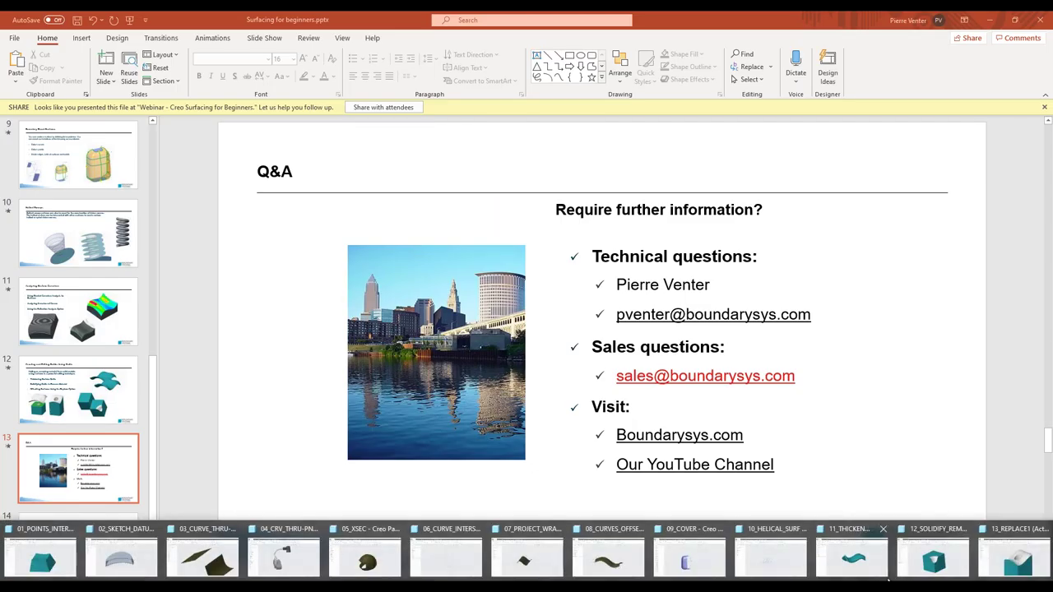
click(915, 561)
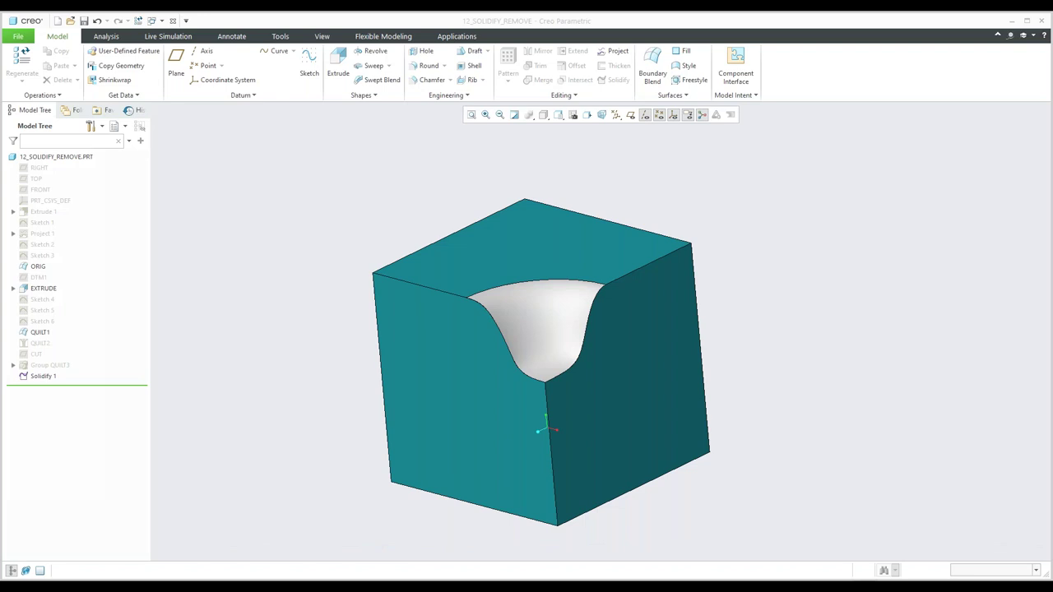
- Edit the definition of the QUILT1 boundary blend from the Model Tree
click(40, 333)
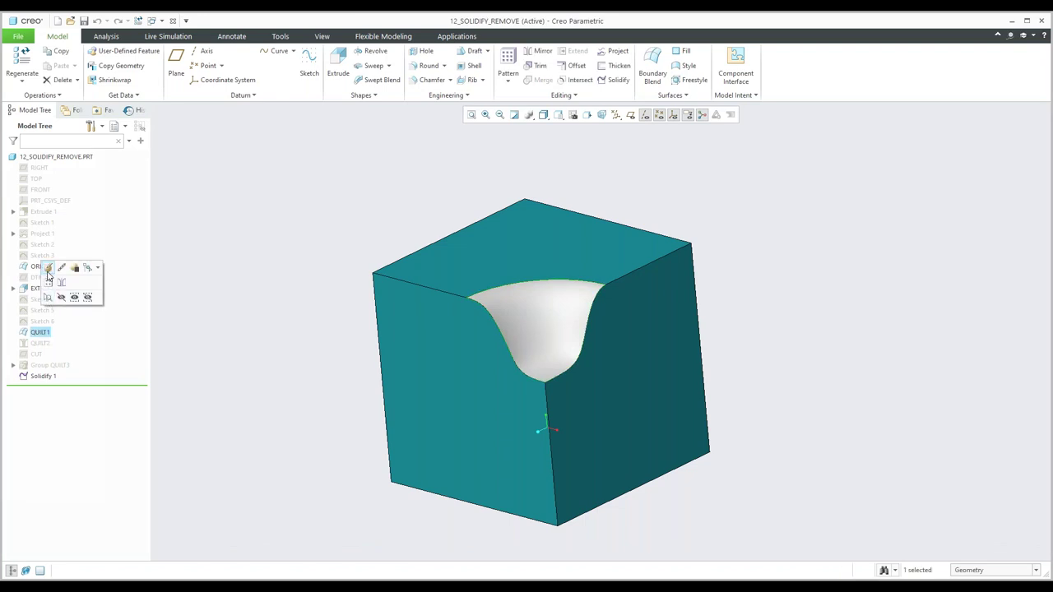
click(48, 268)
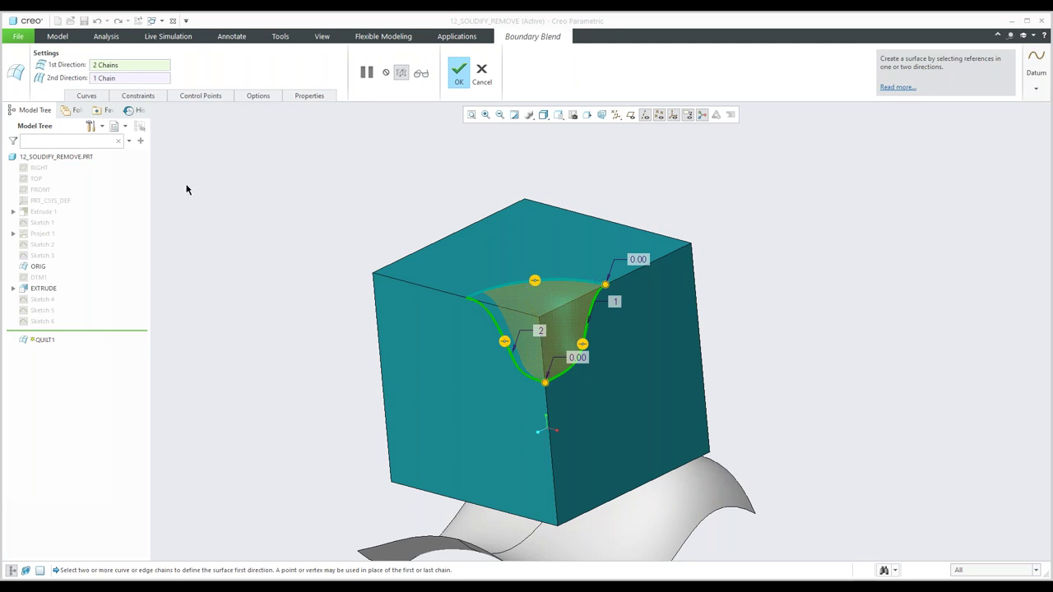
- Set the filter to Geometry, view the 2nd Direction chain, and close the boundary blend
click(129, 72)
click(129, 78)
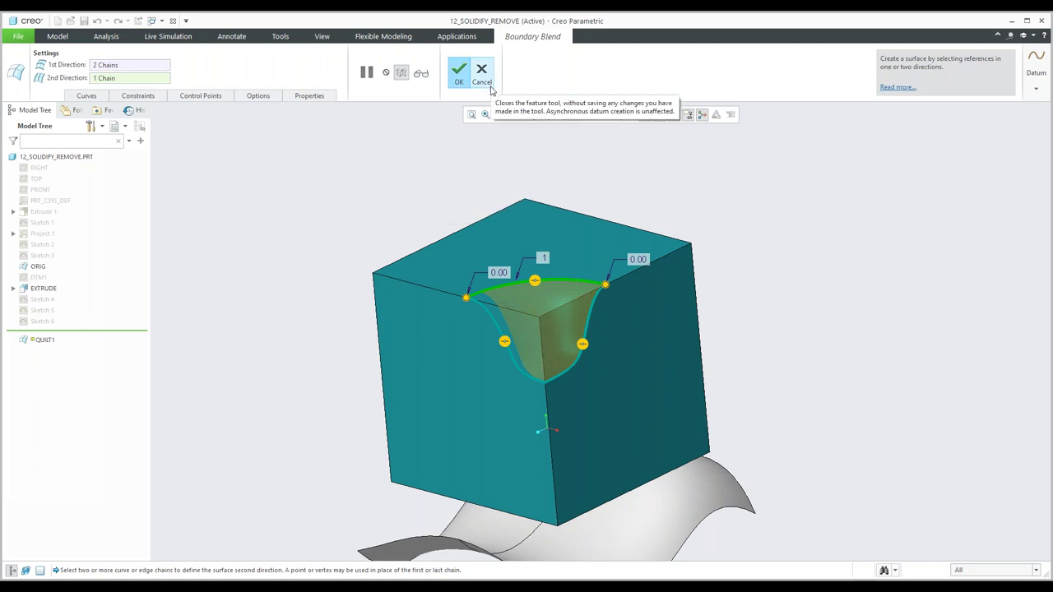
click(458, 72)
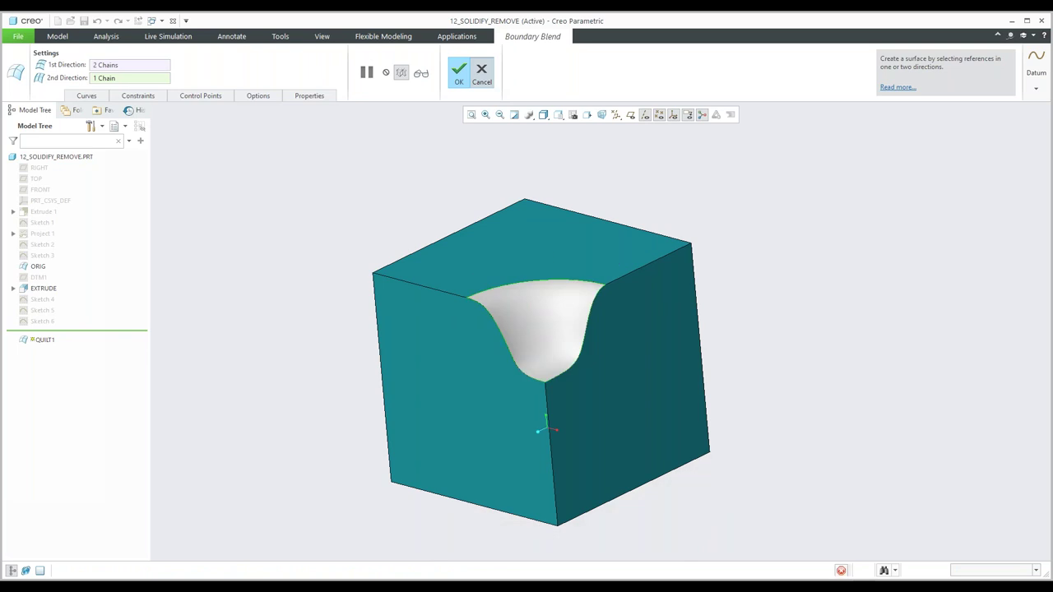